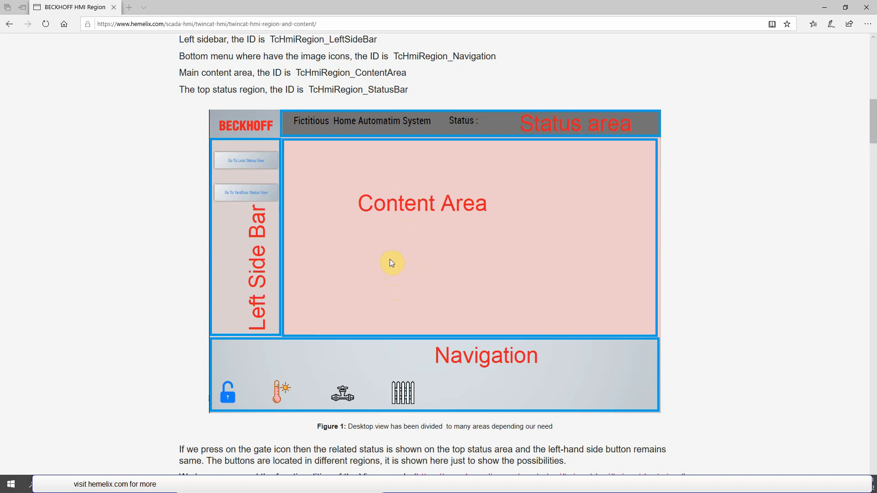
- Switch to the TwinCAT HMI Live-View and test the door lock view by locking and unlocking the door
left_click_drag(370, 24, 40, 24)
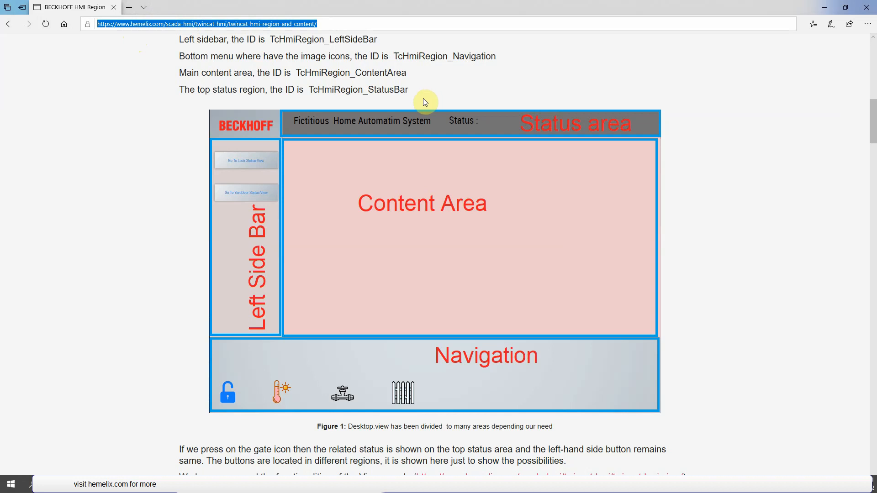
key("alt+Tab")
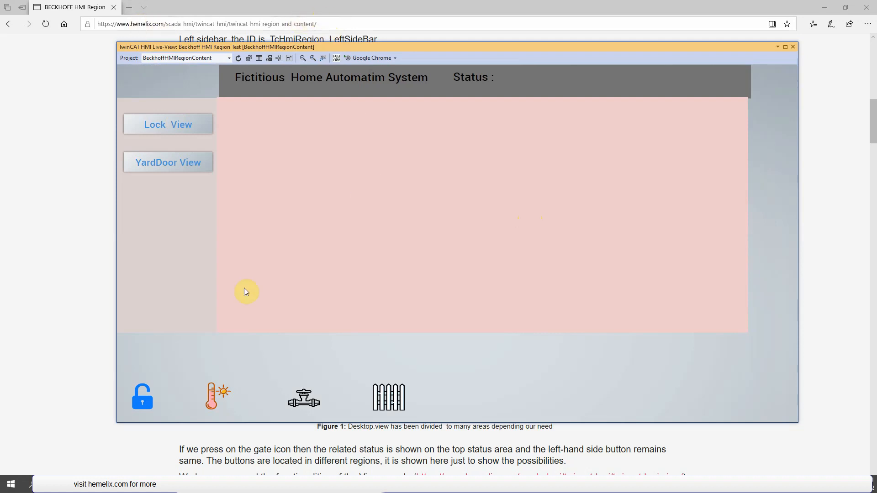
left_click(143, 407)
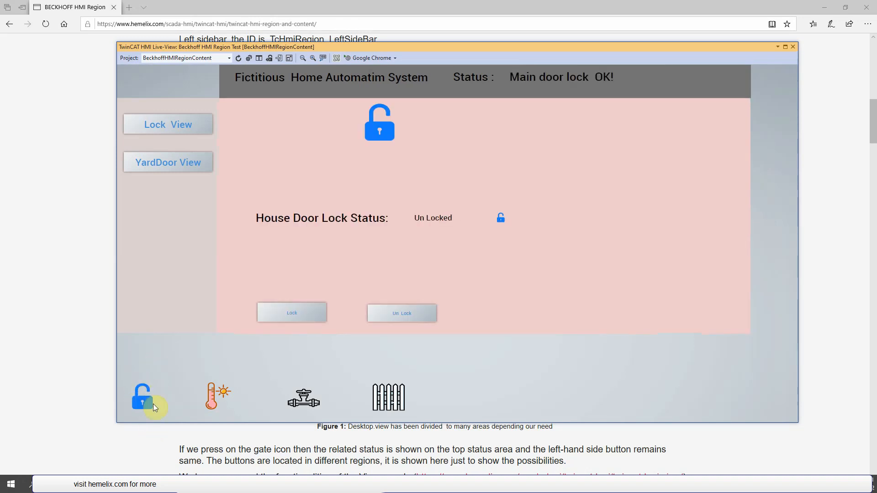
left_click(296, 315)
left_click(412, 315)
- Test the temperature view by changing the temperature to 50.00 and resetting SetValue to 0.00
left_click(197, 401)
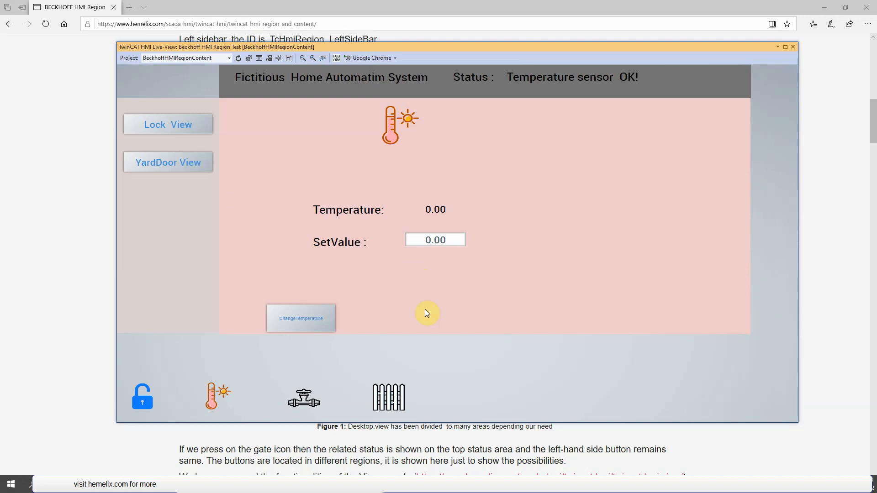
left_click(428, 241)
type("5")
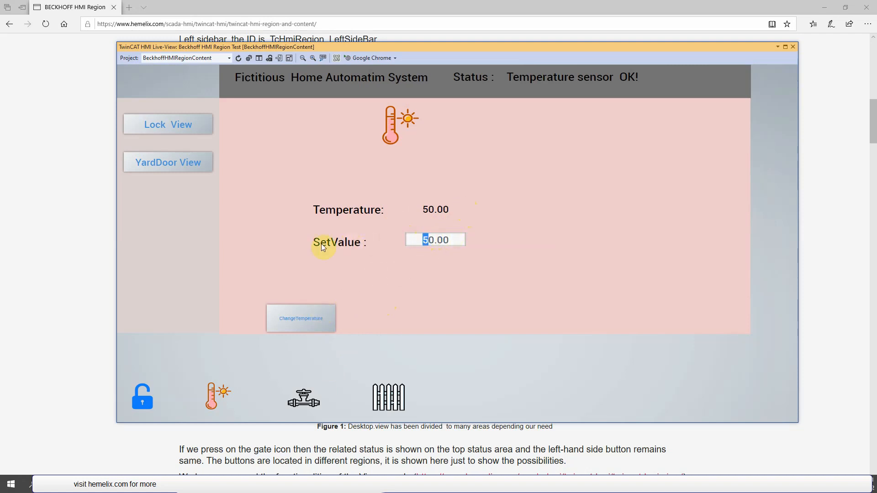
key("BackSpace")
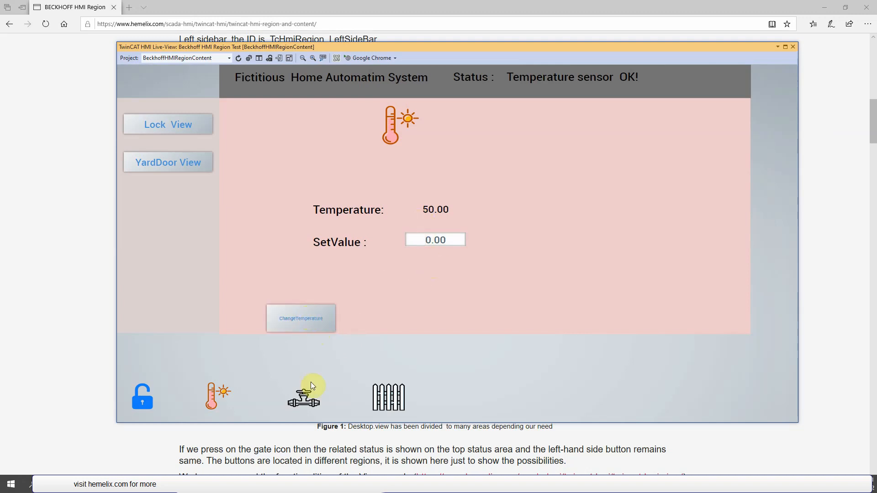
- Test the water valve view by toggling the warm and cold water valves
left_click(311, 396)
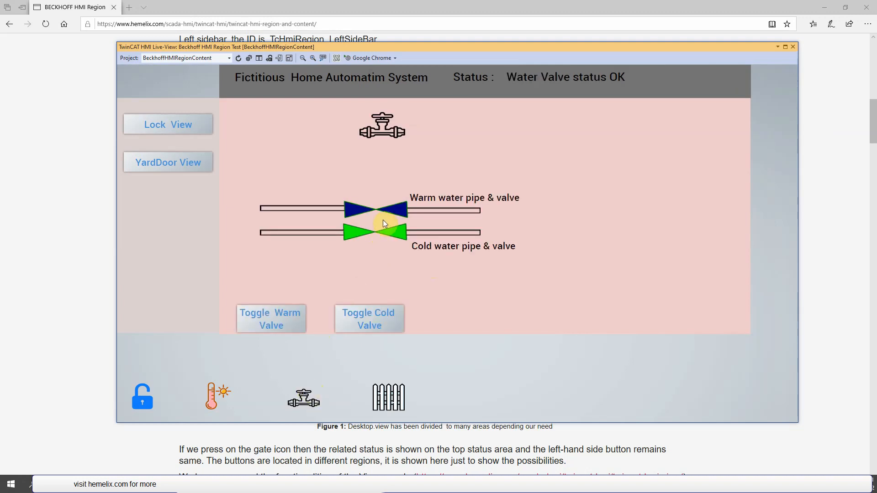
left_click(420, 232)
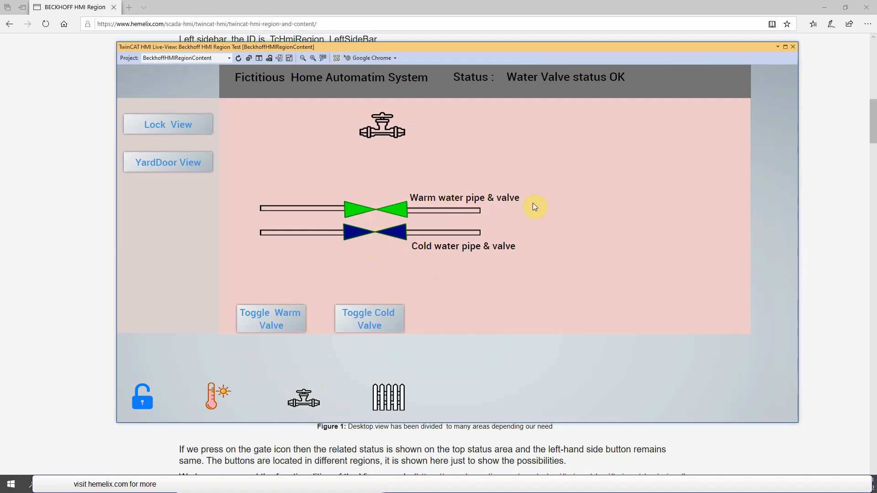
left_click(408, 207)
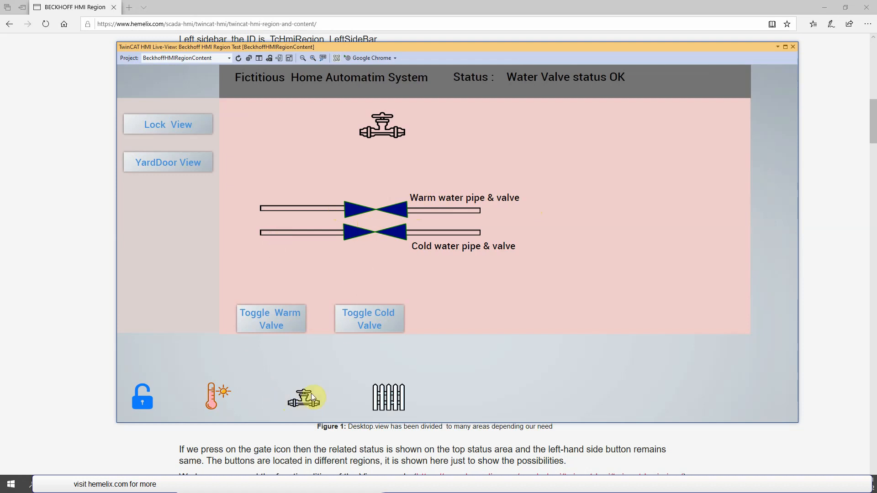
left_click(269, 313)
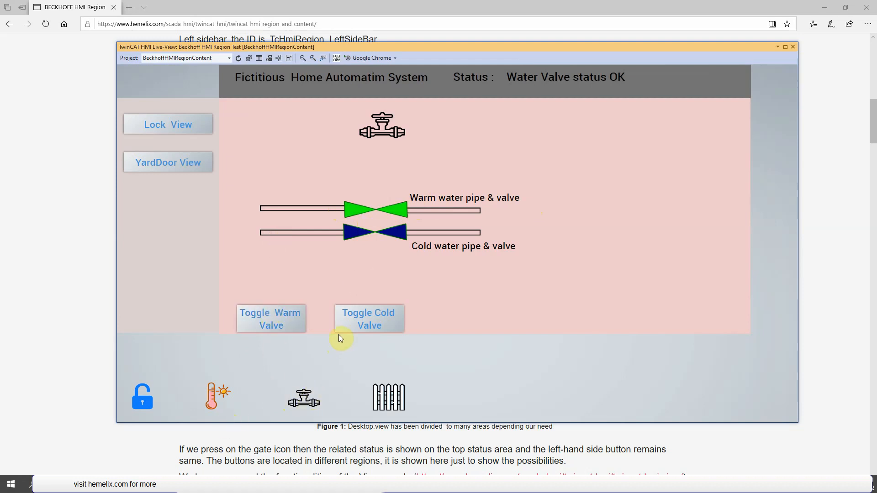
left_click(276, 318)
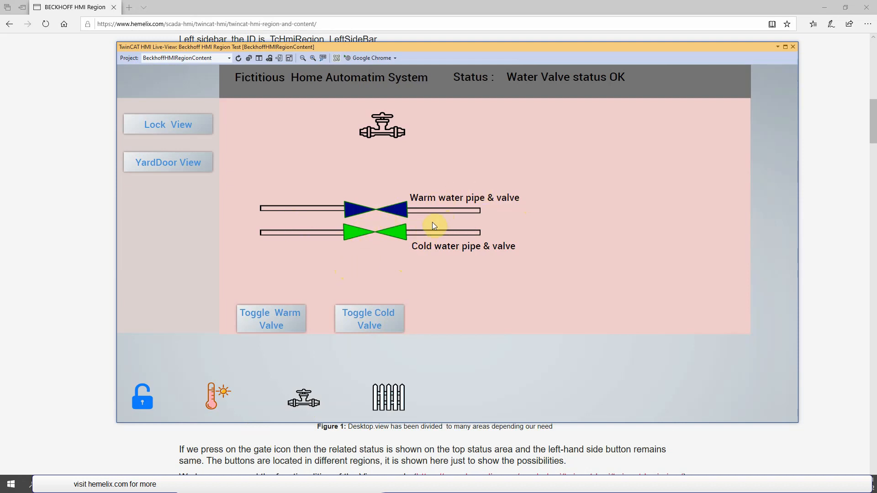
- Test the yard gate view by opening and closing the gate, and close the Live-View window
left_click(388, 398)
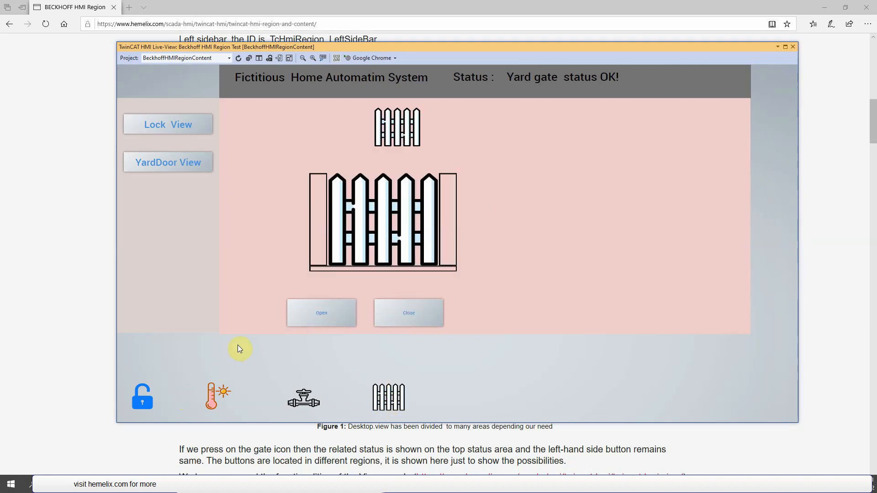
left_click(325, 312)
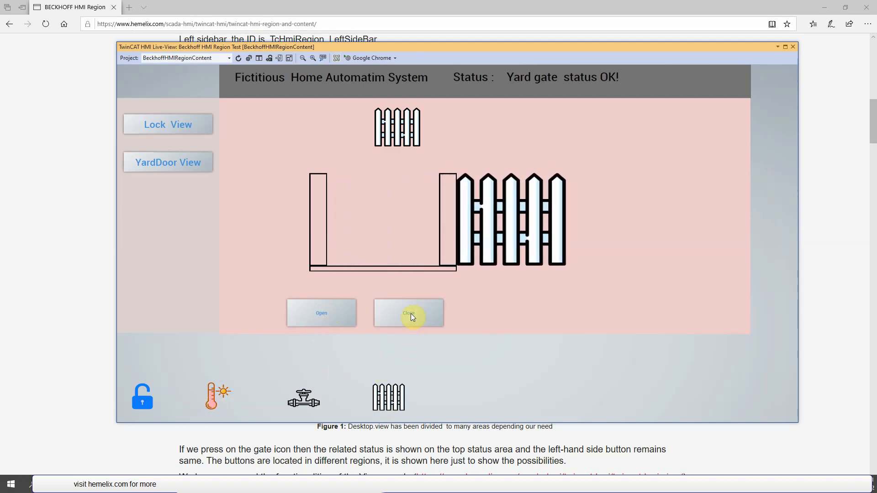
left_click(423, 313)
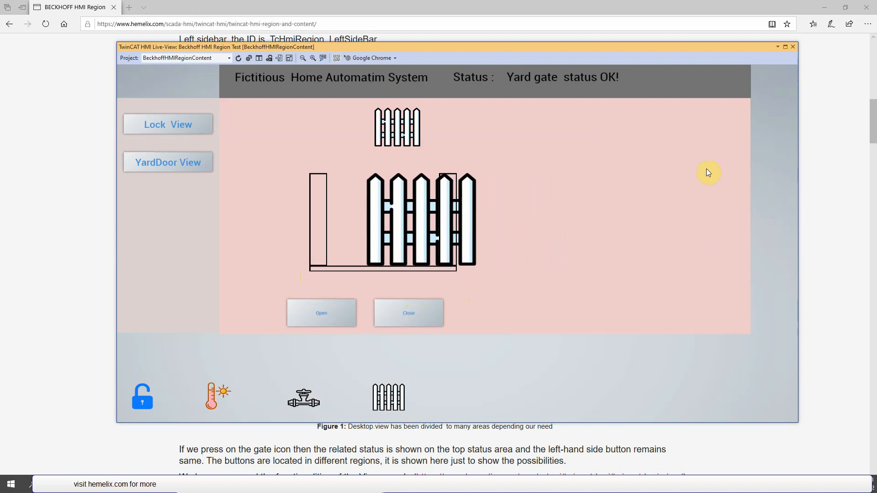
left_click(793, 47)
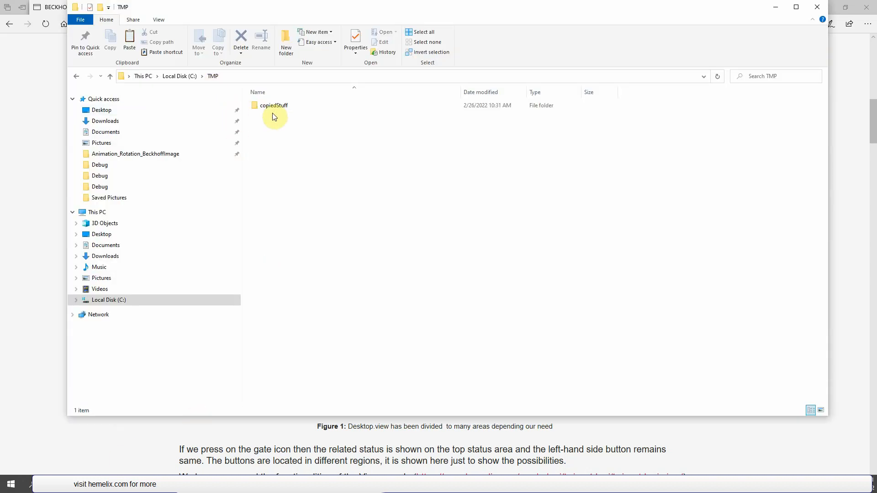
- Examine the contents of the TwinCAT Project1 and Images folders inside copiedStuff
double_click(274, 106)
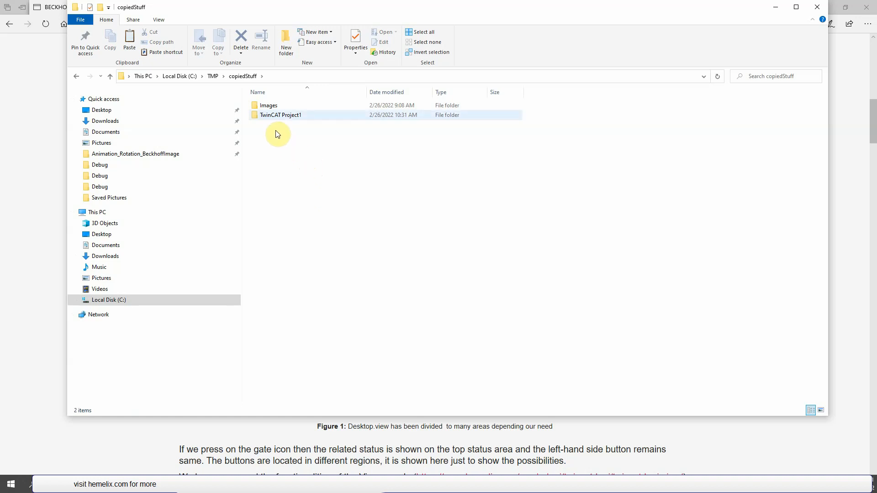
double_click(282, 116)
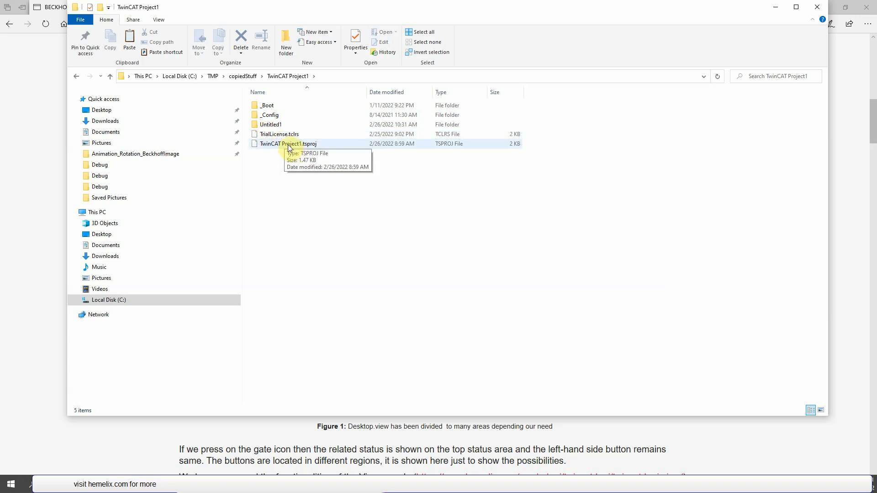
left_click(245, 76)
double_click(269, 105)
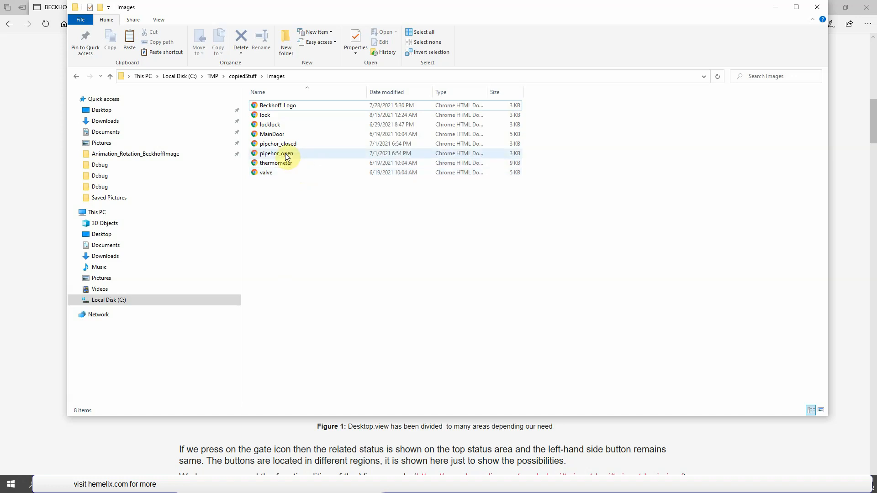
left_click(247, 76)
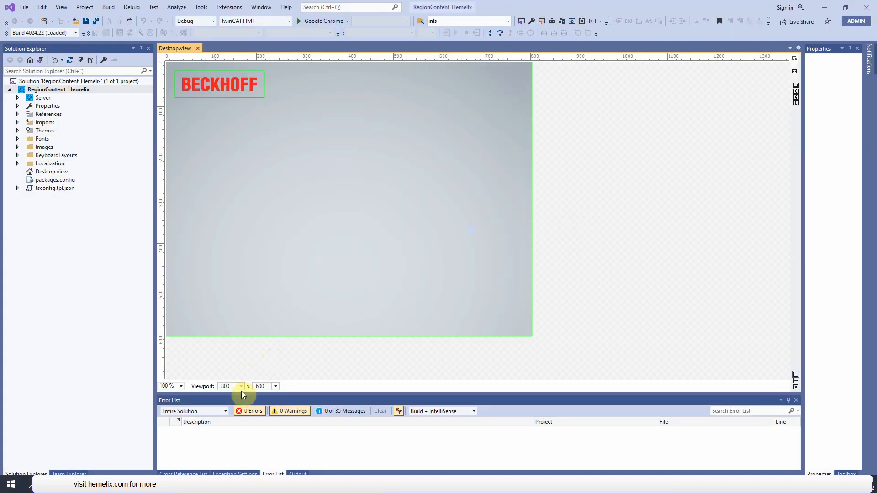
- Set the Desktop.view viewport to 3200 x 1200
left_click(241, 387)
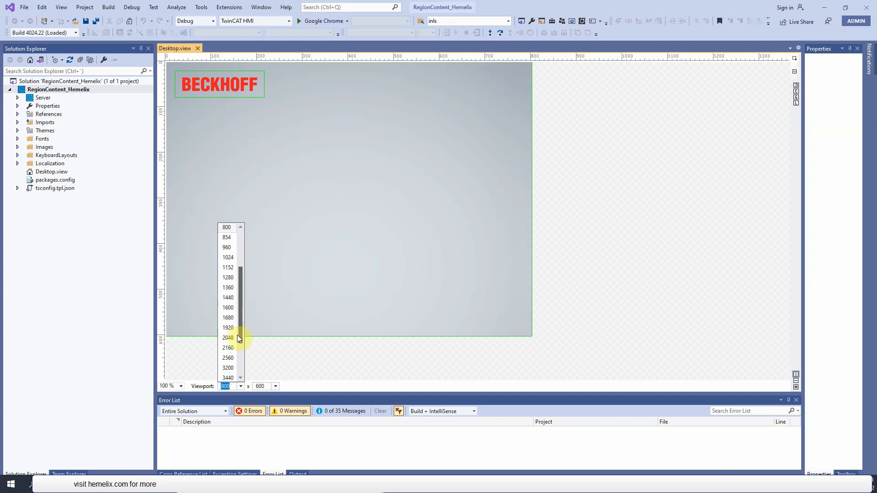
left_click(229, 367)
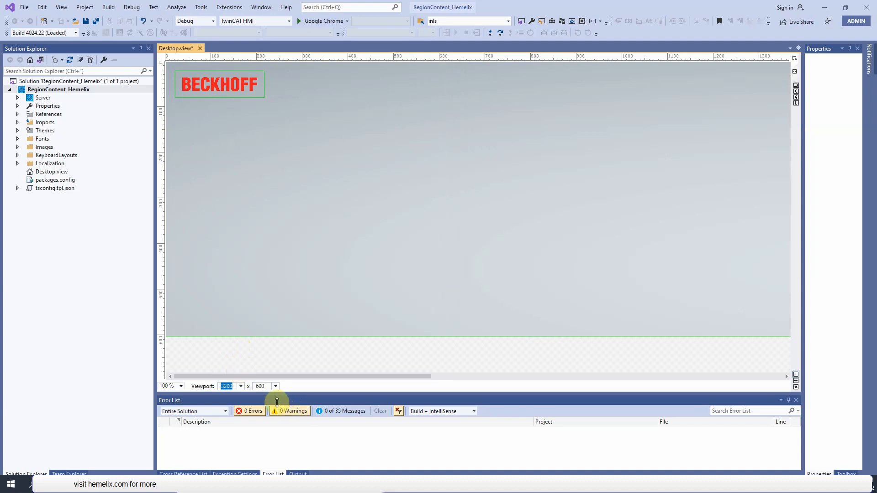
left_click(275, 387)
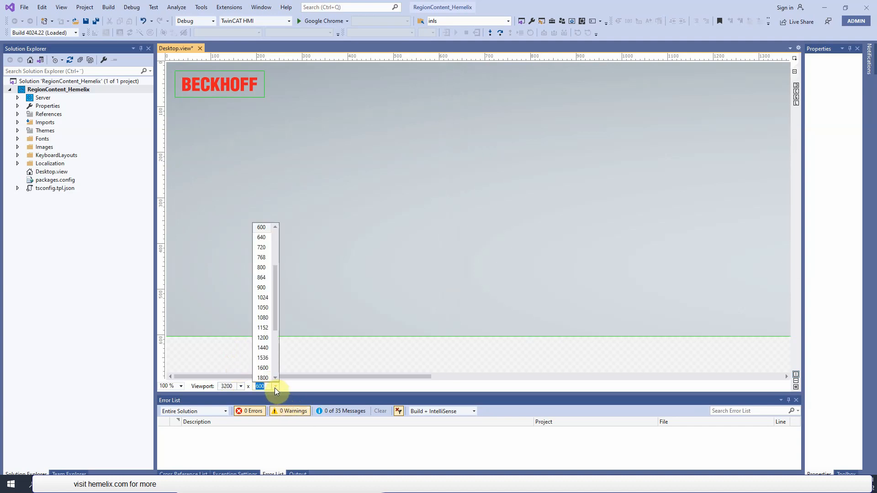
left_click(267, 339)
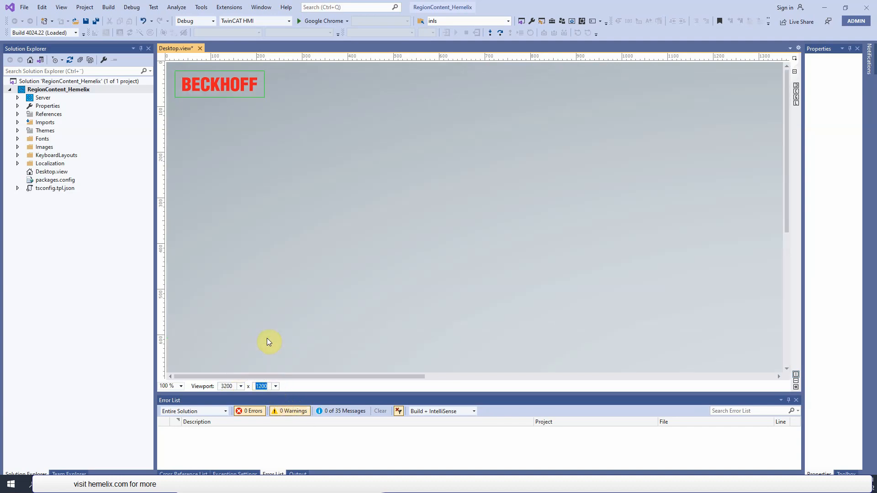
left_click_drag(783, 182, 760, 158)
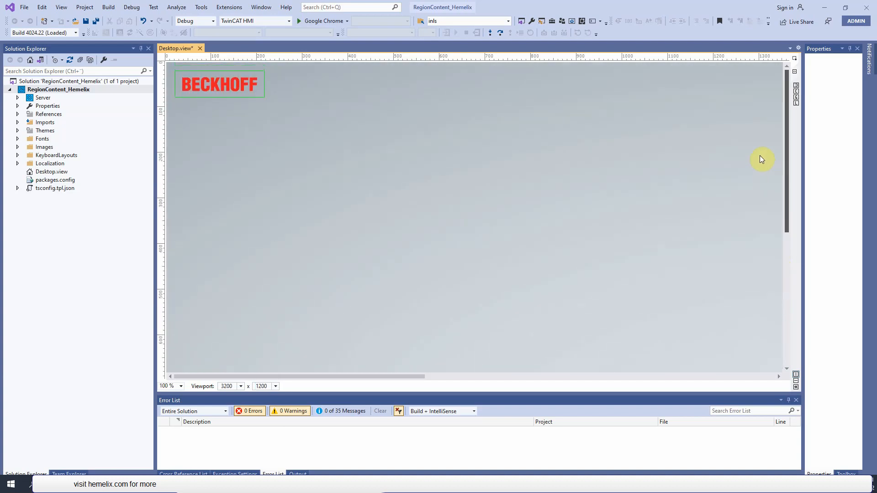
left_click_drag(370, 377, 225, 385)
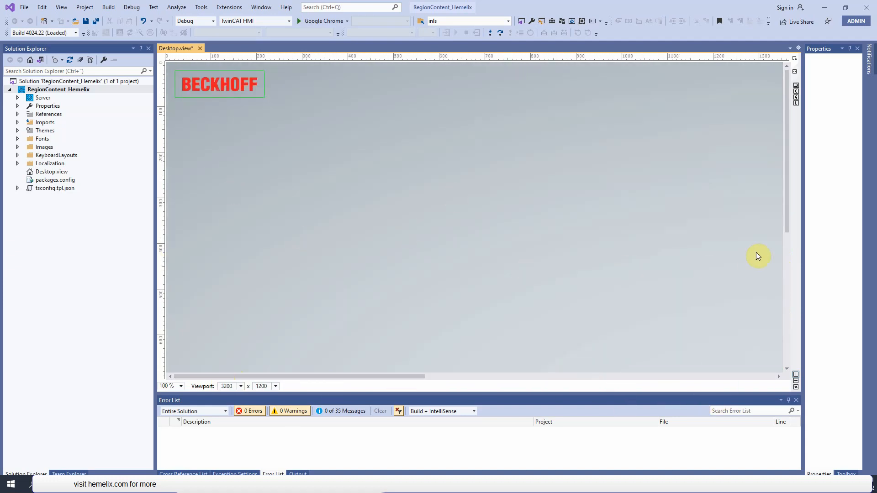
- Place a Region control below the BECKHOFF logo, about 207 px wide and 500 px high, at Left 10 and Top 87
left_click_drag(803, 254, 716, 265)
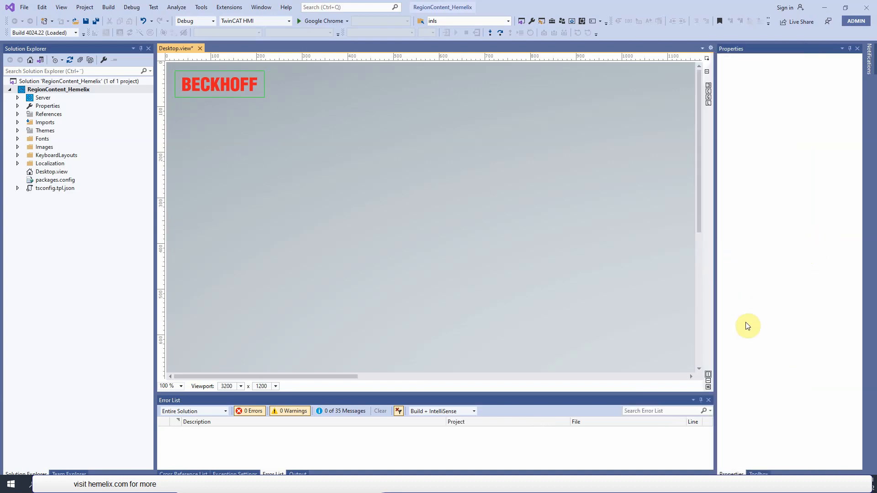
left_click(758, 474)
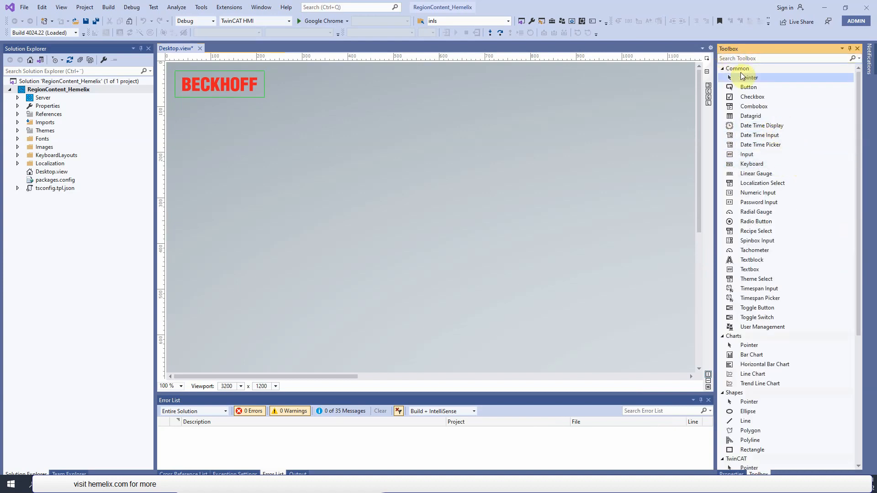
left_click(727, 70)
left_click(726, 78)
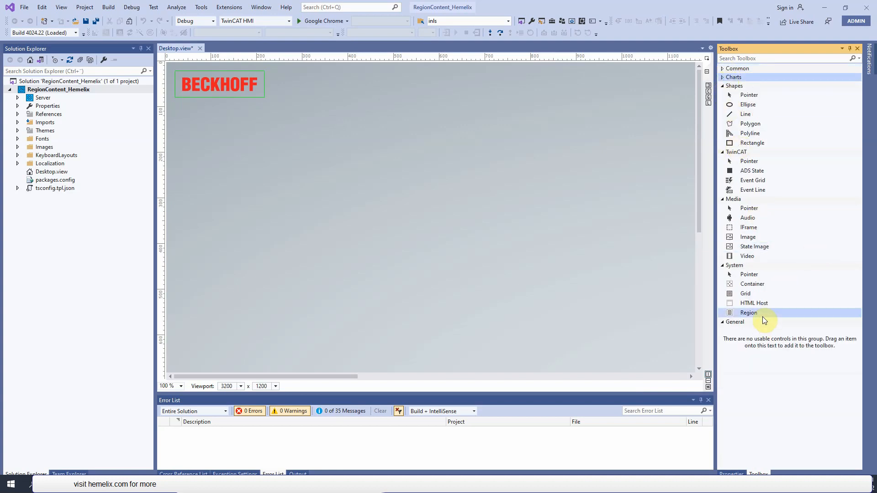
left_click_drag(763, 317, 319, 243)
left_click_drag(373, 271, 352, 252)
left_click_drag(403, 216, 261, 202)
left_click_drag(175, 214, 169, 218)
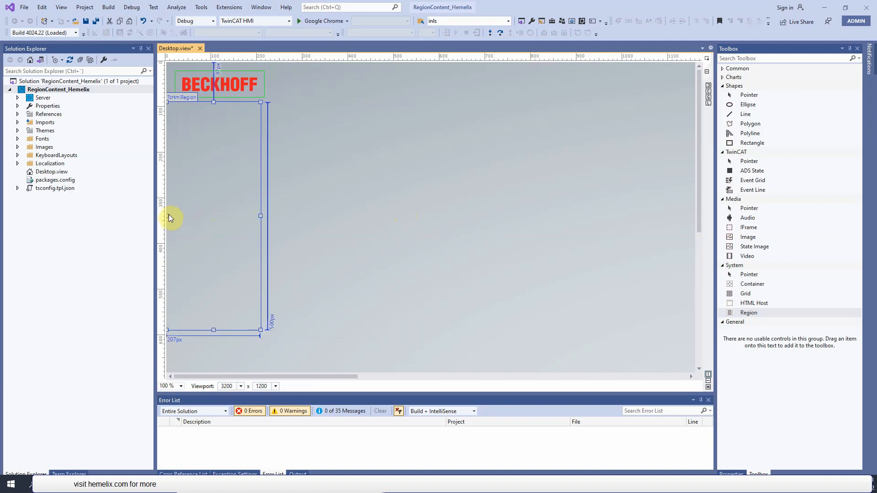
left_click_drag(235, 219, 239, 220)
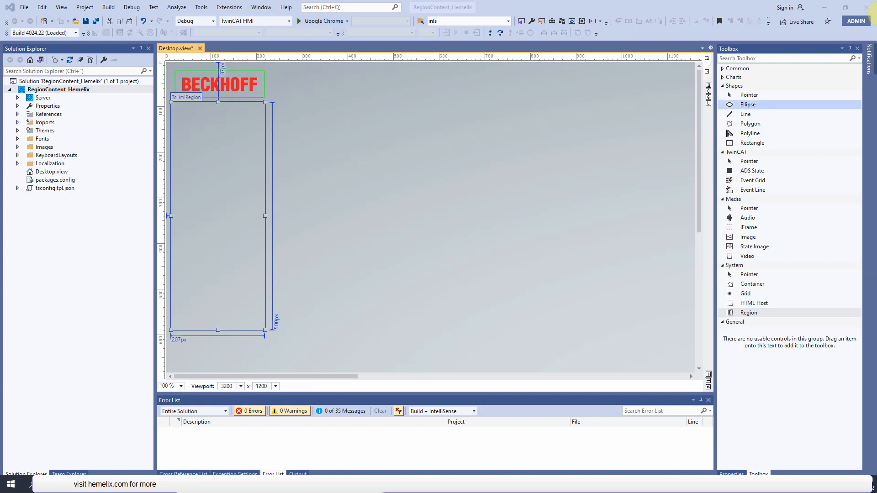
- Set the new region's identifier to TcHmiRegion_LeftSideBar
left_click(238, 159)
key("F4")
left_click_drag(715, 180, 680, 186)
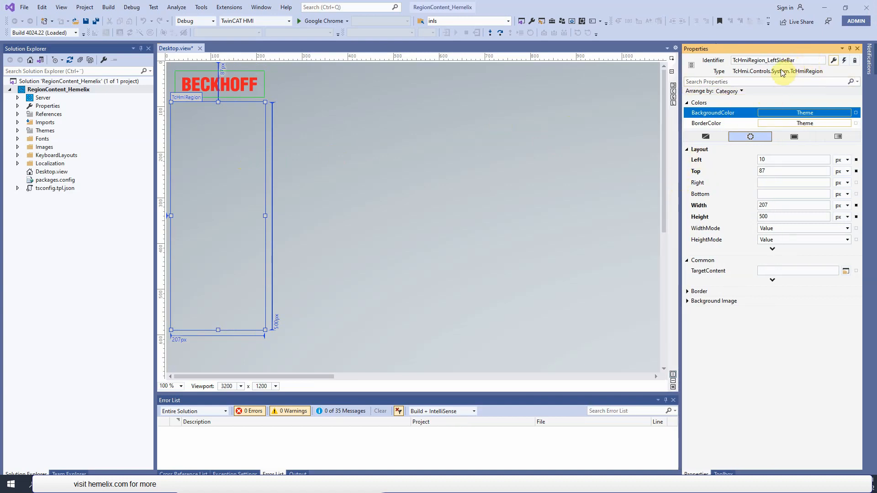
left_click(410, 162)
- Duplicate the left sidebar region and place the copy beside it, about 762 x 500 px at about Left 255, Top 94
left_click(235, 174)
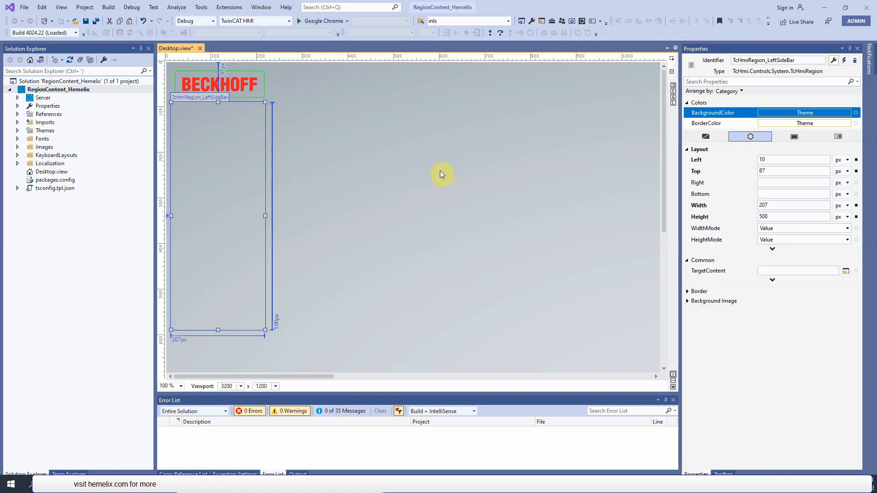
key("ctrl+c")
key("ctrl+v")
left_click_drag(272, 208, 409, 208)
left_click(241, 207)
left_click_drag(241, 207, 631, 239)
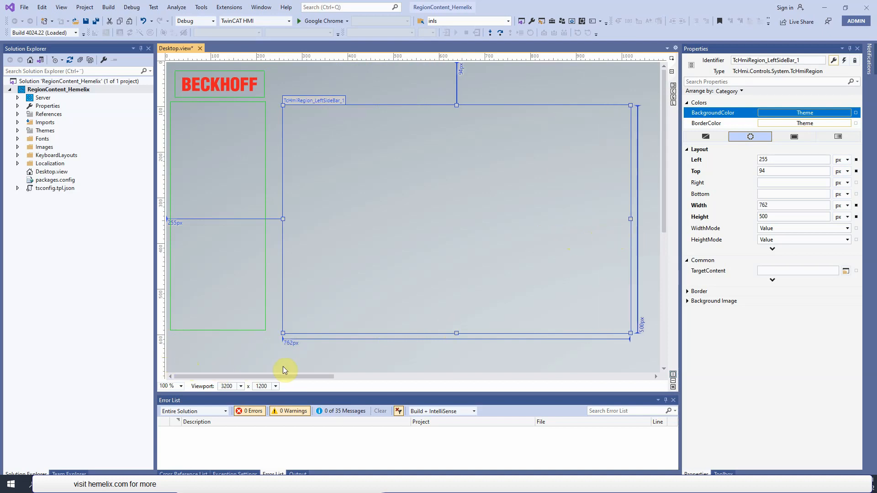
mouse_move(289, 376)
left_mouse_down()
mouse_move(307, 377)
mouse_move(284, 375)
left_mouse_up()
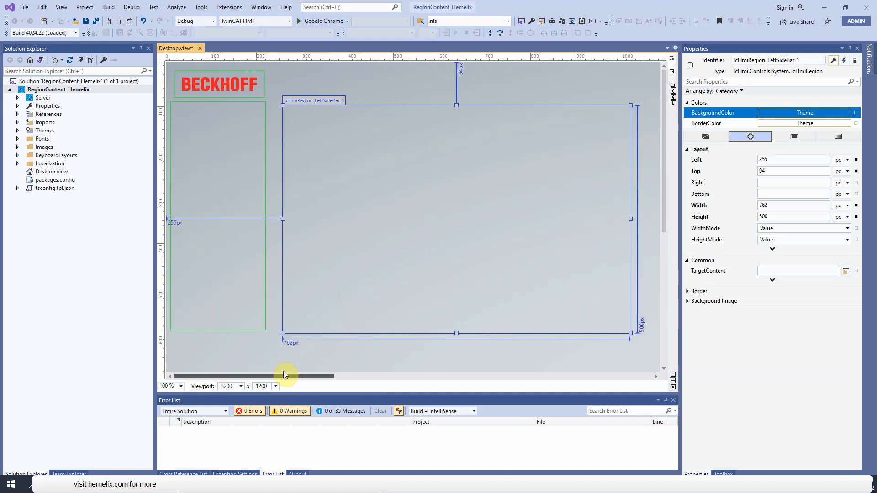
- Set the left sidebar region's Width to 224 px, Height to 607 px and Left to 0 px
left_click(233, 303)
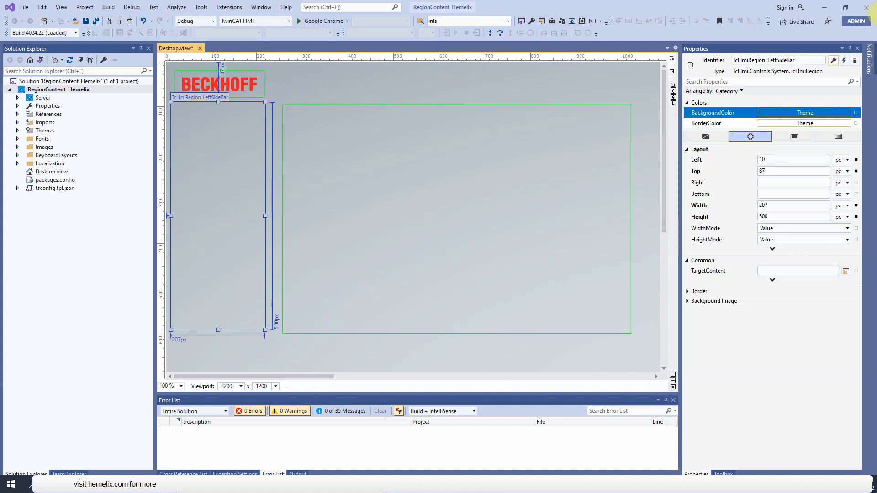
left_click(876, 14)
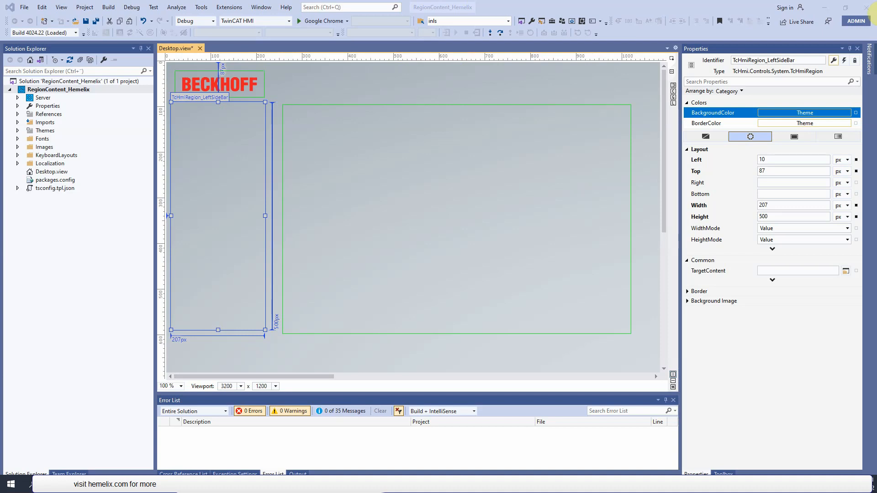
left_click(794, 204)
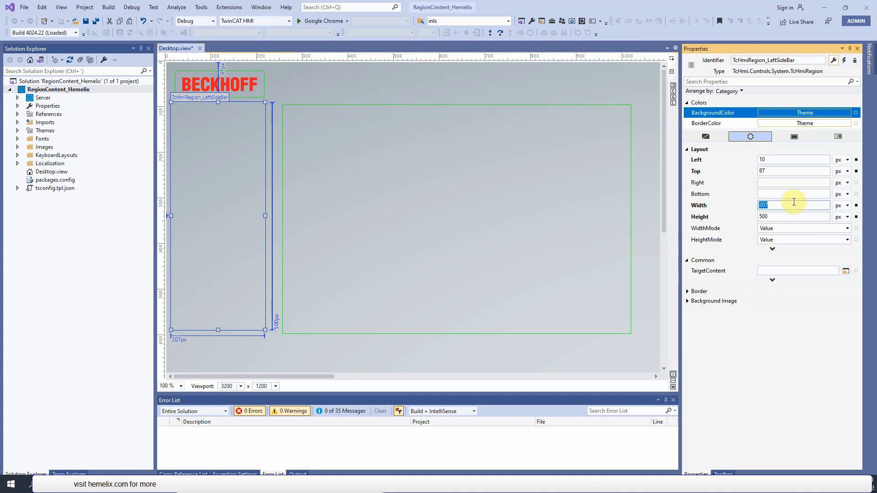
type("224")
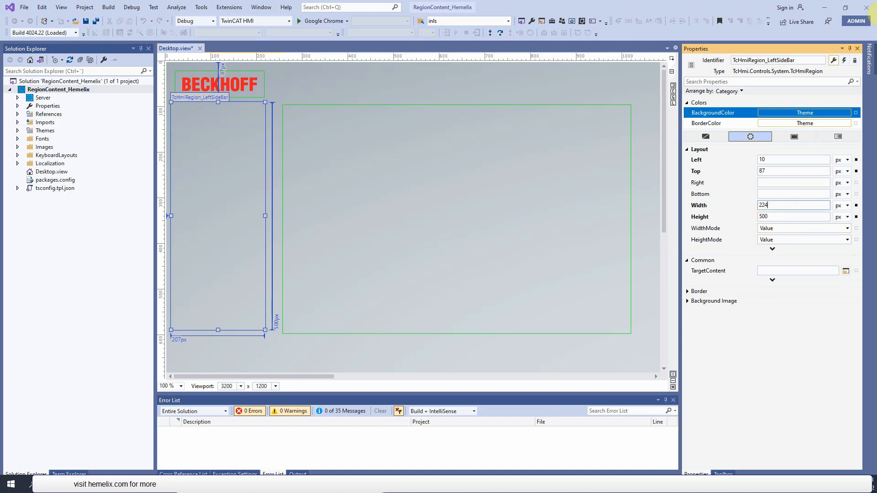
left_click(874, 14)
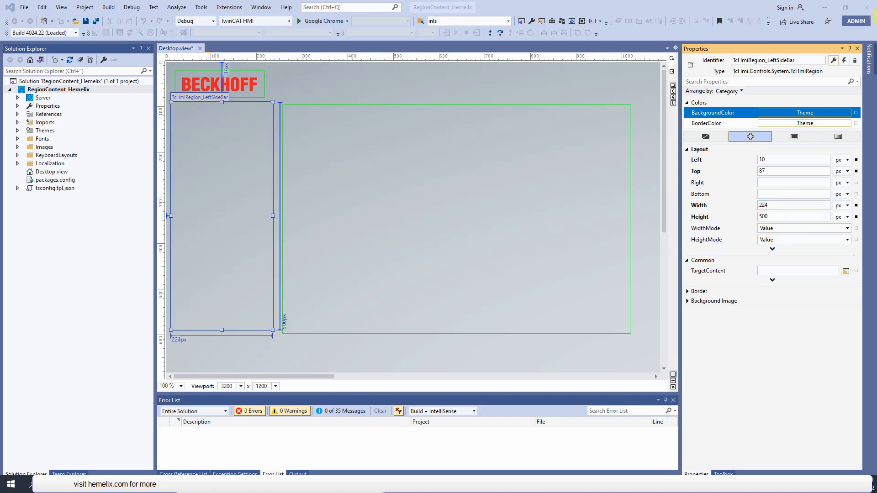
left_click(786, 217)
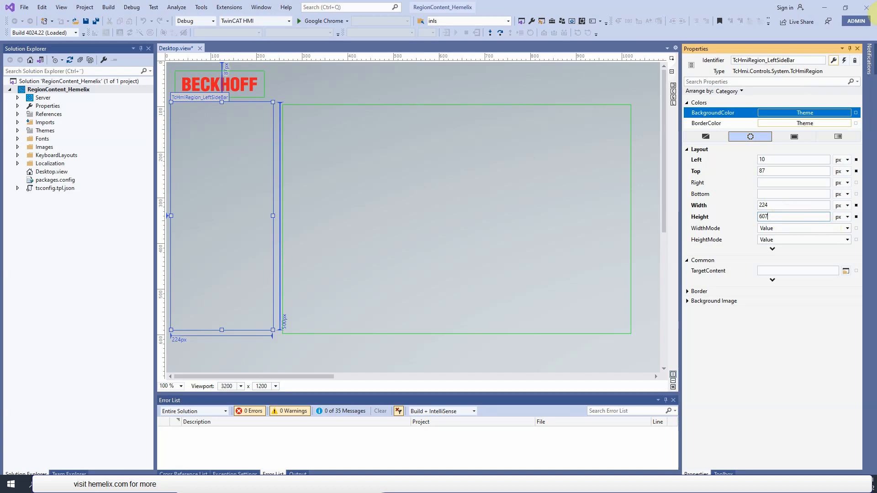
left_click(696, 160)
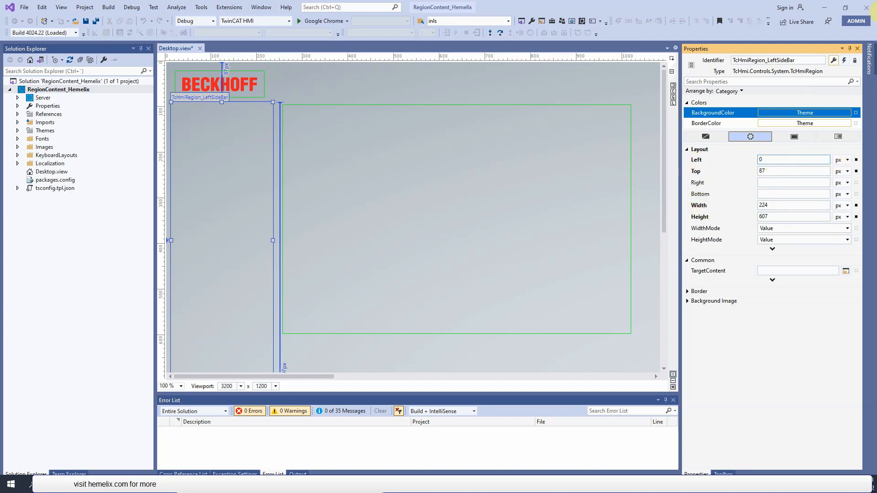
type("0")
key("Return")
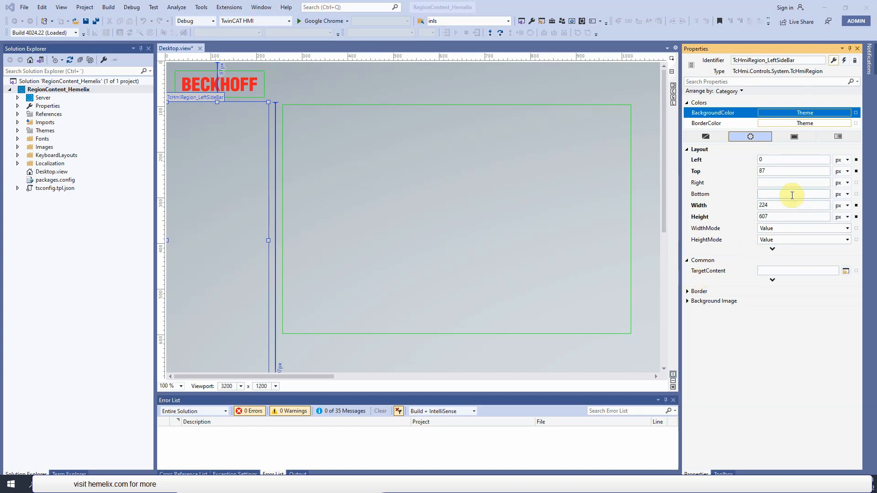
- Give the left sidebar region a solid light grey background colour, #FFD2CCCC
left_click(220, 143)
left_click(794, 136)
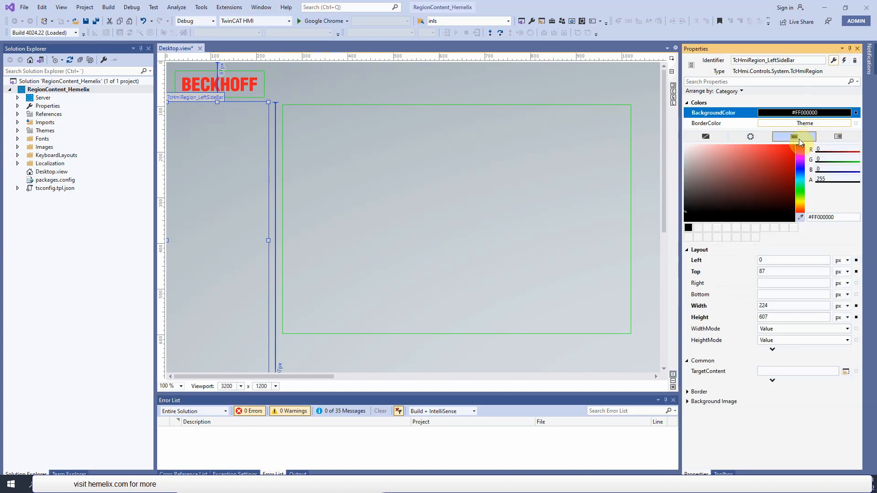
left_click(690, 151)
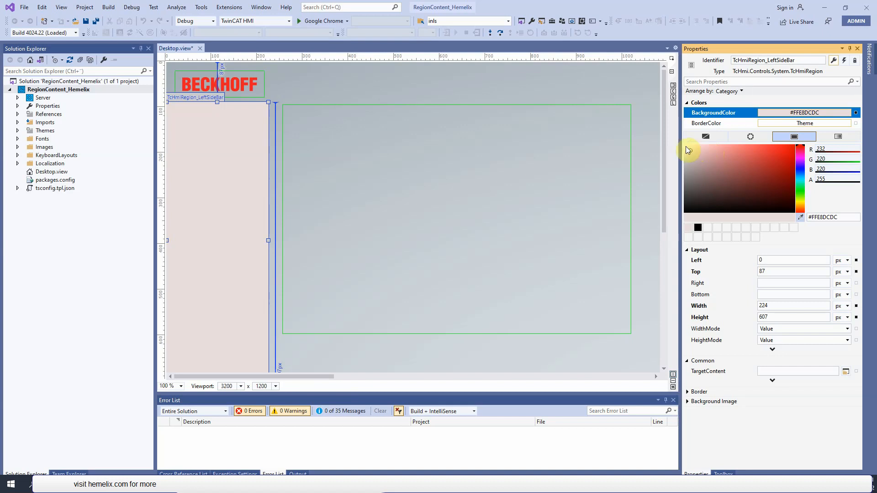
left_click(693, 158)
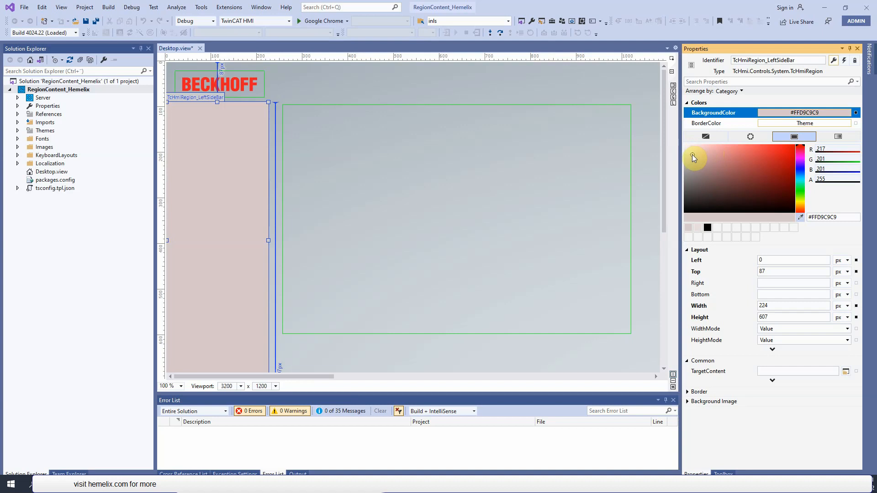
left_click(688, 156)
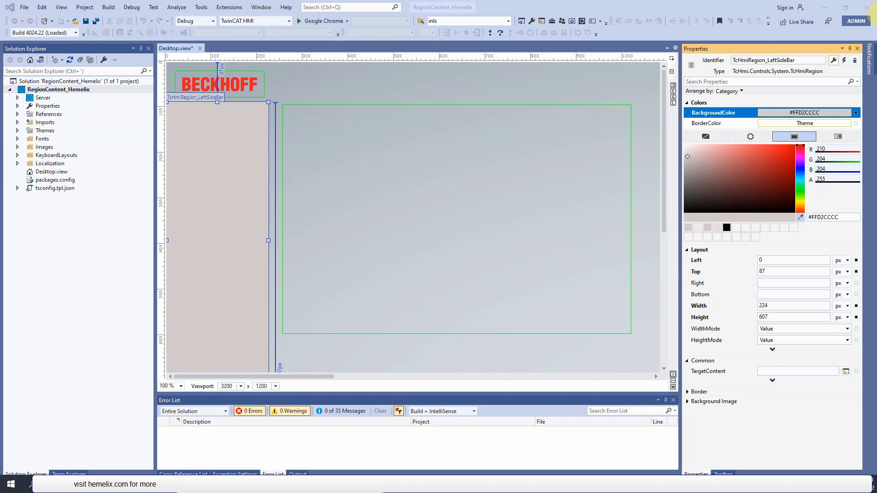
- Add a Button labelled "Lock View" near the top of the left sidebar, 194 x 50 px at Left 10, Top 137
left_click(206, 143)
left_click(724, 474)
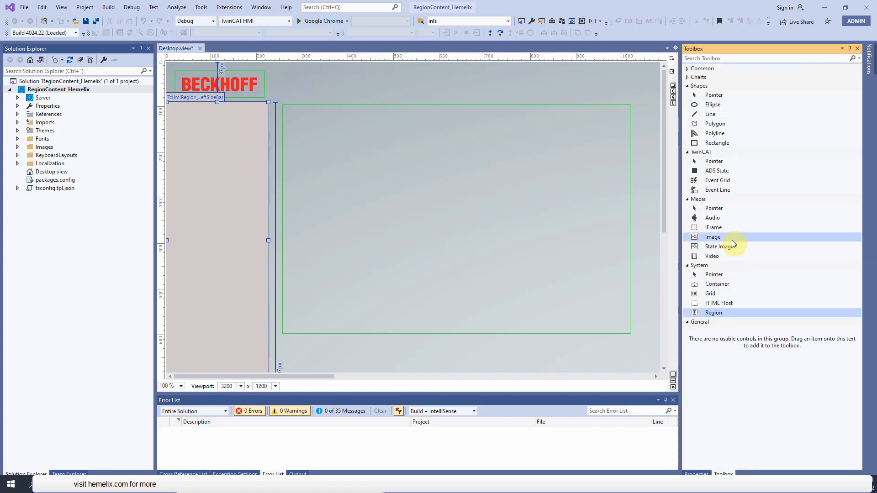
left_click(687, 69)
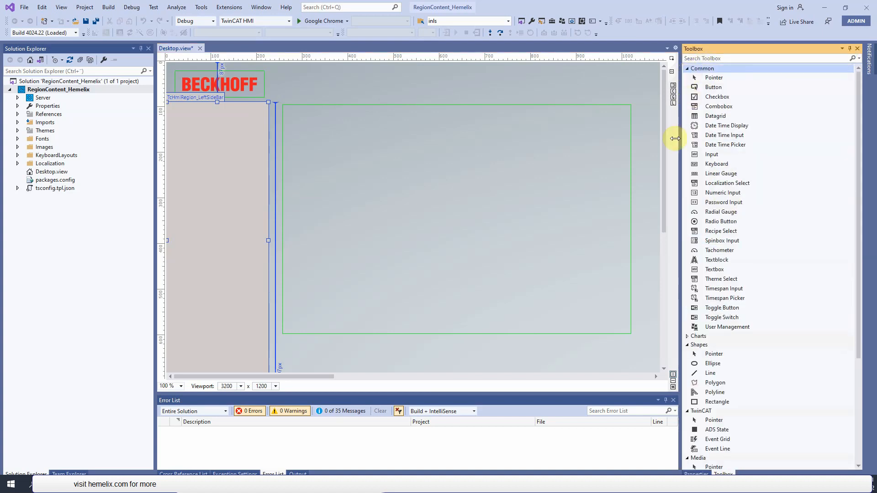
left_click(712, 90)
left_click_drag(710, 91, 213, 151)
left_click(196, 186)
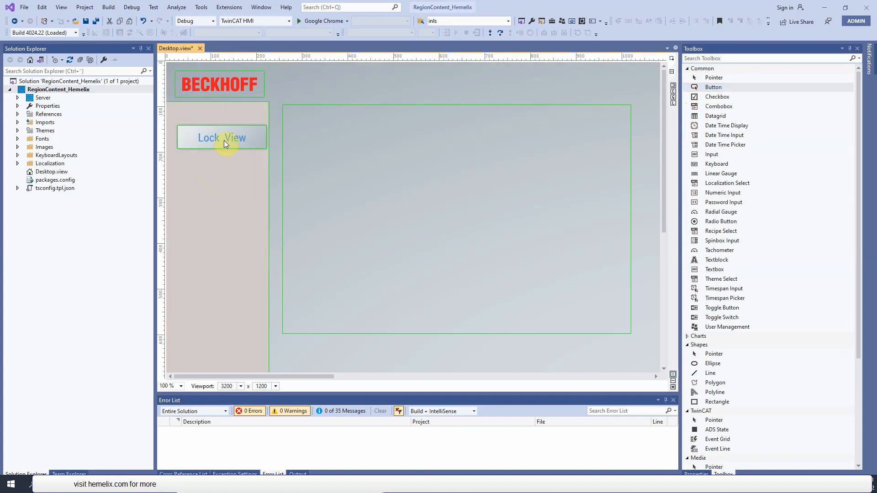
left_click_drag(225, 141, 219, 138)
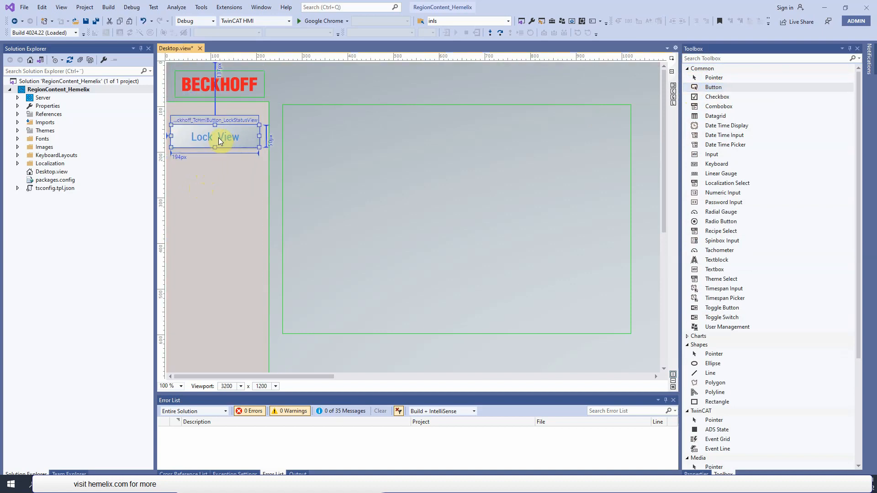
left_click(696, 473)
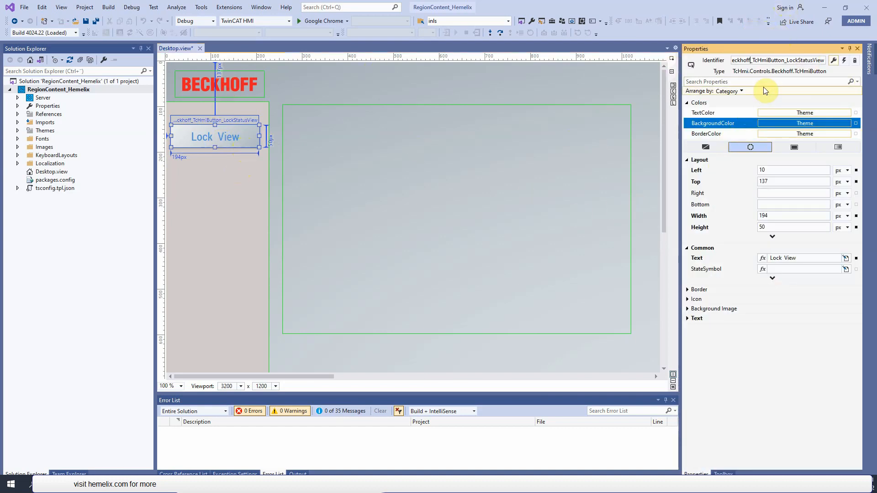
left_click(201, 220)
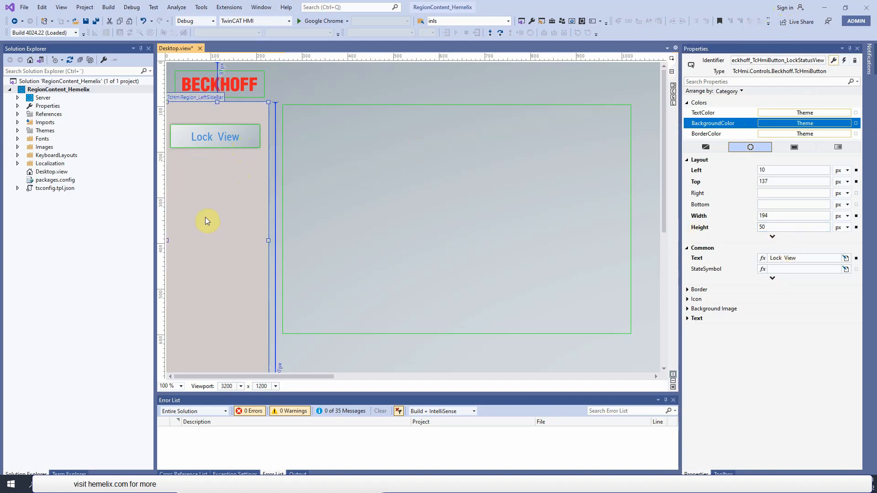
- Place a second Button below the Lock View button and widen it to about 214 px, at about Left 10, Top 230
left_click(876, 16)
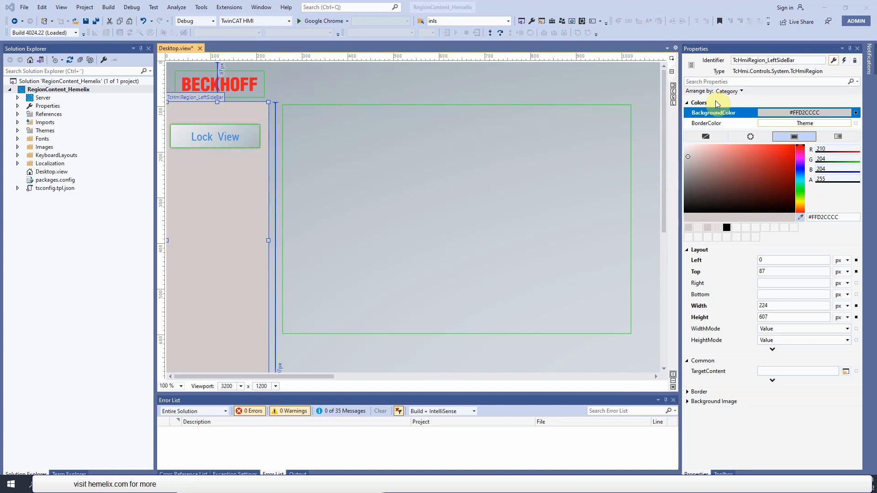
left_click(723, 471)
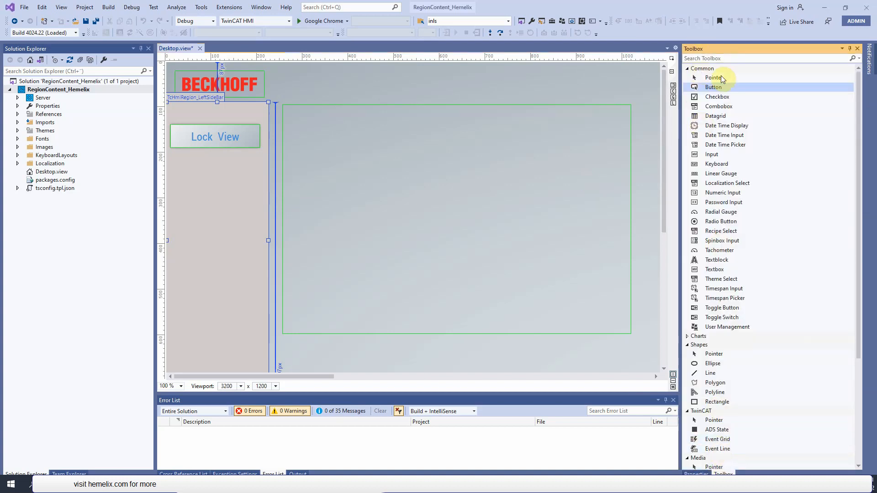
left_click_drag(713, 88, 171, 179)
left_click_drag(240, 182, 268, 183)
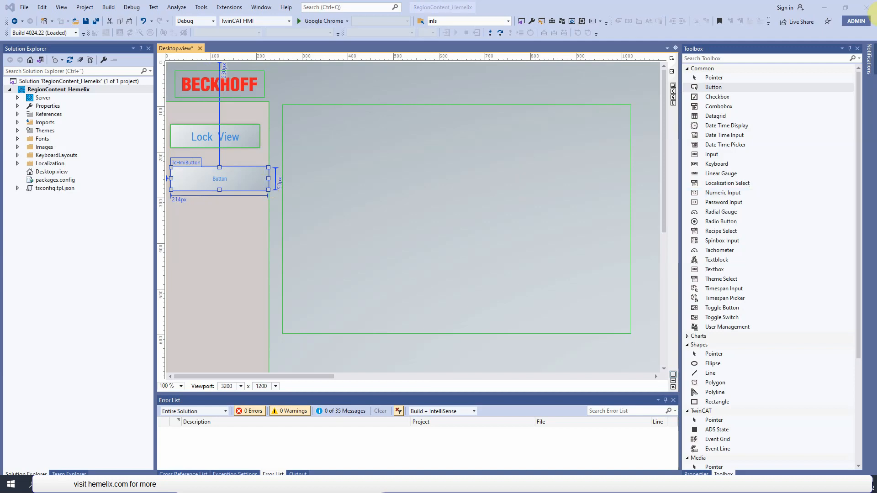
- Set the second button's text to "YardDoor View" and its text font size to 25 px
left_click(224, 181)
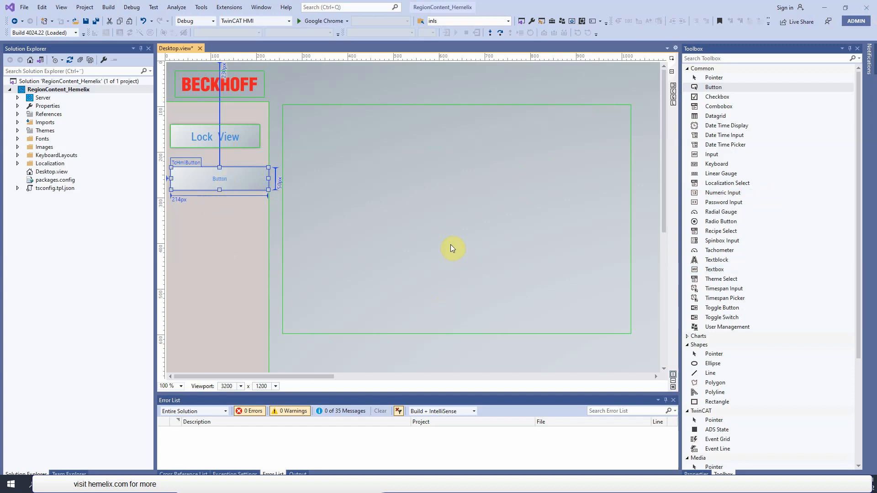
key("F4")
left_click_drag(828, 258, 666, 256)
type("YardDoor View")
left_click(695, 319)
left_click(777, 350)
type("25")
- Move the YardDoor View button slightly up and narrow it to align with the Lock View button's edges
left_click(783, 219)
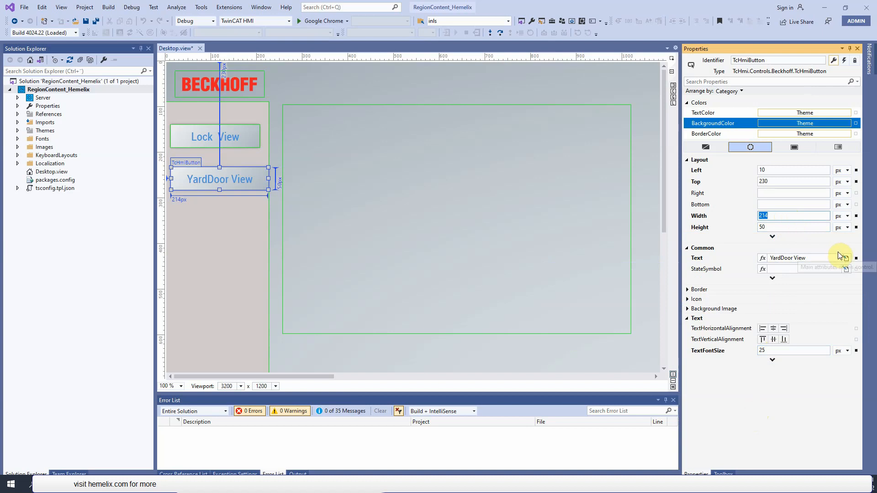
left_click_drag(229, 185, 228, 185)
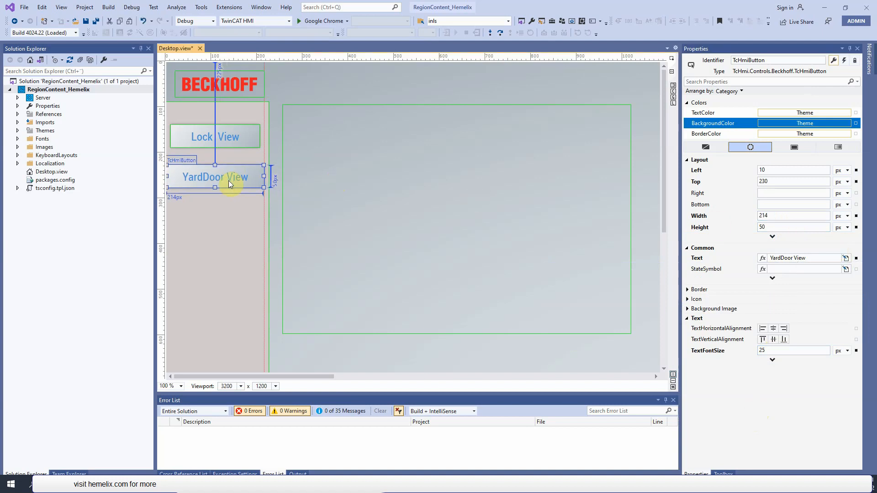
left_click_drag(167, 177, 176, 178)
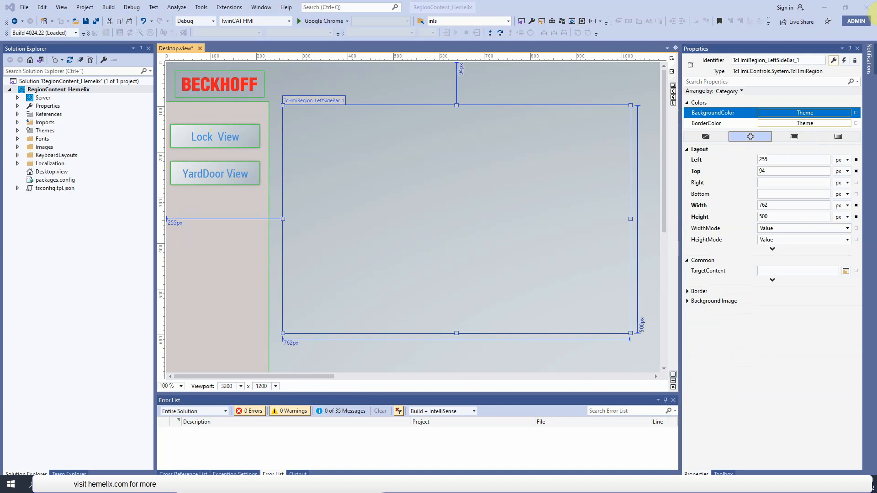
- Give the large region beside the sidebar a solid light pink background colour, #FFE8CCCC
left_click(434, 162)
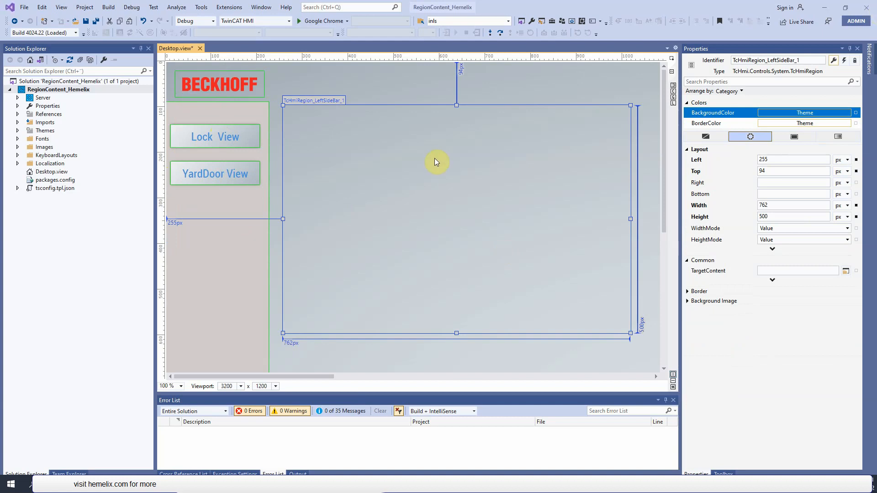
left_click(794, 136)
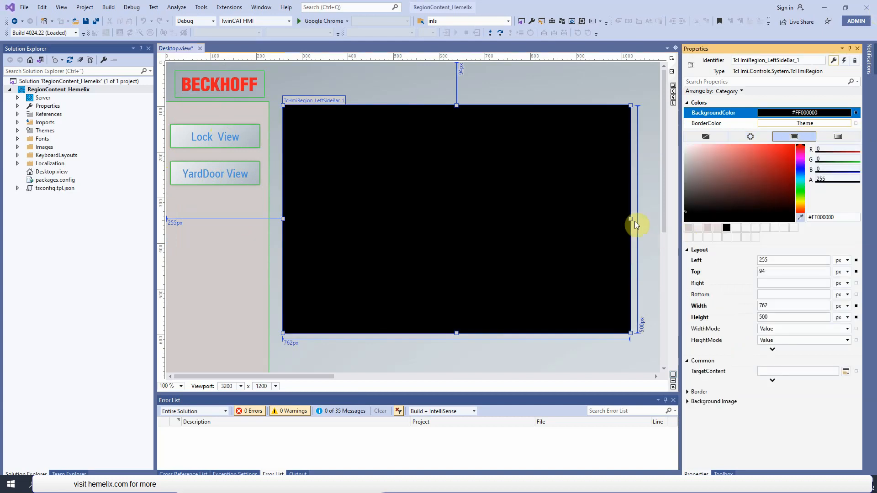
left_click(703, 154)
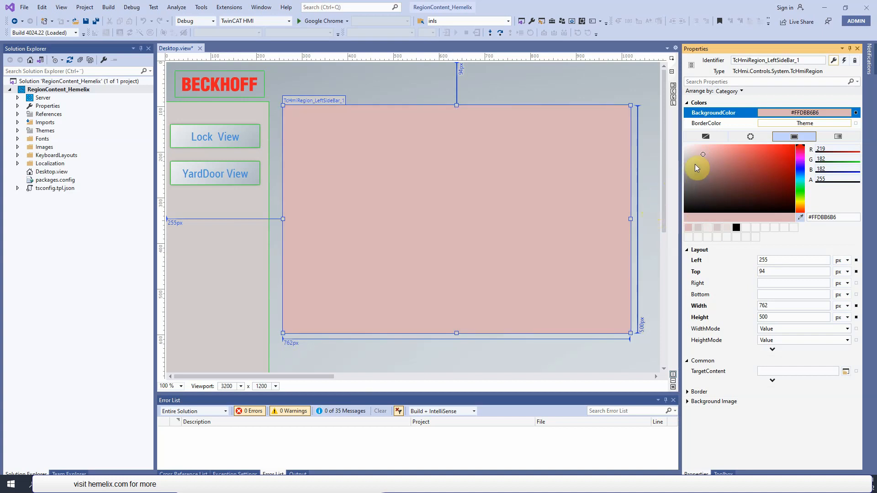
left_click(698, 150)
left_click(576, 248)
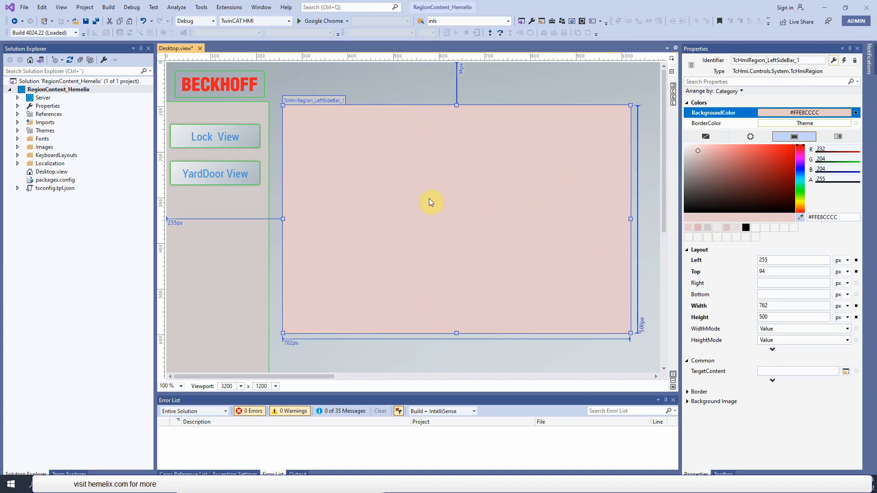
- Stretch the pink region downward to about 555 px high and set its Left to 219 px and Top to 84 px
left_click_drag(451, 332, 450, 358)
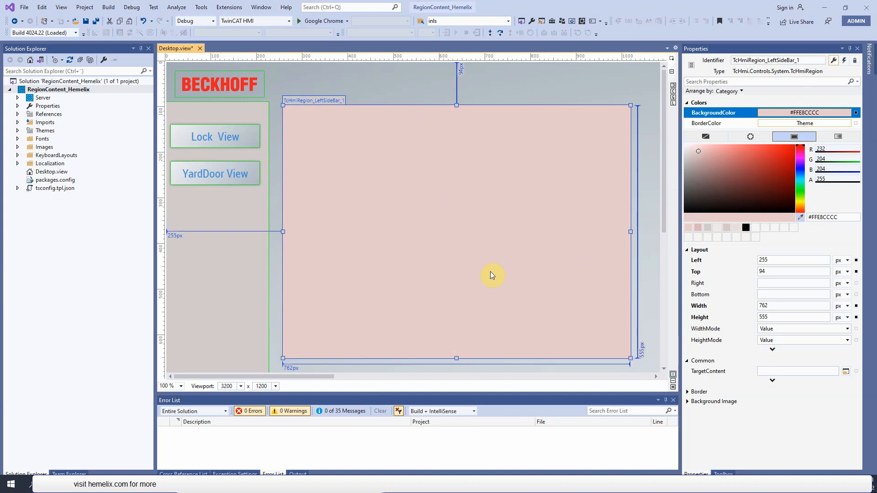
double_click(793, 260)
type("219")
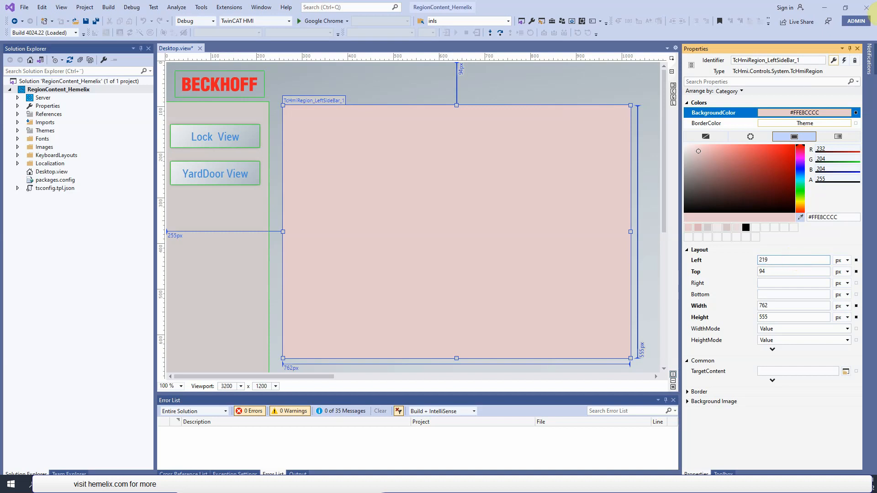
key("Return")
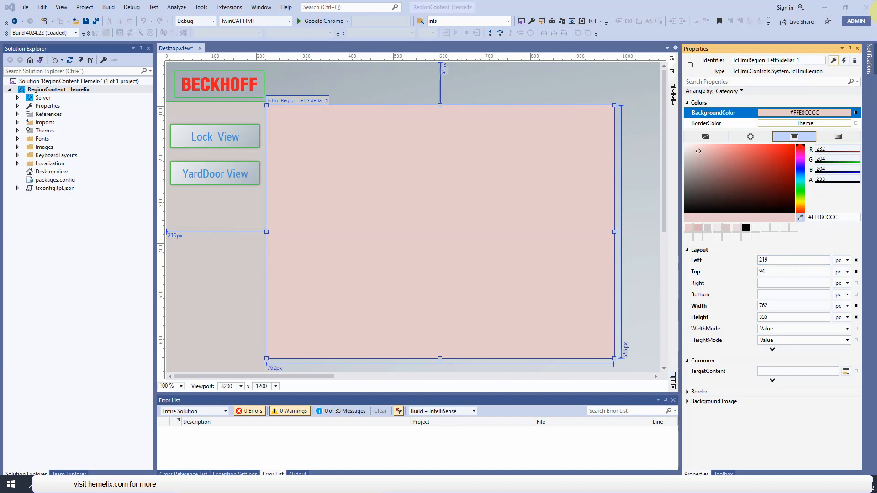
double_click(780, 273)
type("84")
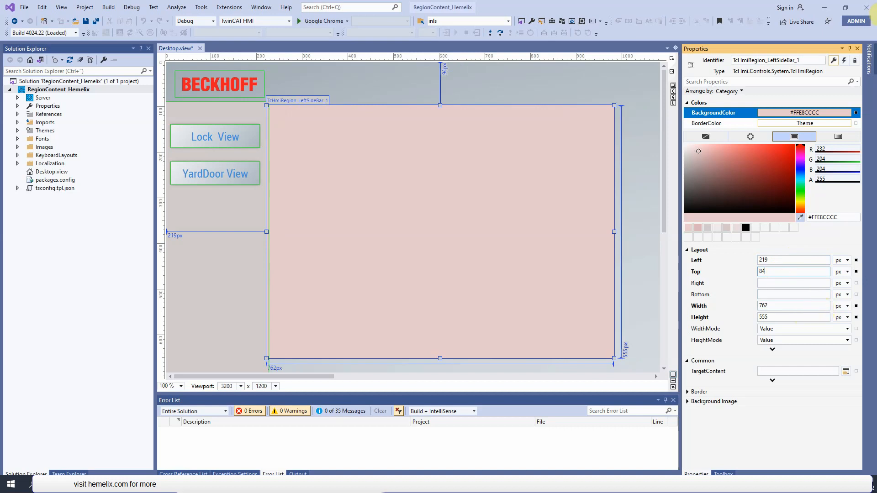
key("Return")
- Set the pink region's Width to 1163 px and Height to 610 px
double_click(781, 307)
type("1163")
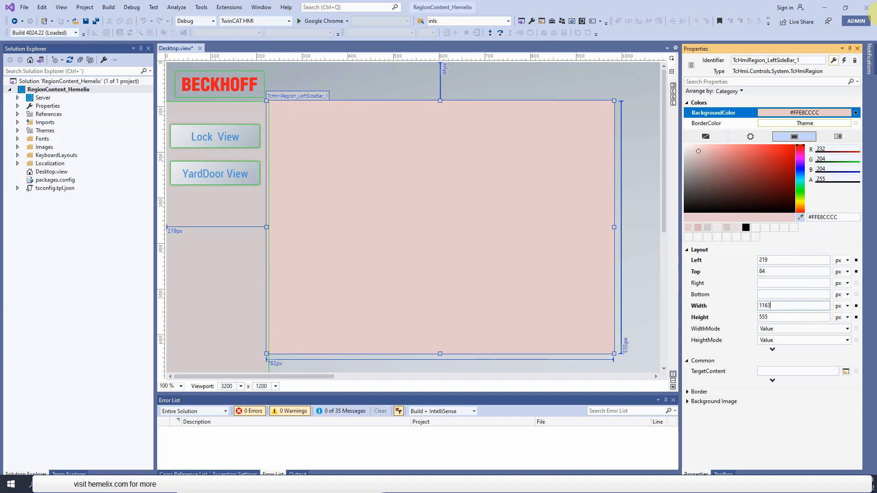
key("Return")
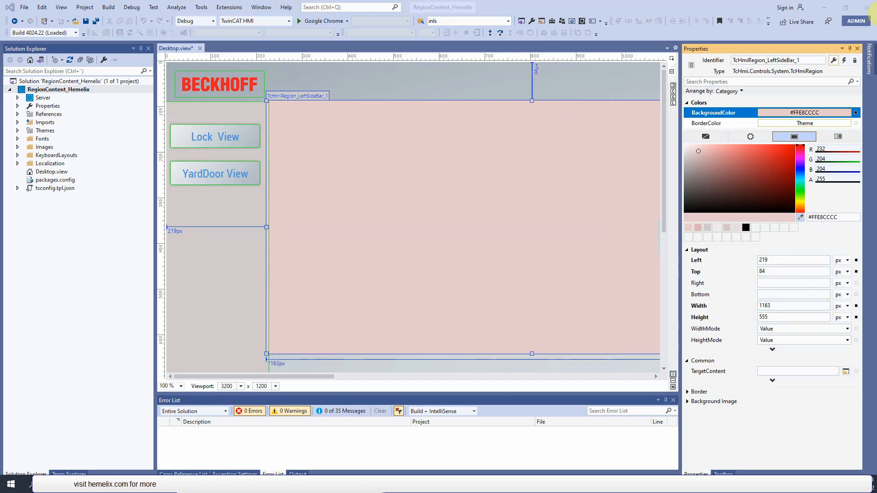
double_click(778, 317)
type("610")
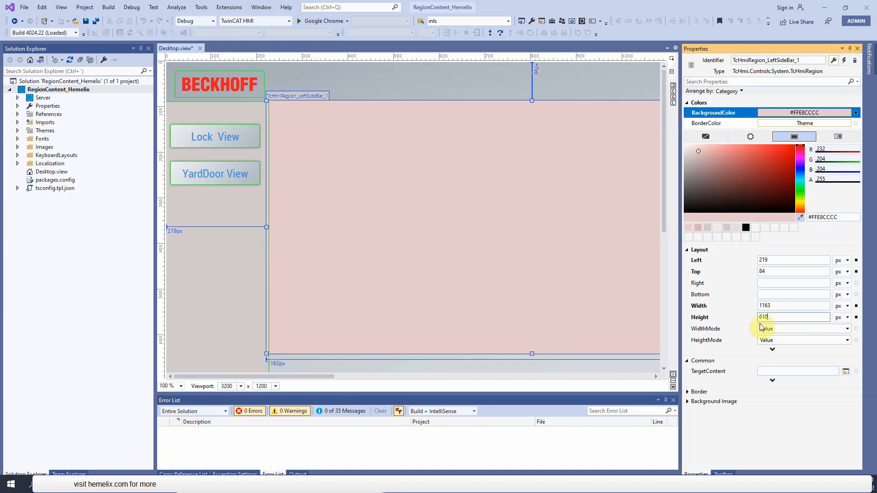
left_click(792, 285)
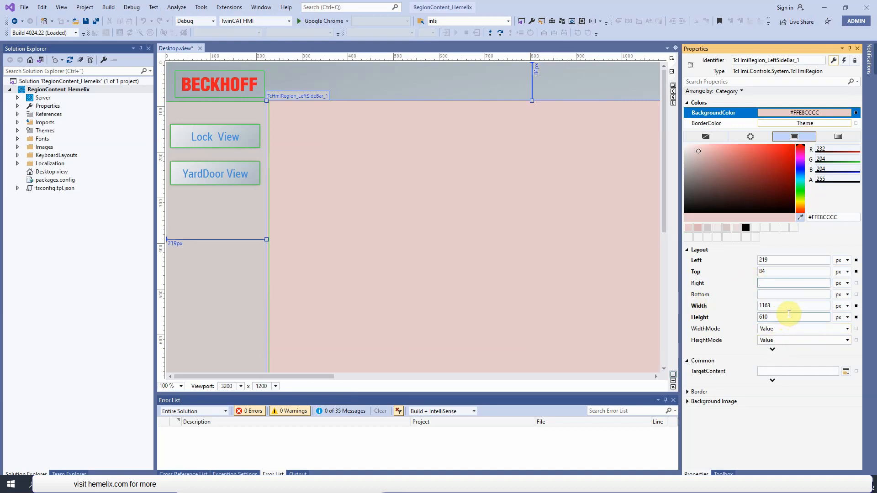
- Add a Region control below the large pink region and shorten it to about 440 px high, leaving a small gap between them
left_click(502, 242)
left_click_drag(320, 377, 367, 377)
left_click_drag(664, 223, 661, 333)
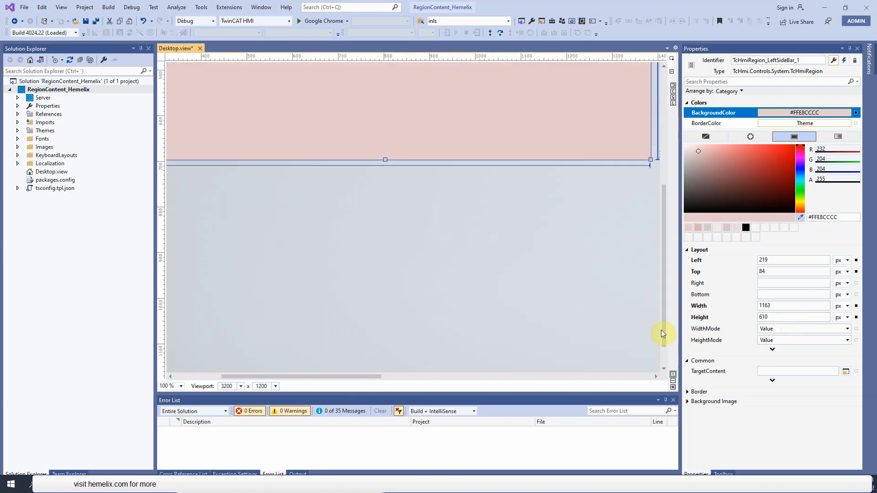
left_click(723, 475)
left_click_drag(858, 308, 863, 398)
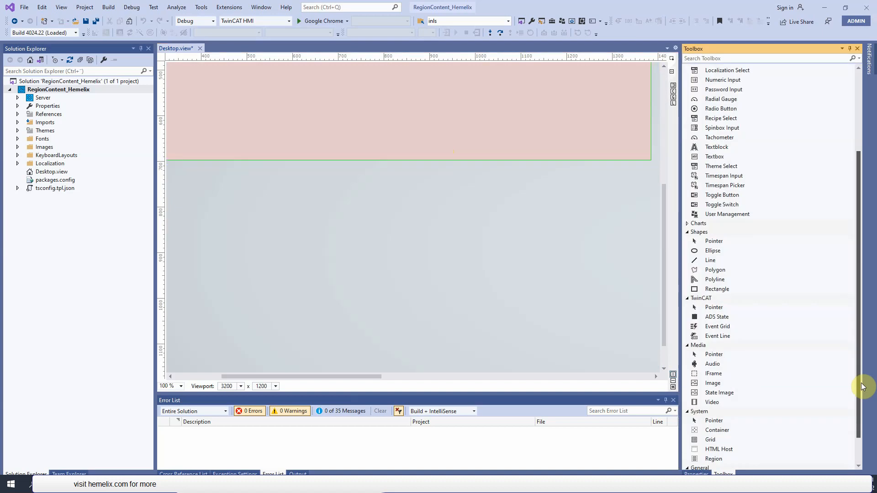
left_click_drag(713, 438, 349, 287)
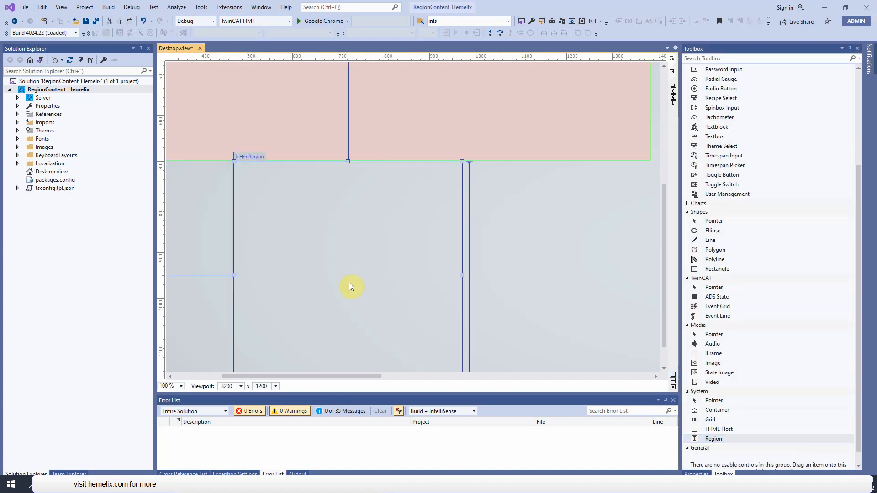
left_click_drag(348, 162, 346, 188)
left_click_drag(372, 299, 378, 271)
left_click(235, 265)
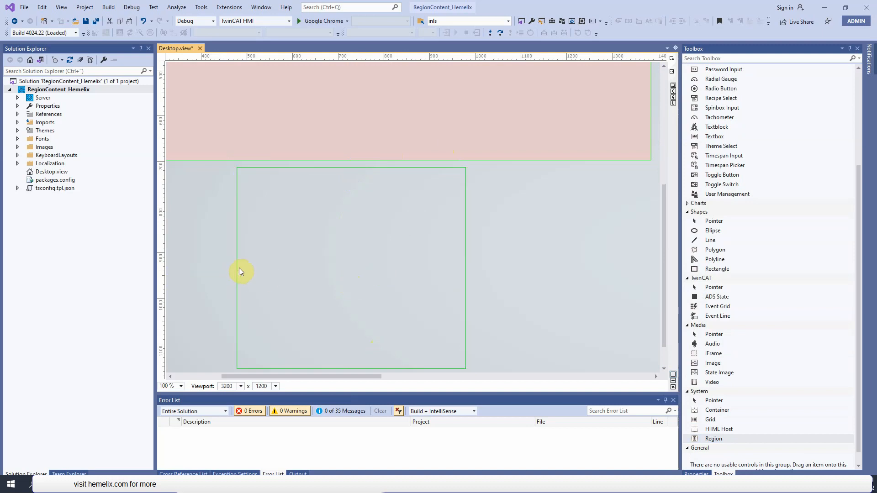
- Set the new region's Left to 10 px, Top to 800 px, Width to 1000 px and Height to 125 px
left_click(309, 276)
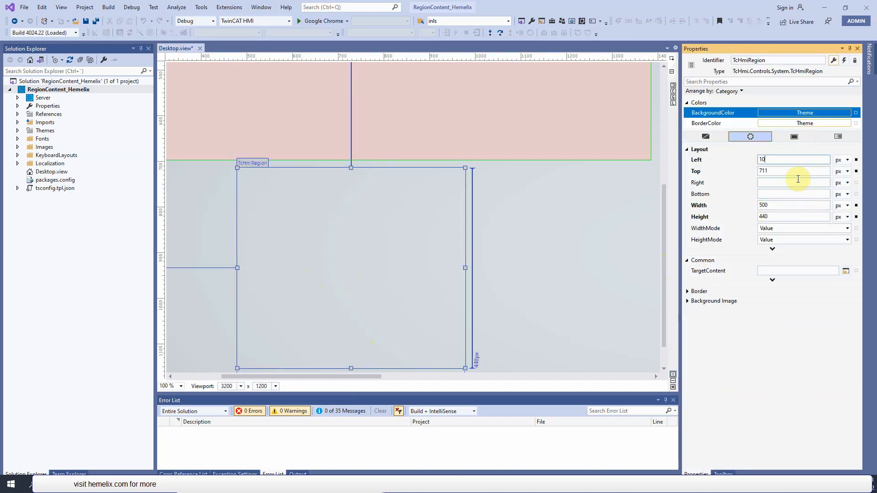
left_click(798, 174)
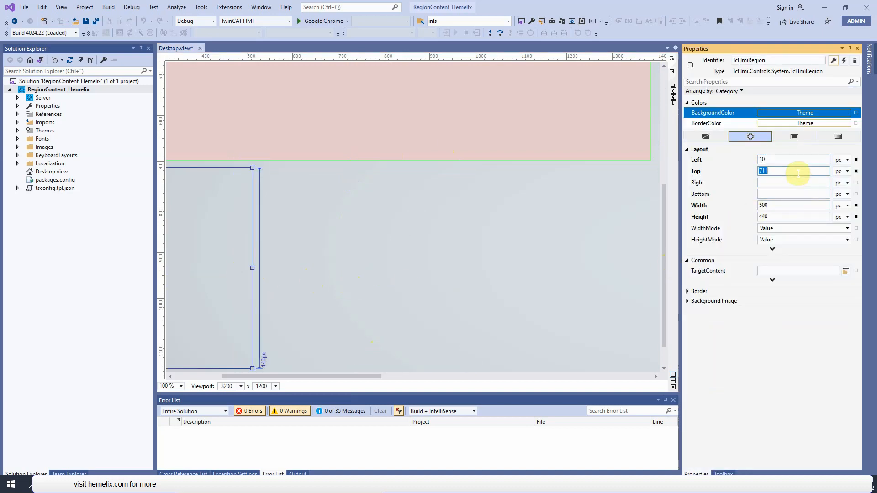
type("800")
double_click(805, 206)
type("1000")
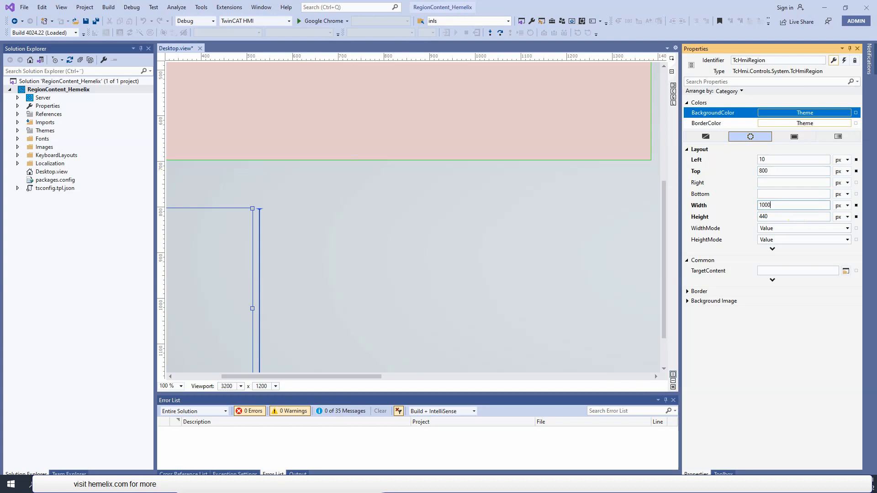
double_click(785, 216)
type("125")
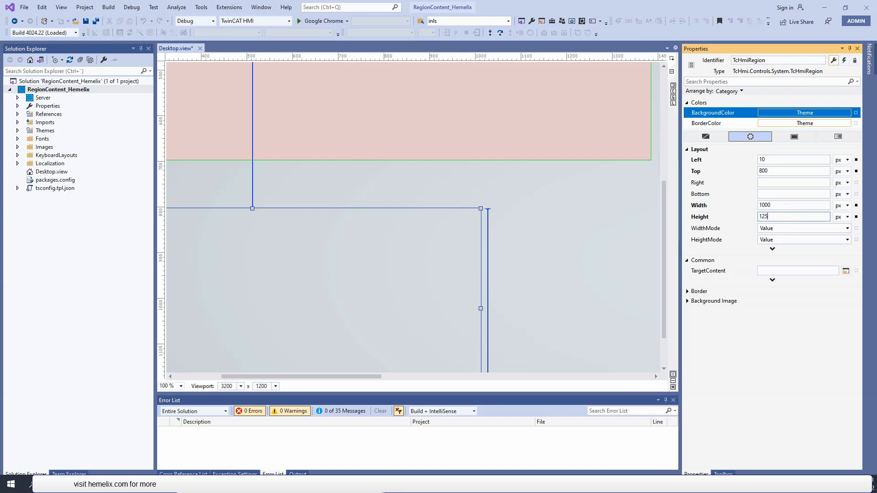
left_click(785, 194)
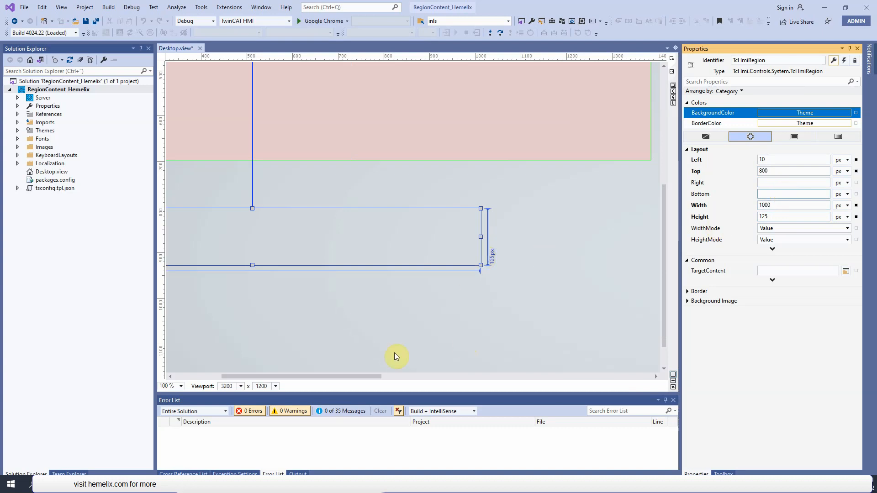
- Move the wide region up to about Top 712 px, just below the sidebar, and rename it TcHmiRegion_Navigation
left_click_drag(361, 375, 210, 368)
left_click_drag(342, 253, 349, 209)
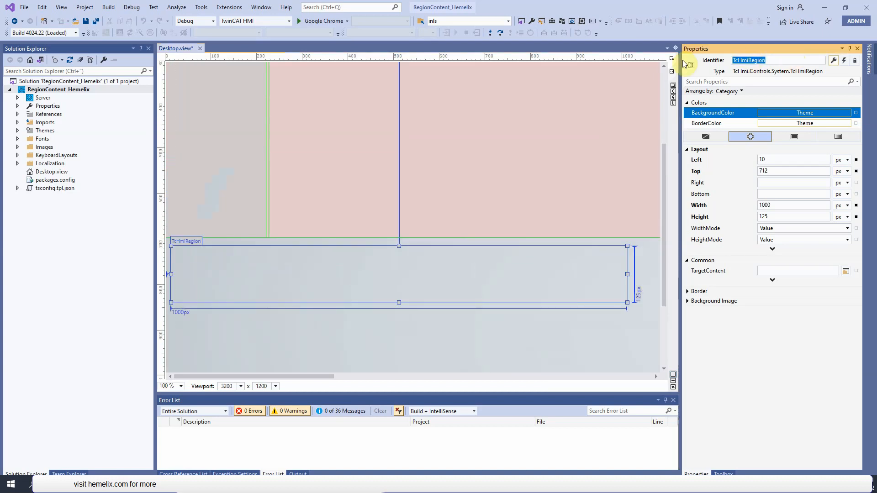
left_click(508, 292)
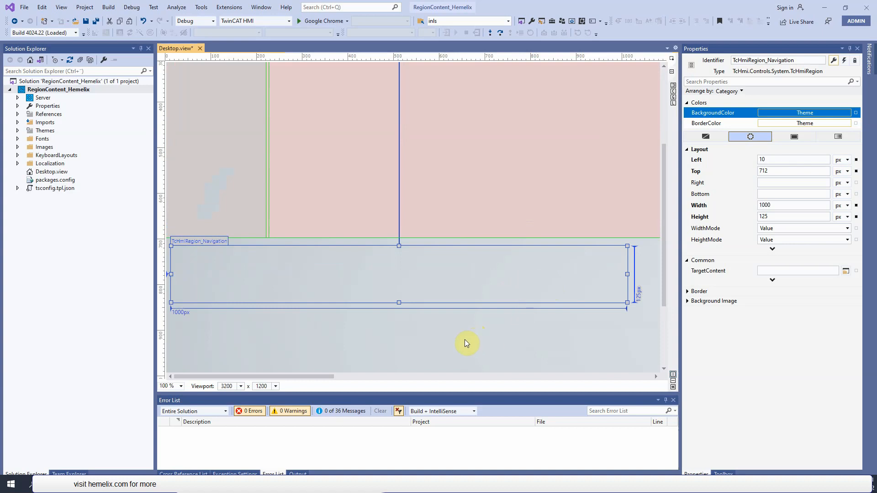
left_click(537, 335)
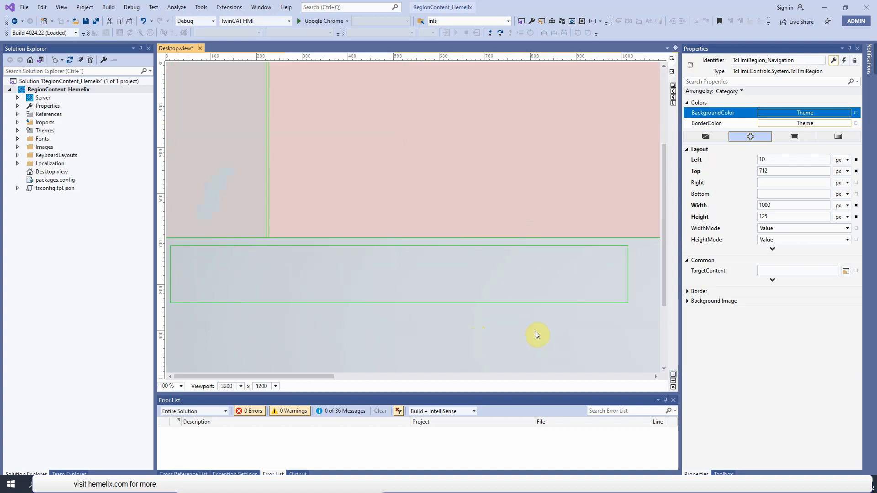
left_click(535, 295)
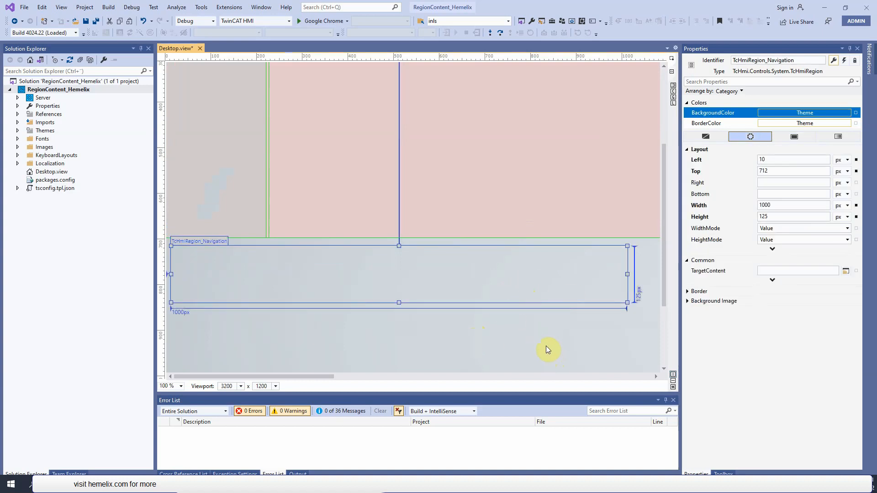
- Duplicate the navigation region and place the copy beside the BECKHOFF logo at Left 224 px, Top 0 px, about 54 px high
key("ctrl+c")
key("ctrl+v")
left_click_drag(488, 281, 514, 81)
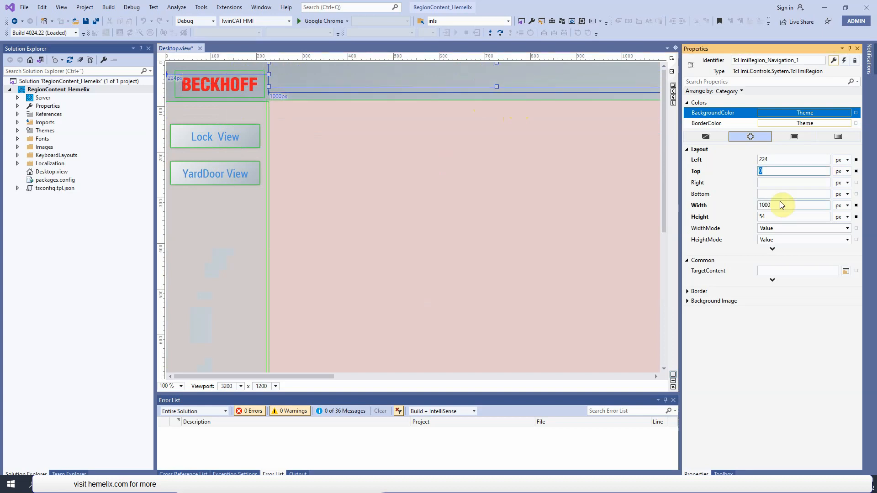
- Set the copied header region's Width to 1164 px and Height to 87 px
double_click(779, 205)
type("1164")
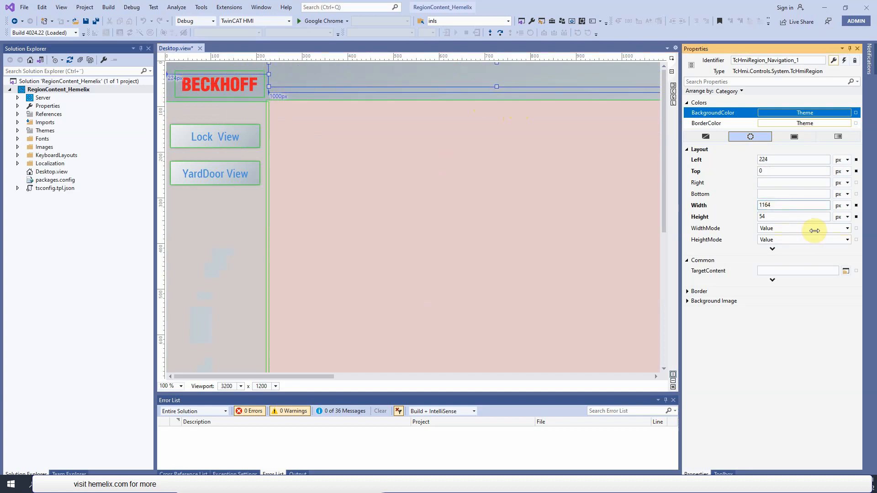
left_click(876, 15)
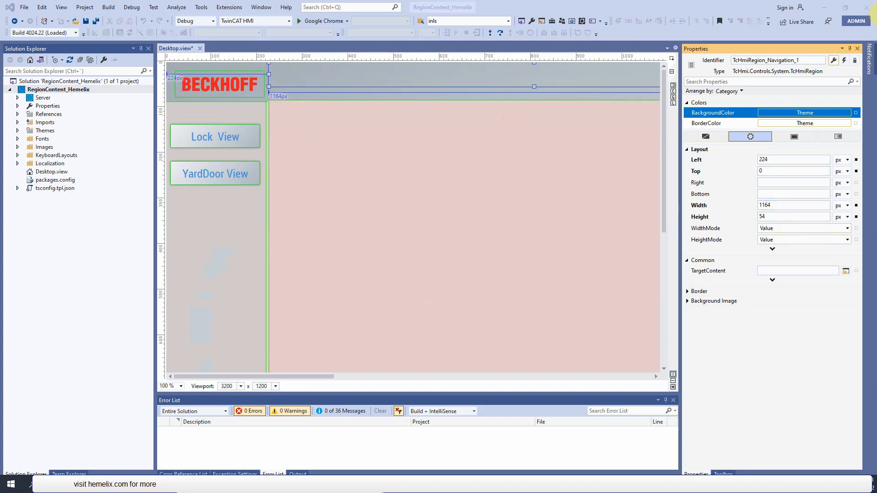
left_click(793, 214)
type("84")
left_click(516, 210)
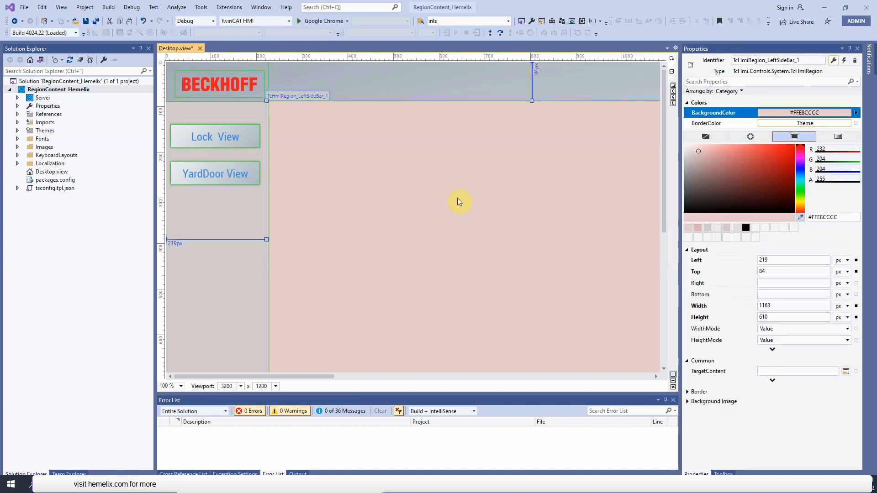
- Give the header region a solid grey background colour, #FFB5AFAF
left_click(400, 86)
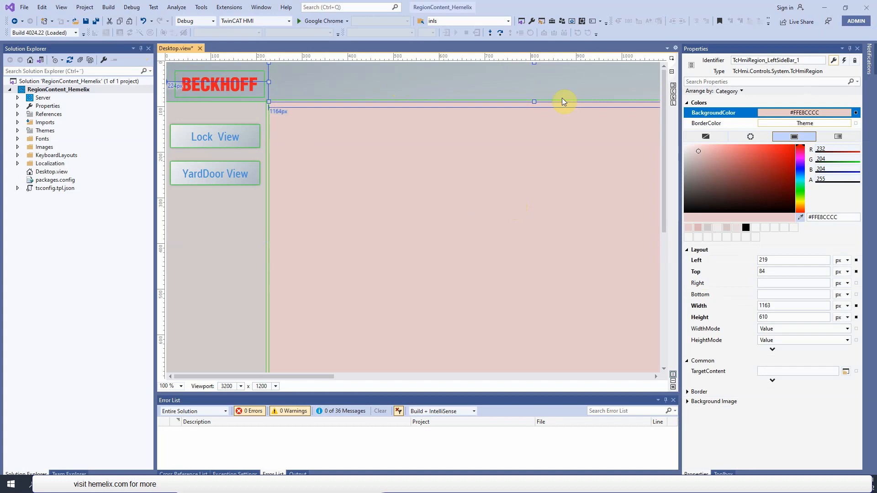
left_click(795, 137)
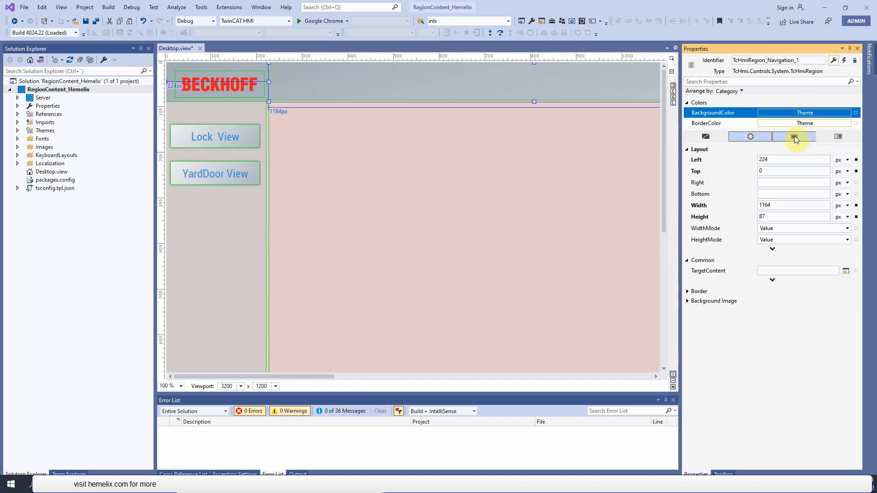
left_click(688, 165)
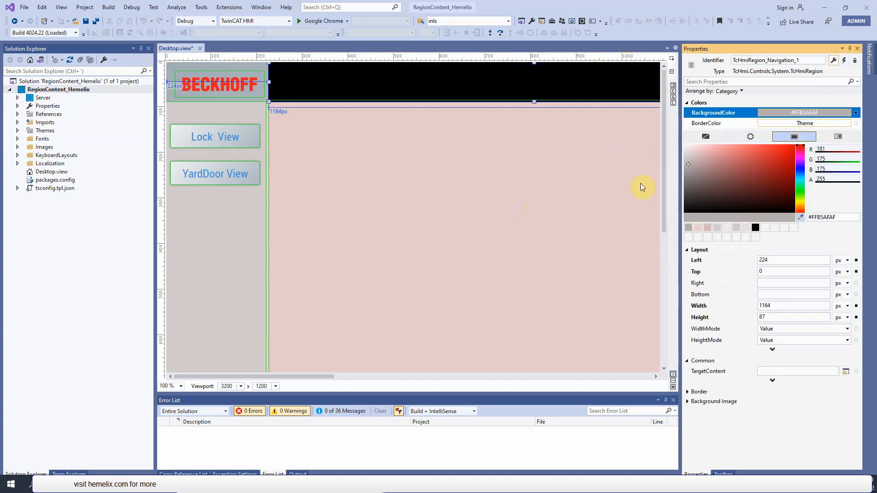
left_click(462, 182)
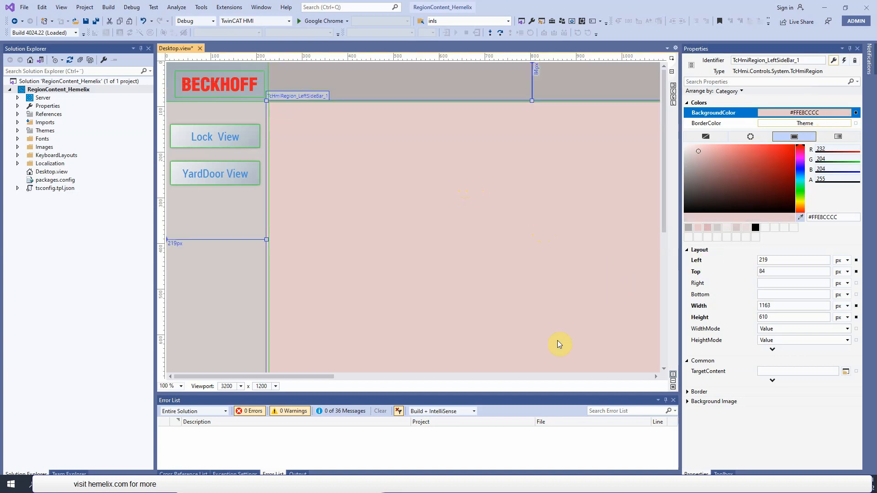
- Widen the design area and place a Textblock in the header region beside the BECKHOFF logo
left_click_drag(681, 314, 756, 309)
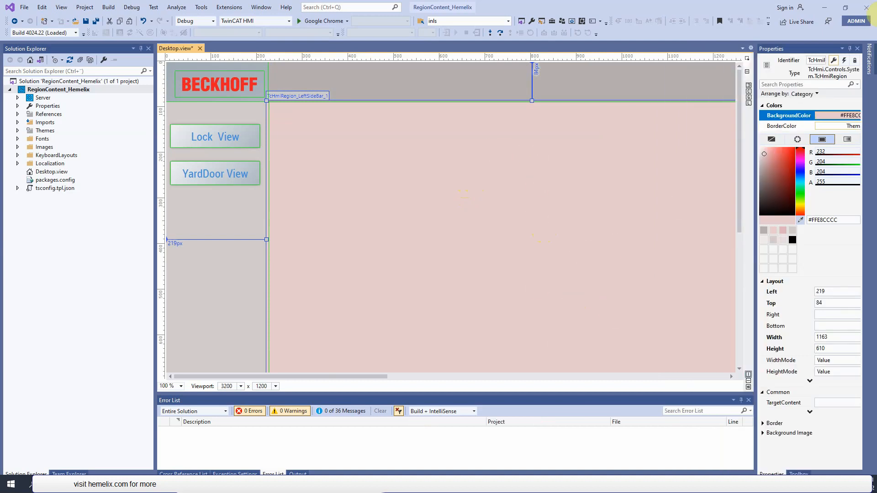
left_click(876, 15)
left_click(394, 82)
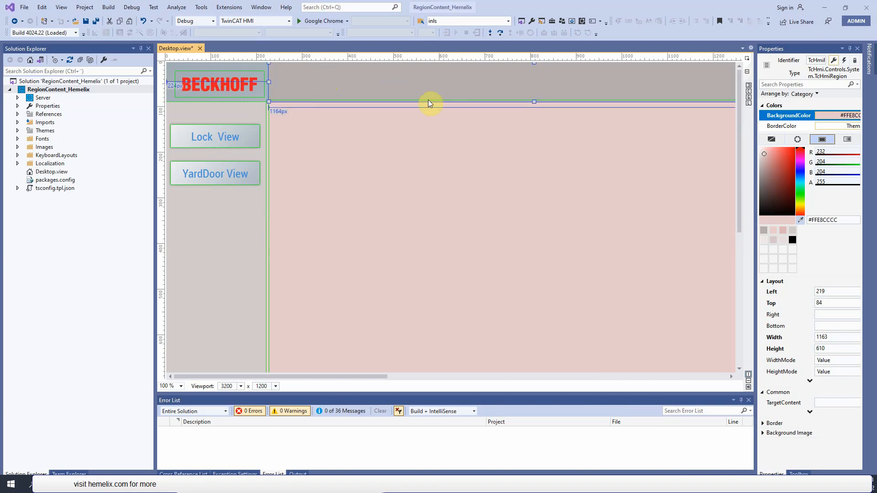
left_click_drag(792, 127, 331, 92)
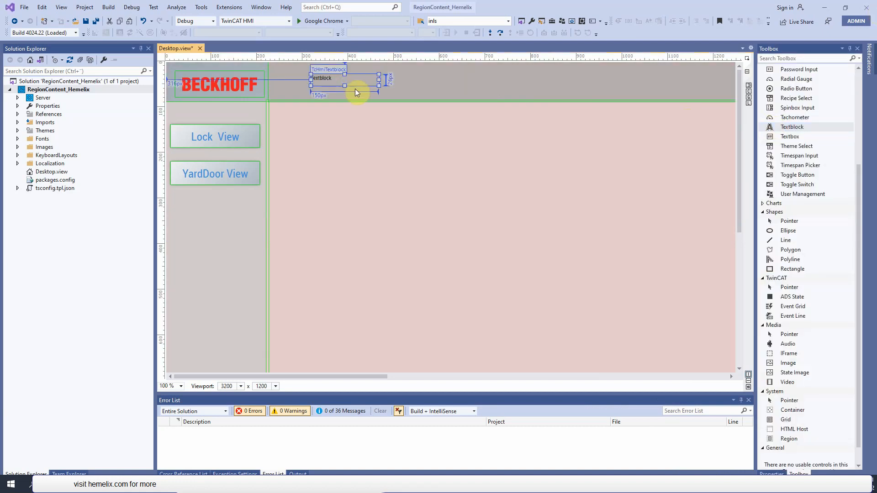
left_click(772, 473)
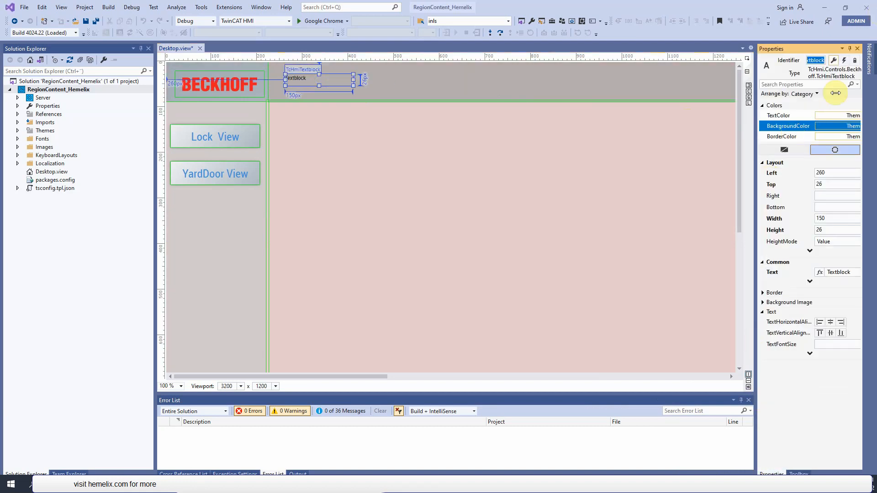
- Rename the new text block TcHmiTextblock_Header
left_click_drag(753, 155, 647, 155)
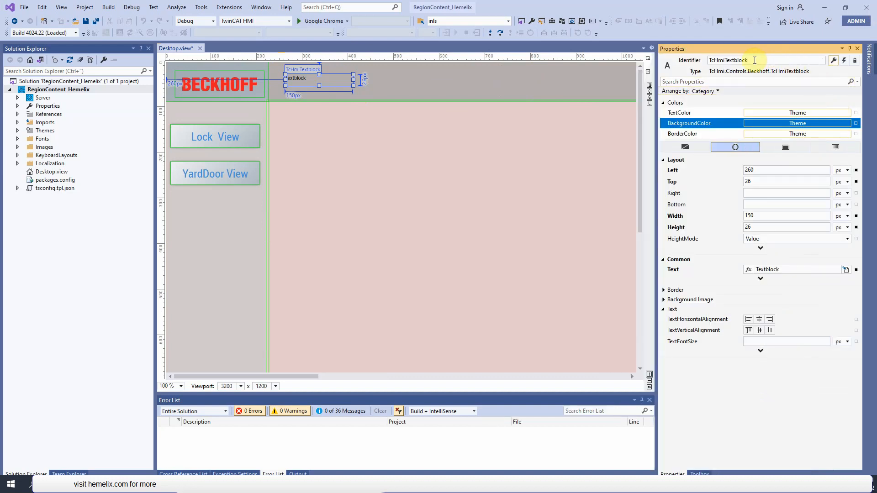
key("End")
type("_Header")
key("Tab")
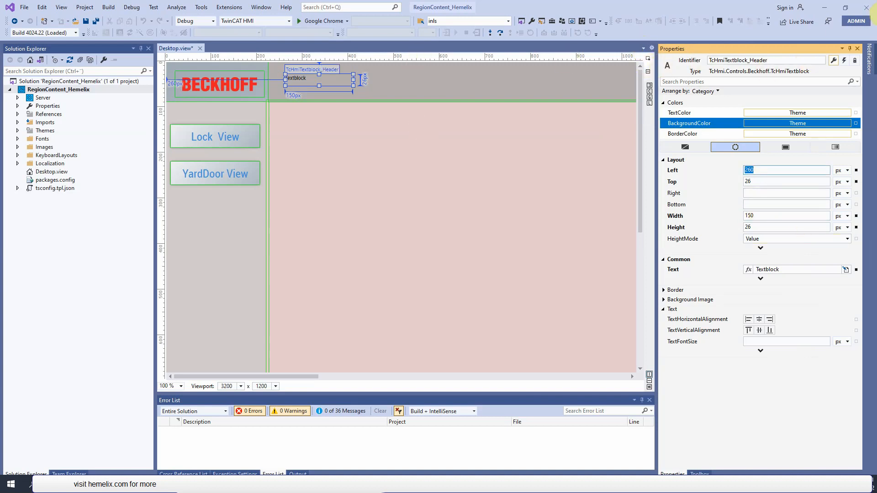
left_click(876, 14)
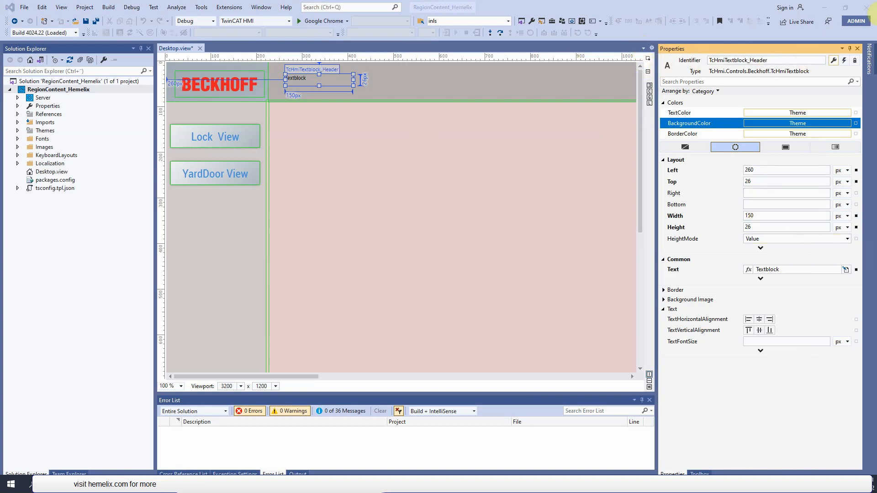
- Set the header text block's font size to 30 px and its text to "Fictitious Home Automatim System"
left_click(772, 342)
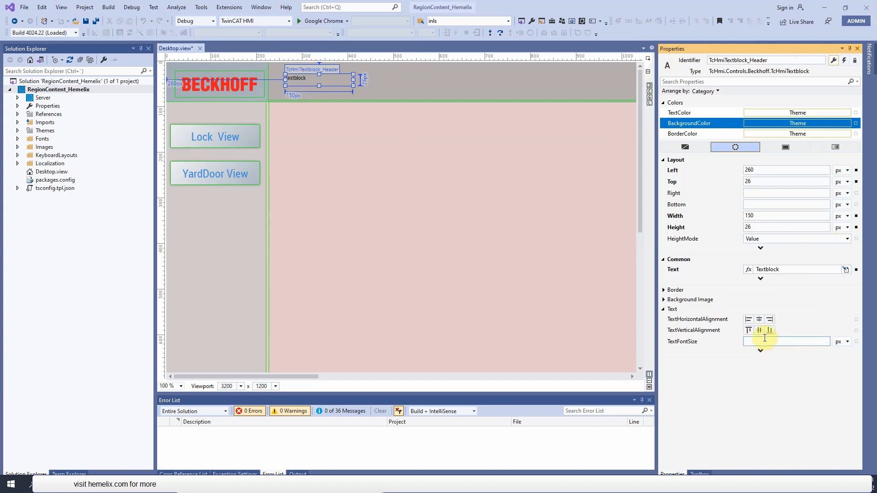
type("30")
left_click(767, 204)
left_click(873, 15)
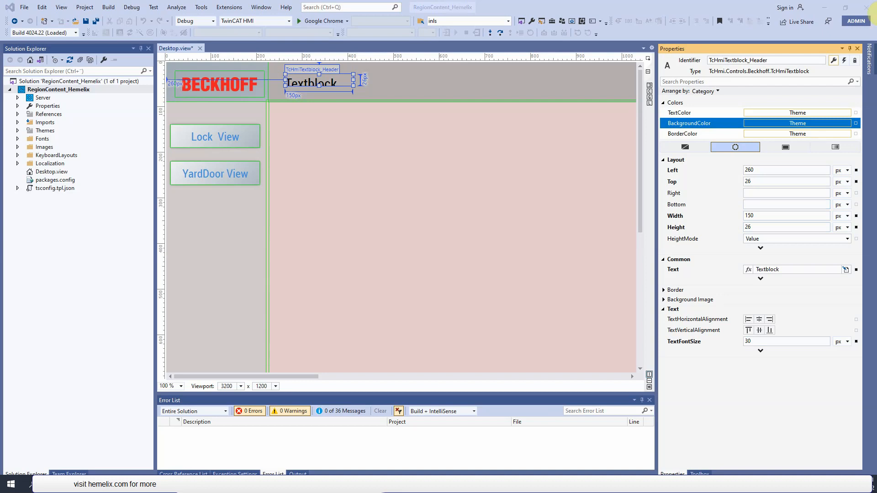
left_click(799, 270)
key("ctrl+v")
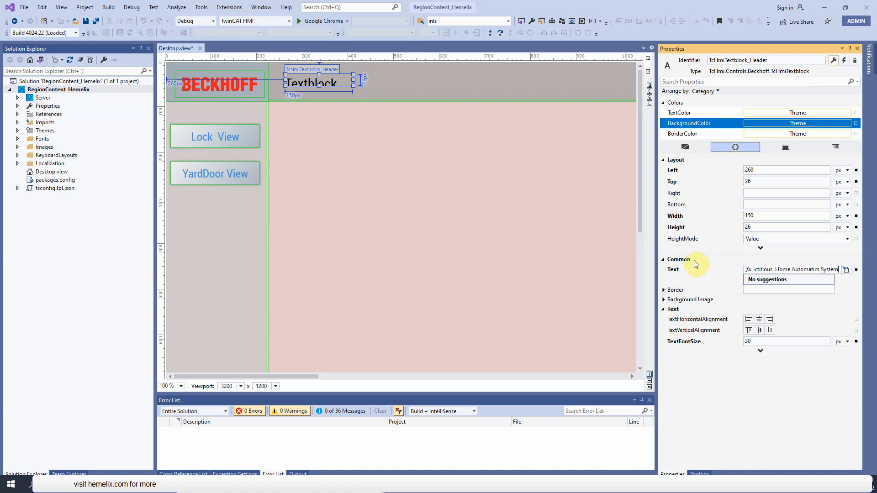
left_click(768, 204)
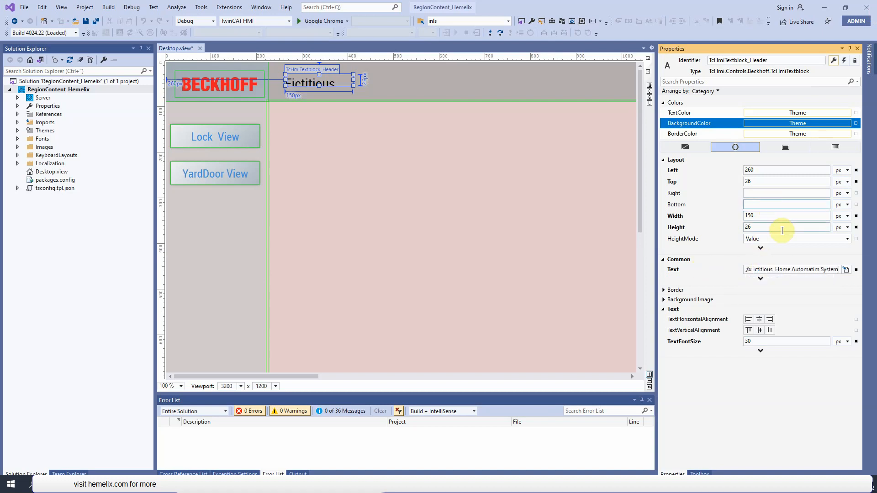
- Resize the header text block to about 42 px high at Left 234 px, Top 10 px, and shift the header region to Left 219 px
mouse_move(371, 74)
left_mouse_down()
mouse_move(370, 67)
mouse_move(358, 78)
left_mouse_up()
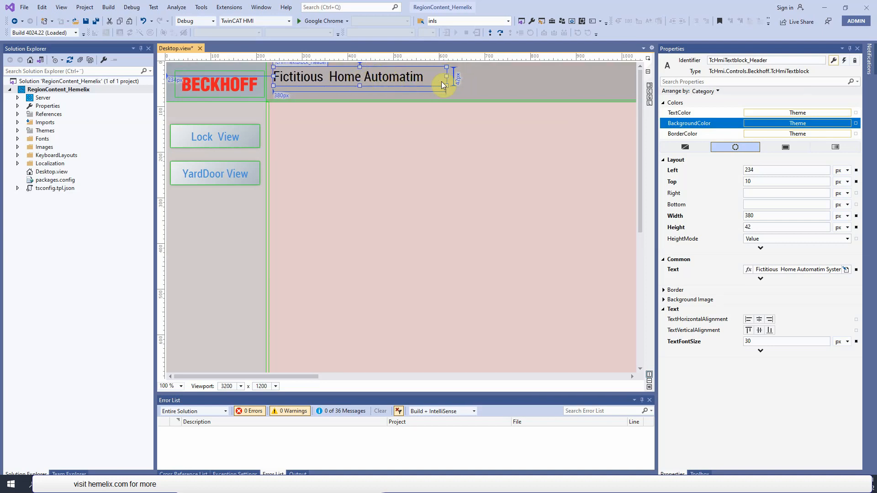
left_click_drag(446, 76, 429, 75)
left_click(543, 99)
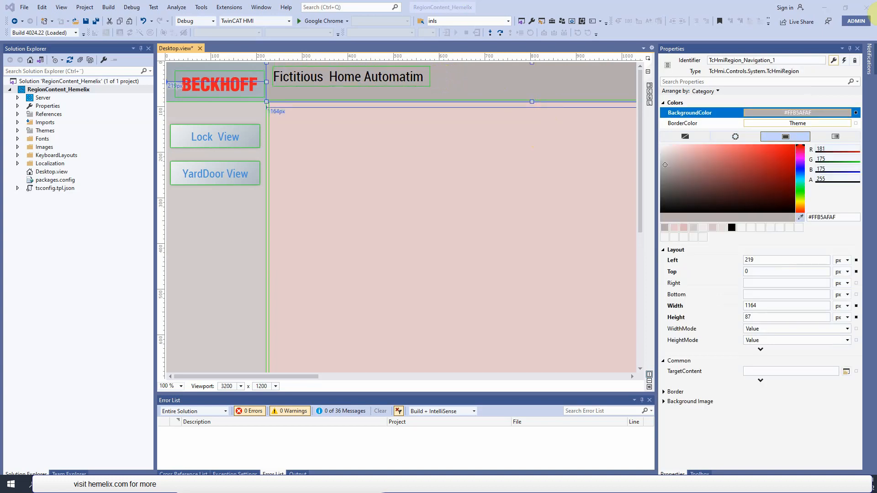
- Paste the "Status :" text block into the header region and position it just after the header title
left_click(455, 77)
key("ctrl+v")
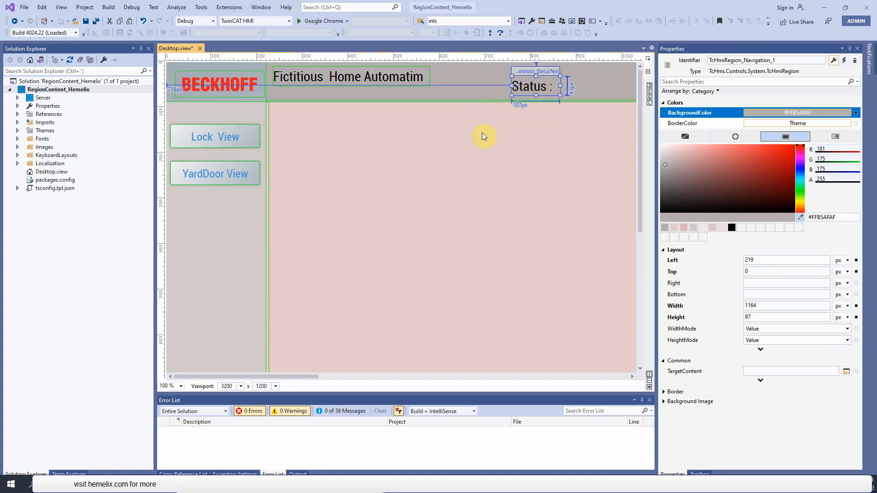
left_click_drag(541, 88, 462, 78)
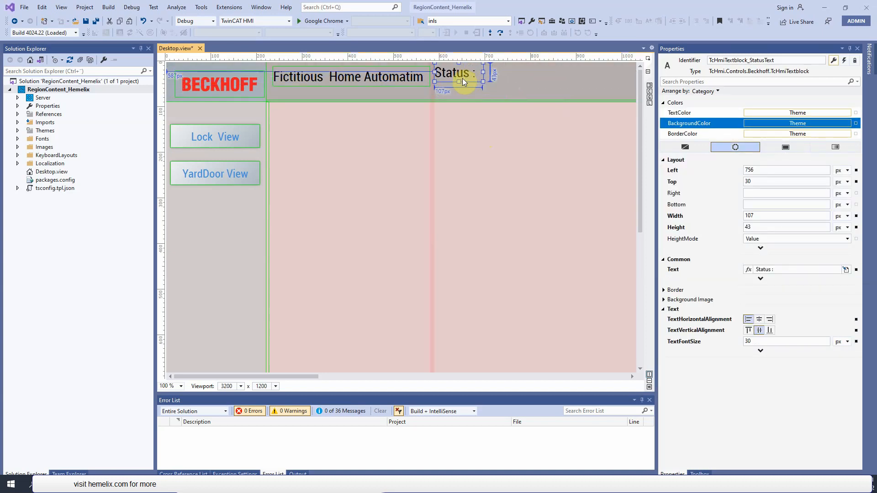
left_click(563, 76)
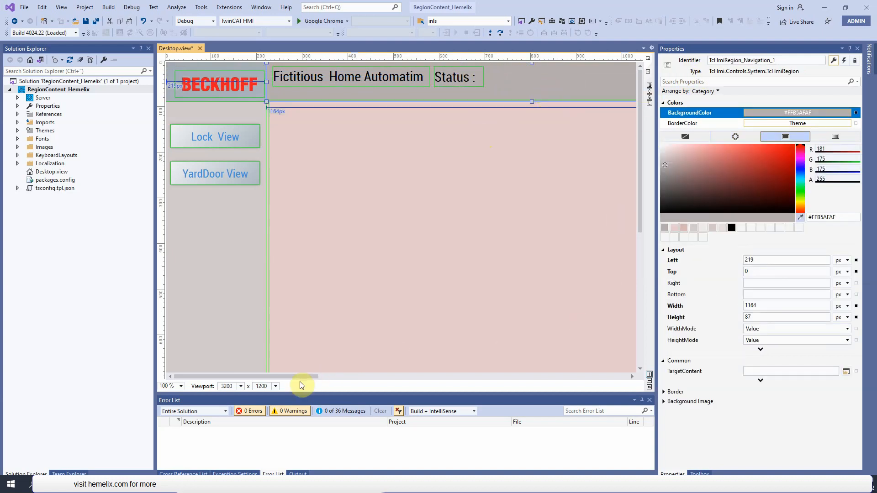
- Add a text block to the header region just after "Status :" and rename it TcHmiTextblock_StatusValue
left_click_drag(302, 375, 339, 387)
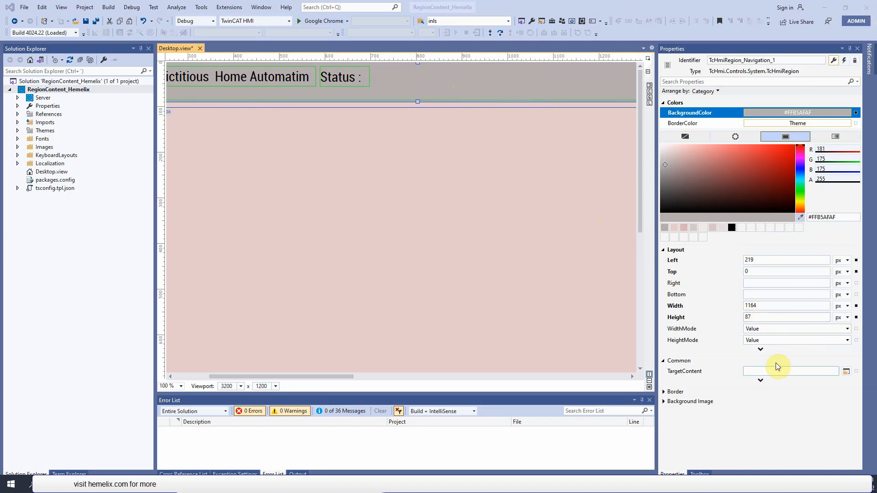
left_click(699, 474)
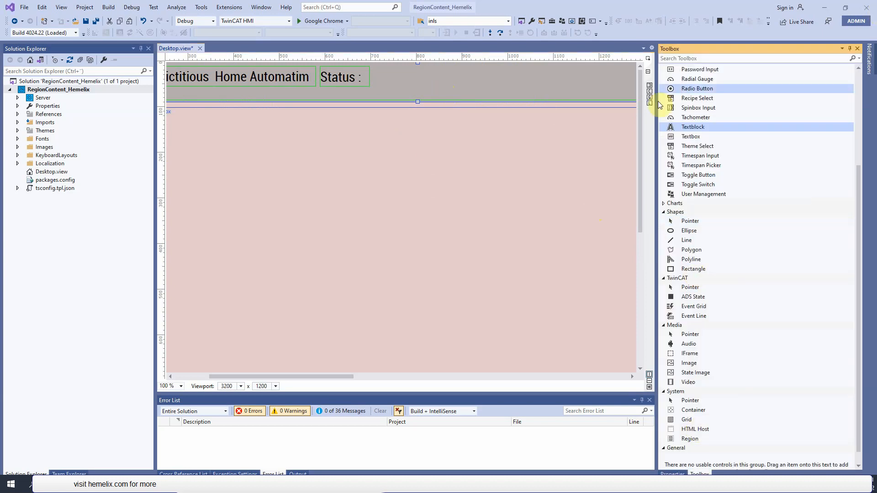
left_click_drag(695, 128, 410, 81)
left_click(670, 473)
left_click(776, 61)
left_click_drag(776, 61, 689, 62)
type("TcHmiTextblock_StatusValue")
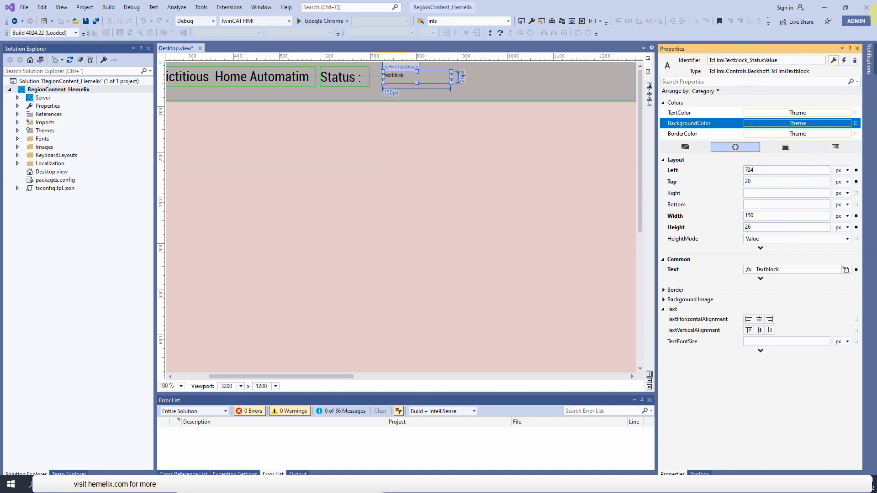
- Set the status value text block's font size to 30 px and clear its default text
left_click(764, 341)
type("30")
left_click(790, 268)
double_click(779, 270)
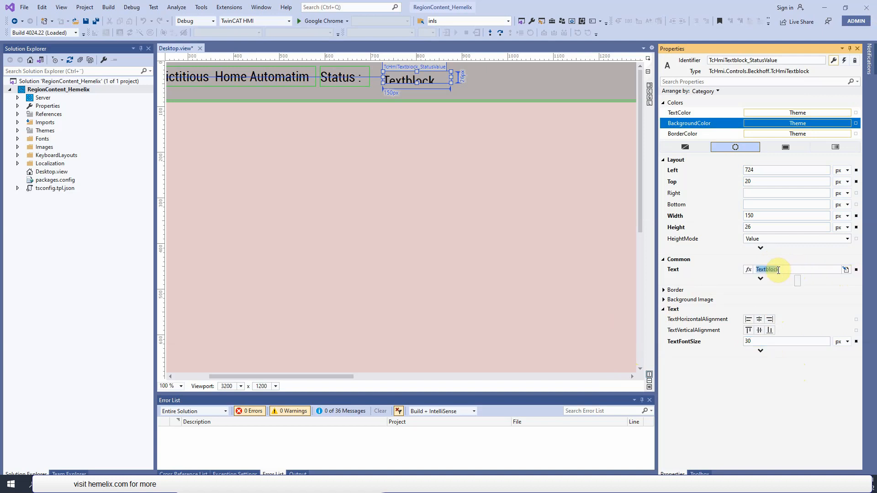
key("BackSpace")
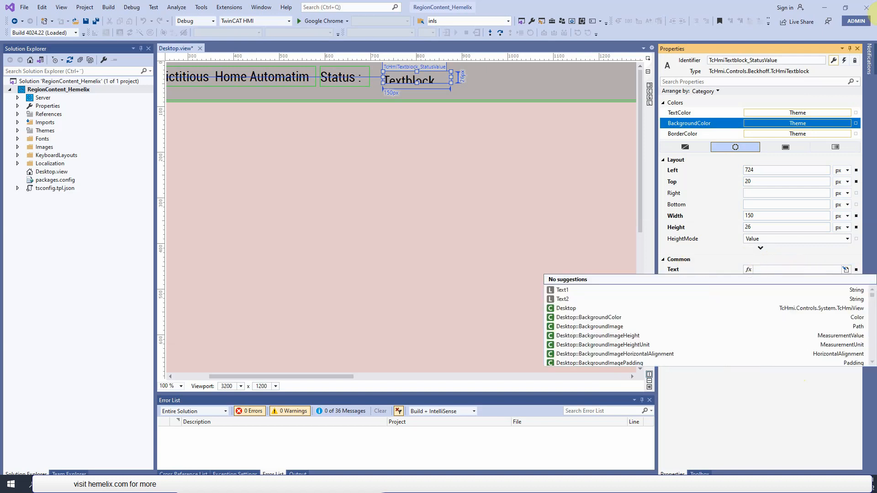
key("Escape")
- Widen the status value text block to about 459 px and adjust its height and position in the header
left_click_drag(451, 77, 593, 89)
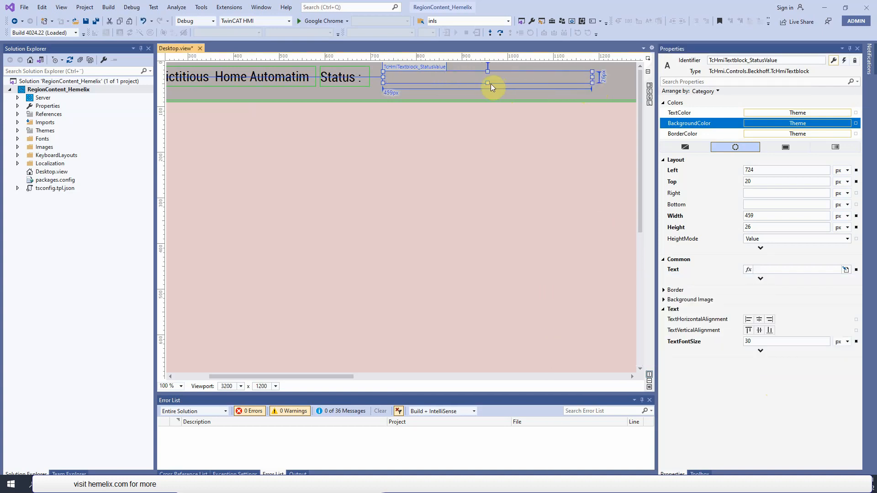
left_click_drag(489, 84, 489, 92)
left_click_drag(498, 85, 497, 81)
- Switch to the copiedStuff folder in File Explorer and copy all eight image files from its Images subfolder
left_click_drag(335, 377, 281, 369)
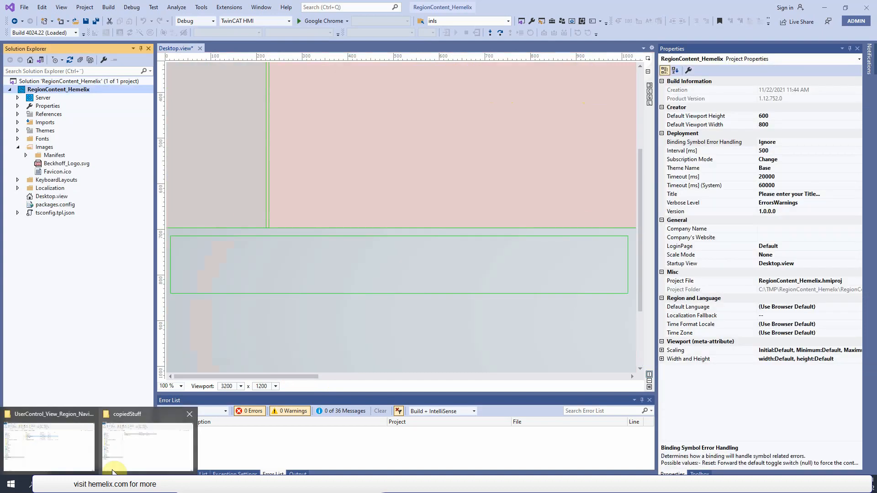
left_click(136, 460)
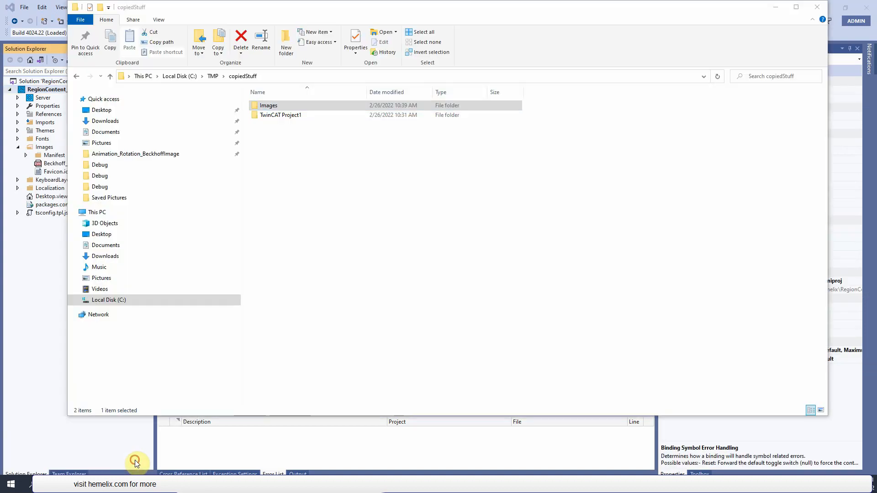
double_click(282, 105)
left_click_drag(346, 203, 242, 89)
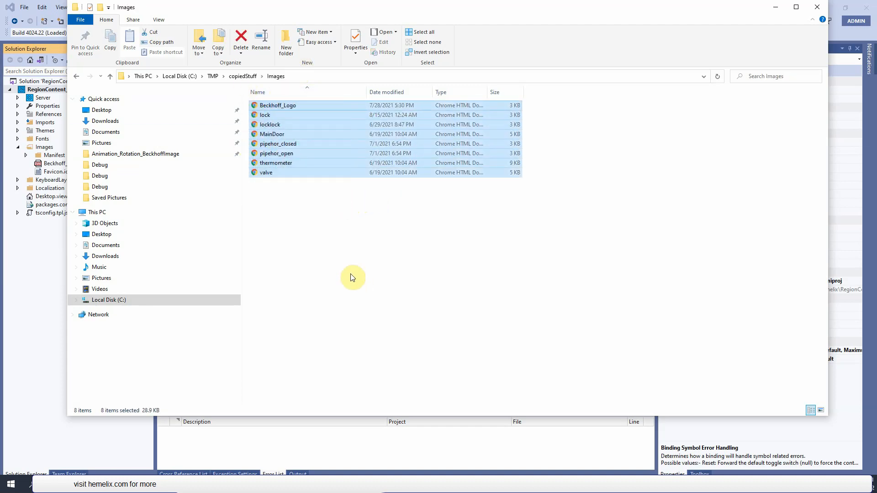
key("ctrl+c")
- Paste the copied images into the Images folder of the inner RegionContent_Hemelix project folder, replacing the existing Beckhoff_Logo file
left_click(214, 76)
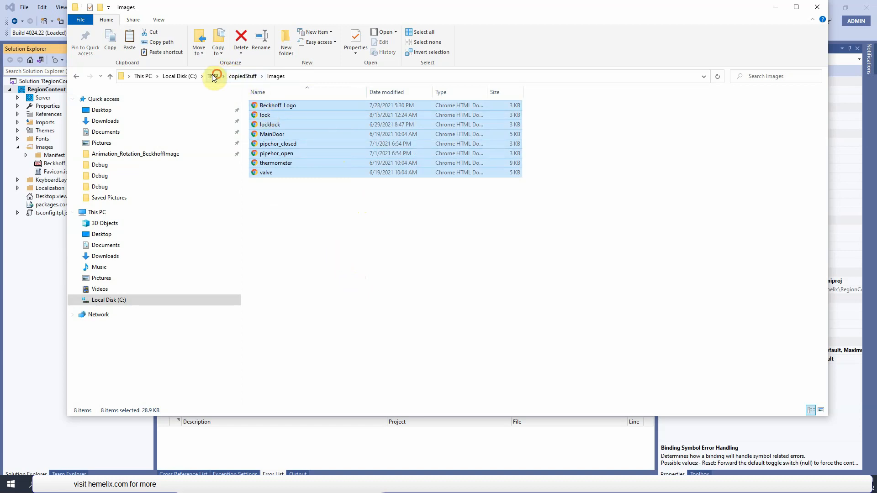
double_click(272, 115)
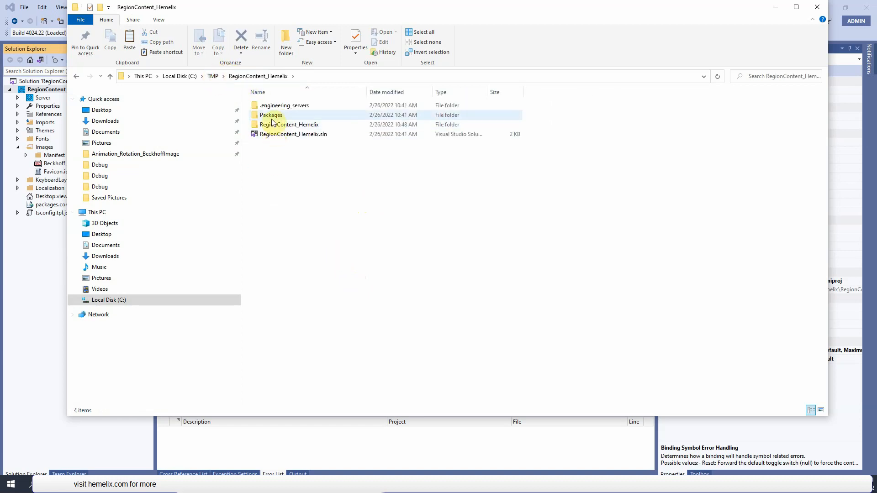
double_click(273, 124)
left_click(278, 125)
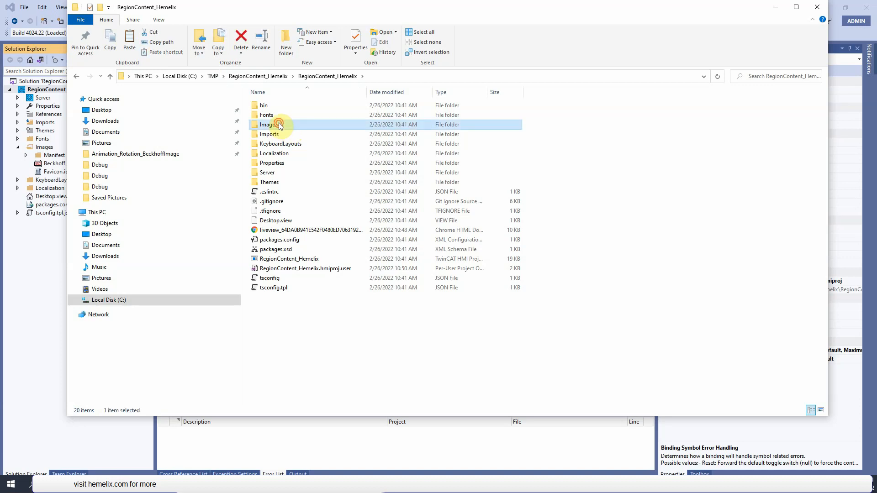
double_click(279, 124)
right_click(294, 163)
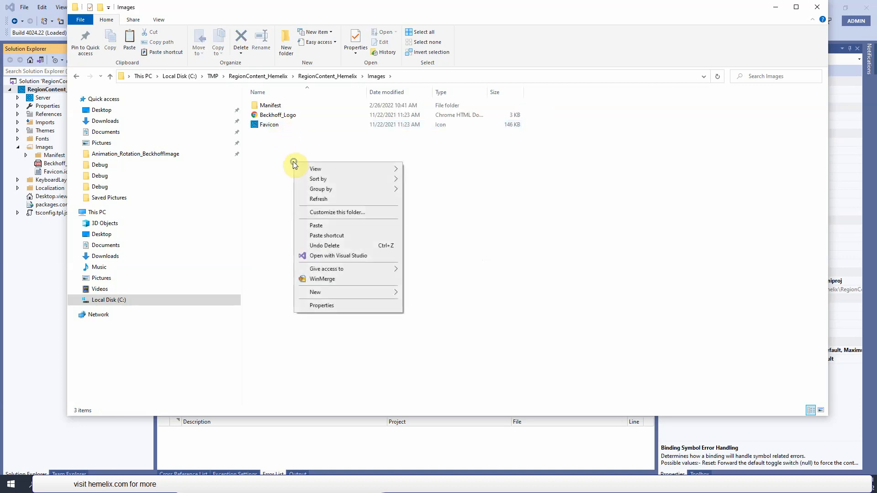
left_click(335, 226)
left_click(408, 188)
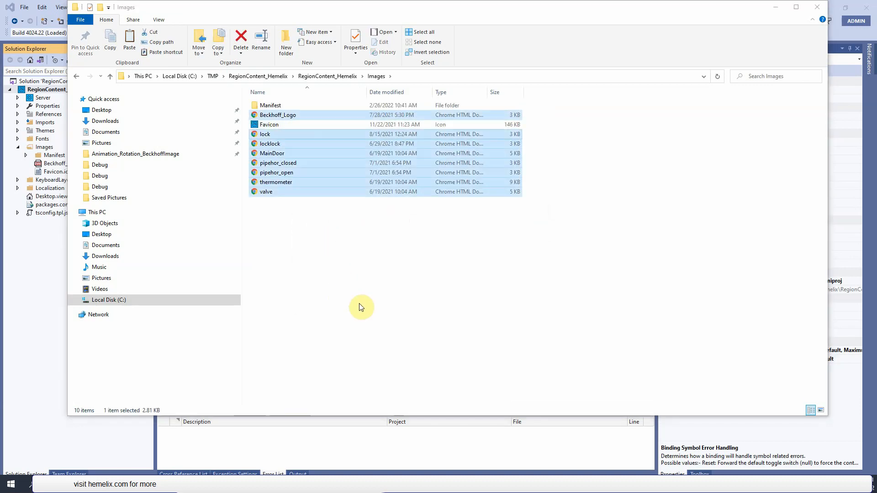
- Back in Visual Studio, add existing items lock, locklock, MainDoor, pipehor_closed, pipehor_open, thermometer and valve to the project's Images folder
left_click(36, 290)
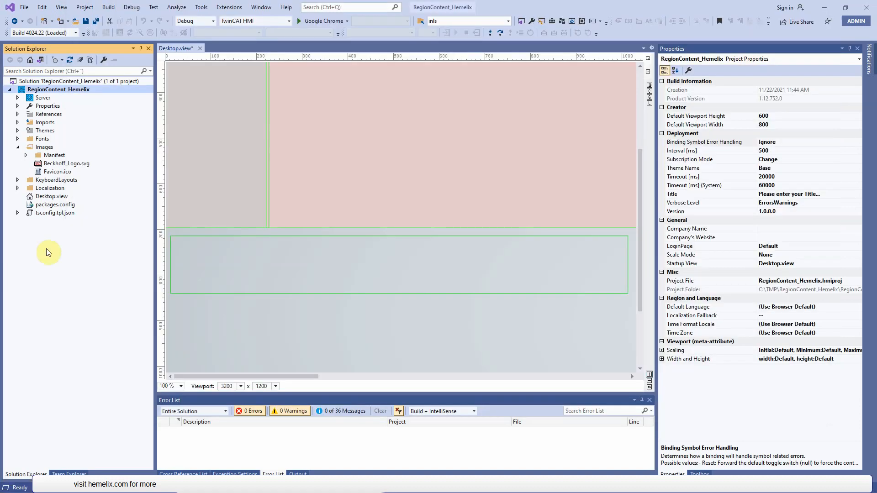
left_click(45, 149)
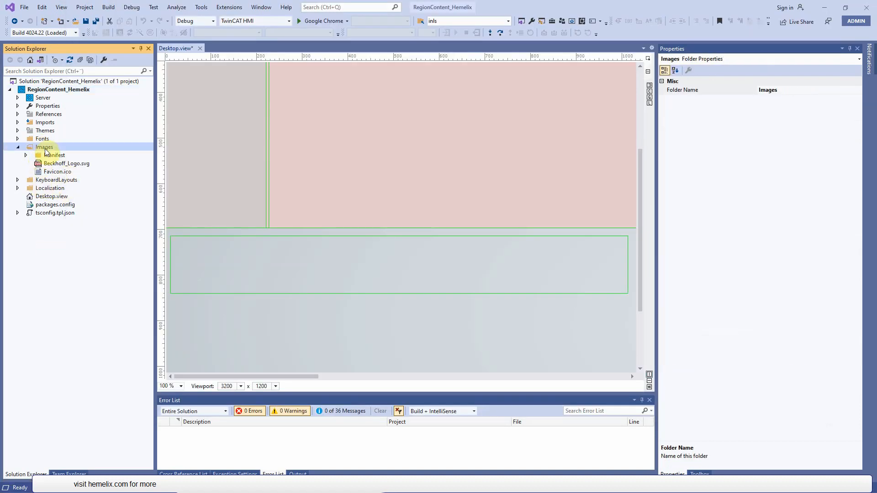
right_click(52, 147)
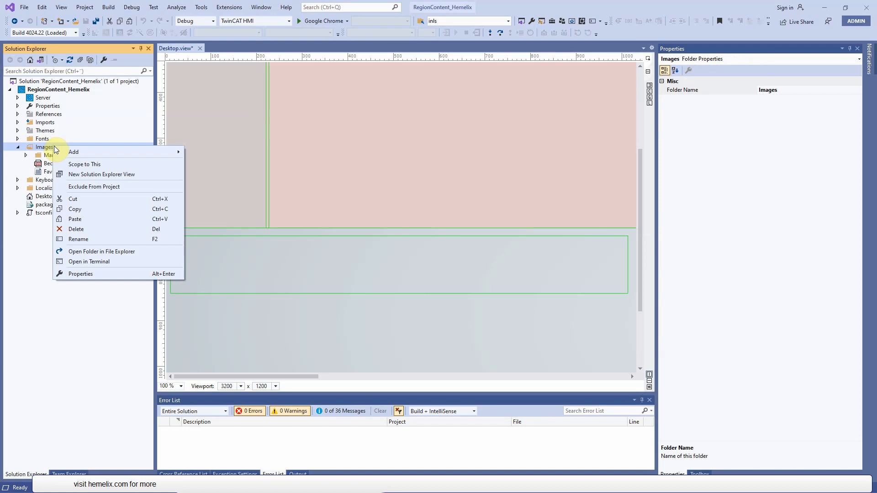
mouse_move(80, 151)
left_click(226, 162)
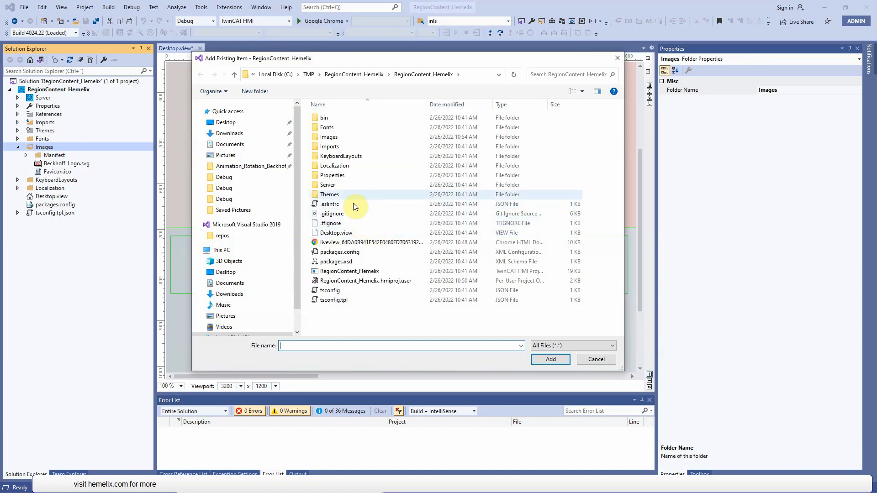
double_click(333, 137)
left_click(337, 167, "ctrl")
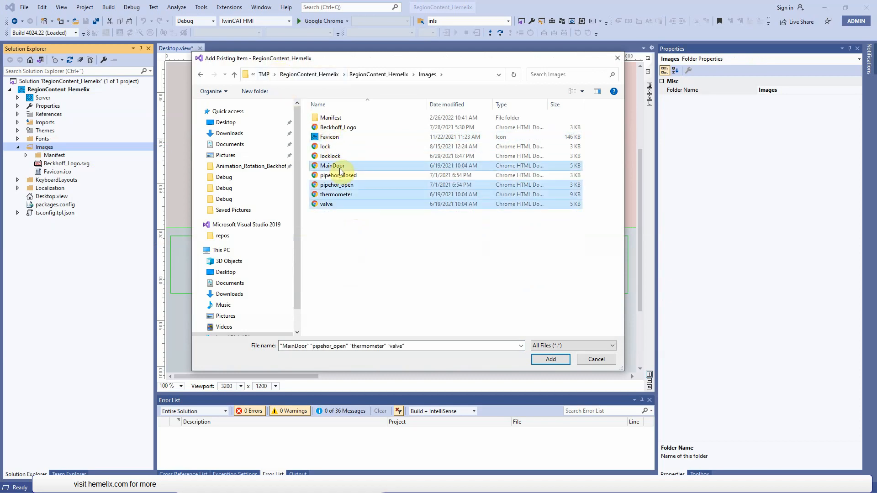
left_click(338, 156, "ctrl")
left_click(337, 175, "ctrl")
left_click(325, 146, "ctrl")
left_click(550, 359)
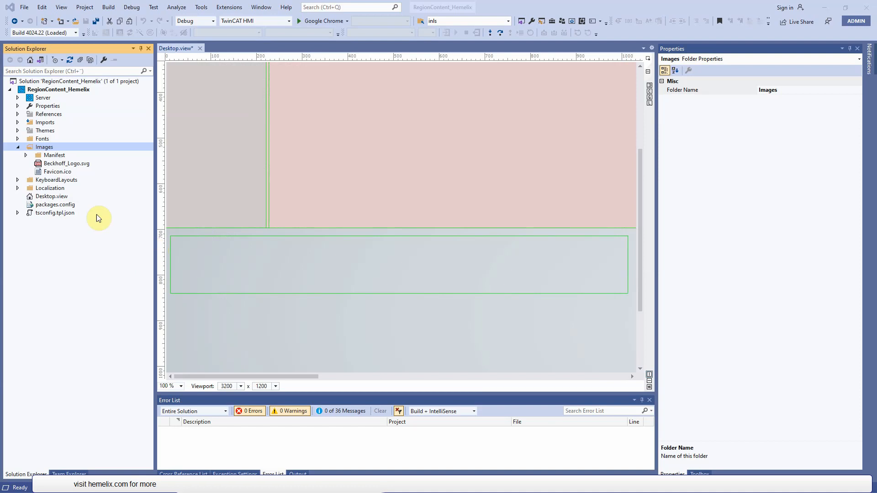
- Place lock.svg from the project's Images folder in the region below the content area, at about Left 96 px, Top 768 px
key("Left")
key("Left")
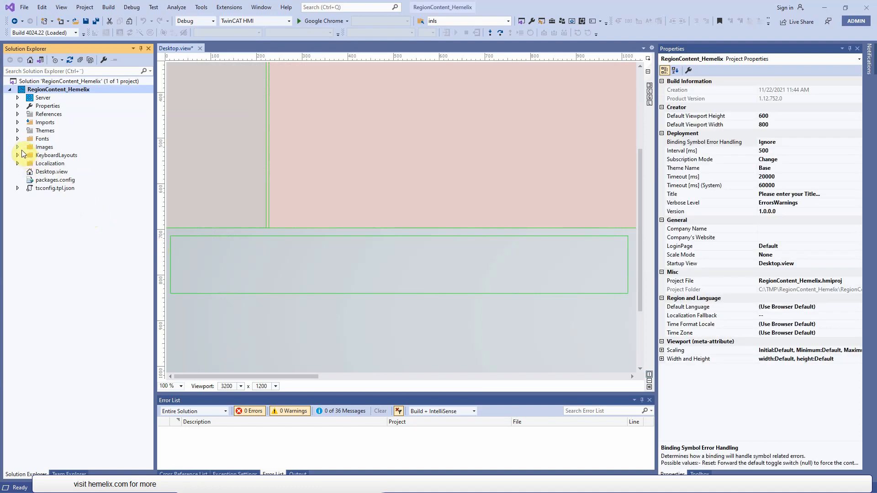
left_click(18, 147)
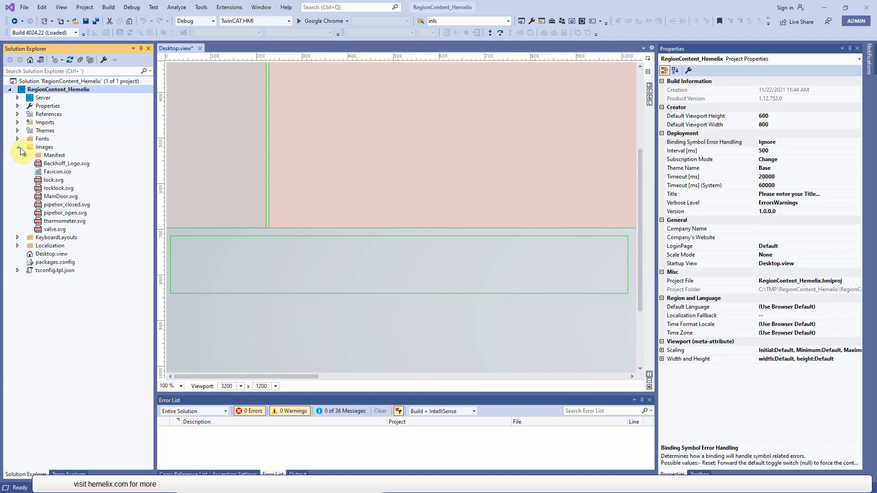
left_click(51, 180)
left_click(217, 268)
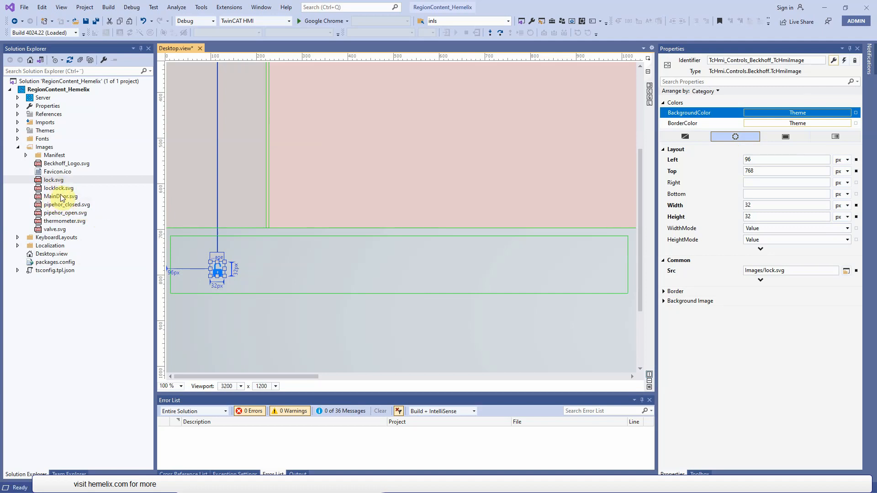
- Place thermometer.svg, valve.svg and MainDoor.svg in a row after the lock image, shrinking the thermometer to about 159 × 168 px
left_click_drag(63, 221, 265, 275)
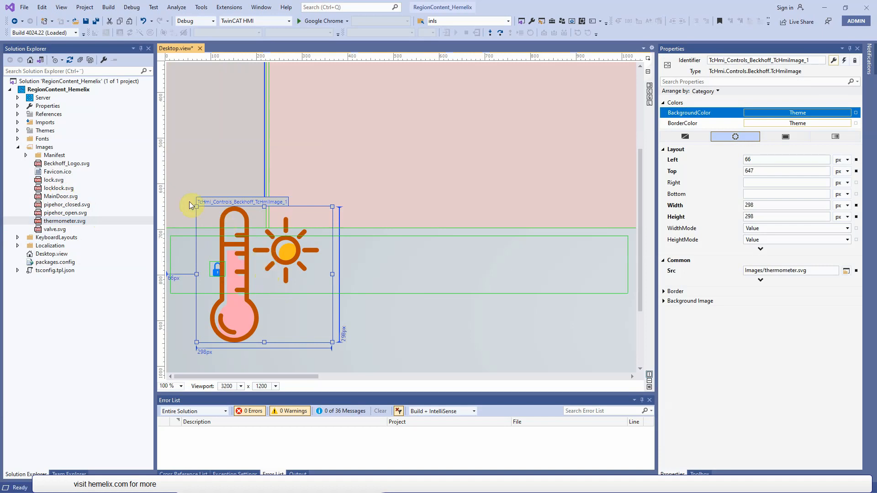
left_click_drag(197, 207, 245, 226)
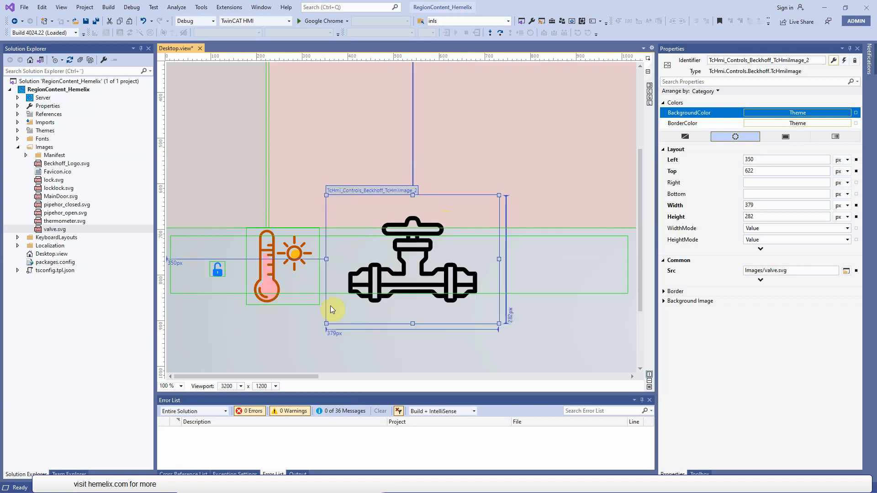
left_click_drag(57, 197, 553, 297)
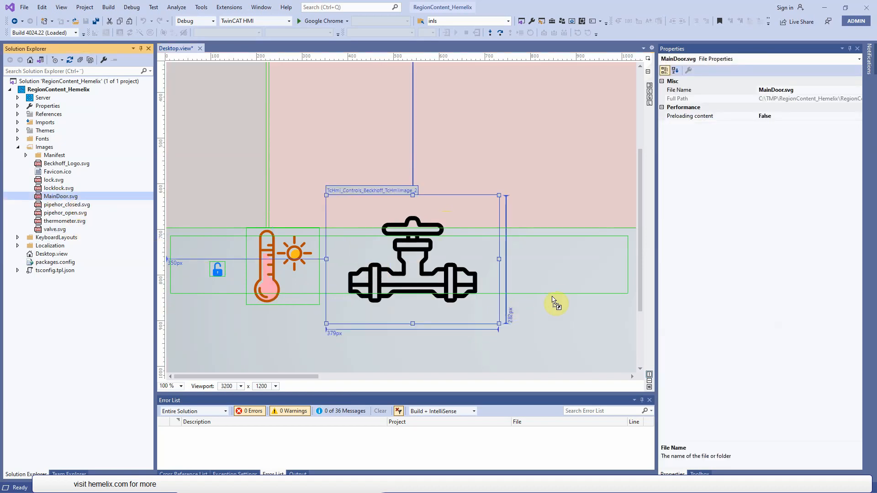
- Set the lock image's width and height to 70 px and move it to about Left 45 px, Top 737 px
left_click(767, 205)
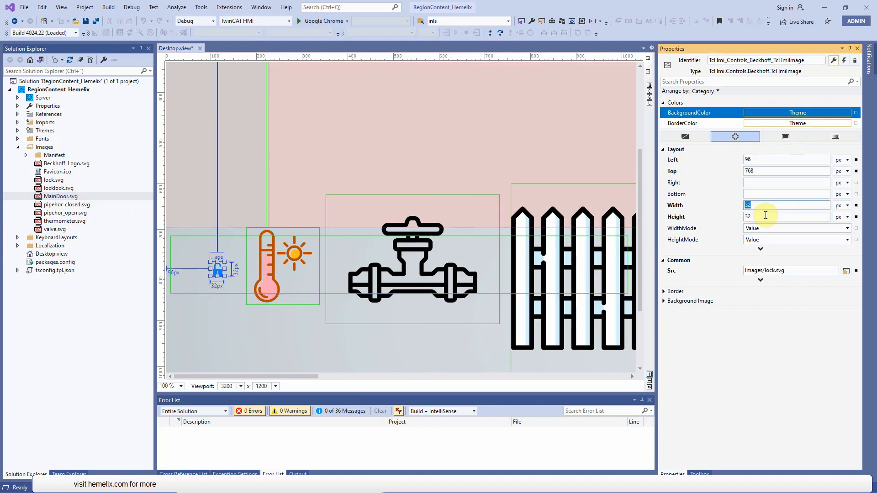
key("Tab")
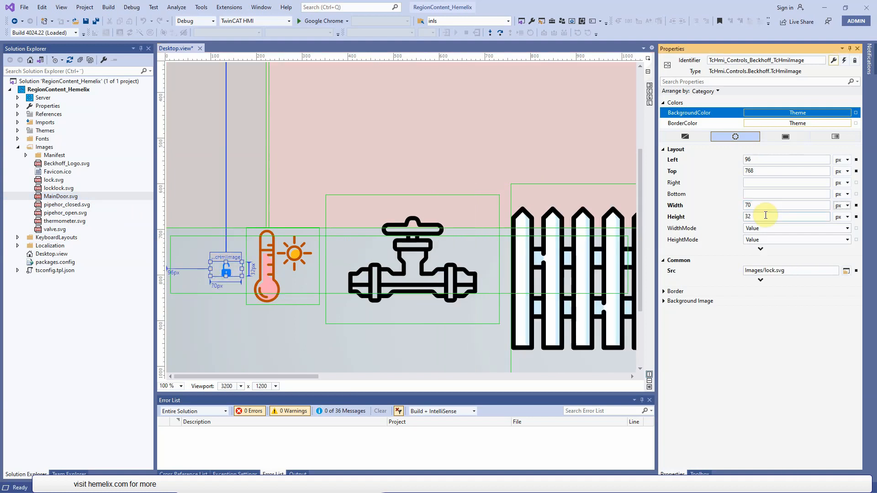
left_click(766, 215)
type("70")
left_click(297, 260)
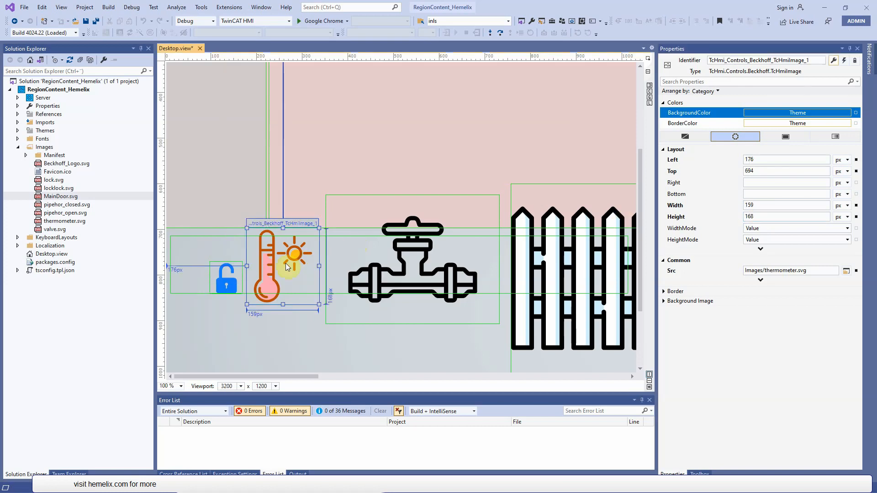
left_click_drag(227, 283, 204, 268)
- Set the thermometer image's width and height to 70 px
left_click(274, 274)
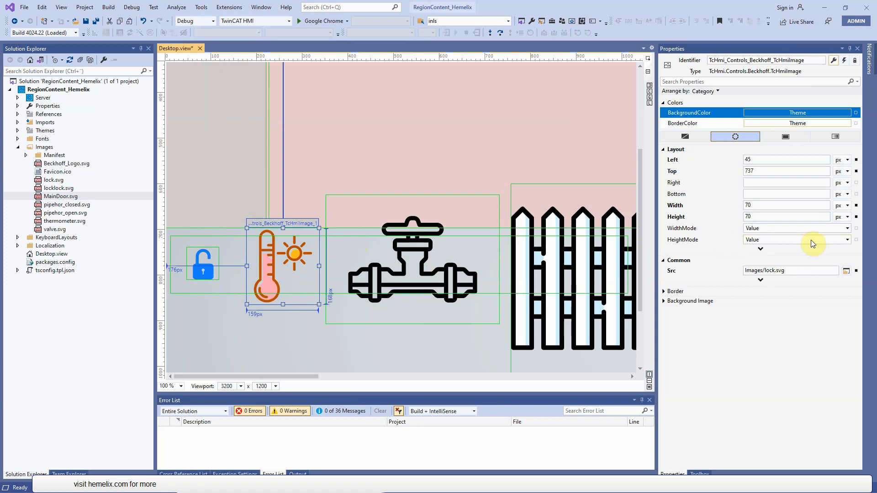
left_click(771, 206)
type("70")
left_click(766, 216)
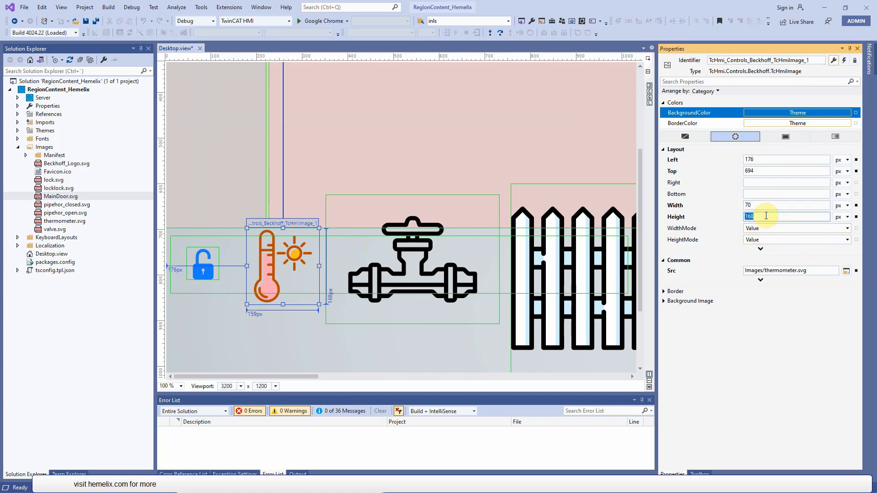
type("70")
left_click(772, 194)
- Set the width and height of the valve and MainDoor images to 70 px
left_click(411, 269)
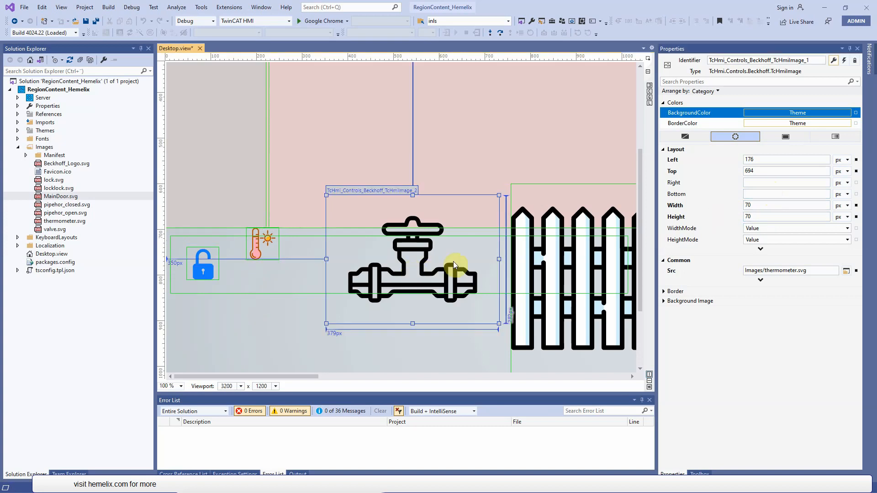
double_click(764, 206)
type("70")
- Align the thermometer, valve and MainDoor images with the lock at Top 737 px, at about Left 159, 306 and 459 px
left_click_drag(346, 211, 324, 257)
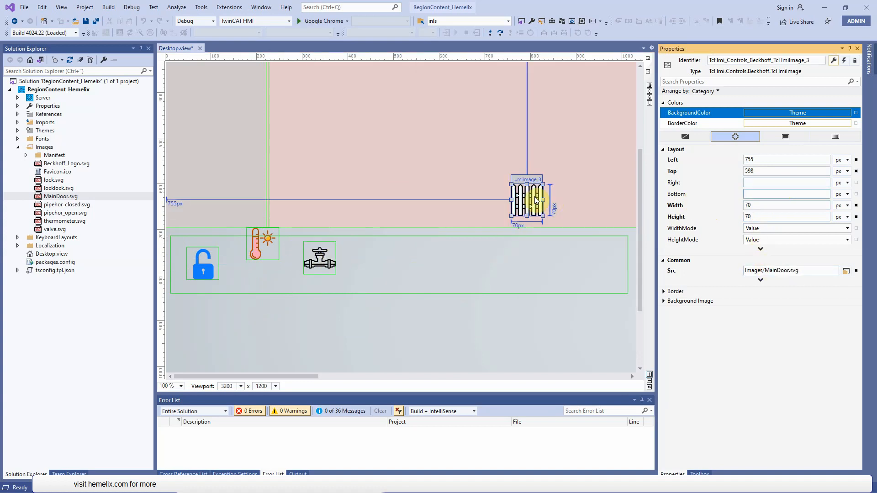
left_click_drag(537, 200, 401, 264)
left_click_drag(267, 265, 259, 269)
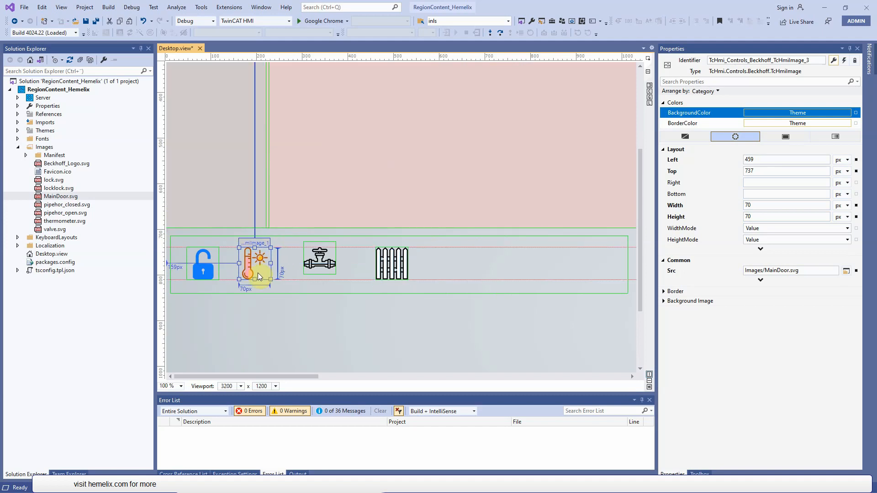
left_click_drag(321, 263, 323, 262)
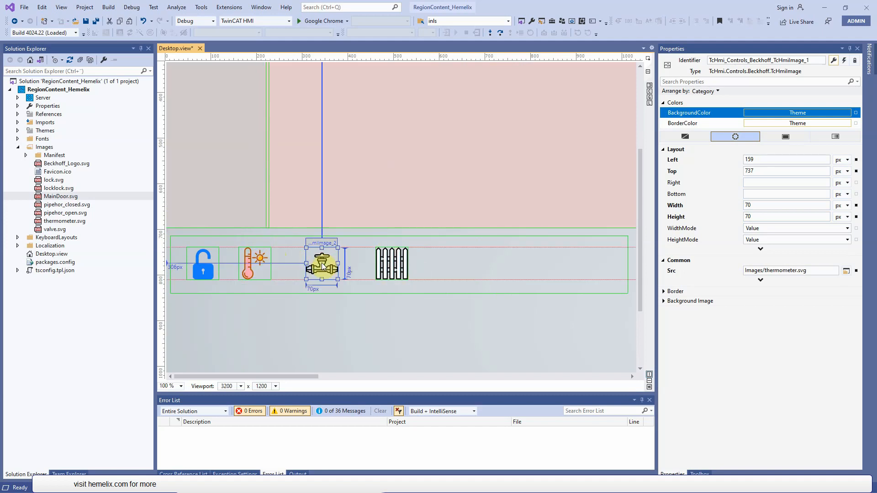
scroll(439, 278, "up", 1)
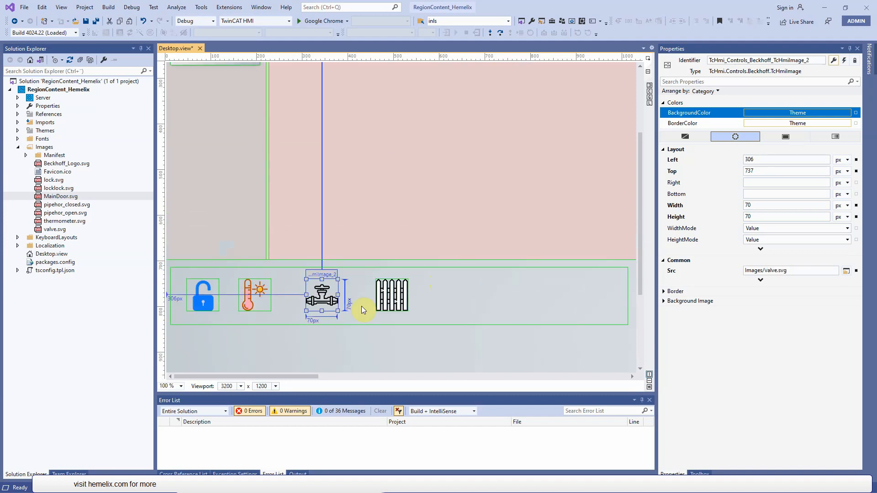
- Add a new folder named Contents to the RegionContent_Hemelix project
left_click(18, 148)
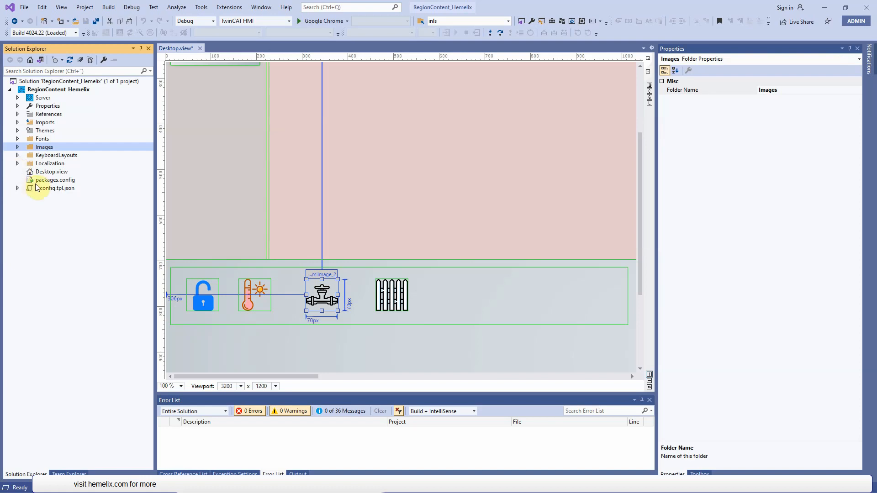
left_click(51, 93)
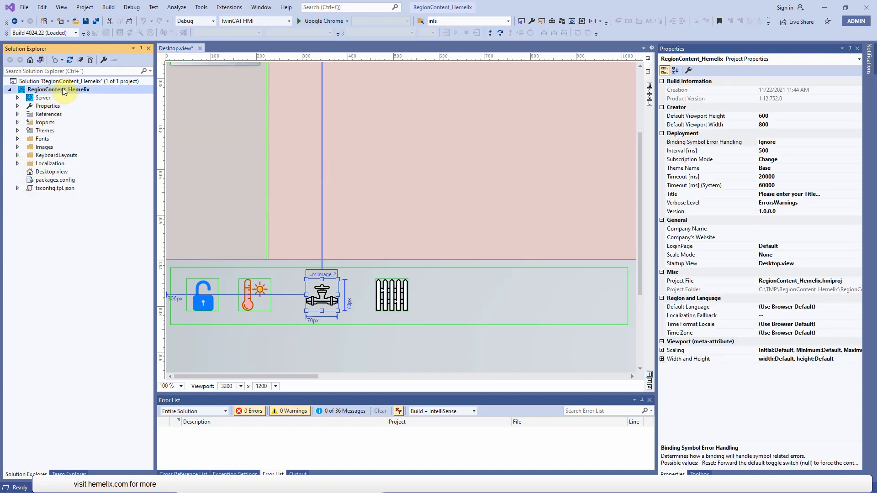
right_click(64, 91)
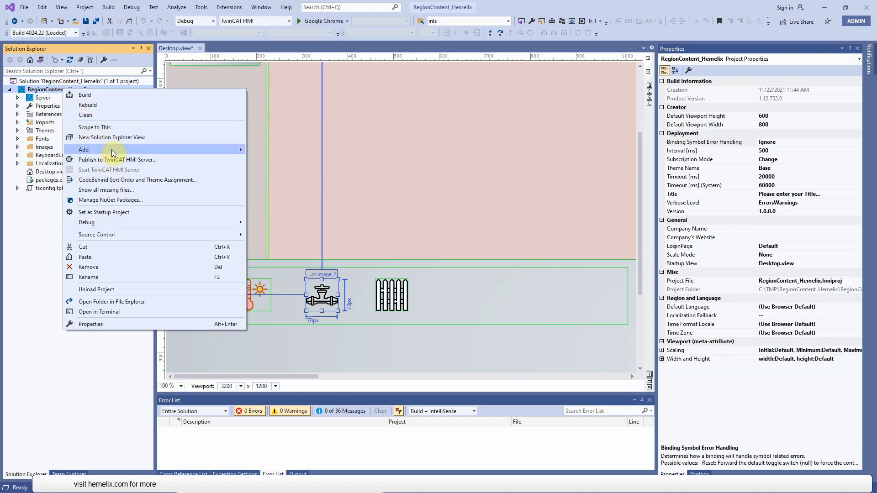
mouse_move(210, 151)
left_click(274, 171)
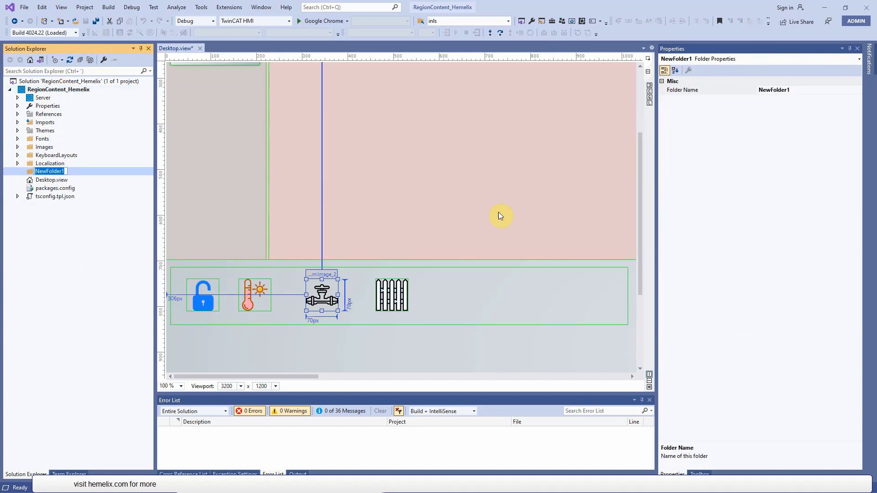
type("Contents")
key("Return")
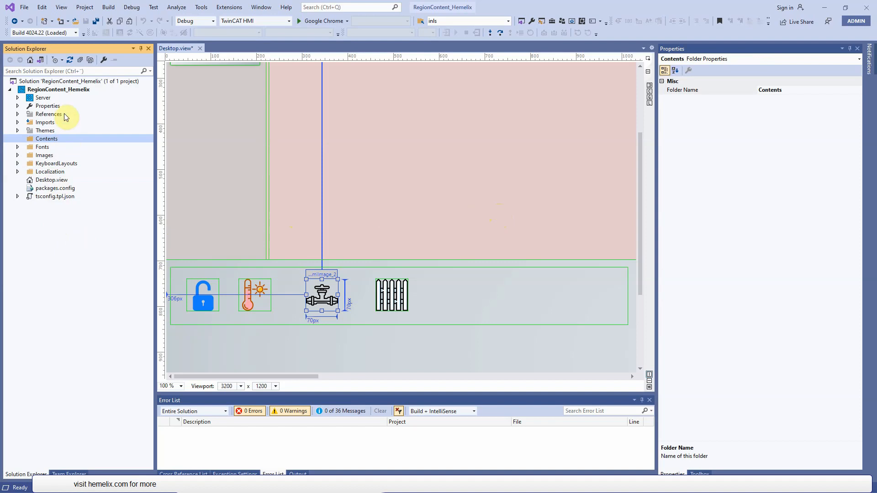
- Add another new folder named Scripts at the root of the RegionContent_Hemelix project
left_click(62, 93)
right_click(64, 91)
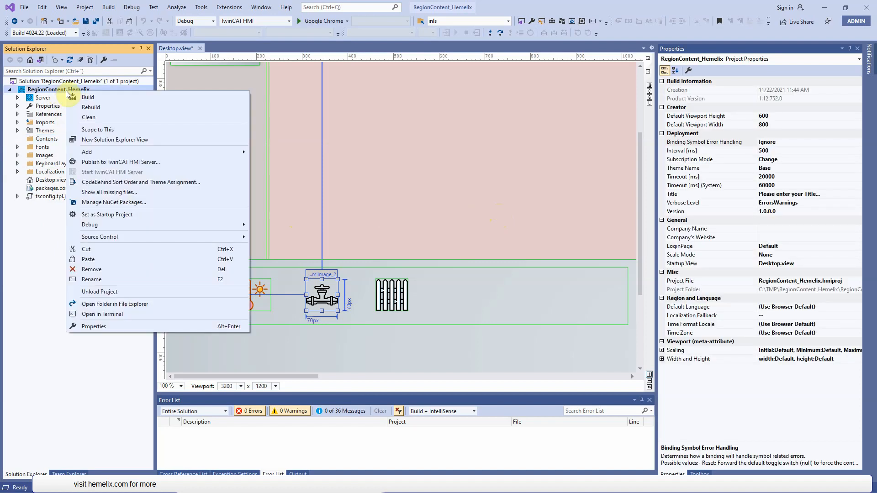
mouse_move(105, 152)
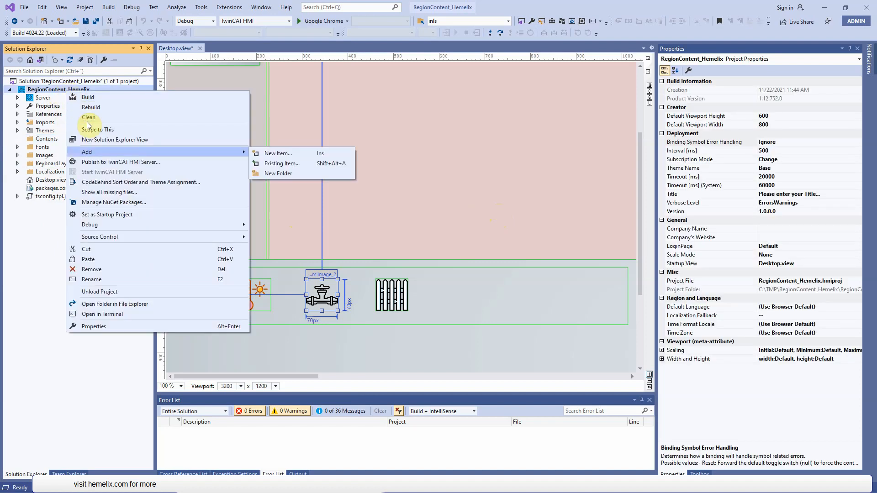
left_click(291, 173)
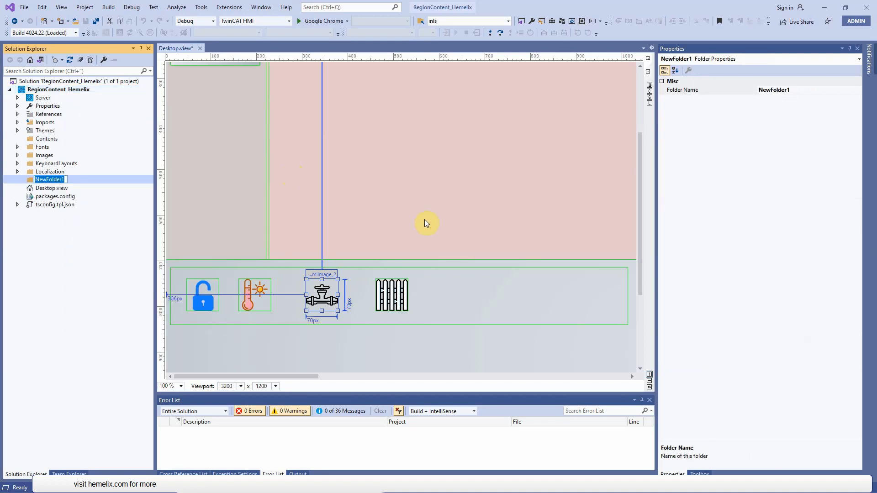
type("Scripts")
key("Return")
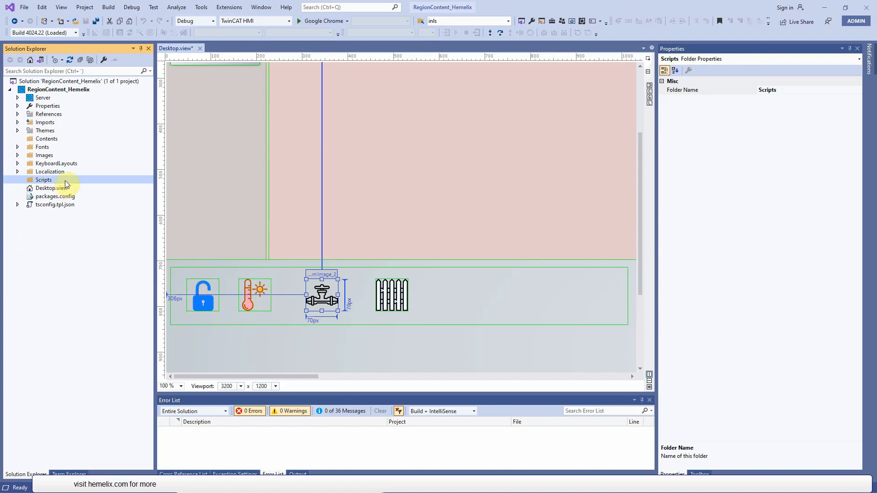
left_click(505, 293)
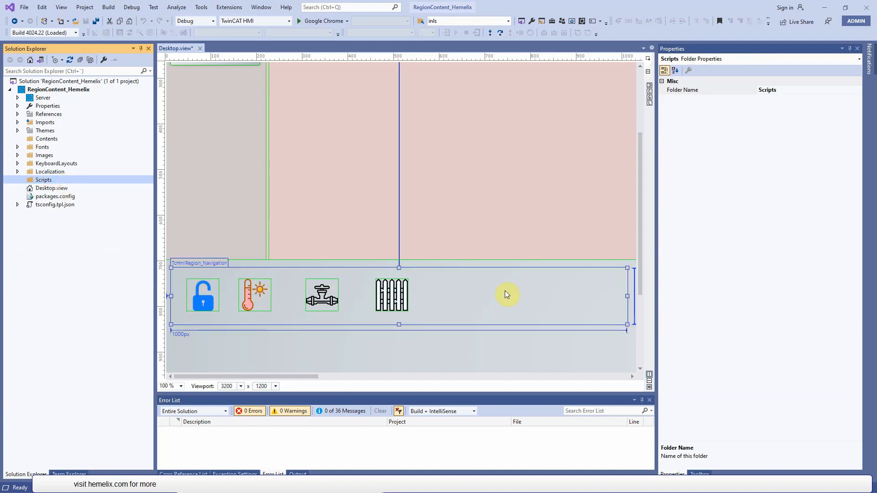
- Add a new Function (JavaScript) item named FloatToText.js to the Scripts folder
left_click(44, 180)
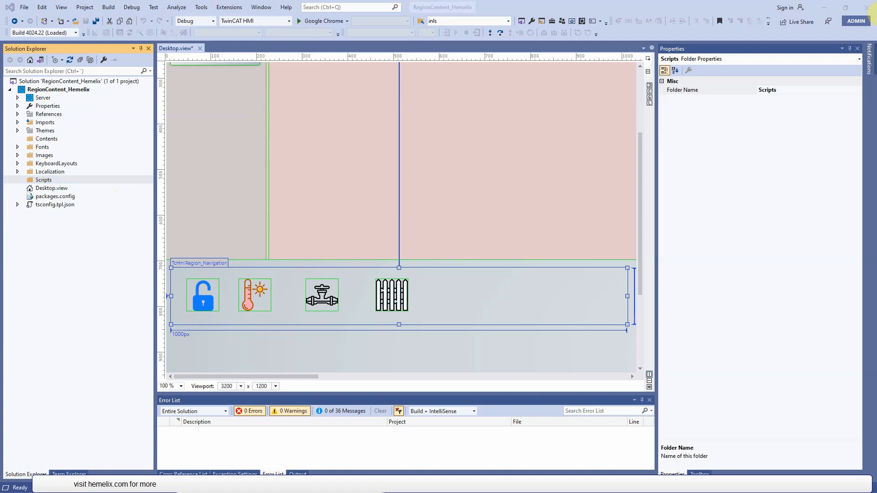
left_click(45, 182)
right_click(46, 182)
mouse_move(80, 186)
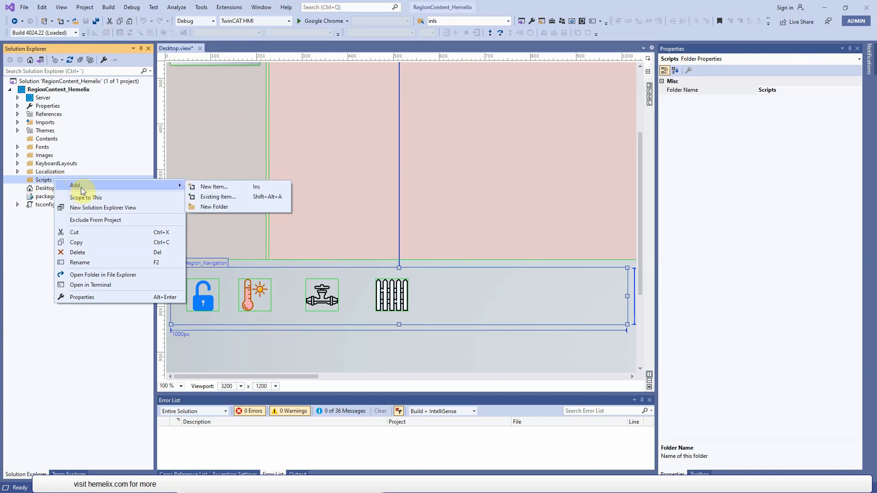
left_click(219, 187)
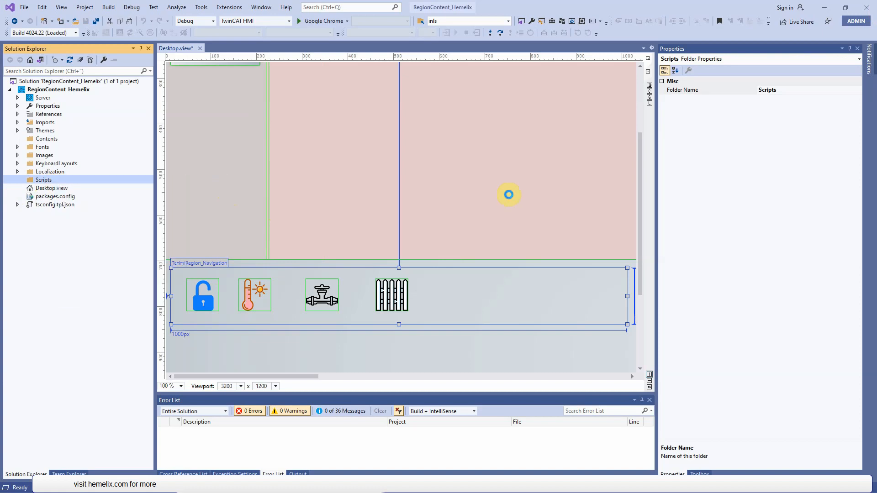
left_click(372, 275)
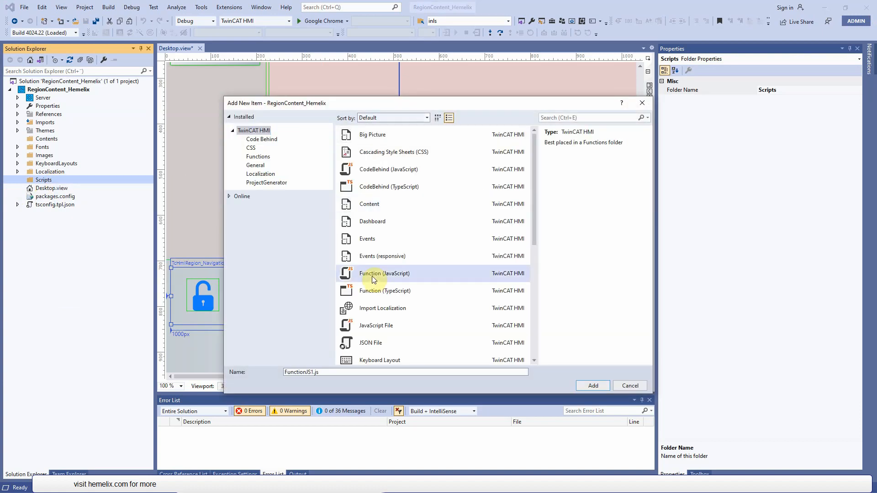
left_click(327, 373)
left_click_drag(338, 373, 215, 372)
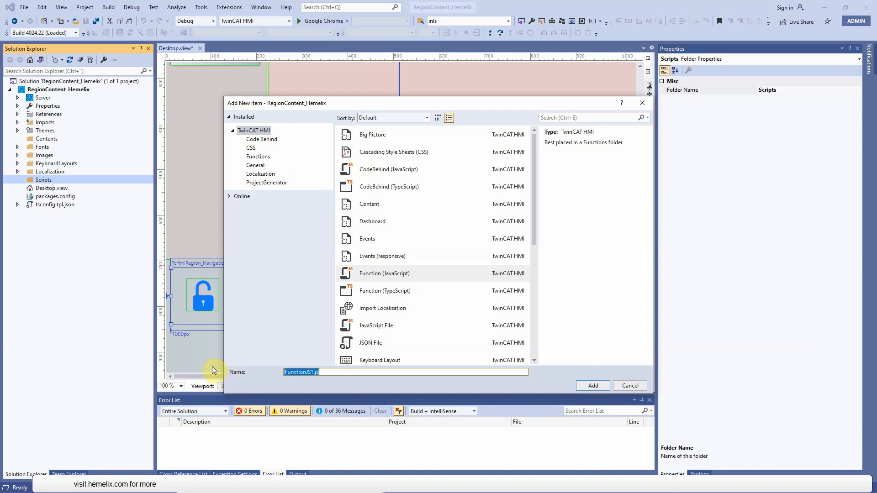
type("FloatToText")
type(".js")
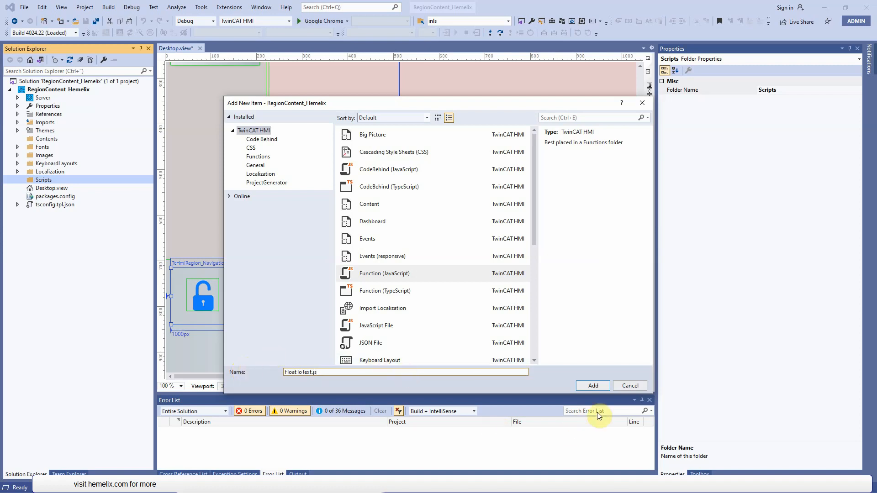
left_click(590, 386)
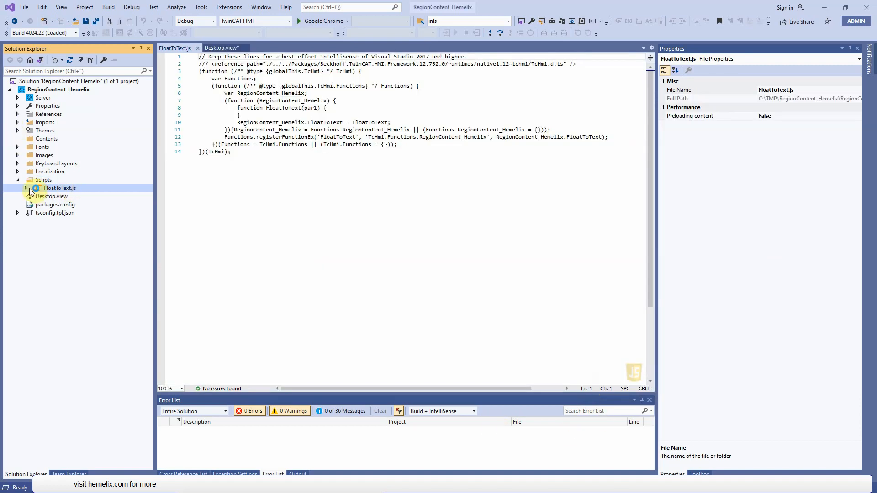
- Open the metadata of FloatToText.function.json and redefine its existing parameter as FloatAsText with datatype REAL
left_click(27, 188)
left_click(96, 197)
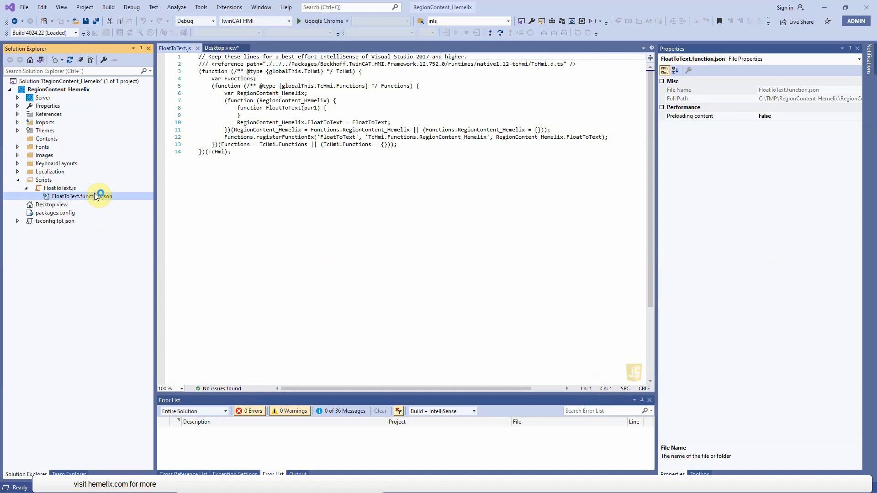
double_click(94, 196)
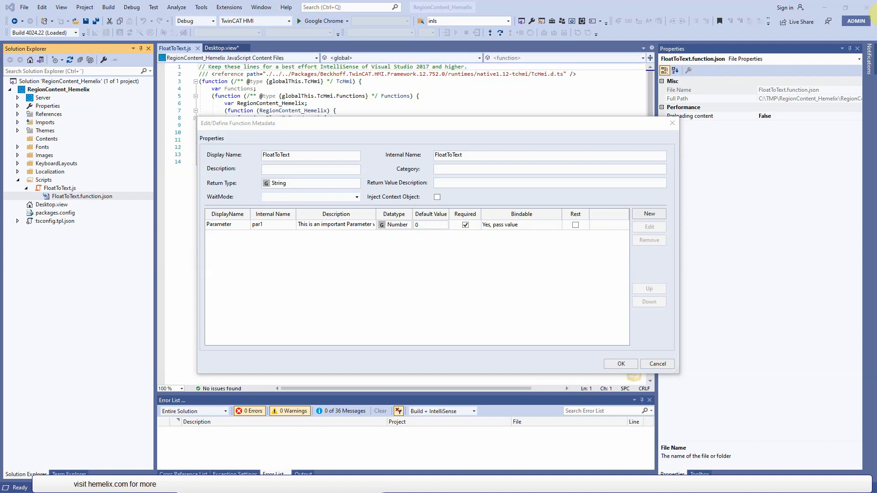
left_click(240, 225)
left_click(240, 224)
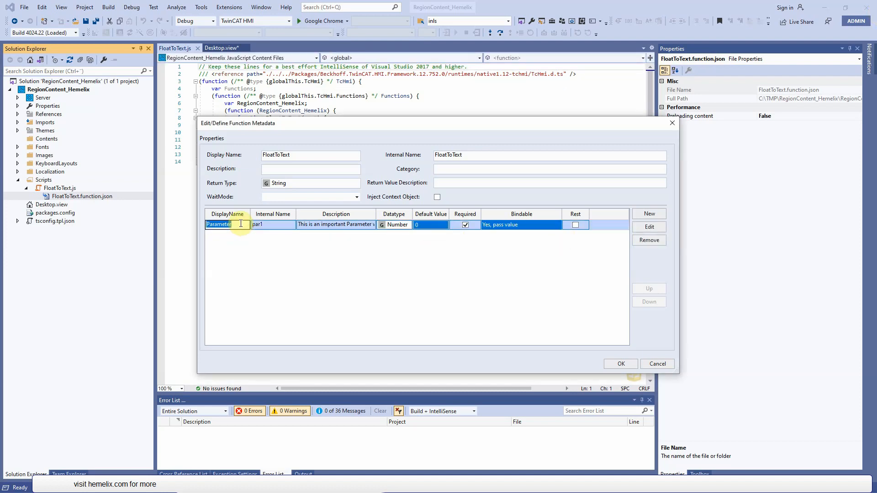
type("FloatAsText")
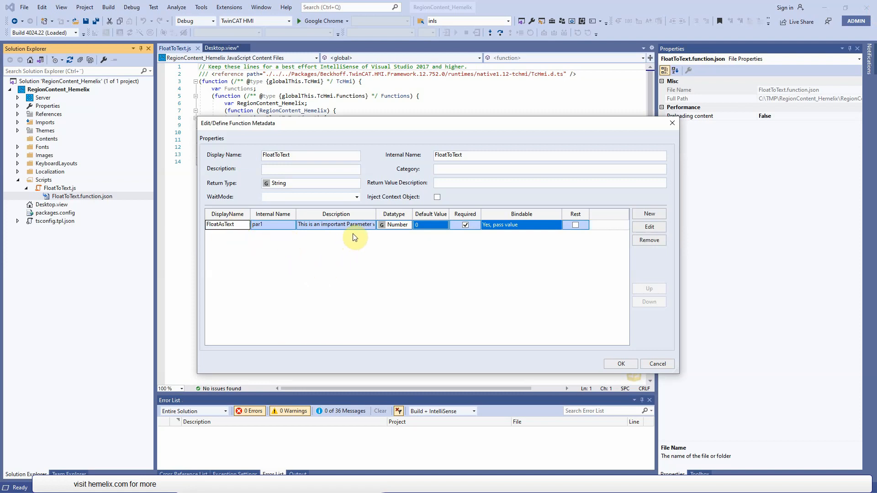
left_click(400, 226)
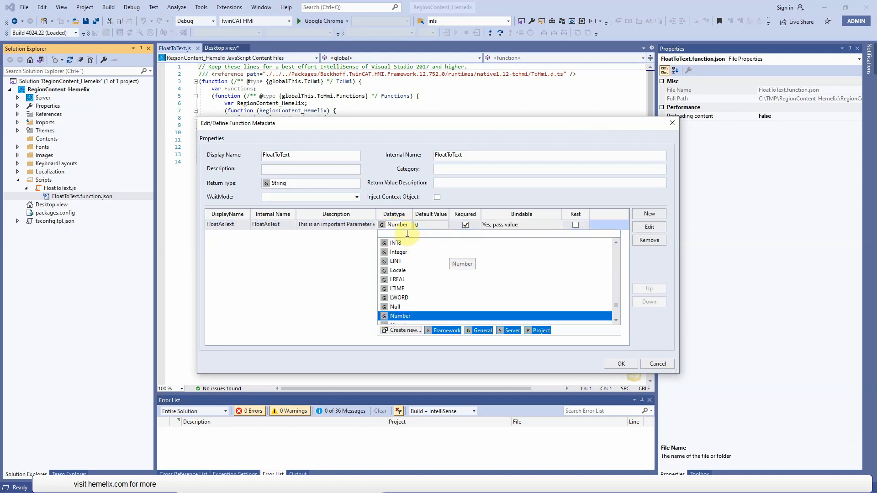
left_click(430, 225)
type("REAL")
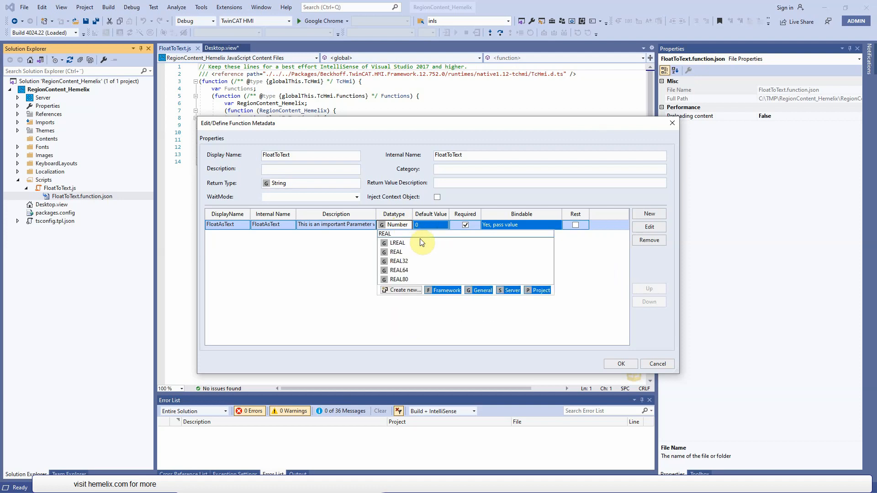
left_click(397, 253)
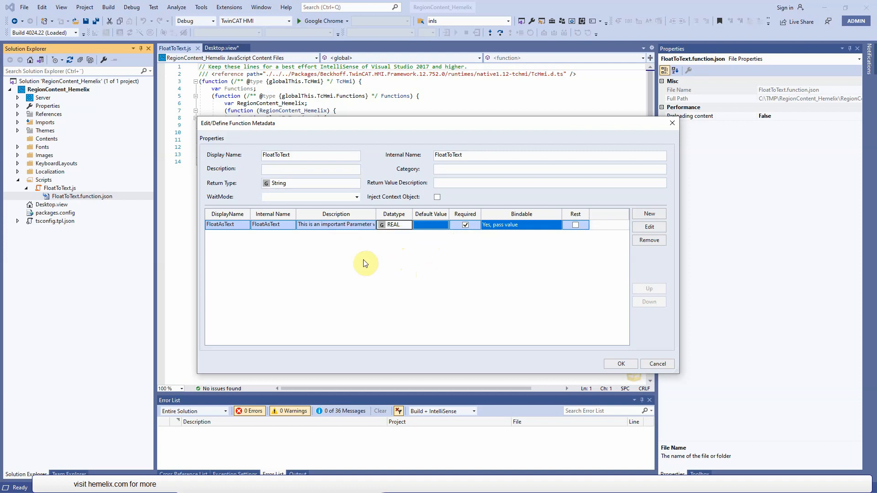
- Add a second parameter FixedDigit with datatype INT and apply the function definition changes to the JavaScript implementation
left_click(650, 213)
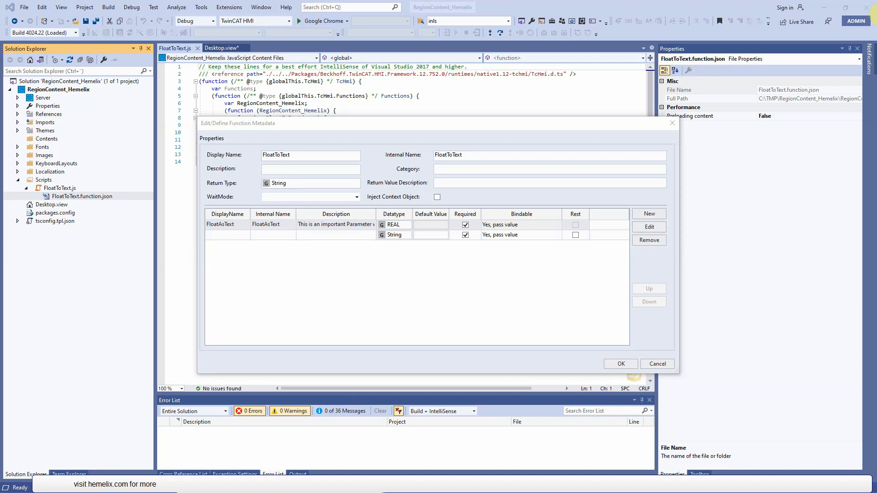
left_click(226, 234)
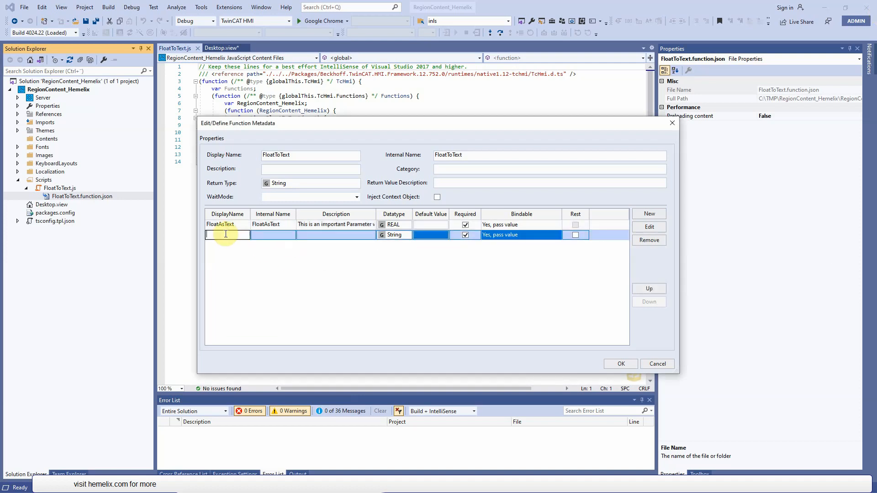
type("FixedDigit")
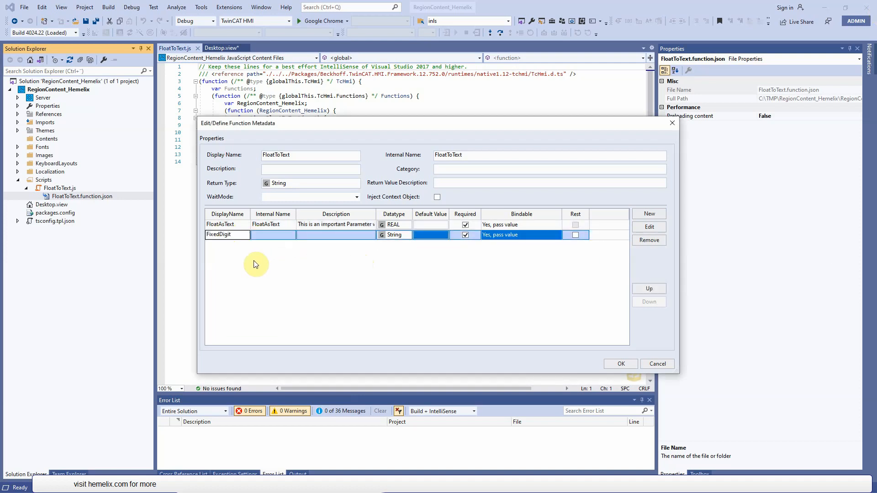
left_click(401, 240)
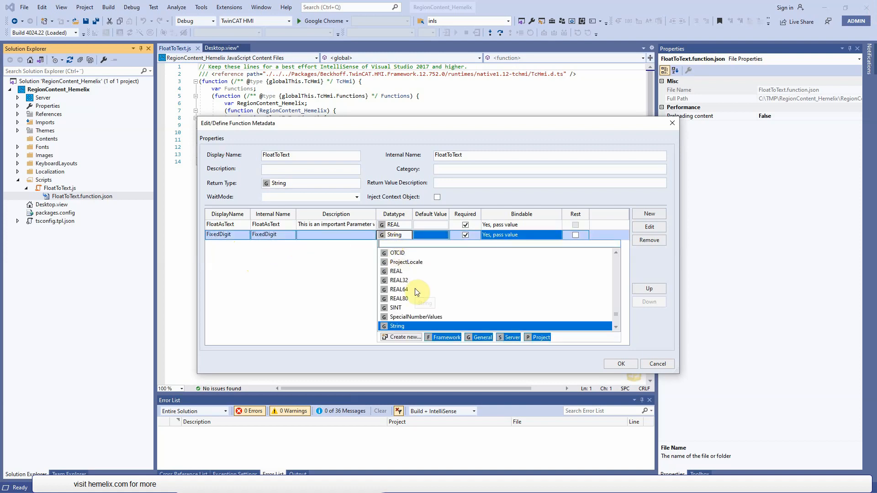
type("int")
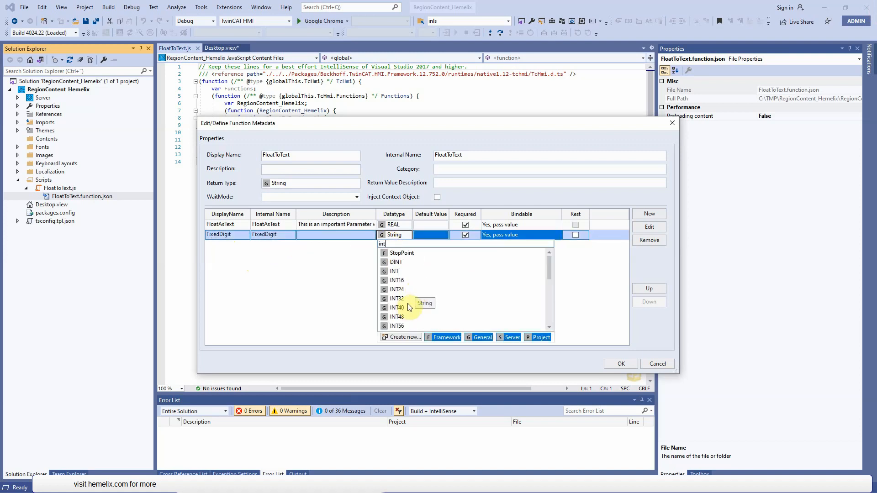
left_click(395, 272)
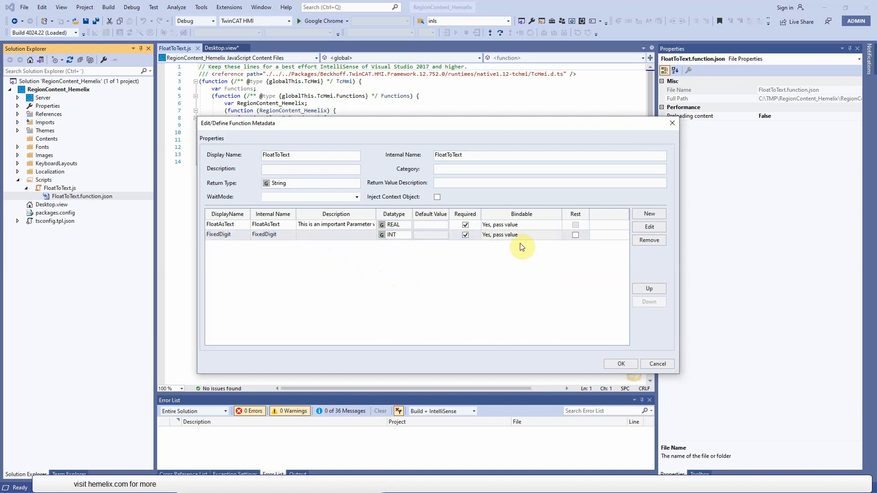
left_click(623, 361)
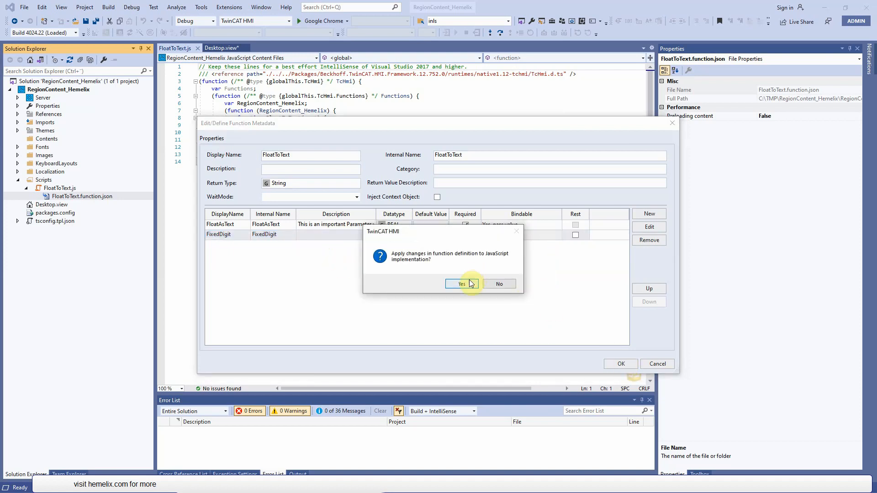
left_click(462, 283)
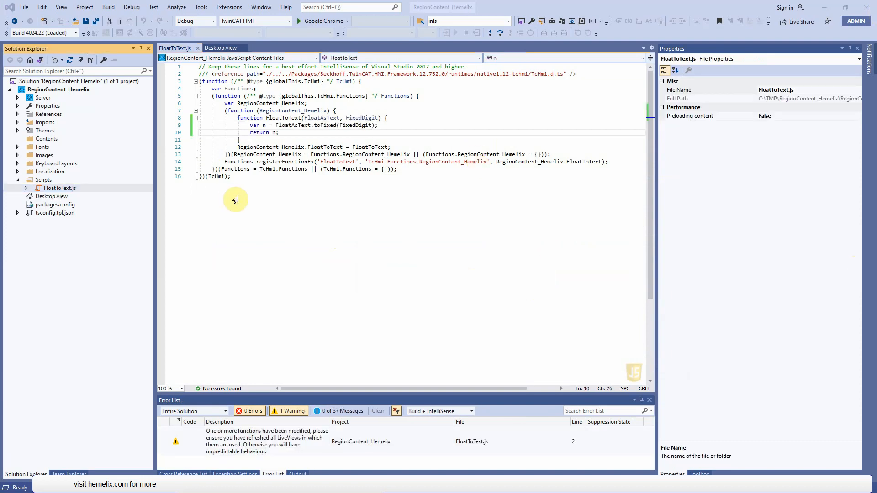
- Add a new Function (JavaScript) item named TextToFloat.js to the Scripts folder
left_click(44, 181)
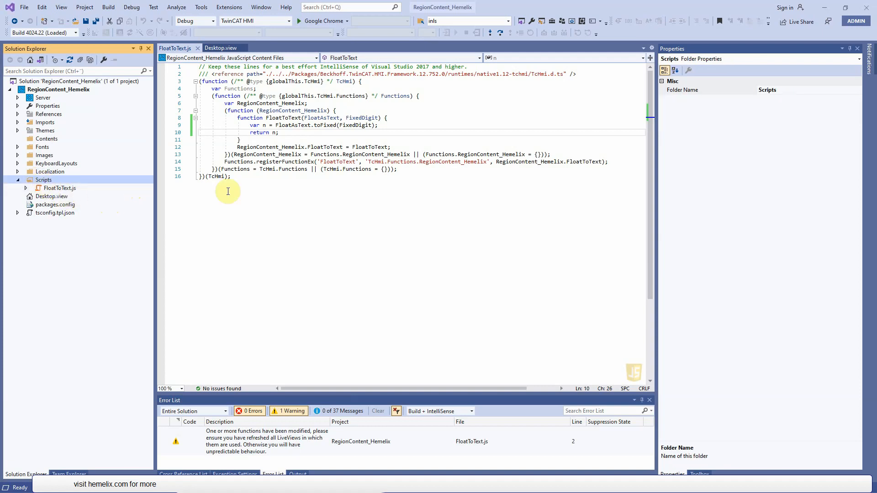
key("ctrl+shift+a")
left_click(327, 373)
left_click_drag(351, 372, 233, 373)
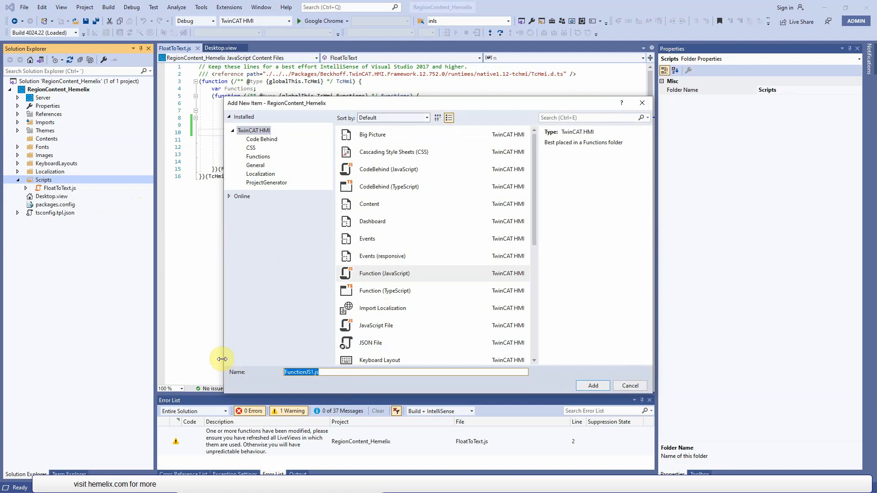
type("TextToFloat.")
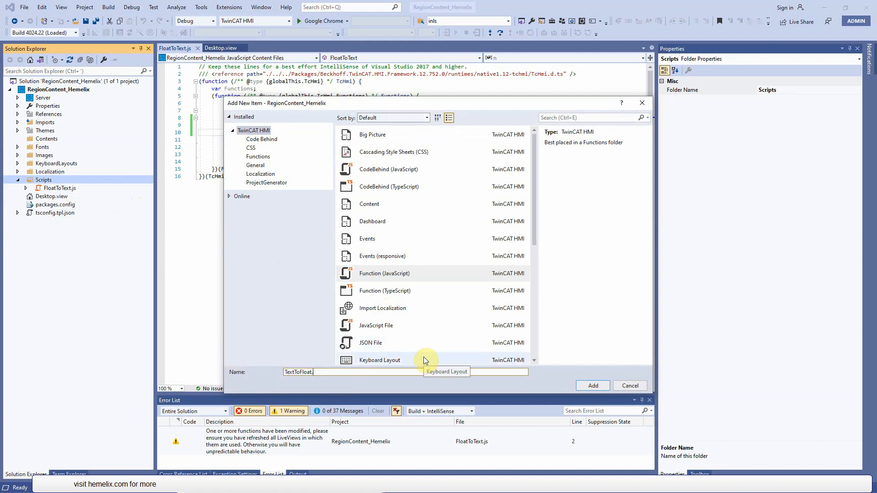
type("js")
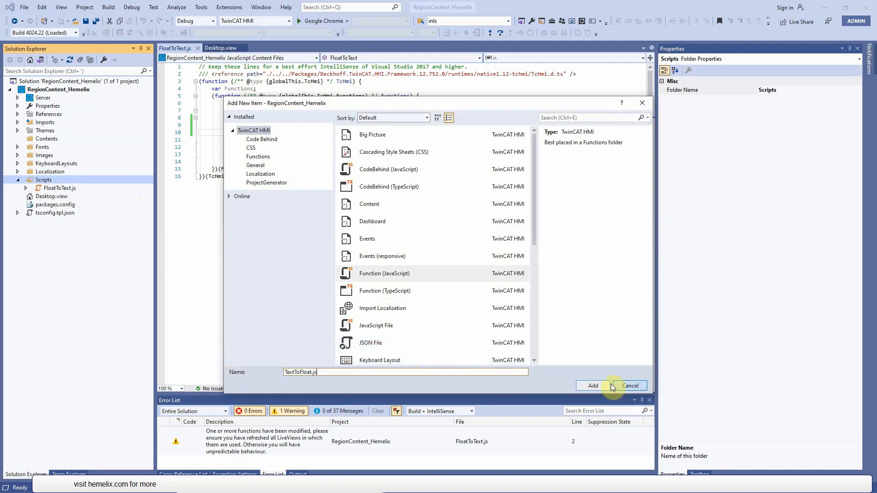
left_click(586, 386)
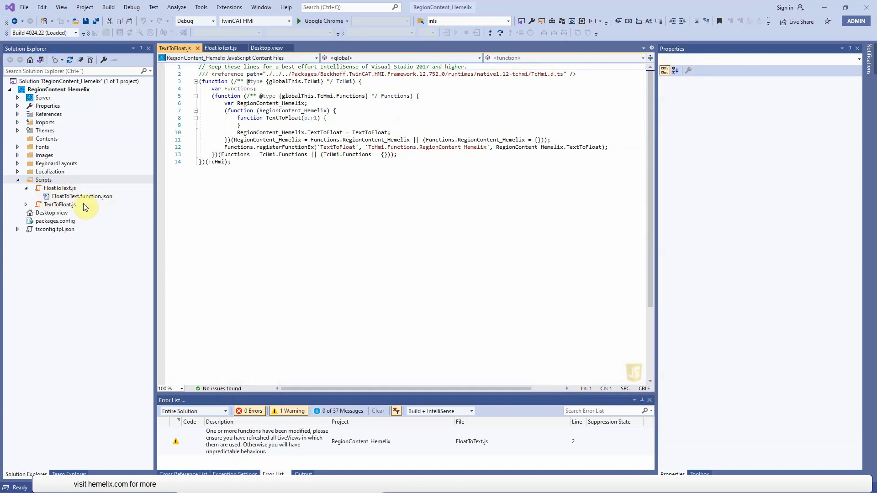
- Open the metadata of TextToFloat.function.json and redefine its existing parameter as FloatAsText with datatype String
left_click(25, 205)
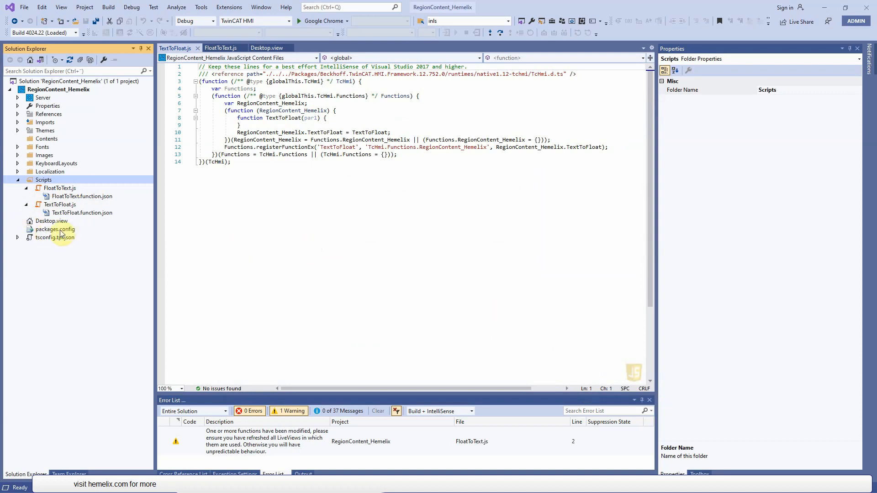
double_click(74, 216)
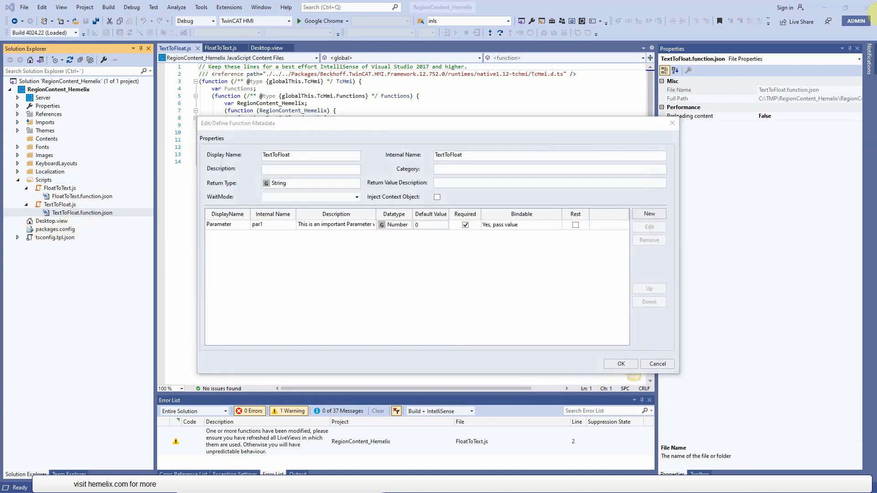
left_click(256, 226)
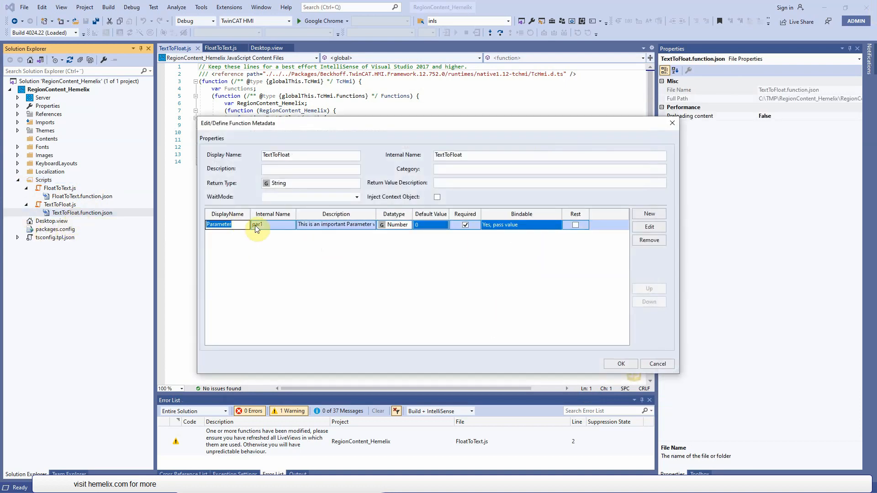
type("FloatAsText")
left_click(400, 226)
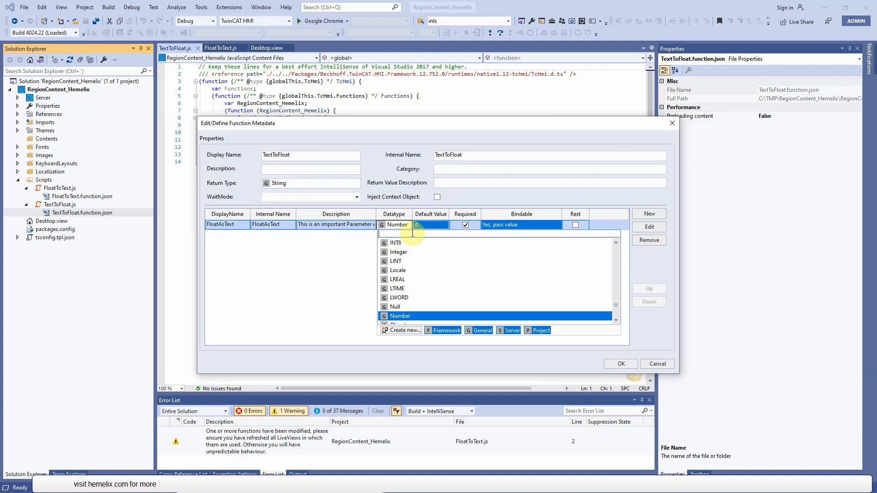
type("String")
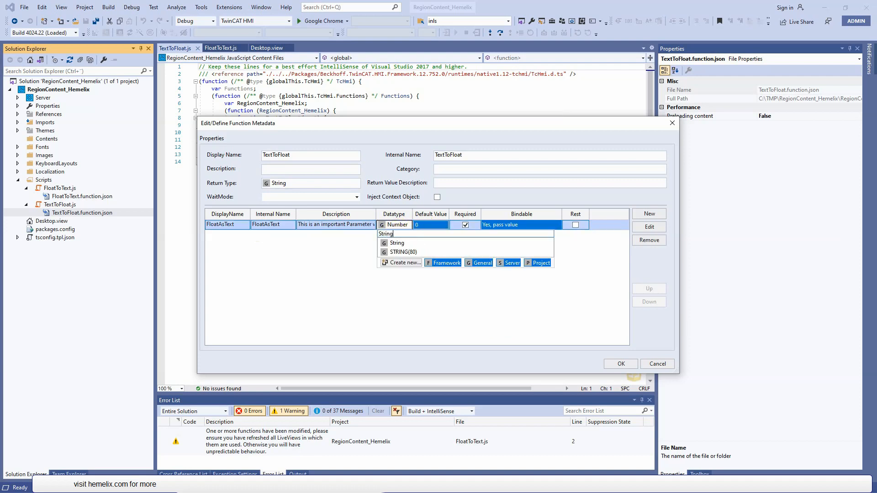
left_click(405, 245)
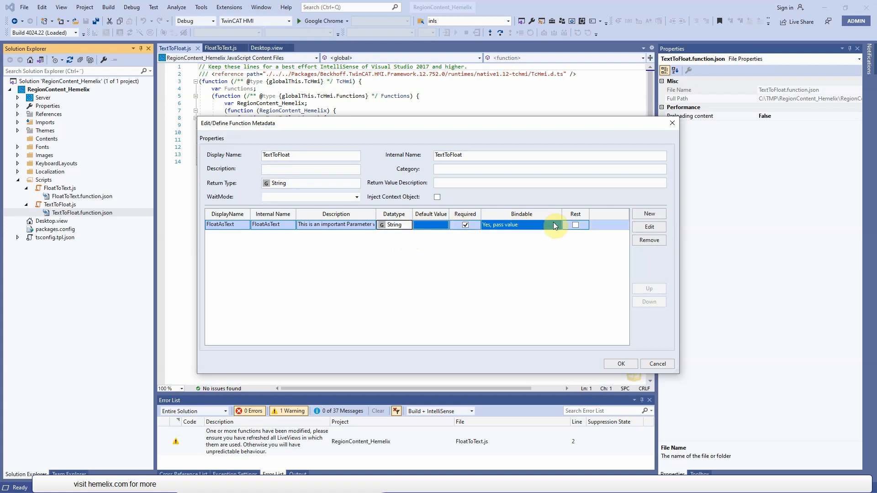
- Add a second parameter Digit with datatype INT and apply the TextToFloat definition changes to its JavaScript implementation
left_click(649, 213)
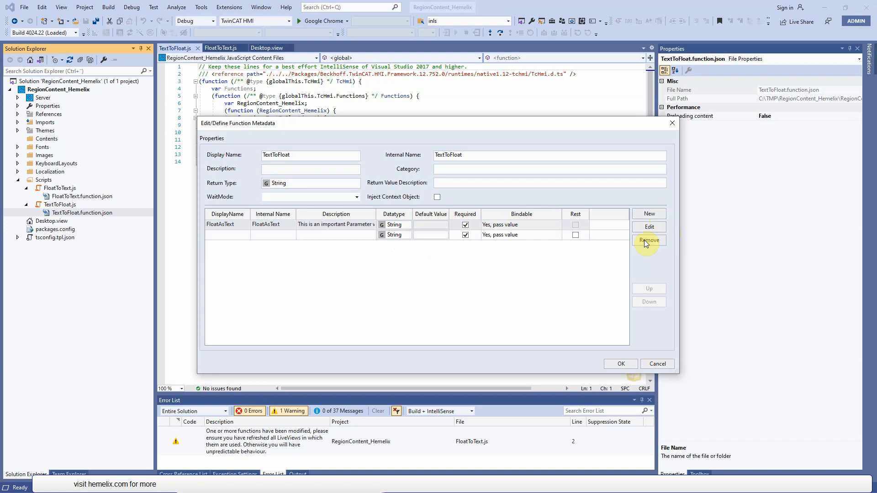
left_click(225, 236)
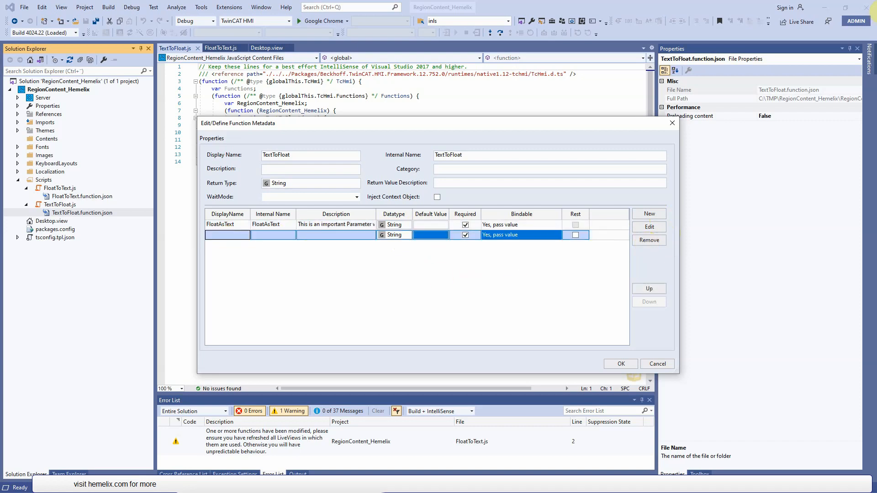
left_click(876, 17)
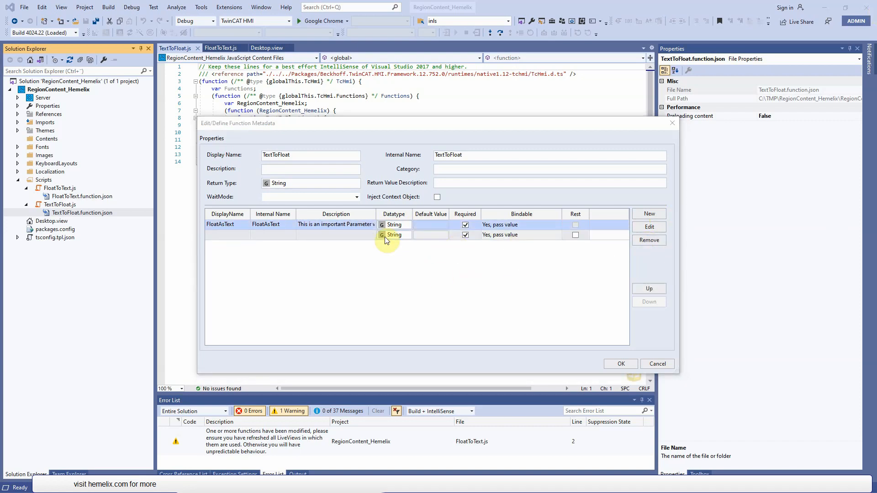
left_click(224, 235)
type("Digit")
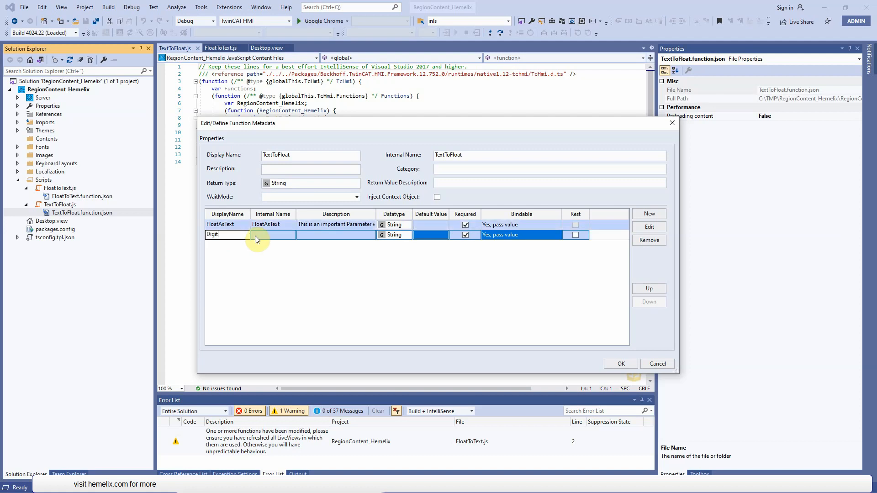
left_click(402, 238)
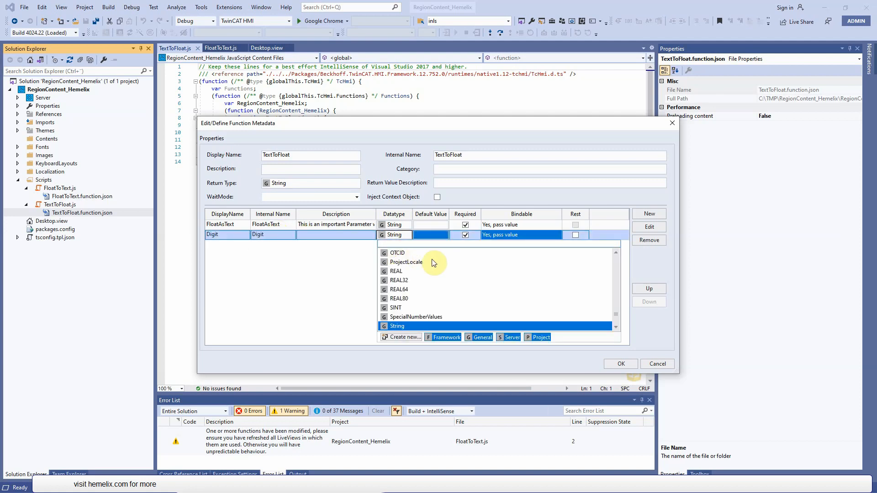
type("INT")
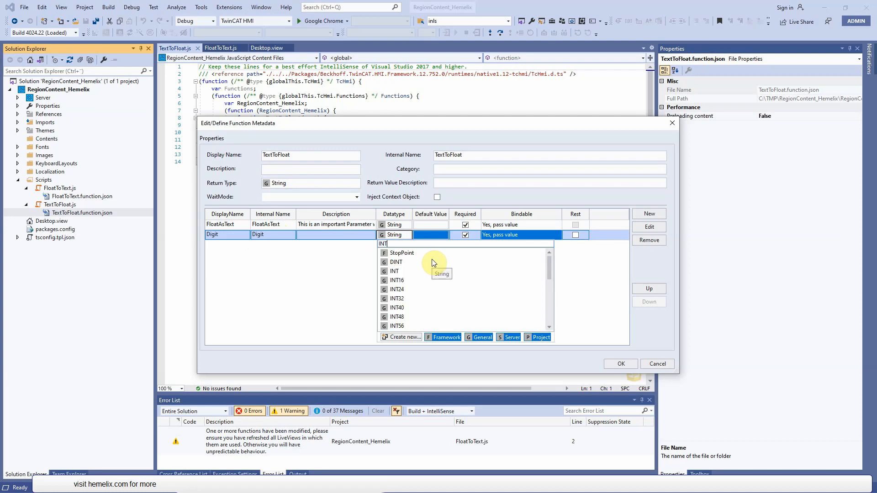
left_click(394, 272)
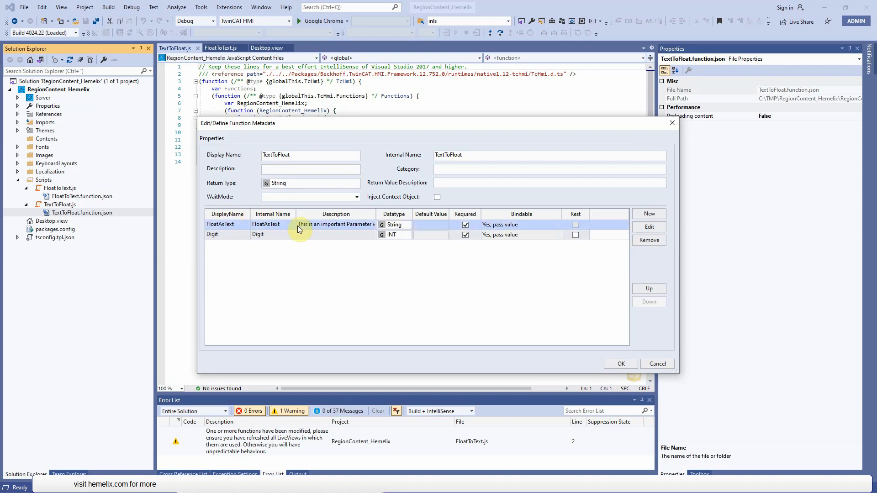
left_click(630, 364)
left_click(454, 282)
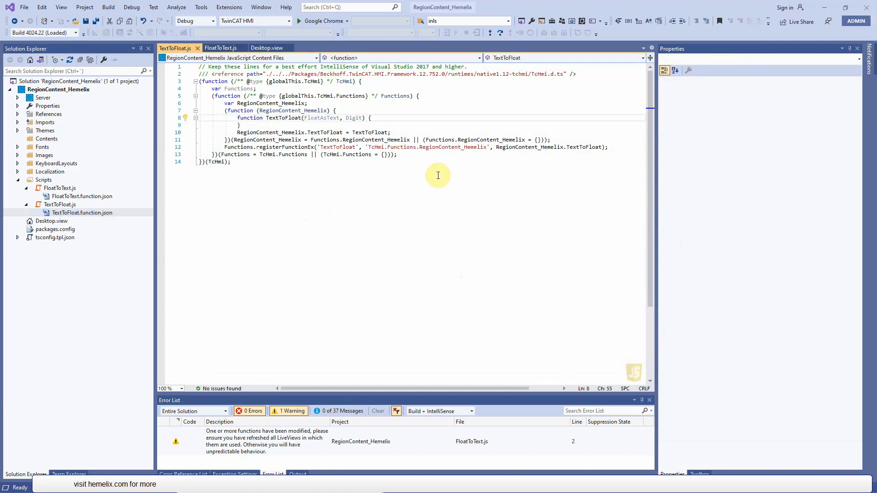
- Insert the line return parseFloat(FloatAsText); in the body of the TextToFloat function and save all files
key("Return")
type("return parseFloat(FloatAsText);")
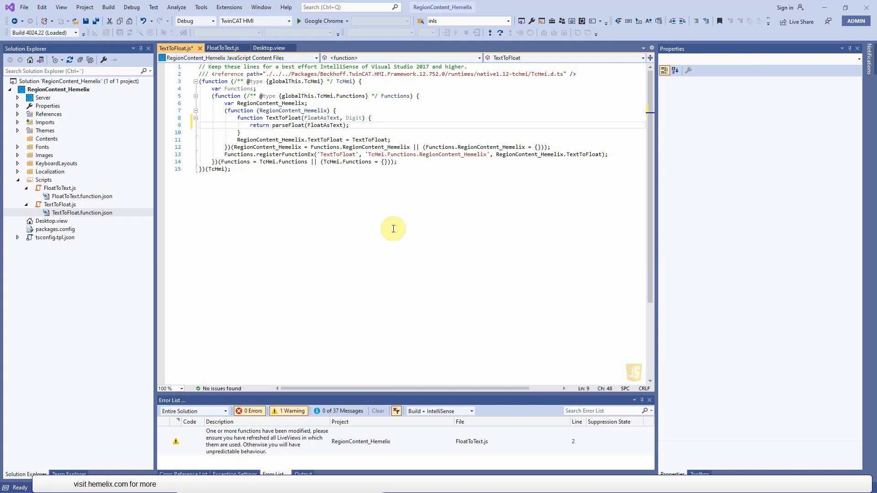
mouse_move(284, 127)
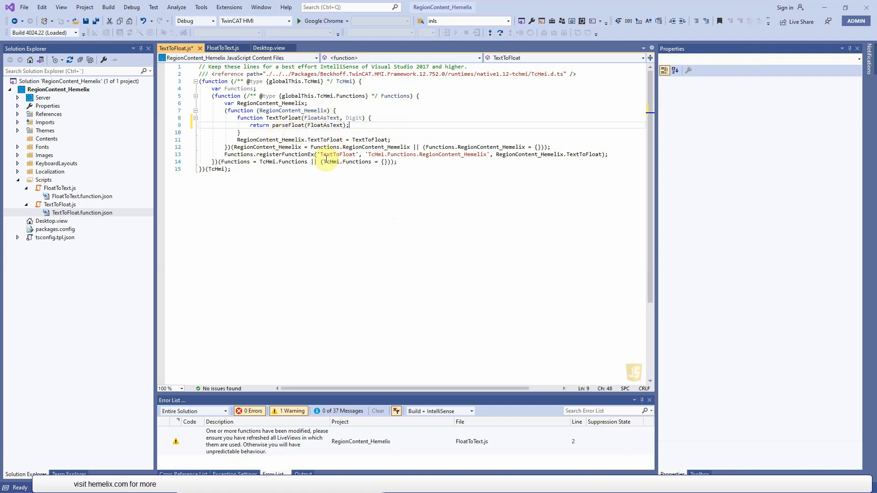
left_click(98, 22)
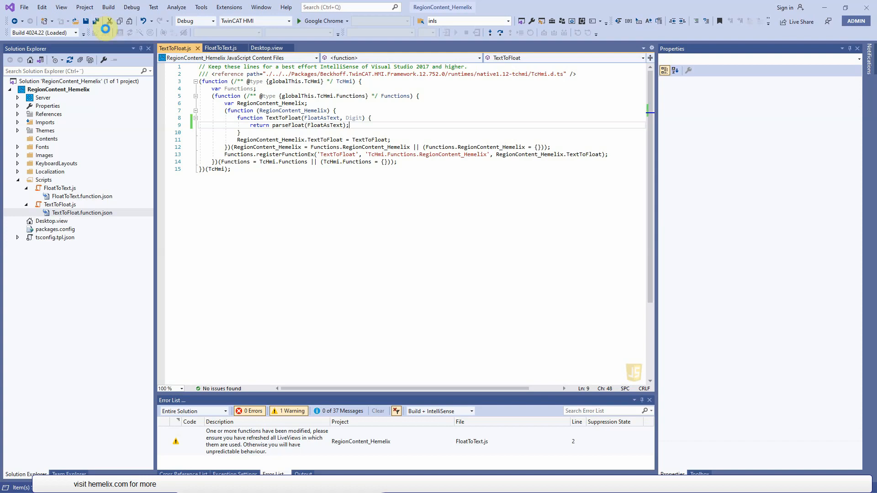
- Collapse the Scripts folder in the project tree and close the FloatToText.js and TextToFloat.js editors
left_click(17, 180)
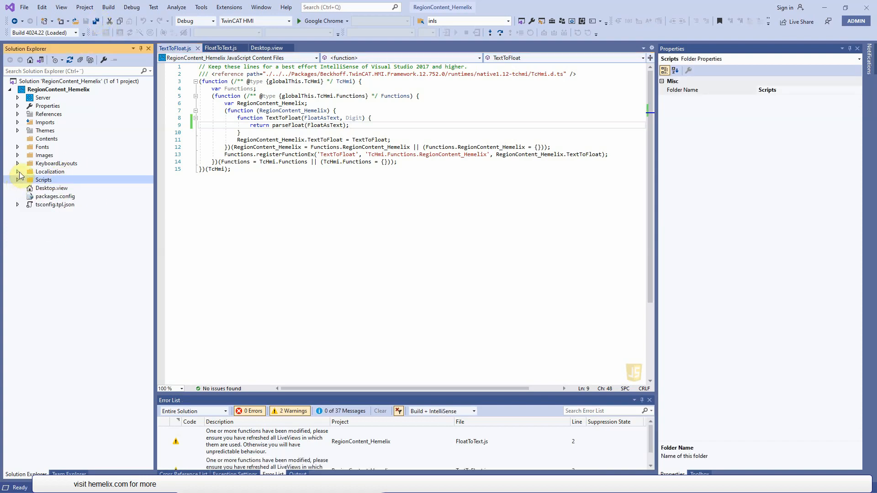
left_click(117, 142)
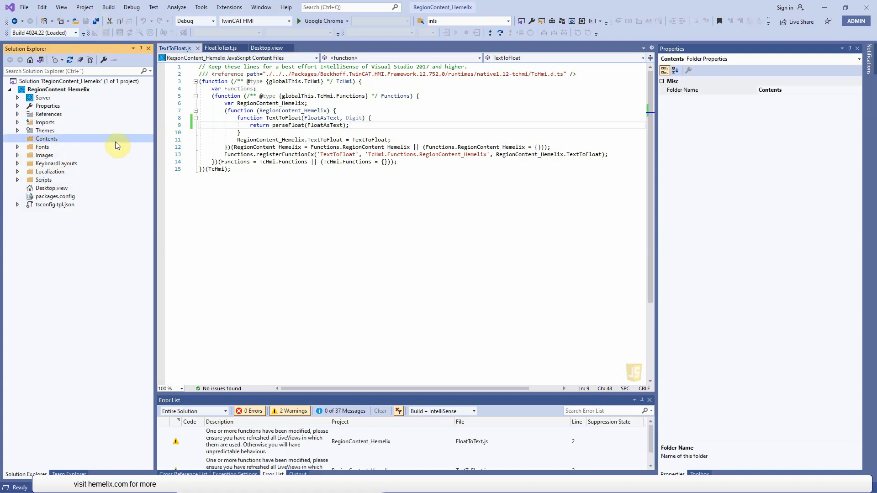
left_click(244, 48)
left_click(198, 48)
- Add a new Content item named DoorLock.content to the Contents folder
right_click(64, 139)
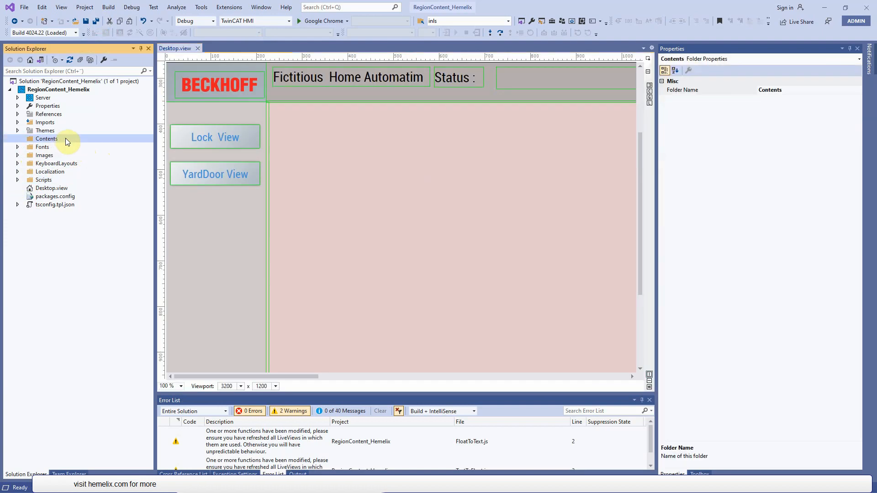
mouse_move(89, 146)
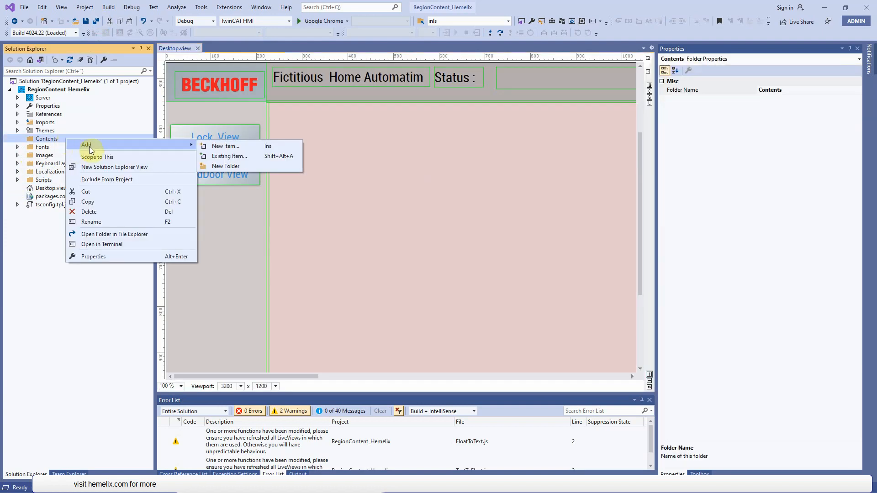
left_click(240, 150)
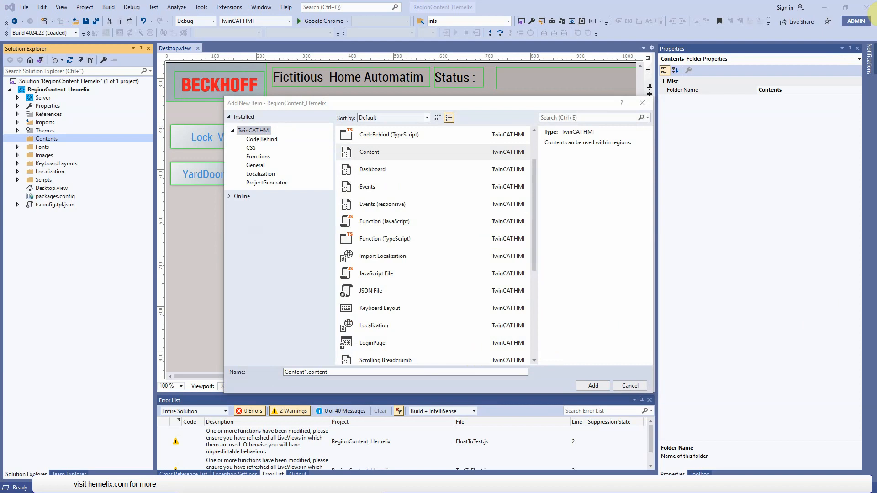
left_click(302, 370)
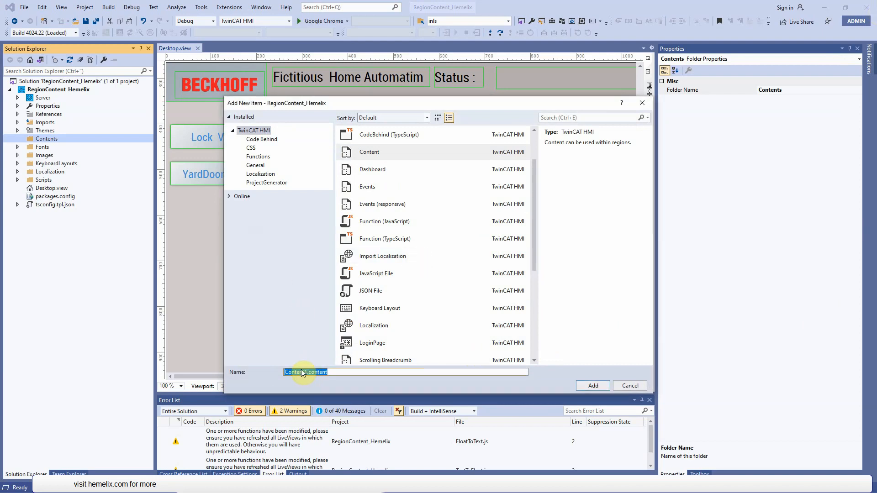
left_click(306, 370)
left_click_drag(307, 371, 256, 372)
type("DoorLock")
left_click(589, 387)
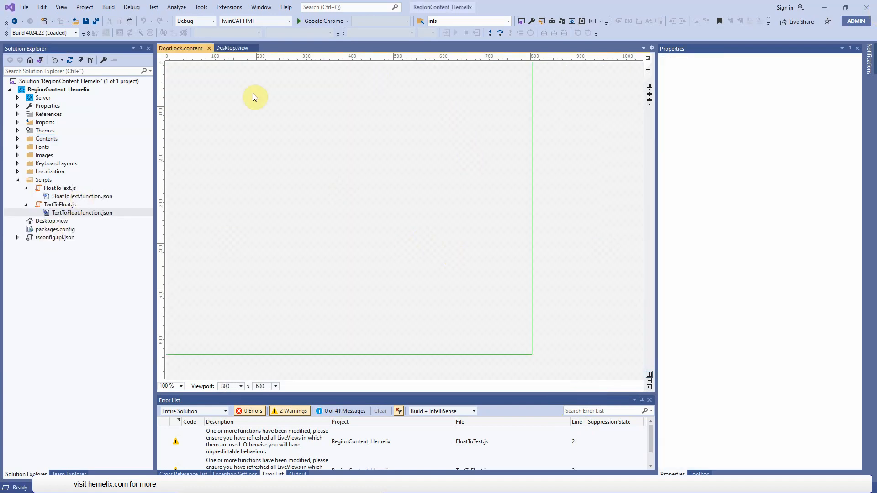
- Expand the Contents folder and add another Content item named Thermometer.content to it
left_click(45, 140)
left_click(17, 139)
left_click(75, 148)
left_click(56, 139)
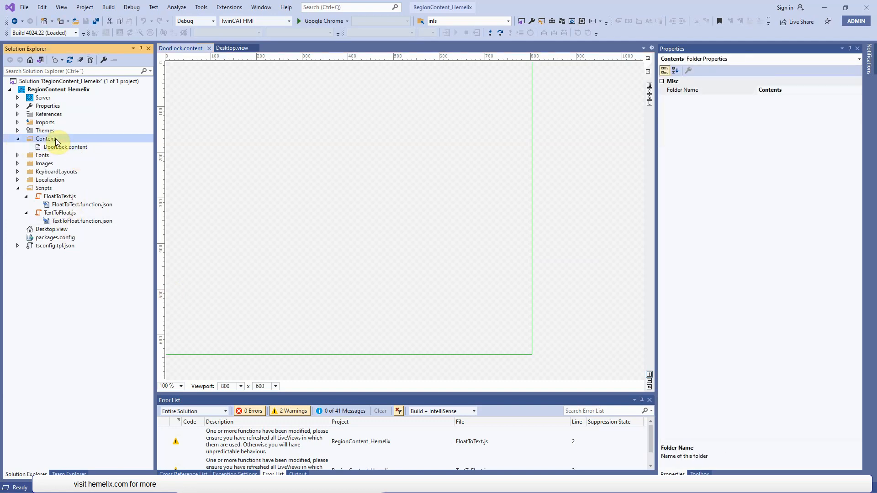
right_click(55, 139)
mouse_move(91, 144)
left_click(249, 145)
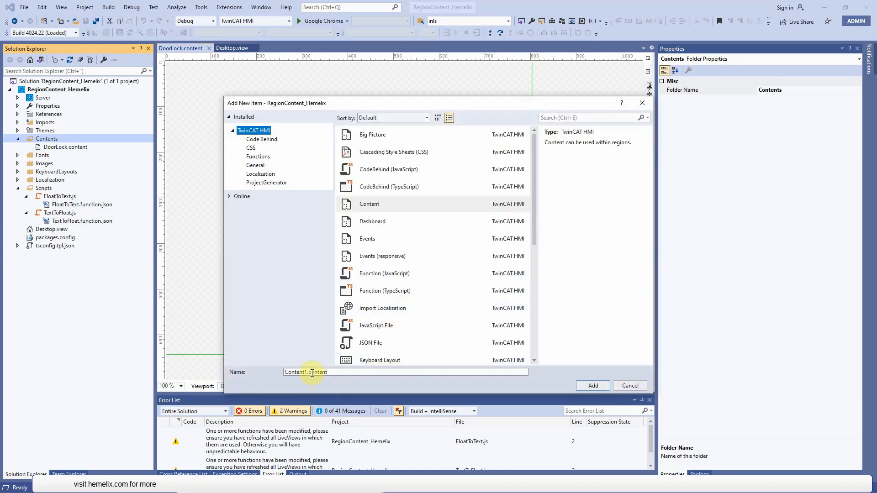
left_click(296, 371)
left_click(306, 372)
left_click_drag(307, 372, 284, 372)
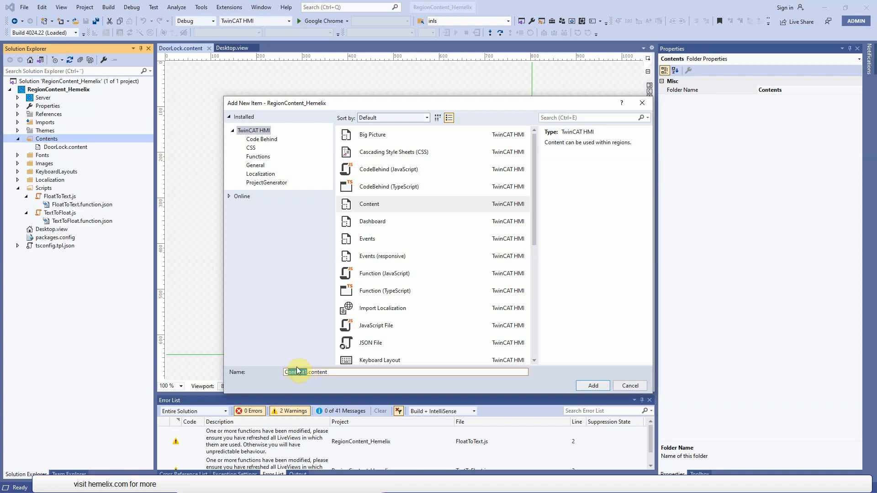
type("Thermometer")
left_click(588, 388)
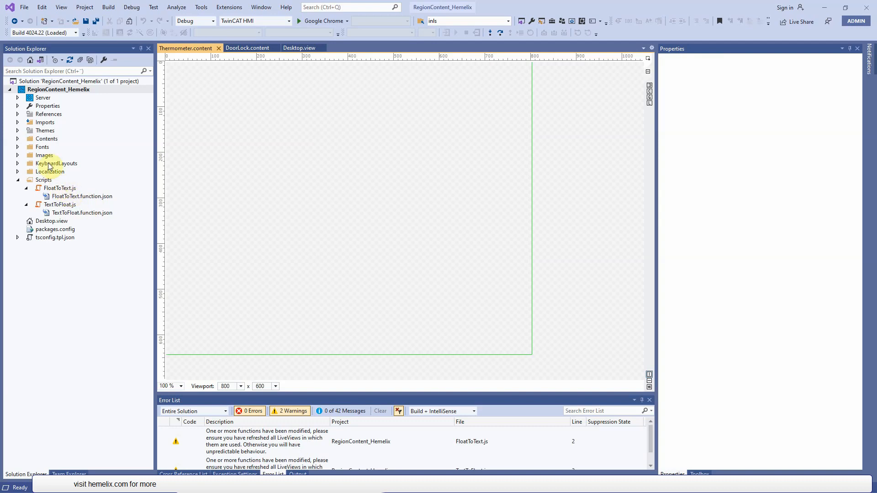
left_click(49, 139)
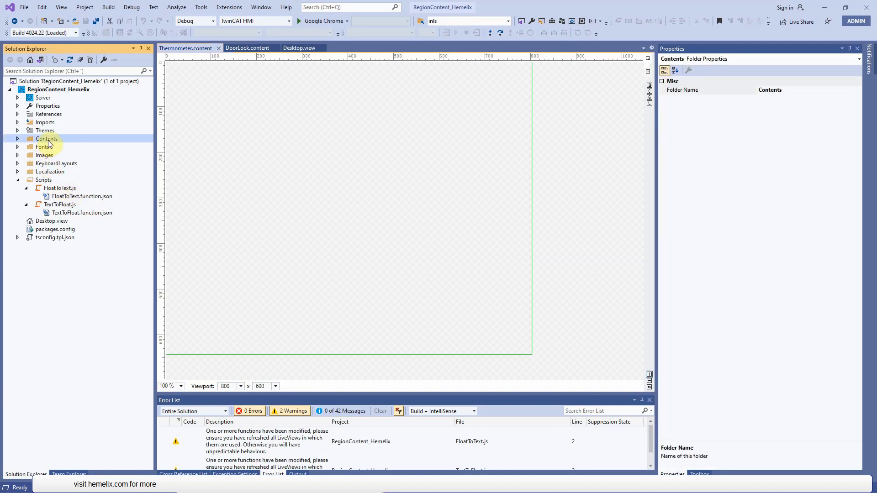
- Add a new Content item named WaterValve.content to the Contents folder
right_click(54, 143)
mouse_move(88, 146)
left_click(223, 146)
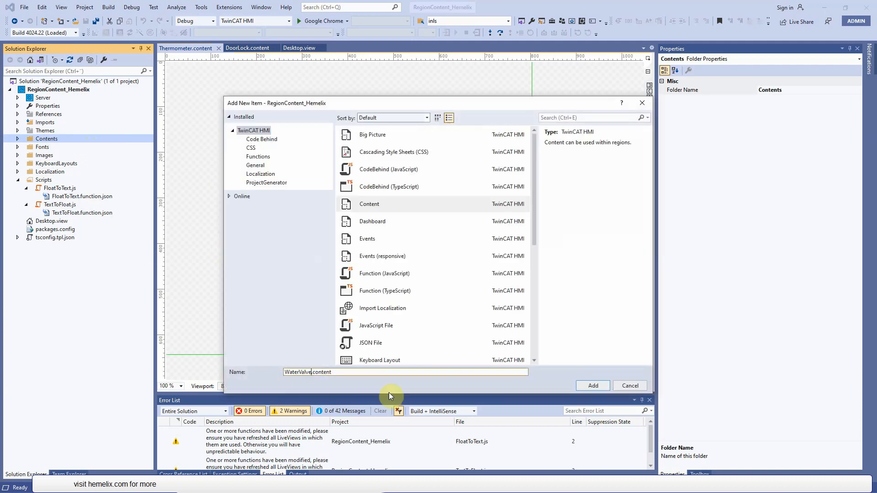
left_click(596, 385)
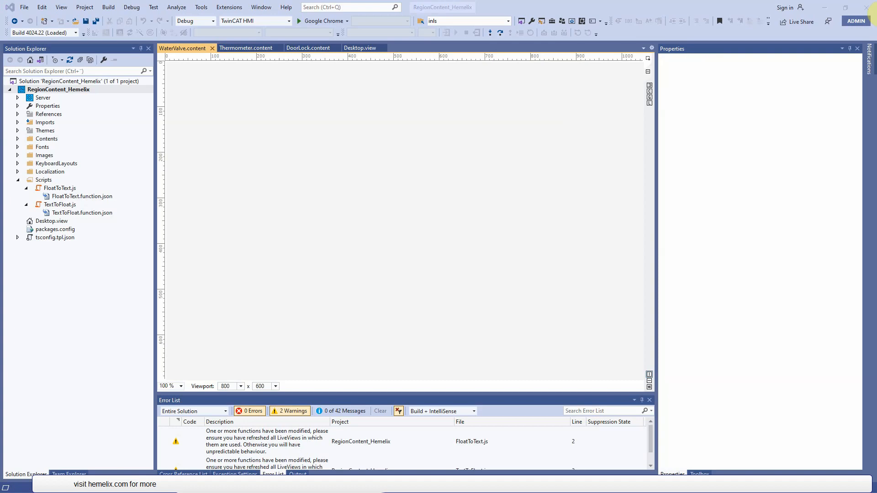
- Add a new Content item named YardDoor.content to the Contents folder
left_click(48, 140)
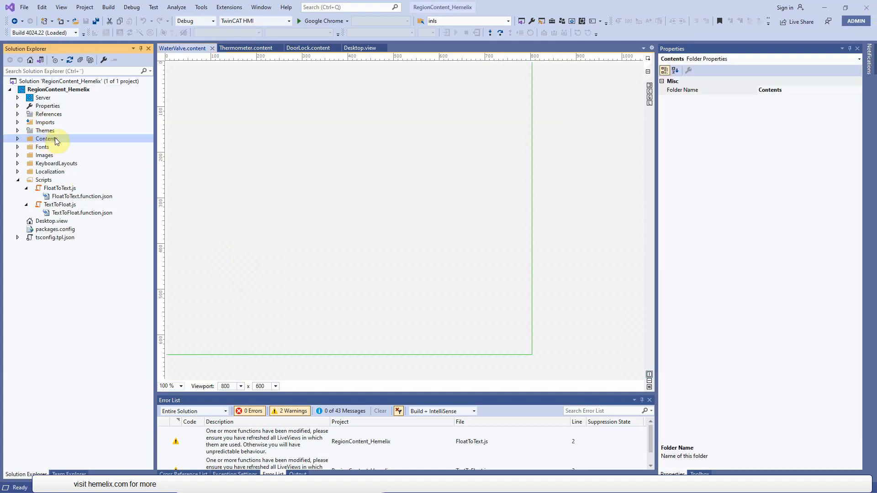
right_click(55, 138)
mouse_move(92, 145)
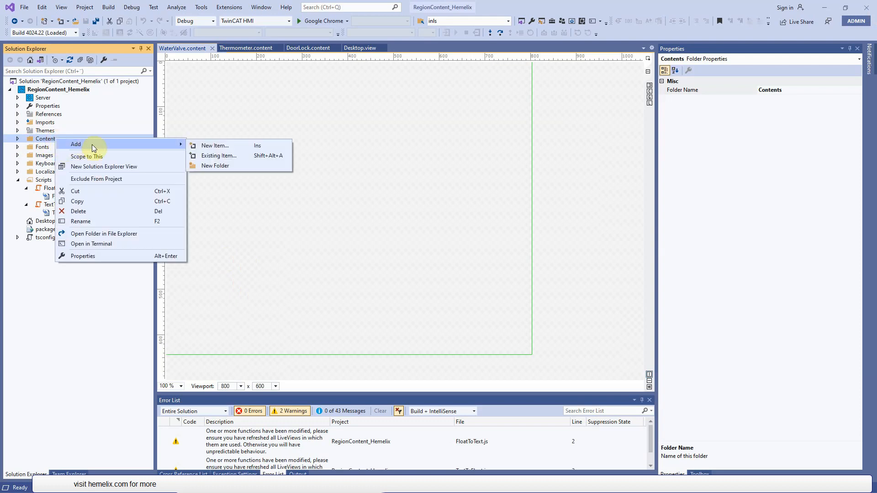
left_click(235, 147)
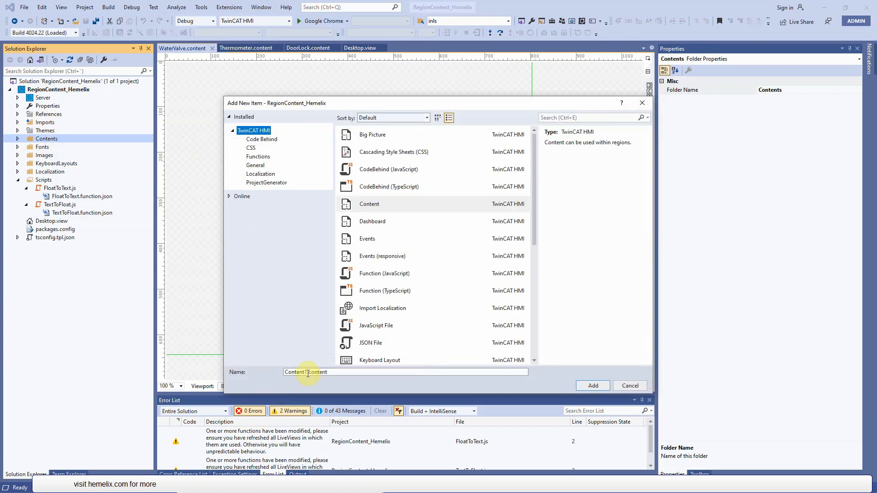
double_click(309, 373)
type("YardDoor")
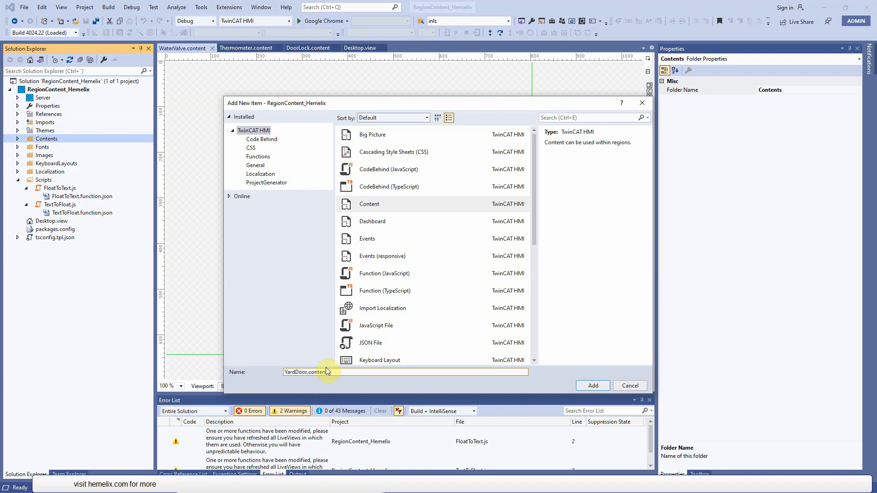
left_click(588, 383)
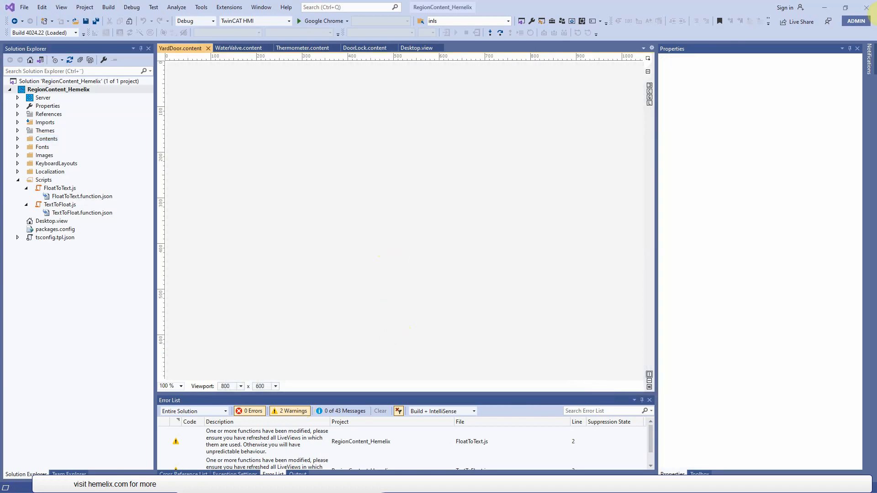
- Open DoorLock.content from the Contents folder and place an Image control near the upper middle of its page
left_click(18, 139)
double_click(61, 148)
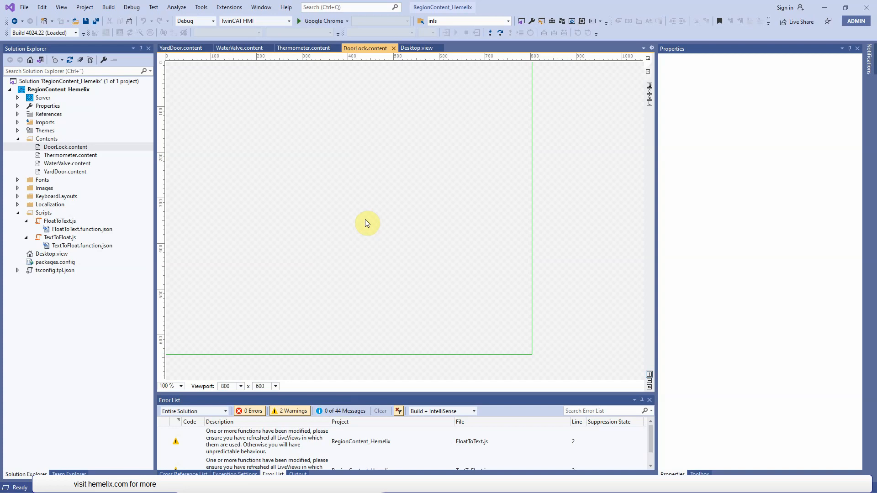
left_click(456, 253)
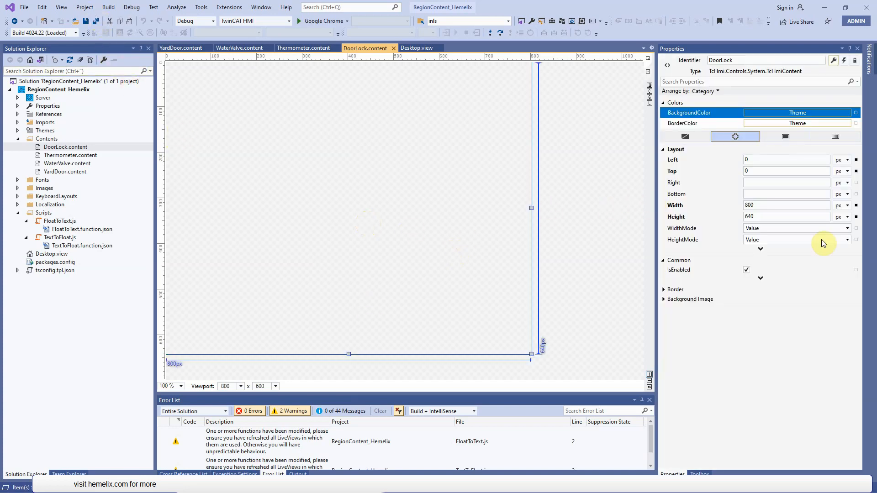
left_click_drag(689, 349, 350, 119)
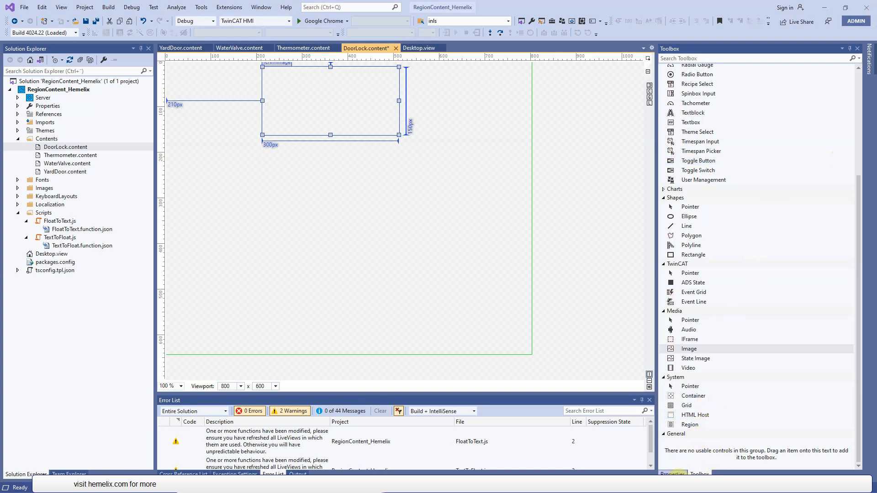
left_click(673, 474)
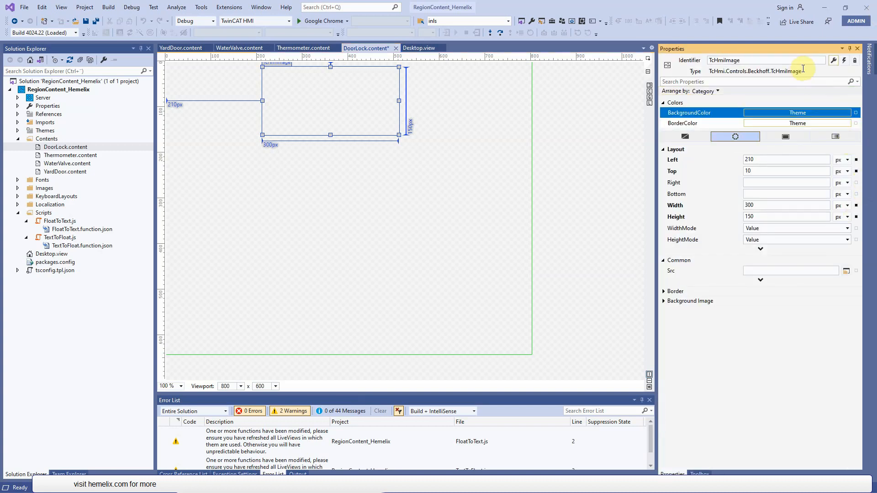
- Set the new image's identifier to TcHmi_Controls_Beckhoff_TcHmiImage_4 and its source to Images/lock.svg
left_click_drag(791, 60, 611, 57)
type("TcHmi_Controls_Beckhoff_TcHmiImage_4")
key("Return")
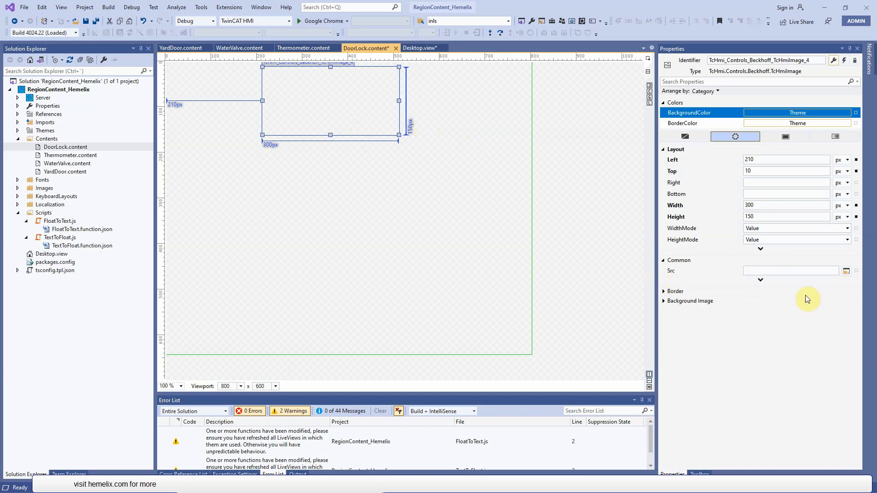
left_click(846, 272)
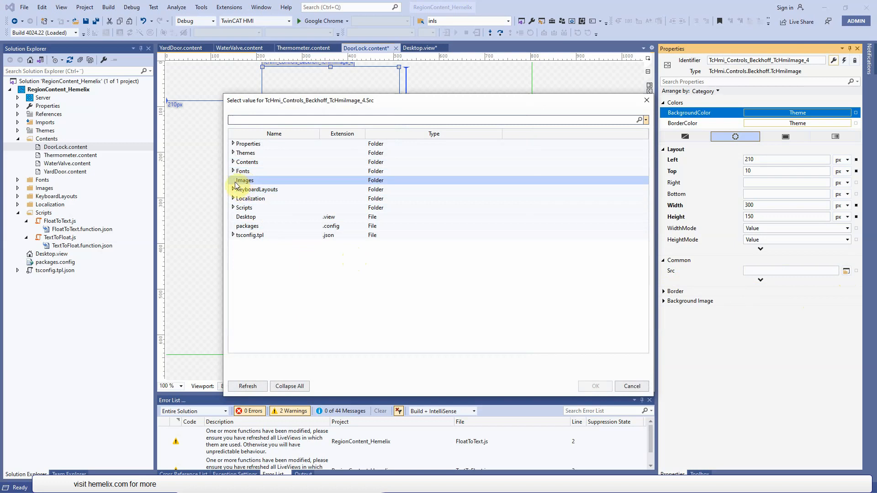
left_click(233, 181)
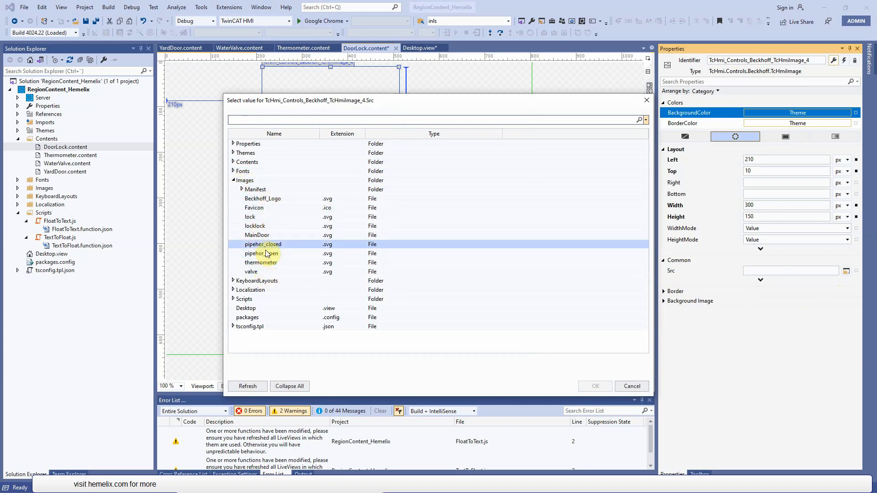
double_click(278, 217)
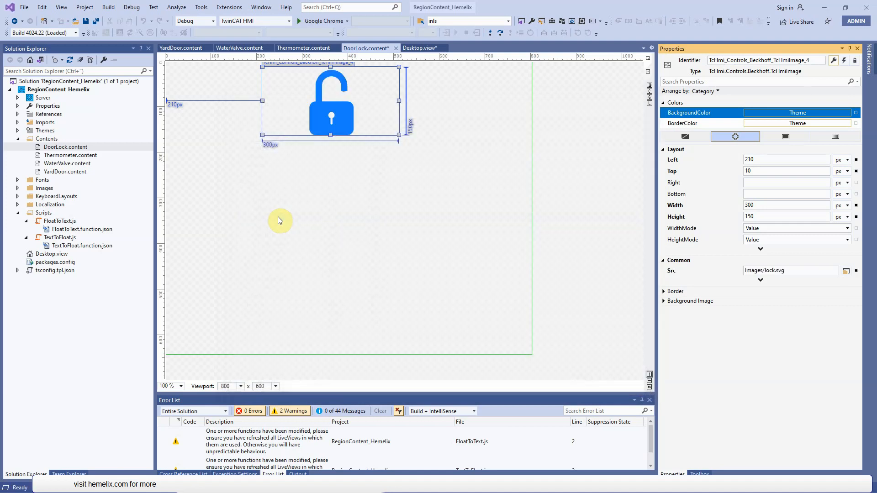
- Shrink the lock image on the DoorLock page to about 198 by 97 px
left_click(342, 117)
left_click_drag(400, 102, 362, 101)
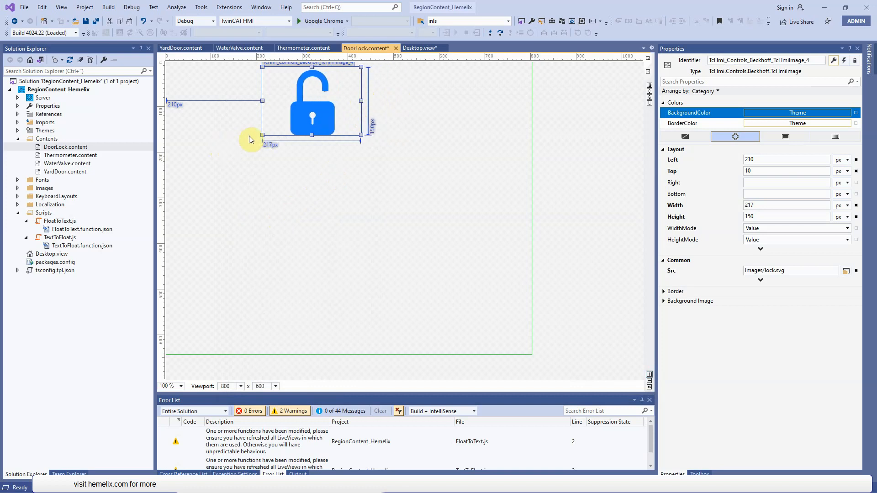
left_click_drag(262, 135, 271, 111)
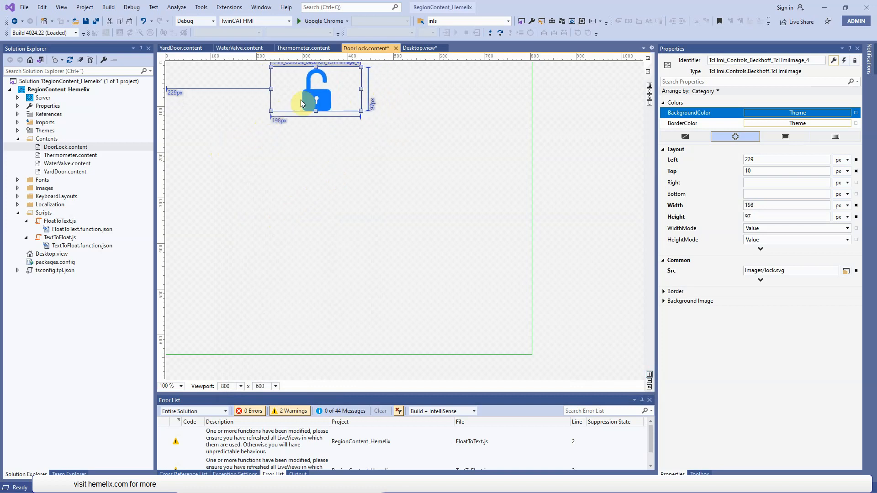
left_click(345, 229)
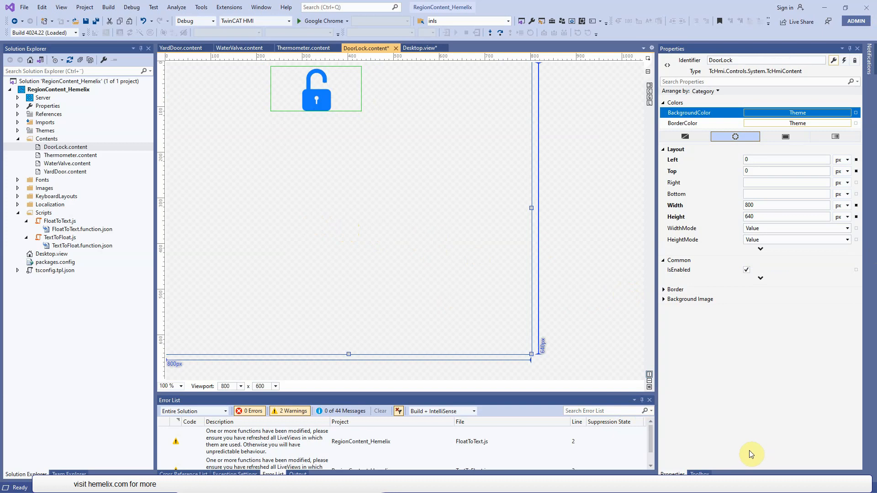
- Add a Textblock below the lock image near the page's left edge with the text "House Door Lock Status:"
left_click(706, 473)
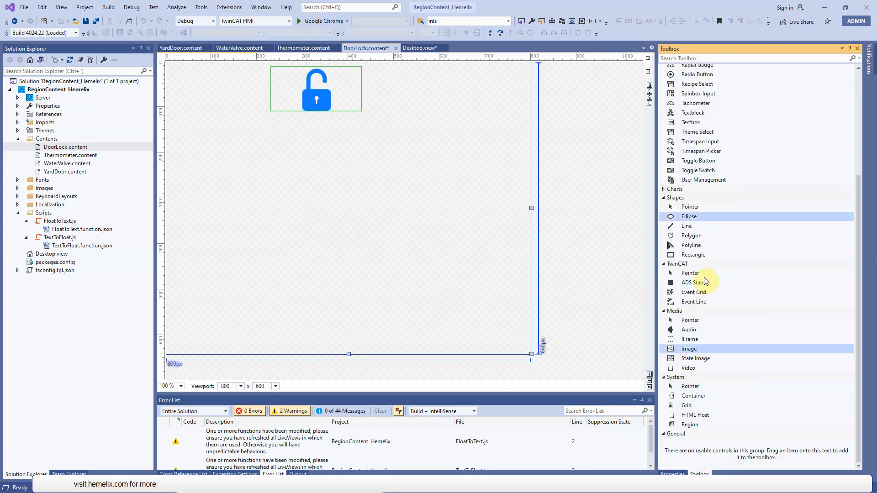
scroll(764, 159, "up", 5)
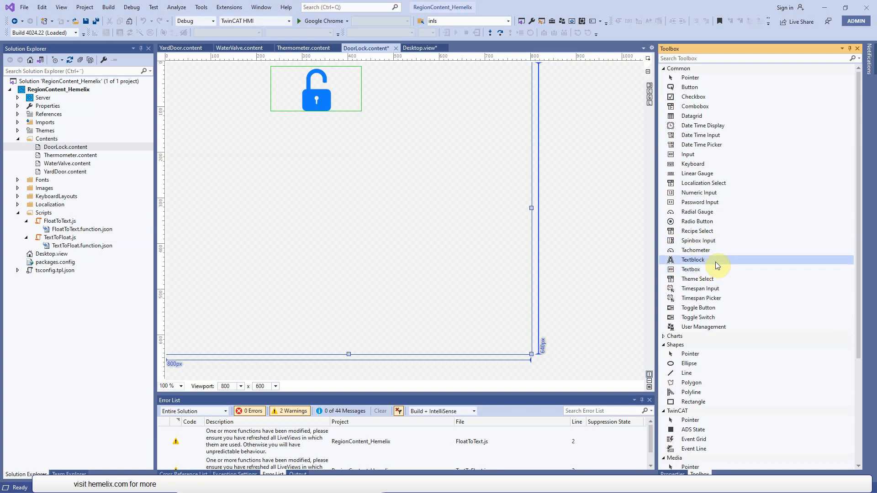
left_click_drag(723, 260, 195, 219)
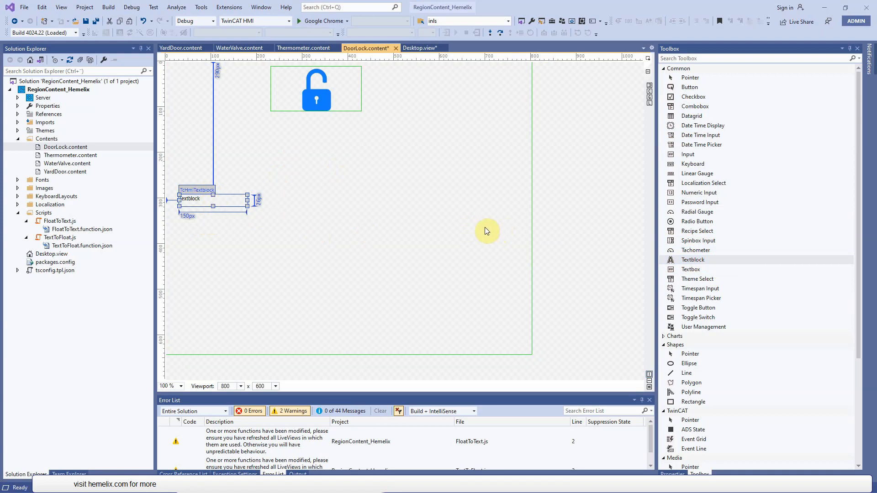
left_click(672, 474)
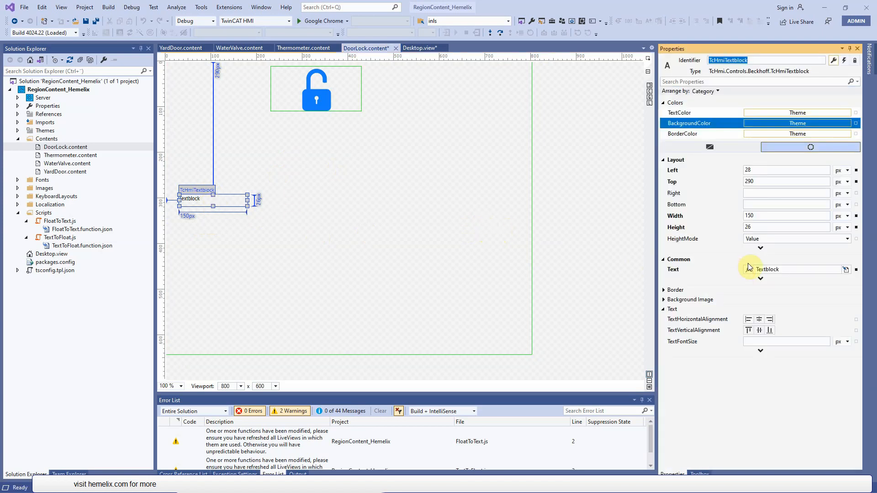
left_click(792, 270)
type("House Door Lock Status:")
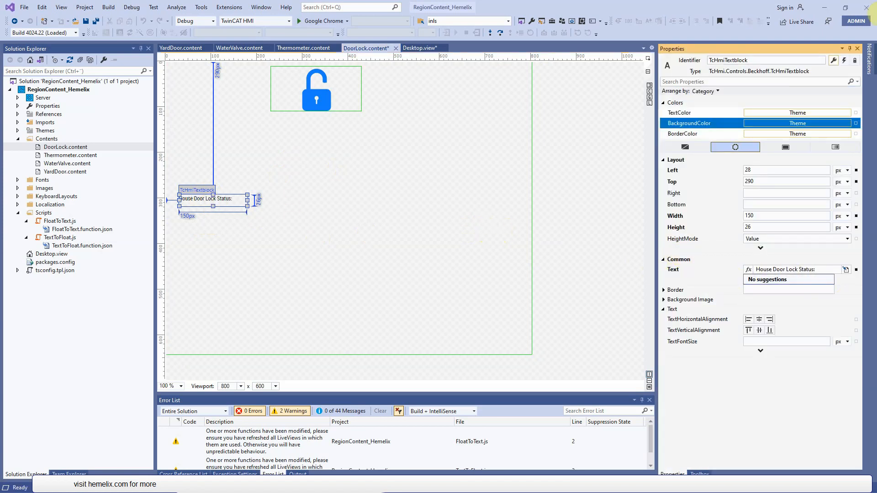
- Set the label's font size to 30 px and enlarge its box to about 328 by 49 px
left_click(768, 343)
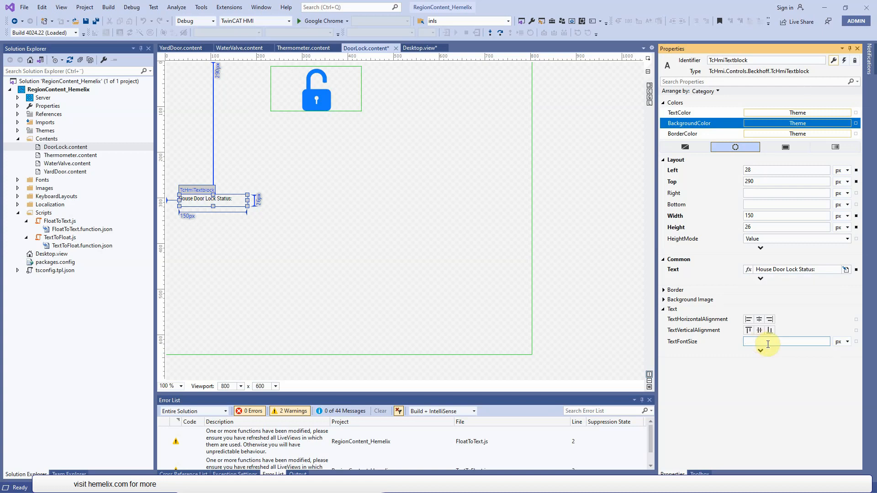
type("30")
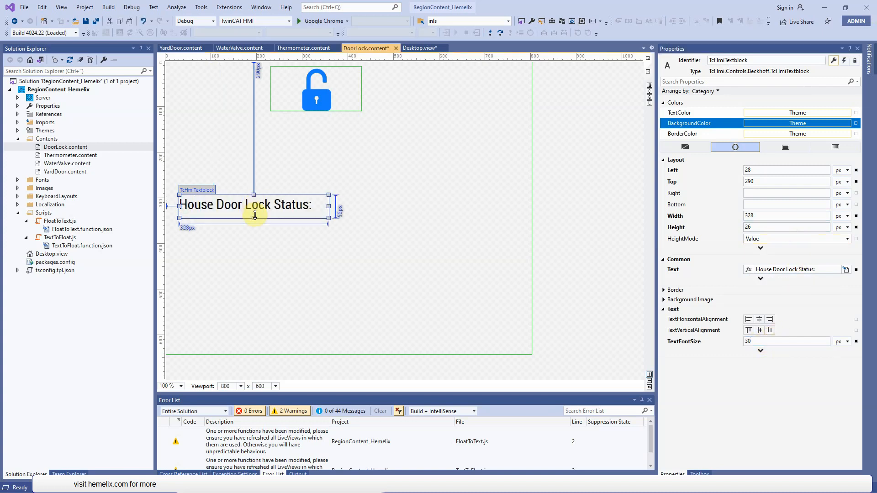
left_click_drag(254, 215, 266, 196)
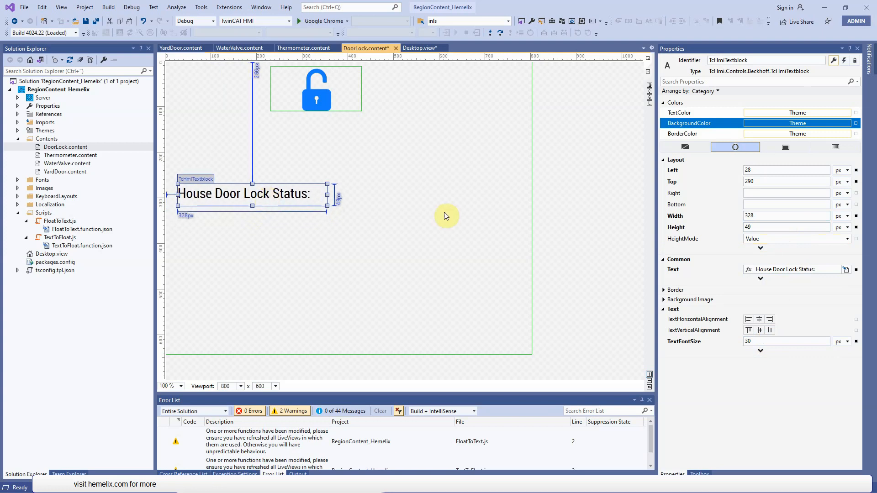
- Paste the Status Value textblock and align it just to the right of the House Door Lock Status label
left_click(387, 203)
key("ctrl+v")
left_click_drag(404, 211, 376, 196)
left_click(378, 217)
left_click(382, 194)
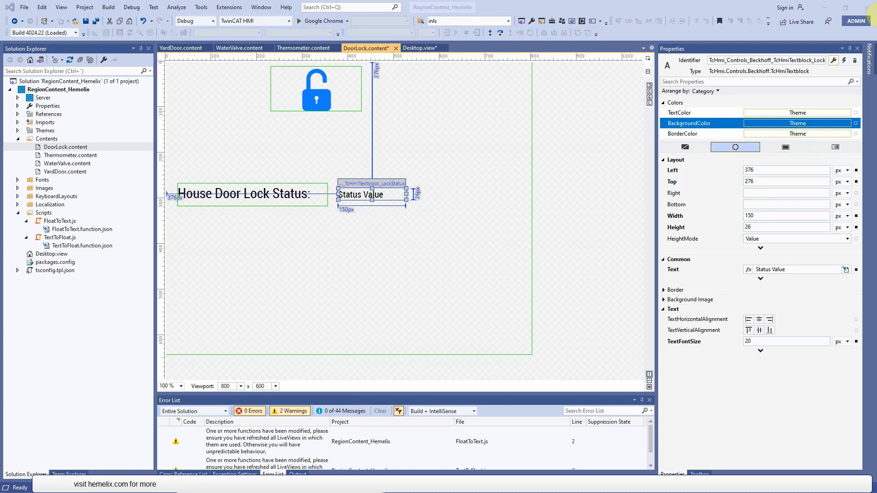
left_click(475, 200)
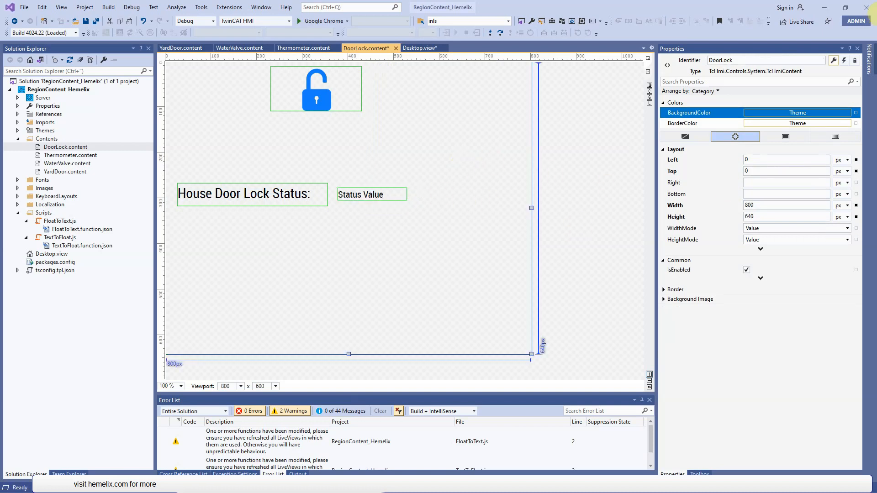
- Paste the small locklock.svg status icon and align it to the right of the Status Value textblock
key("ctrl+v")
left_click_drag(457, 212, 449, 202)
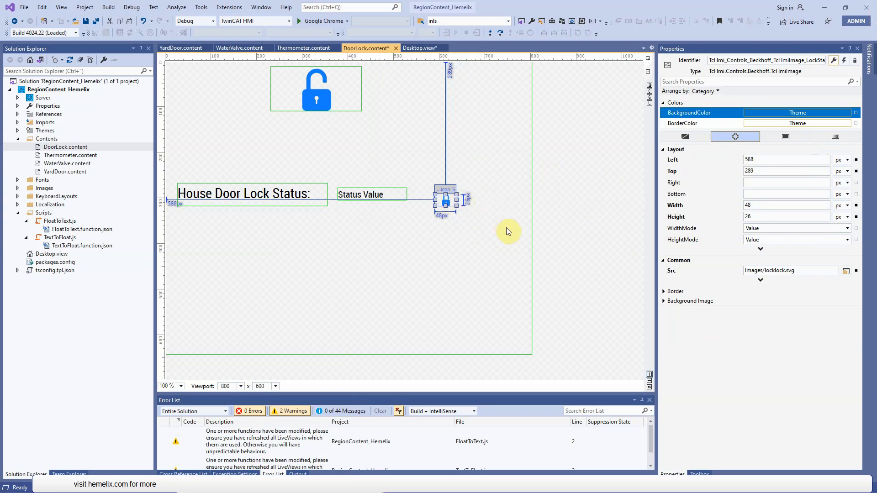
left_click_drag(449, 204, 437, 199)
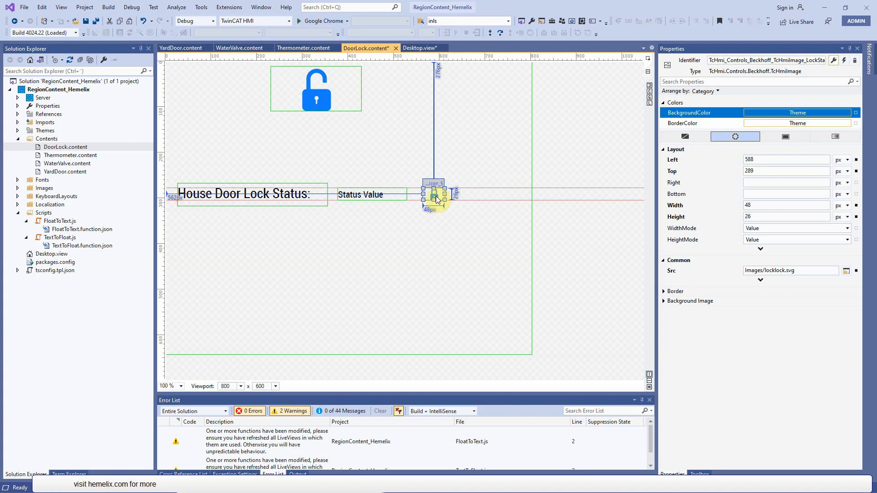
left_click(442, 229)
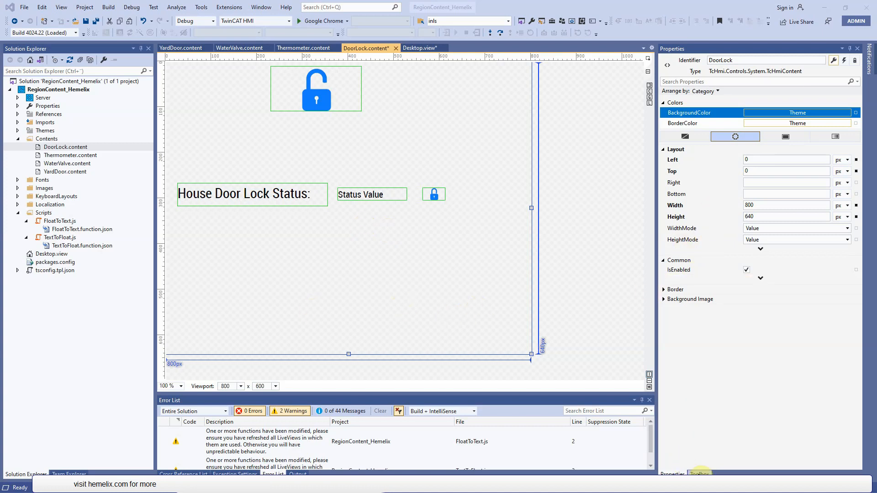
- Place two Button controls side by side near the lower edge of the DoorLock page
left_click(700, 473)
left_click_drag(693, 92, 235, 320)
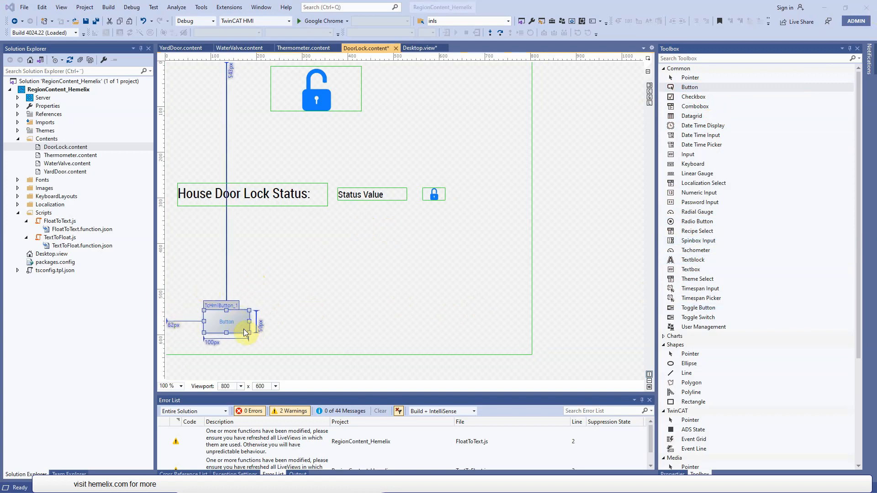
left_click_drag(695, 374, 706, 388)
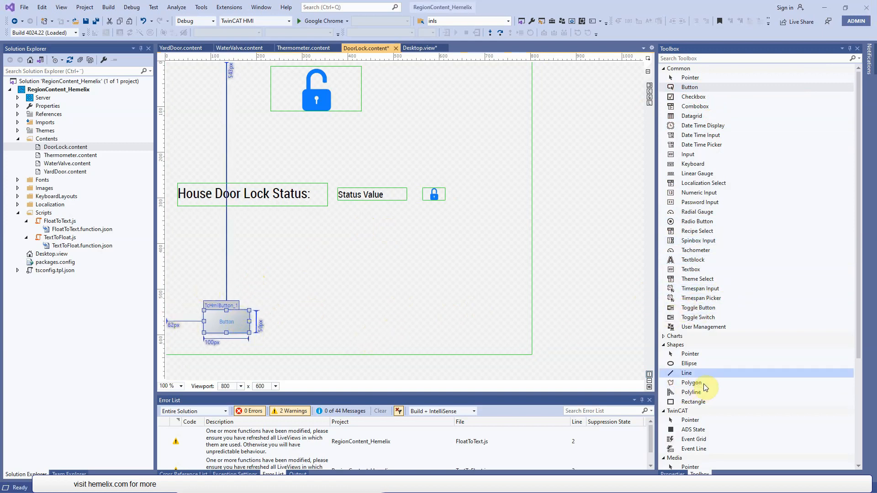
left_click_drag(691, 86, 336, 319)
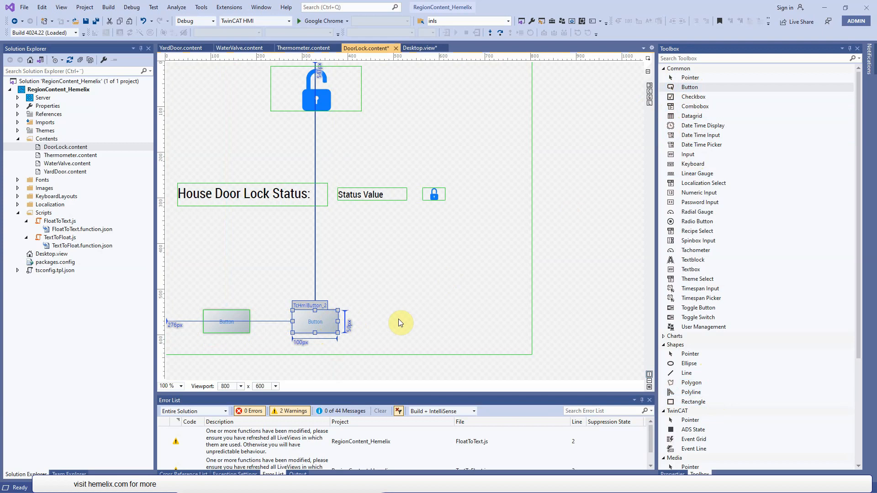
left_click(455, 318)
left_click(876, 13)
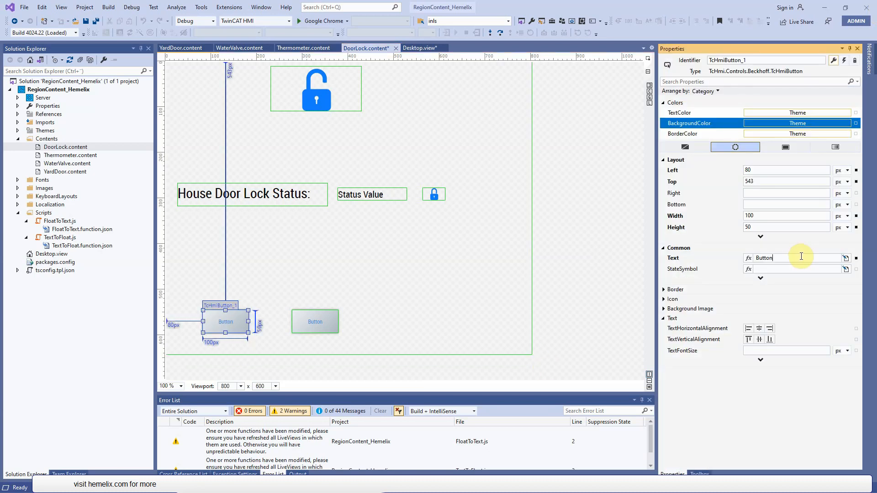
- Set the text of the first button to Lock and of the second button to un Lock
double_click(802, 256)
type("Lock")
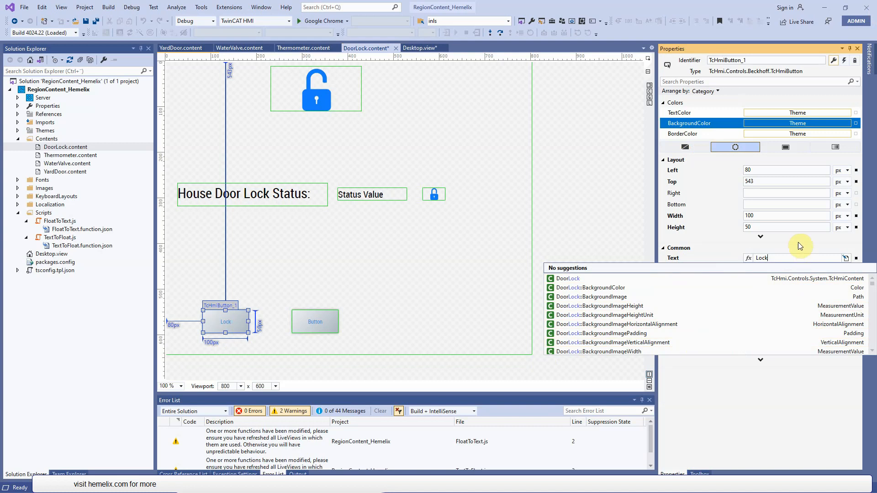
left_click(790, 227)
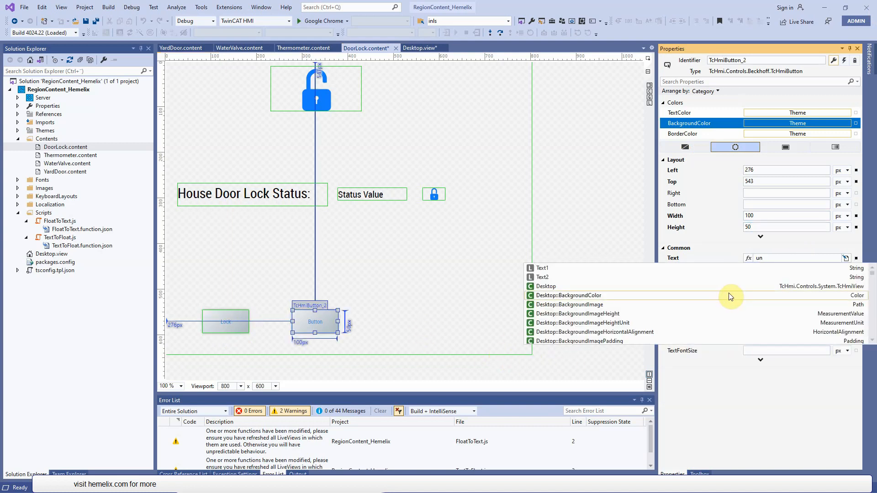
type("Lock")
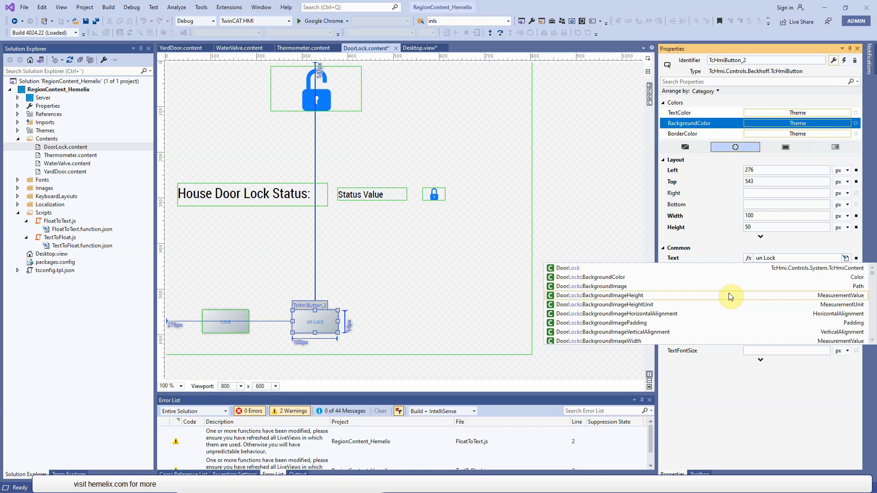
left_click(774, 218)
left_click(398, 293)
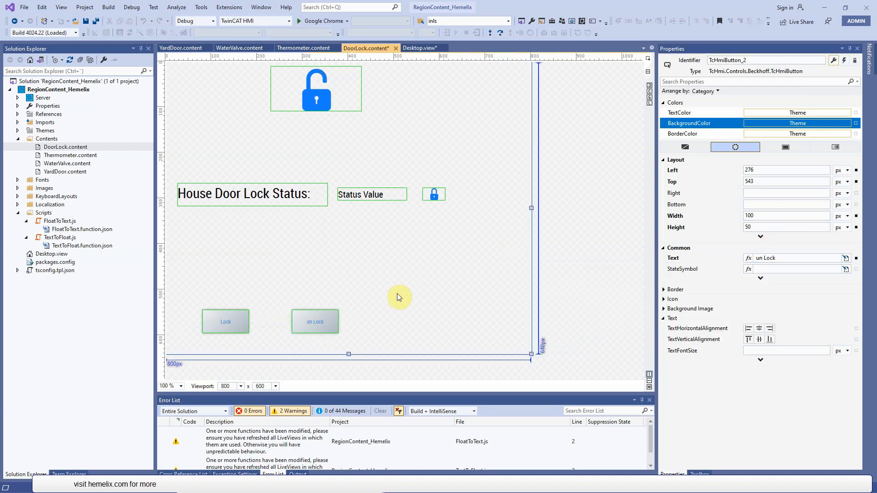
- Move the un Lock button slightly closer to the Lock button and clear the selection
left_click_drag(318, 322, 314, 323)
left_click(418, 266)
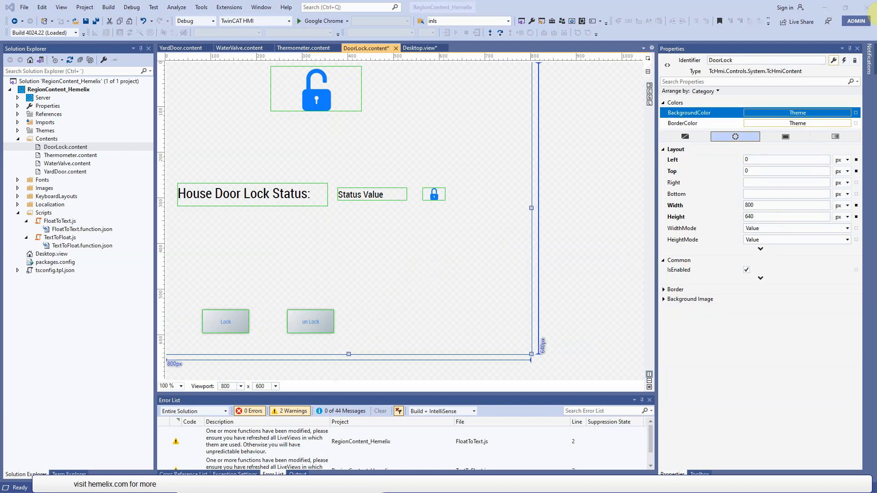
left_click(385, 227)
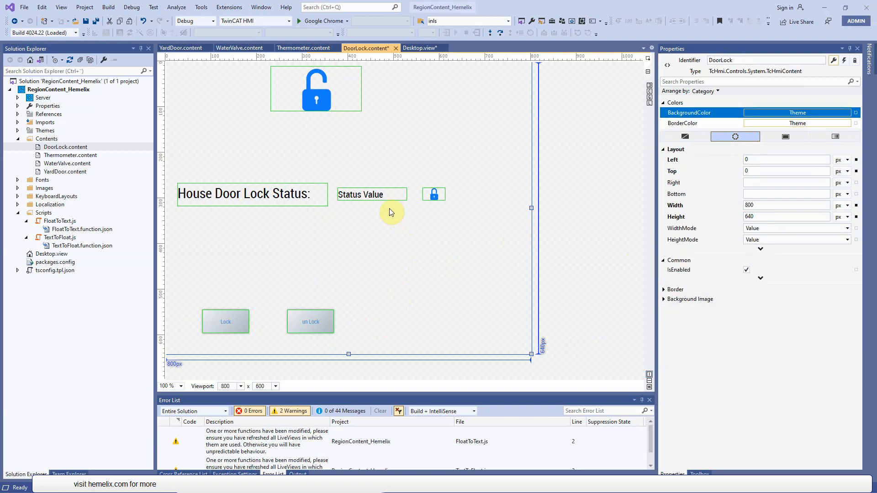
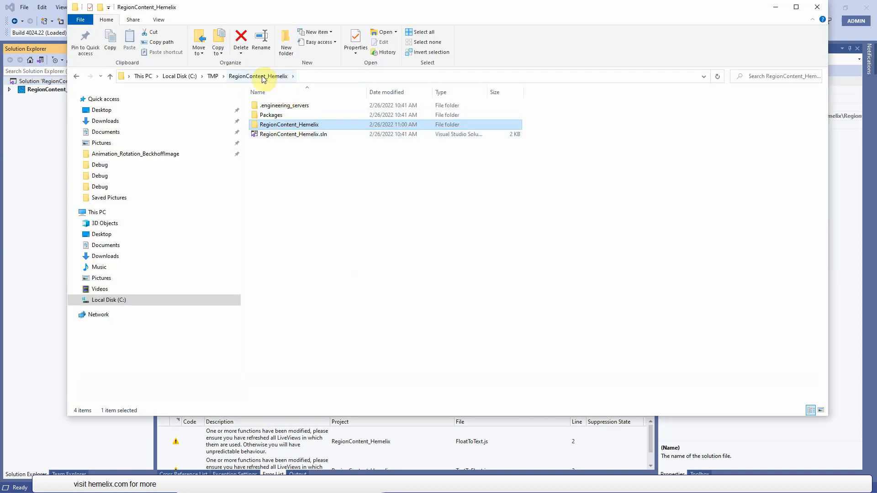
- Browse to the TwinCAT Project1 folder inside C:\TMP\copiedStuff in File Explorer and return to Visual Studio
left_click(217, 76)
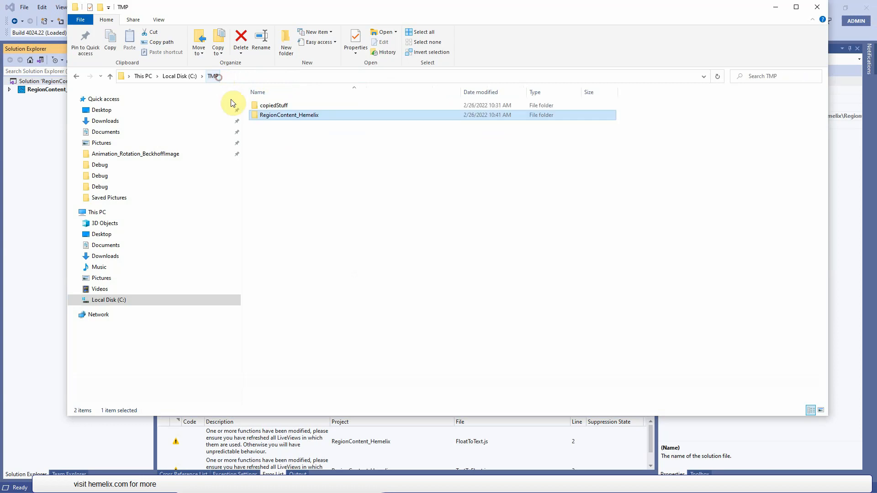
double_click(277, 106)
double_click(283, 116)
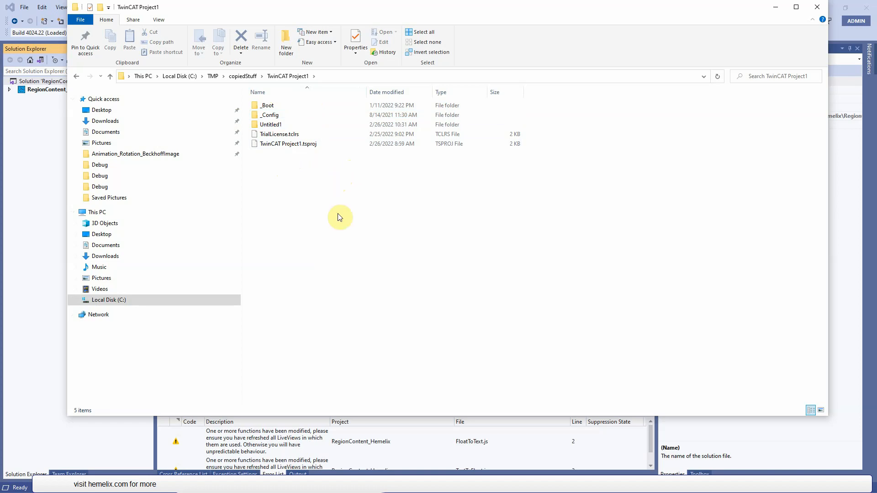
key("alt+Tab")
- Add the existing TwinCAT Project1 to the RegionContent_Hemelix solution
left_click(58, 89)
left_click(61, 84)
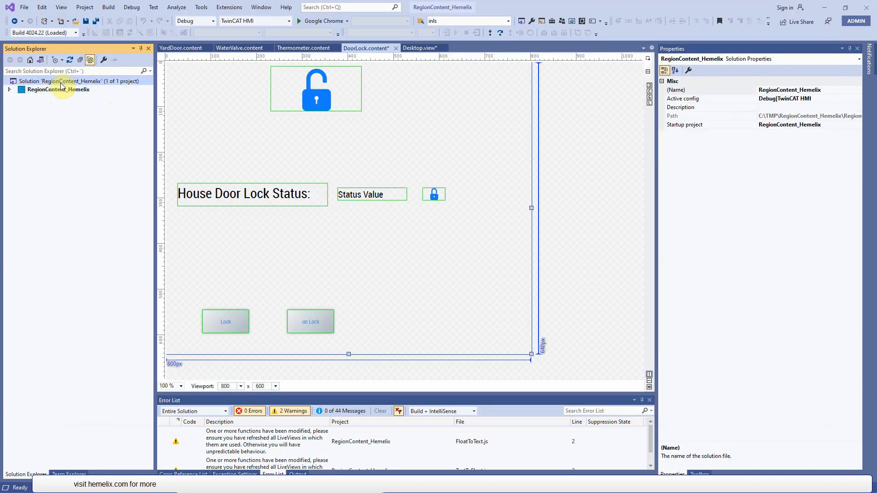
right_click(61, 83)
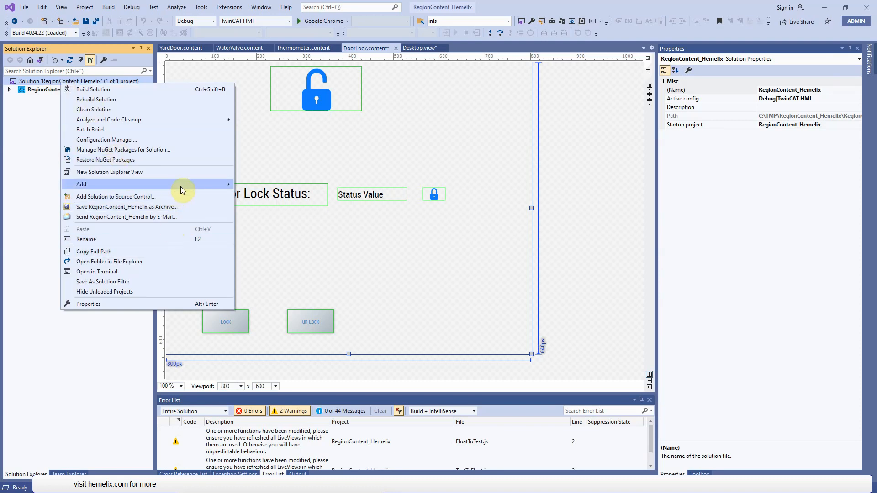
mouse_move(182, 190)
left_click(297, 198)
double_click(348, 147)
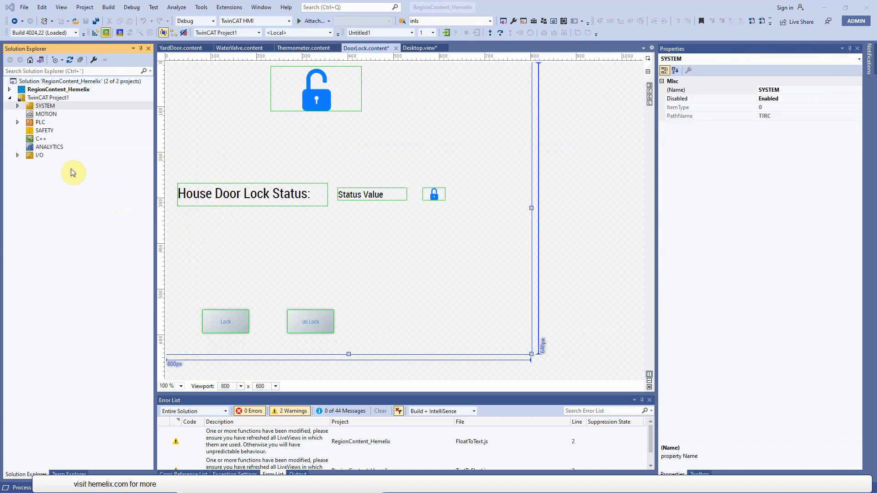
- Expand the PLC node of TwinCAT Project1 and set the solution platform to TwinCAT RT (x64)
left_click(17, 122)
left_click(289, 21)
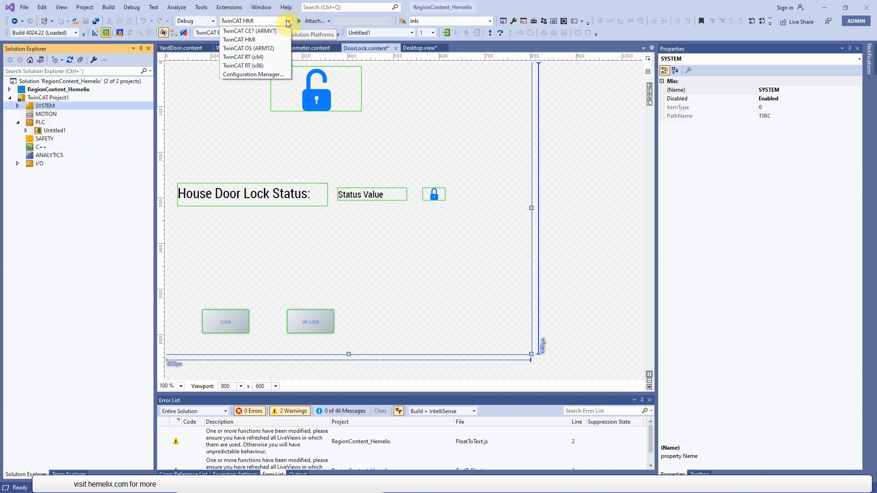
left_click(265, 57)
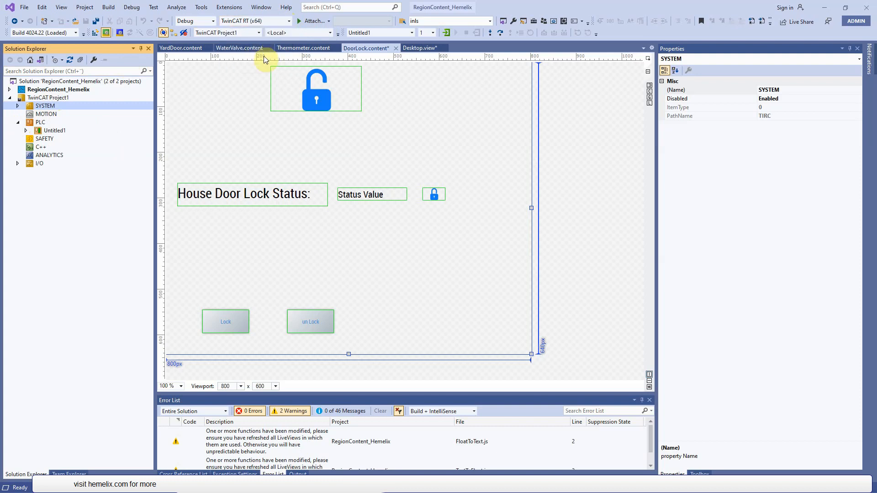
- Open the Real-Time settings under the SYSTEM node of TwinCAT Project1
left_click(57, 131)
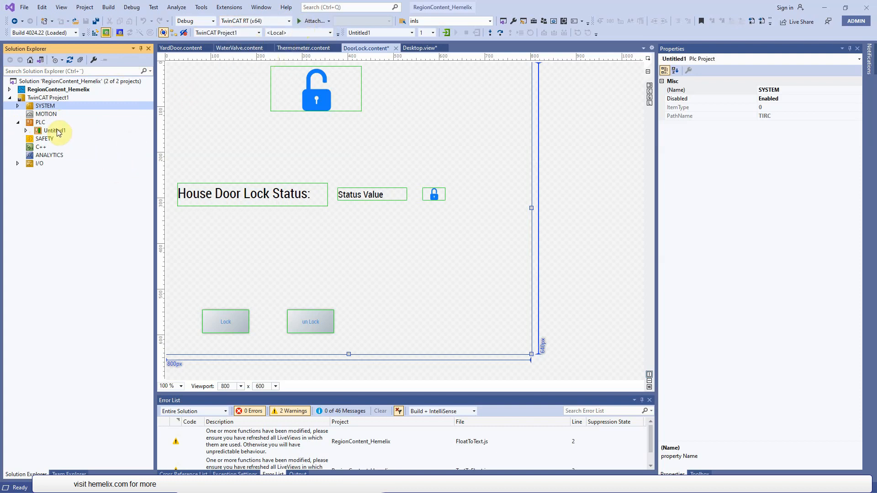
left_click(56, 105)
left_click(56, 98)
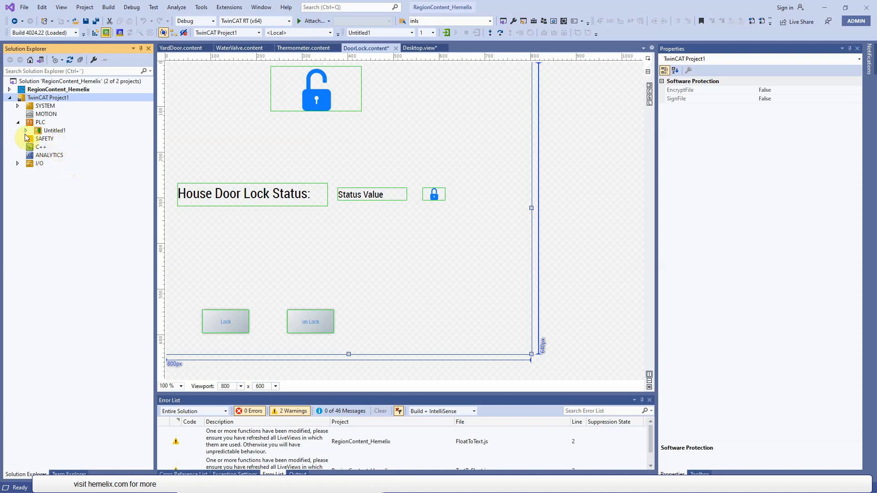
left_click(18, 105)
double_click(56, 122)
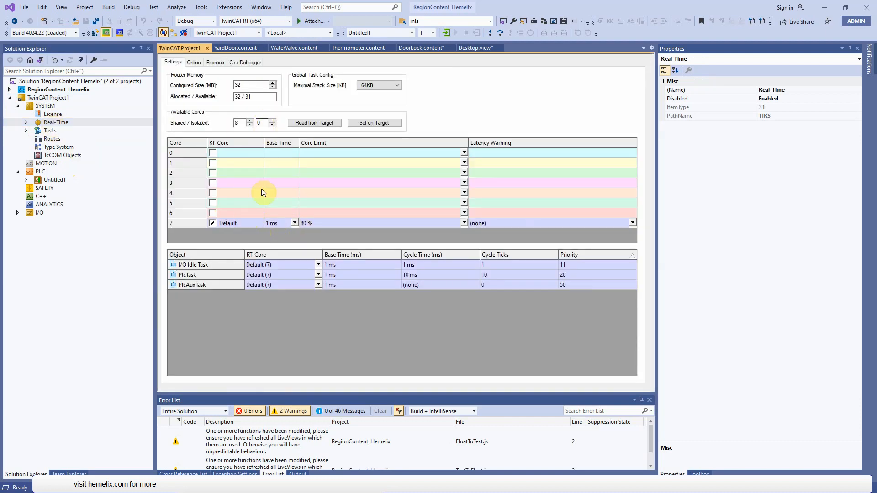
- Open the Untitled1 PLC project settings, activate the configuration and restart the TwinCAT system in Run Mode
double_click(54, 180)
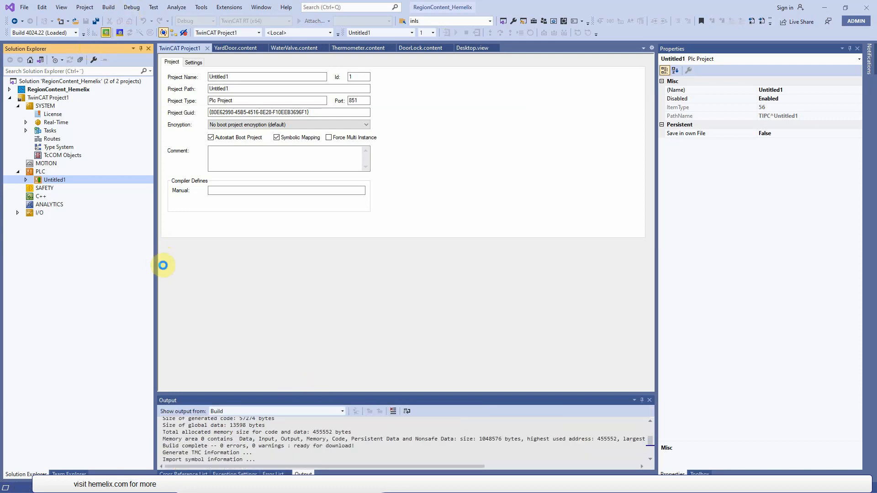
left_click(448, 275)
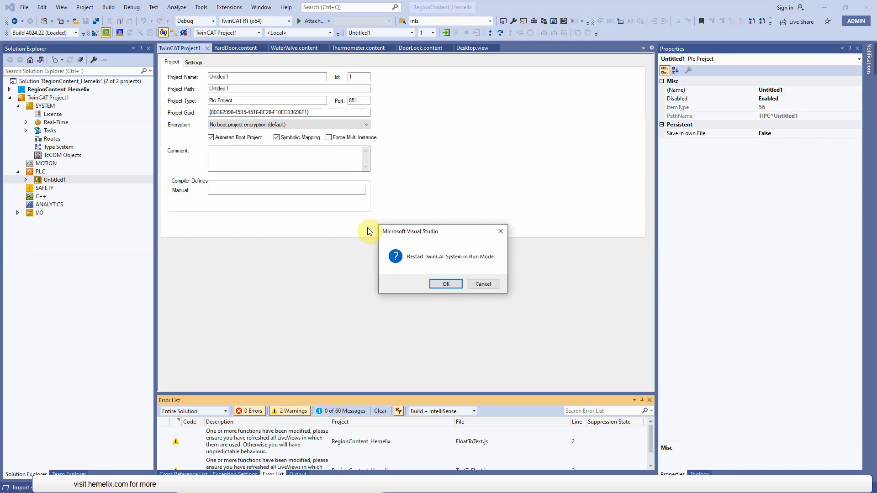
left_click(452, 285)
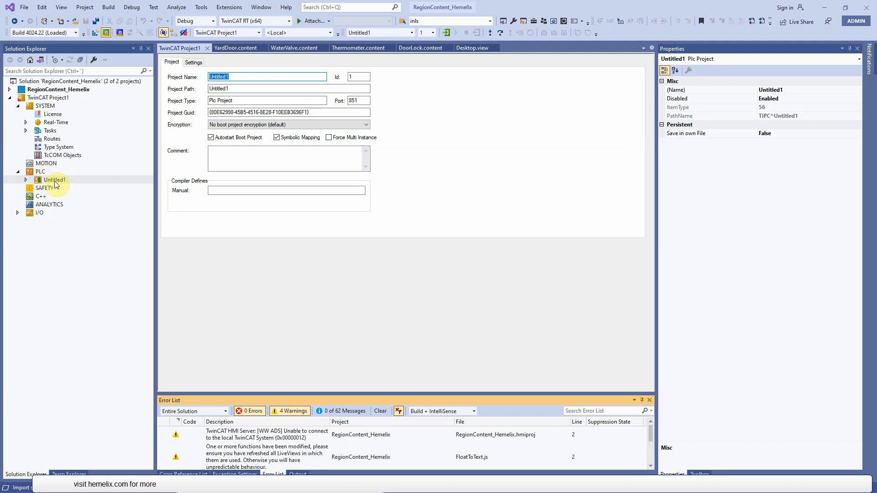
- Expand Untitled1 Project down to the POUs folder to show its function blocks and MAIN program
double_click(37, 181)
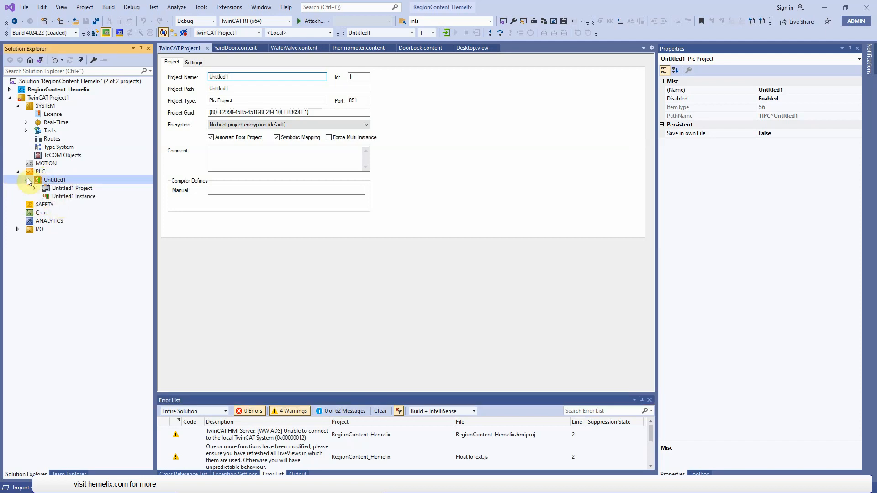
left_click(34, 188)
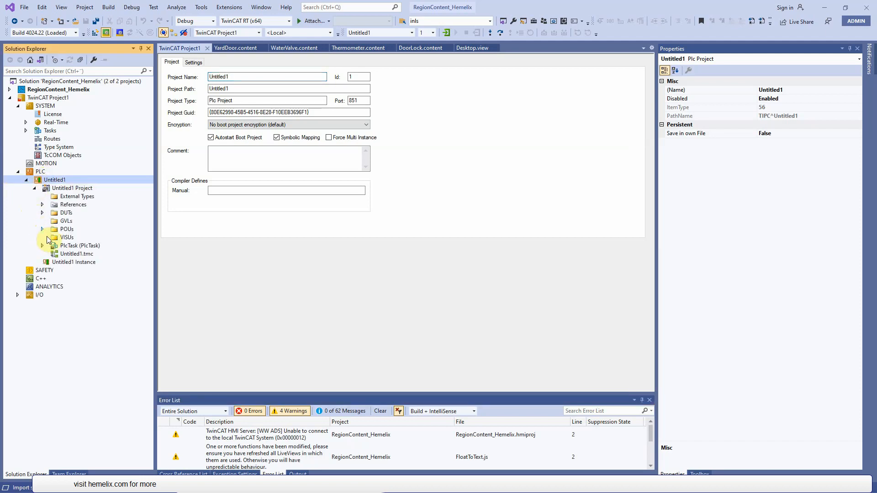
left_click(42, 229)
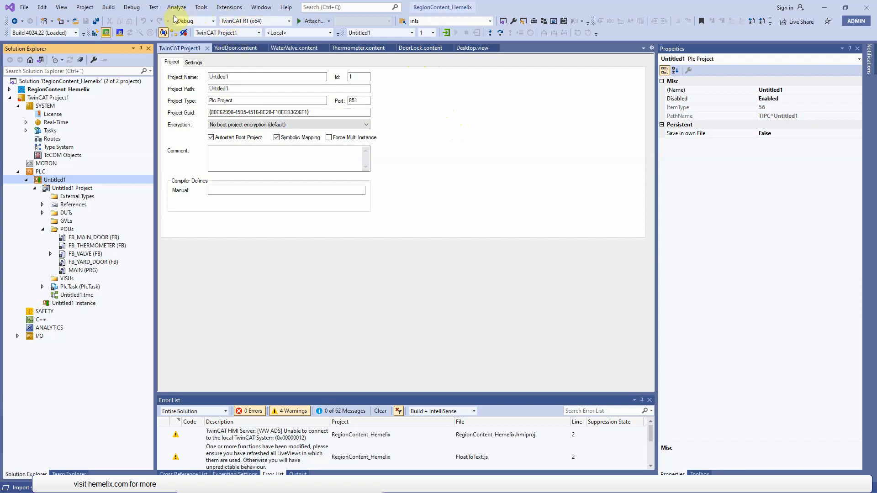
- Try to open the TwinCAT HMI Configuration window
left_click(227, 10)
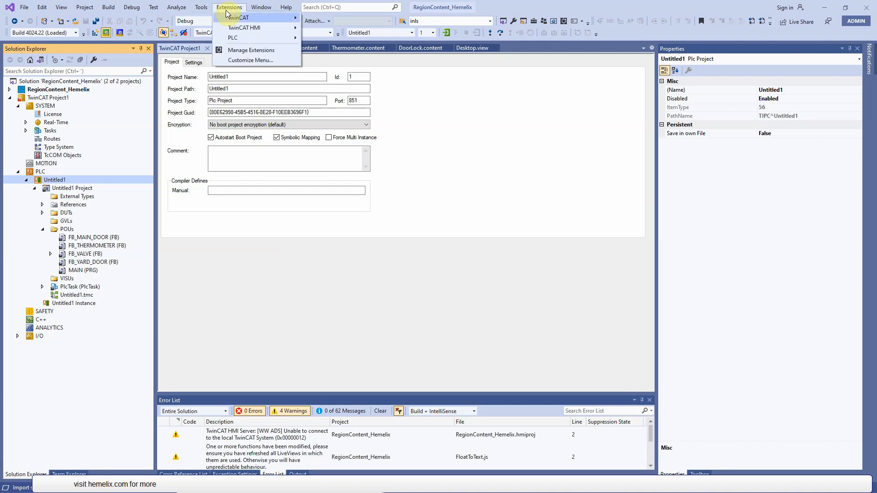
mouse_move(282, 32)
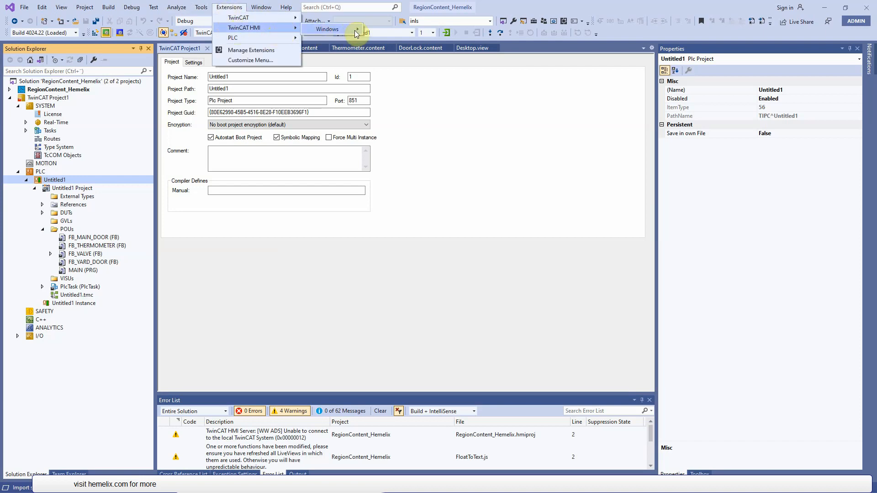
mouse_move(355, 30)
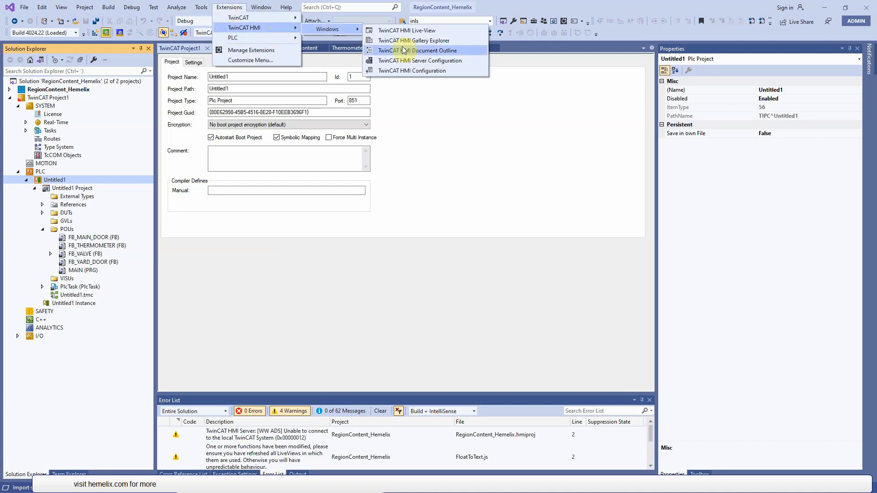
left_click(434, 71)
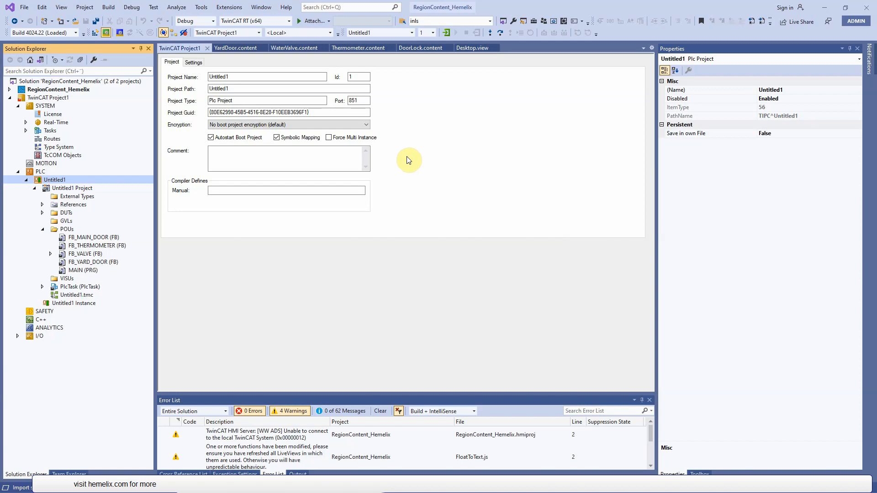
- Select the RegionContent_Hemelix project and set the solution platform to TwinCAT HMI
left_click(50, 90)
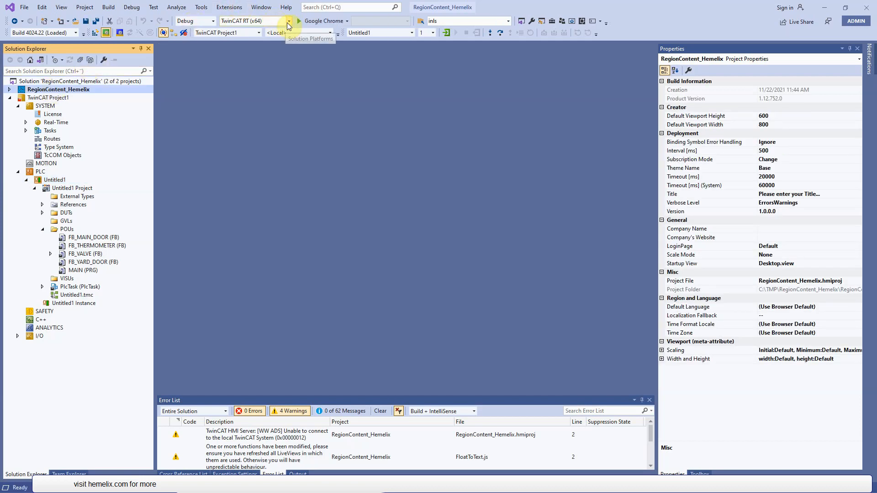
left_click(288, 20)
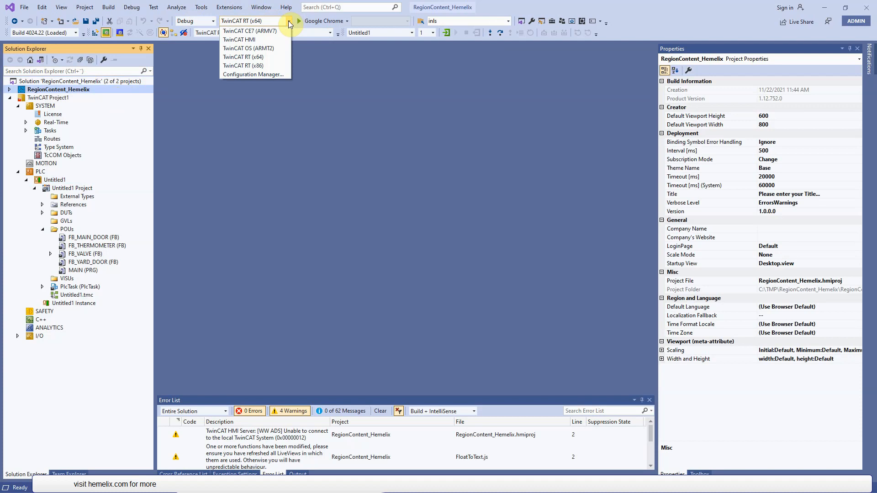
left_click(258, 46)
- Accept the ADS settings for the PLC1 runtime in the TwinCAT HMI Server Configuration and close it
left_click(239, 7)
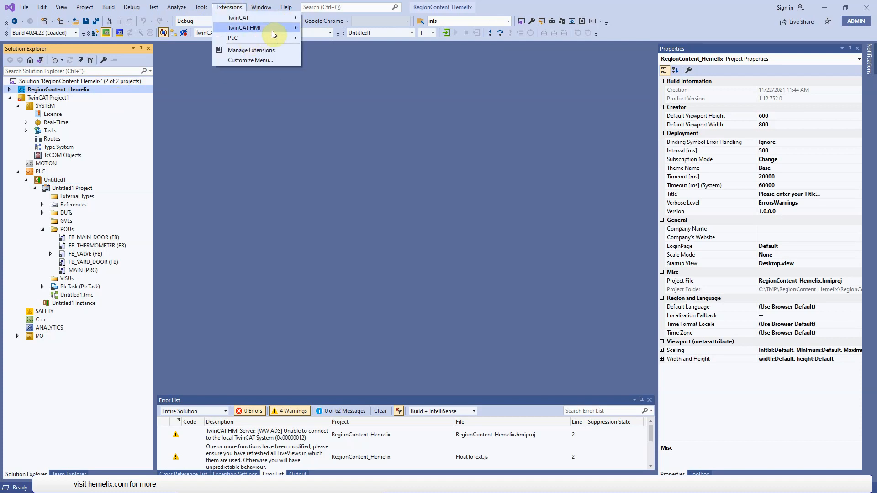
mouse_move(276, 29)
mouse_move(384, 78)
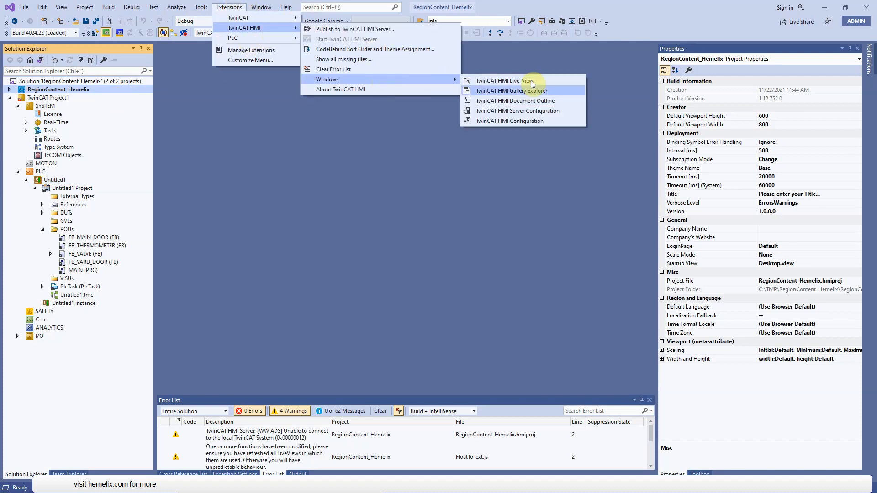
left_click(548, 113)
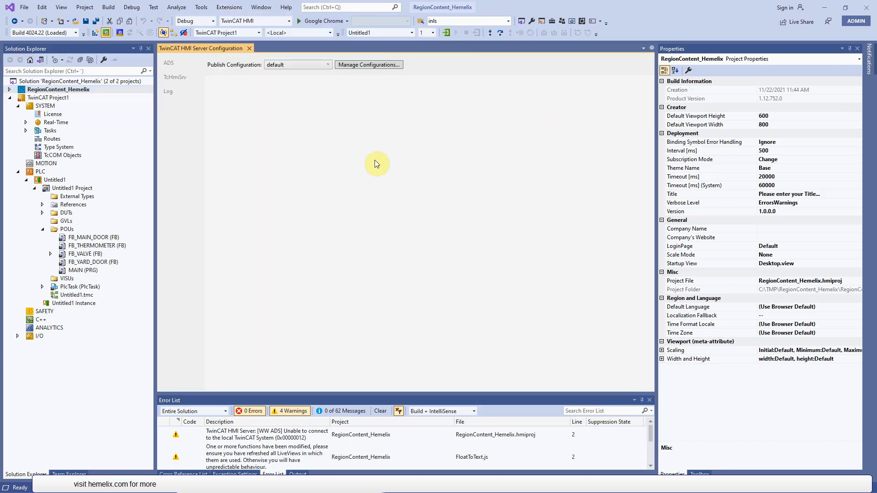
left_click(173, 68)
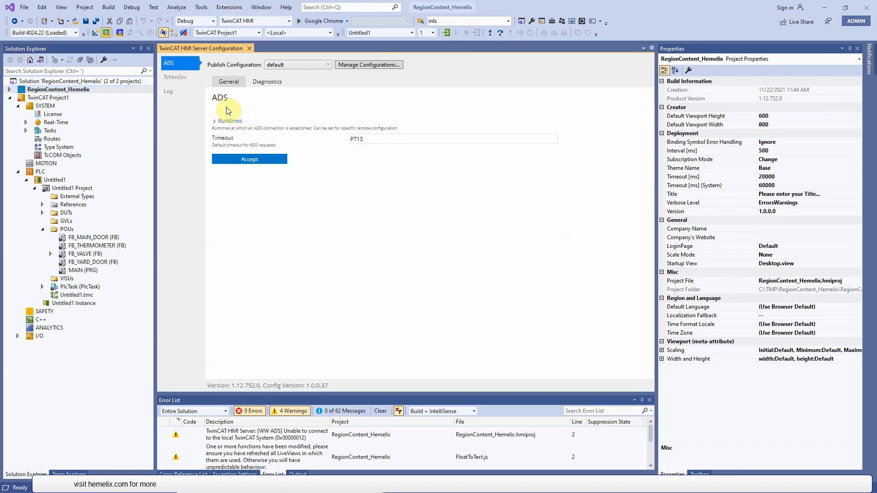
left_click(230, 122)
double_click(219, 137)
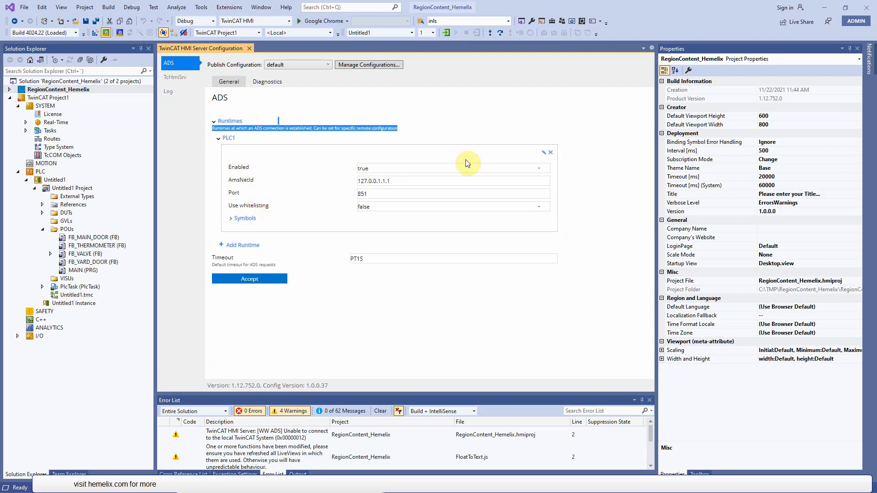
left_click(277, 278)
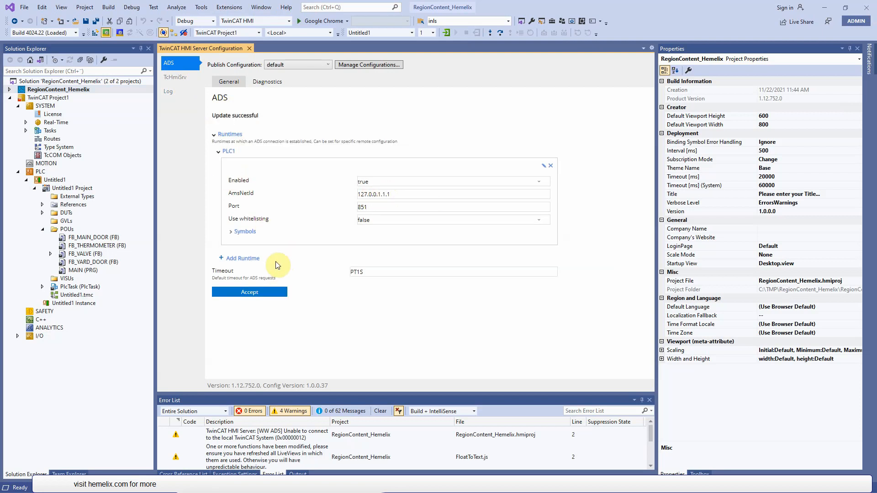
left_click(249, 48)
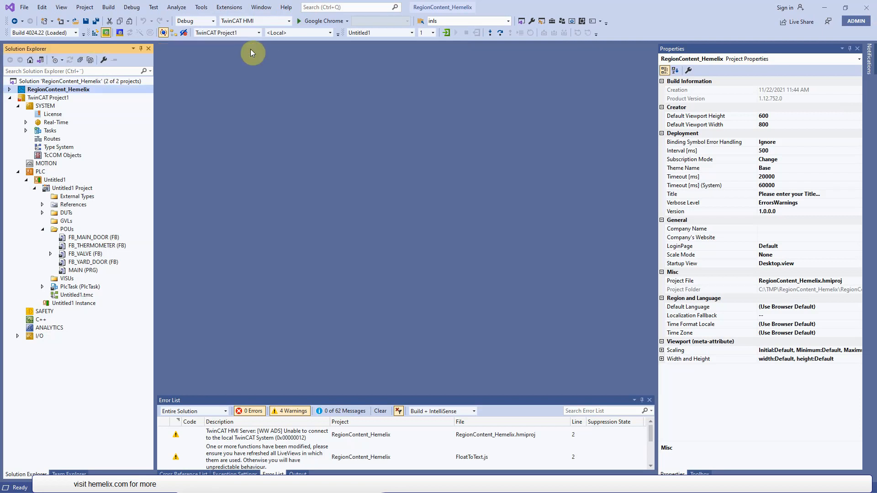
- Open the TwinCAT HMI Configuration window for the RegionContent_Hemelix project
left_click(229, 7)
mouse_move(256, 27)
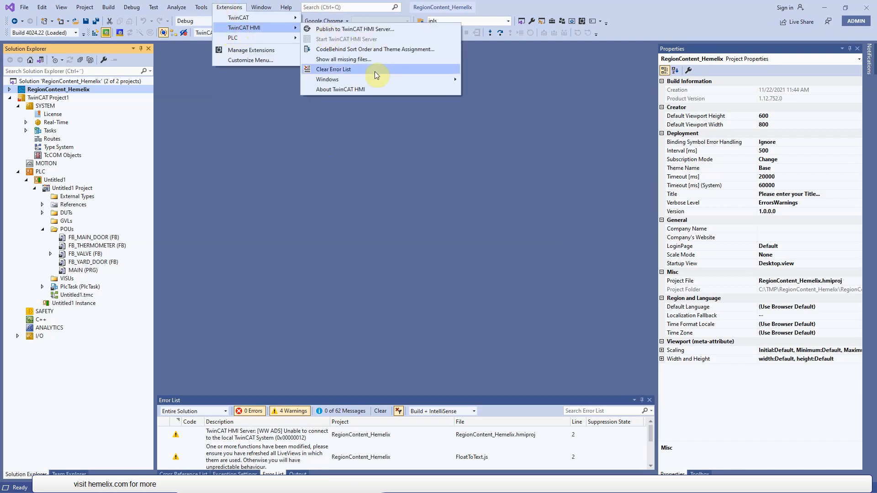
mouse_move(377, 81)
left_click(515, 124)
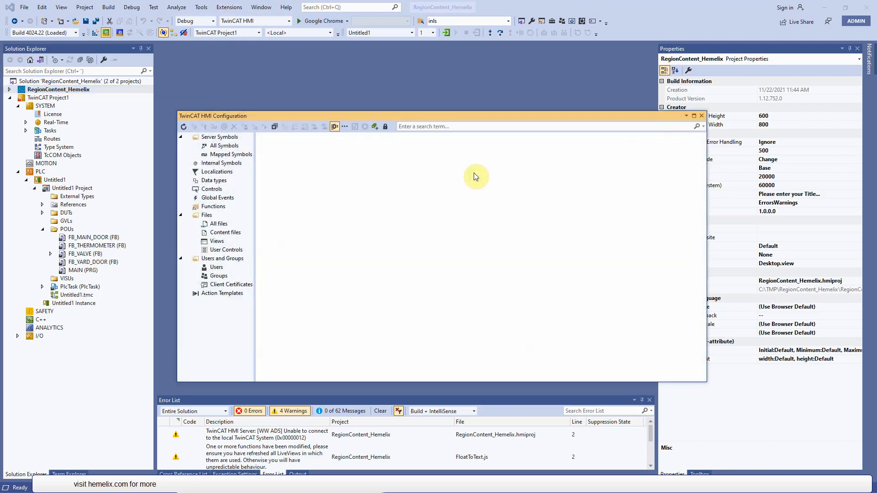
- Show all server symbols and expand ADS, PLC1 and MAIN down to the variables of mainDoor
left_click(224, 146)
left_click(269, 145)
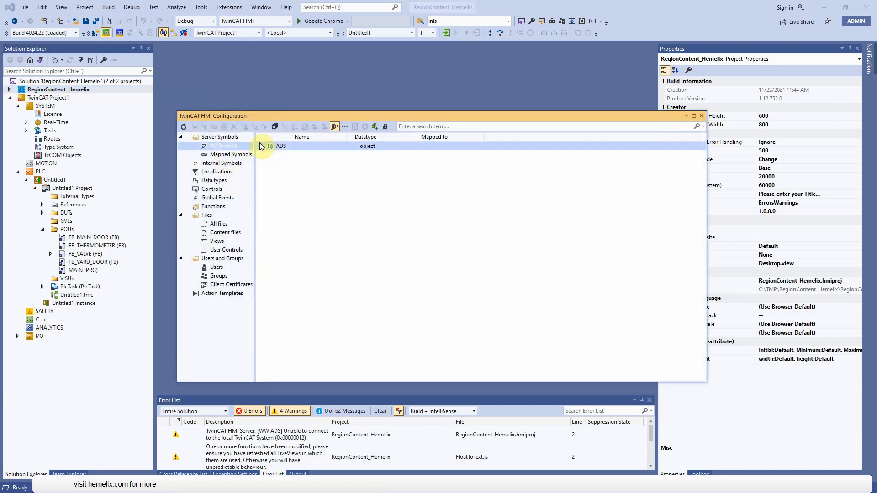
left_click(261, 146)
left_click(270, 155)
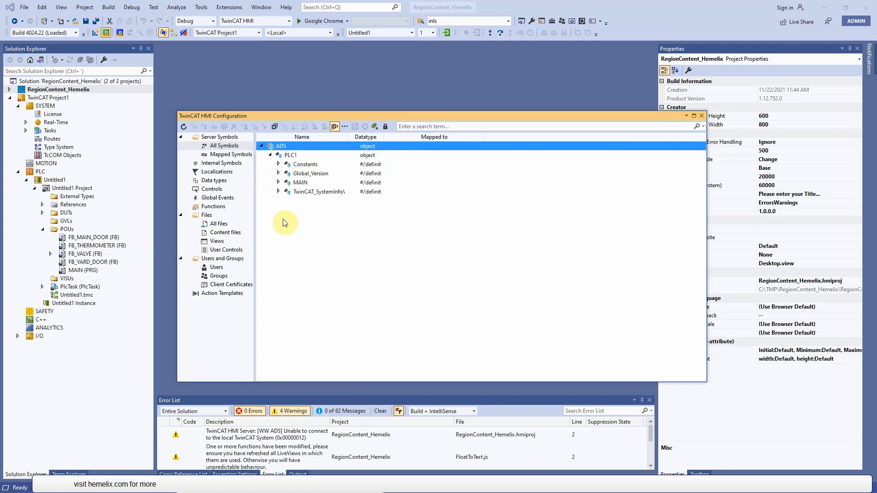
left_click(278, 183)
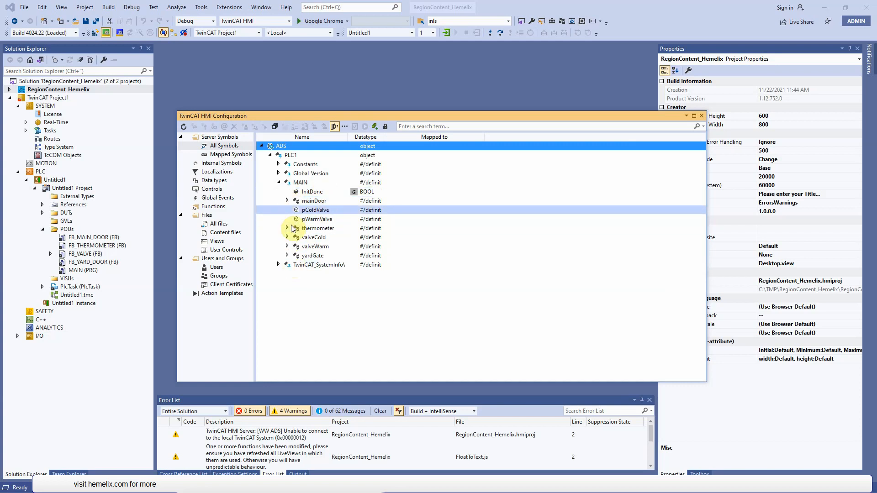
left_click(288, 201)
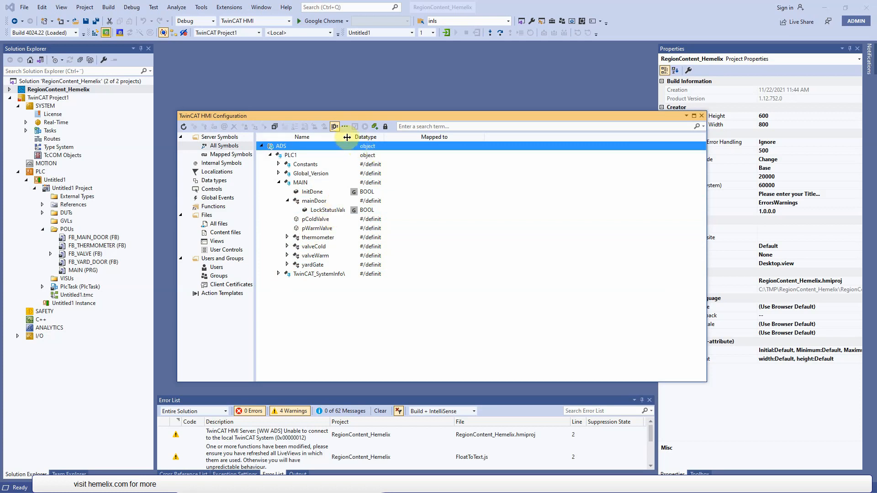
- Map LockStatusValue of mainDoor and the thermometer variables ChangeTemperature and Delta as HMI server symbols
left_click_drag(347, 137, 395, 137)
left_click(343, 209)
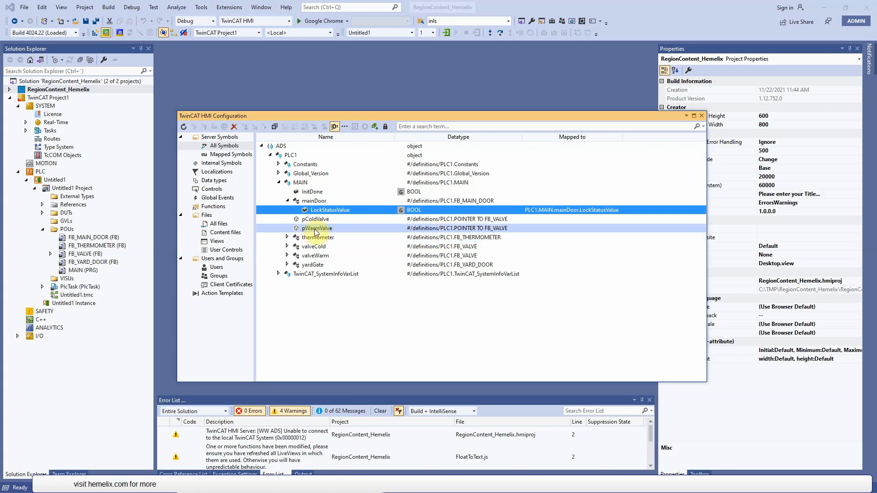
left_click(286, 237)
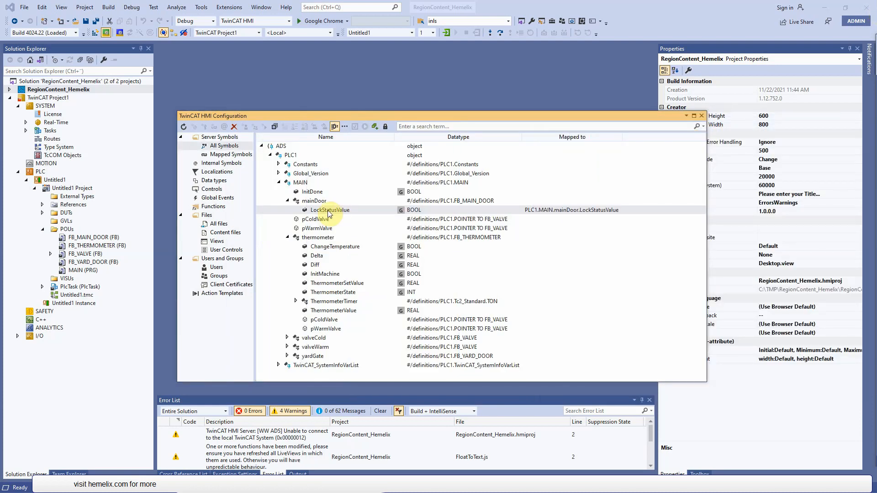
double_click(331, 248)
left_click(335, 259)
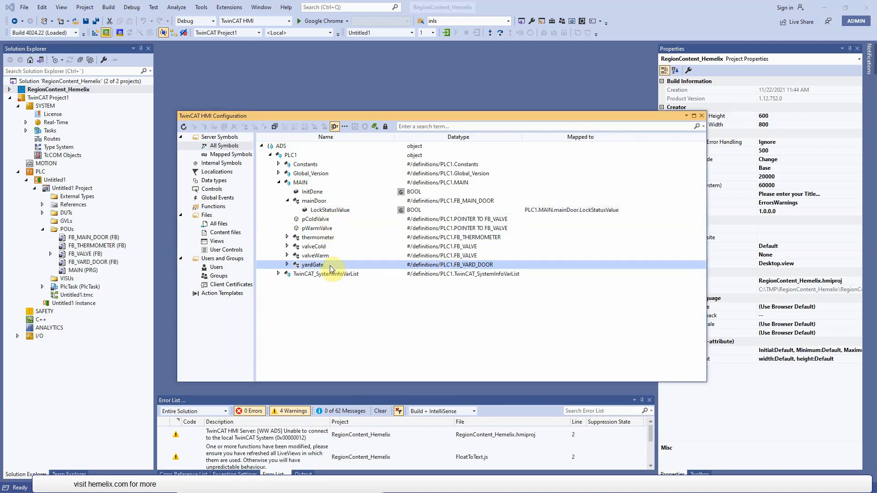
- Map ValveManipulation and ValveOpen of valveWarm and DoorPOS_X of yardGate as HMI server symbols
left_click(288, 256)
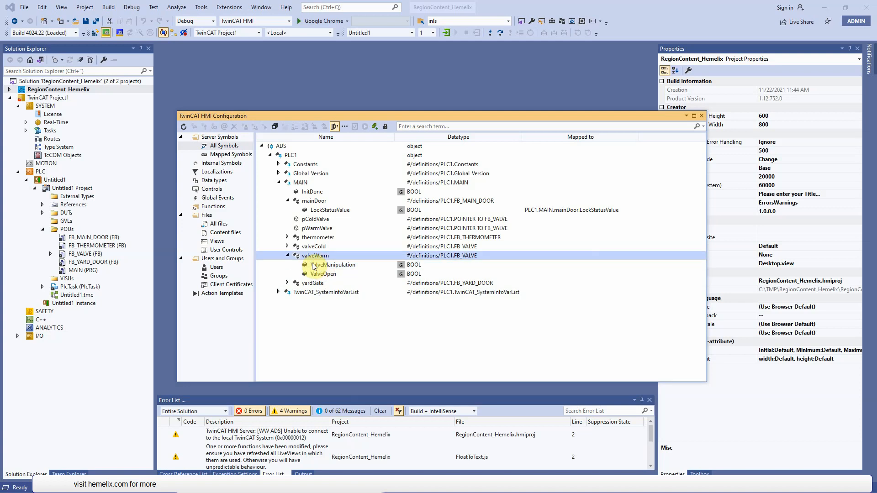
left_click(337, 266)
double_click(337, 275)
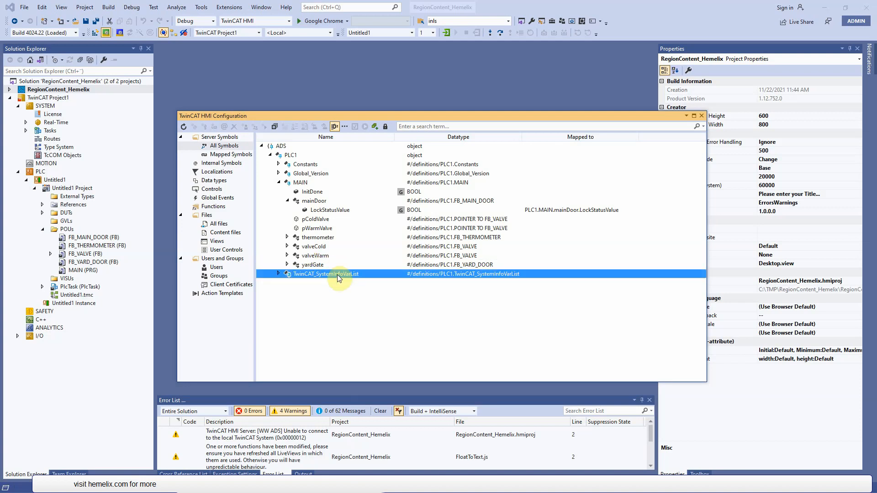
left_click(288, 265)
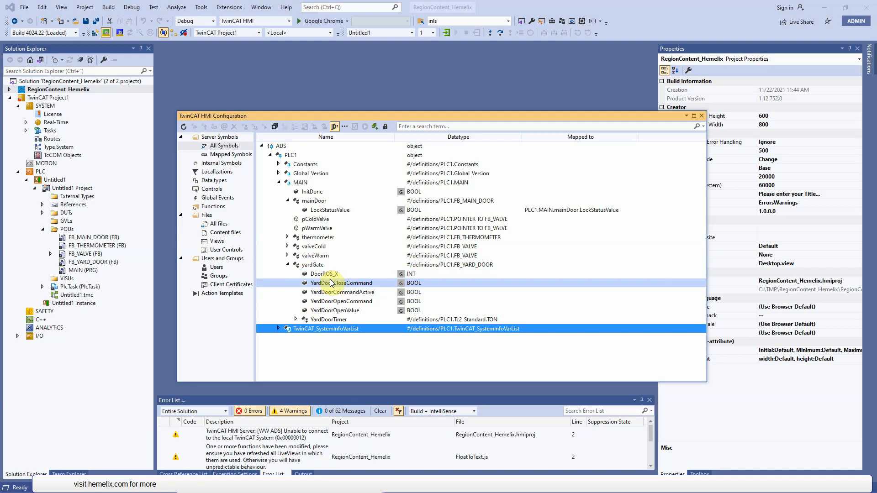
double_click(339, 274)
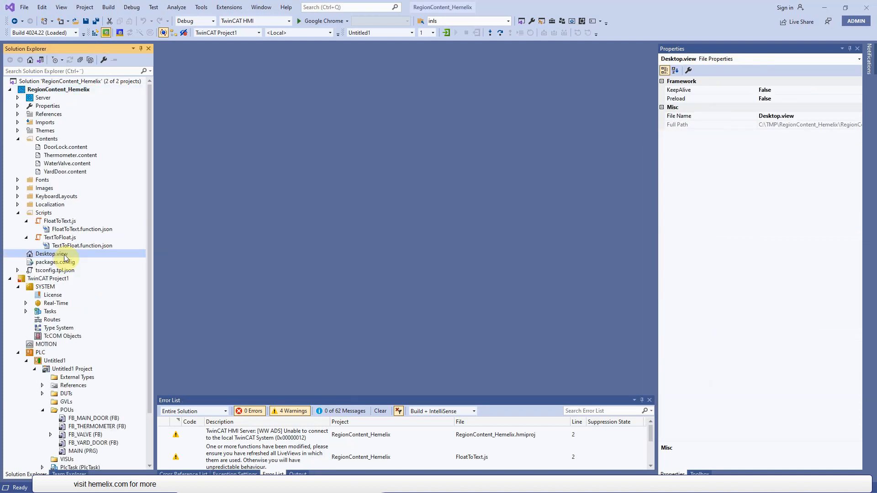
- Open Desktop.view and view the properties of the status value text block in the header
double_click(52, 254)
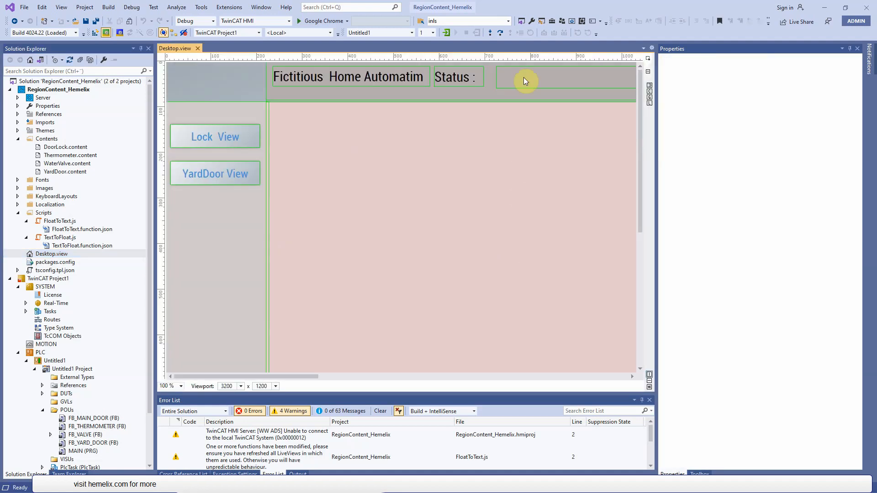
left_click(581, 83)
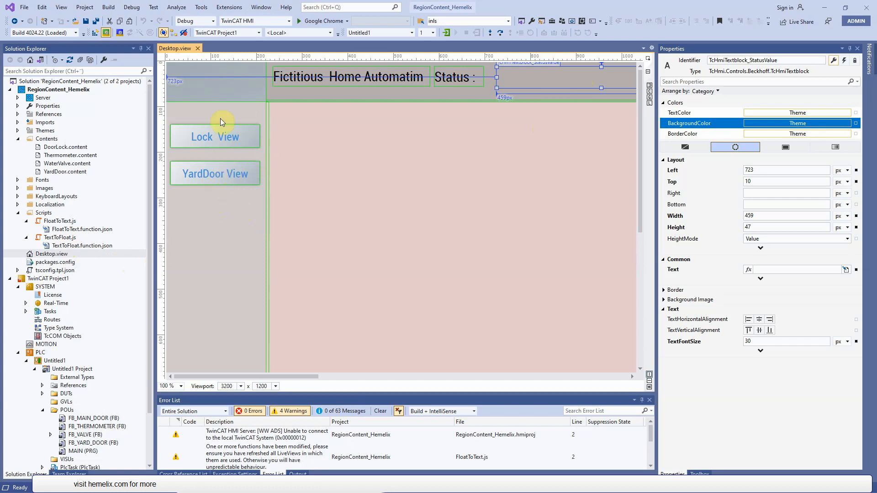
left_click(262, 8)
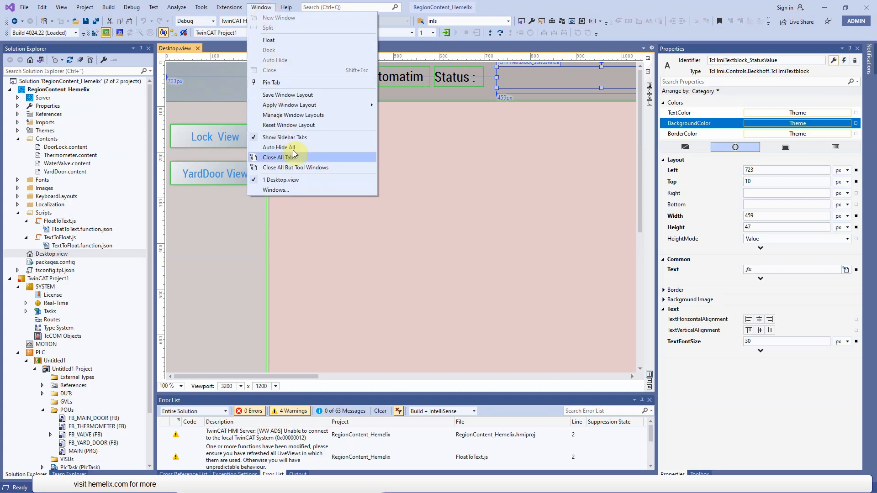
mouse_move(239, 8)
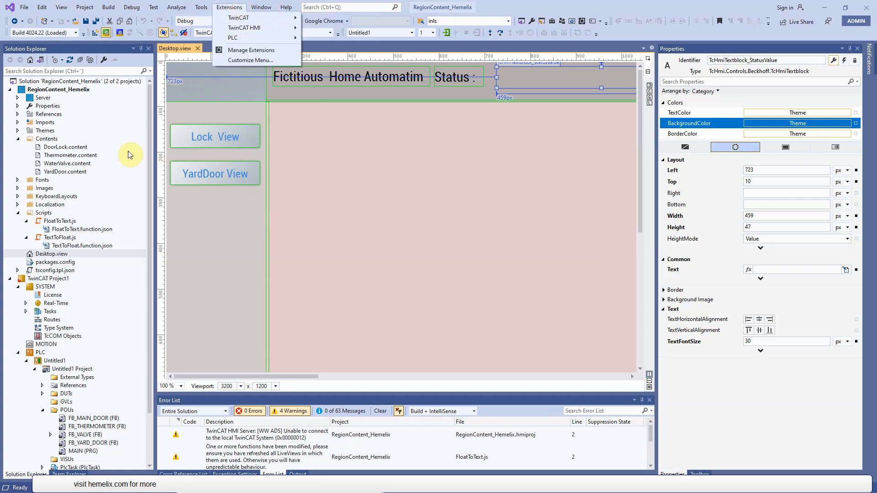
- Reopen the TwinCAT HMI Configuration window for the RegionContent_Hemelix project and show its internal symbols
left_click(63, 91)
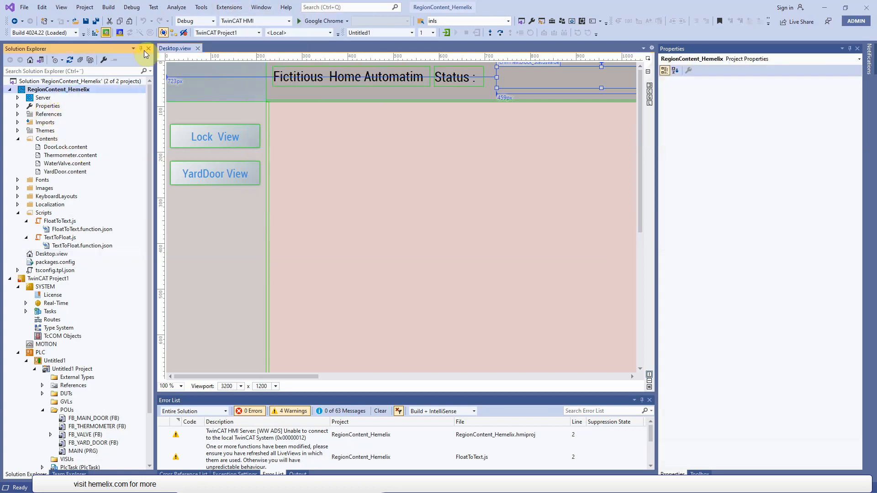
left_click(218, 9)
mouse_move(245, 32)
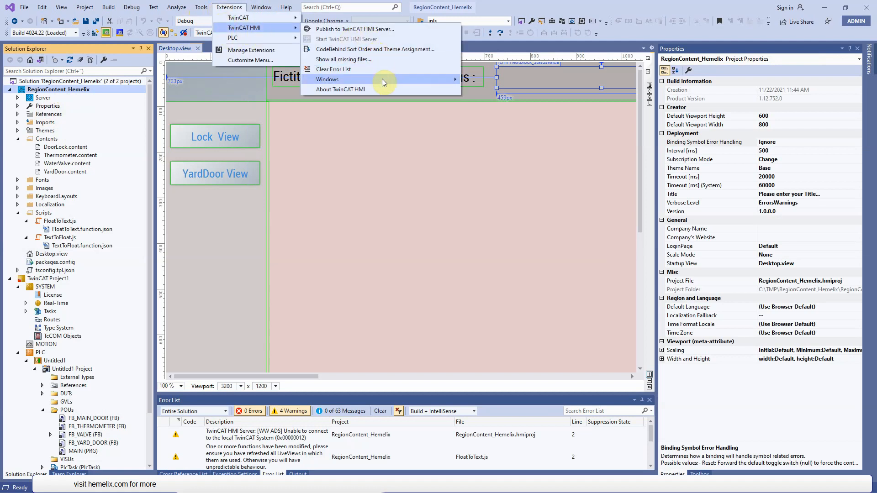
mouse_move(382, 78)
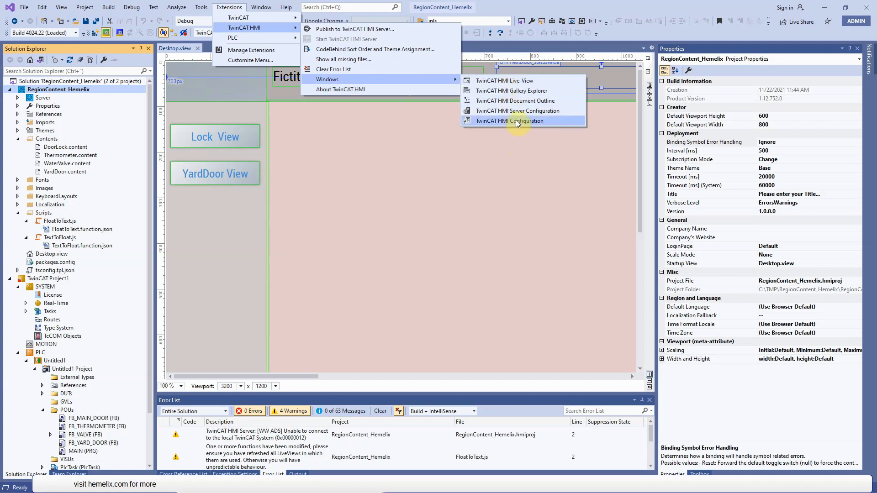
left_click(517, 121)
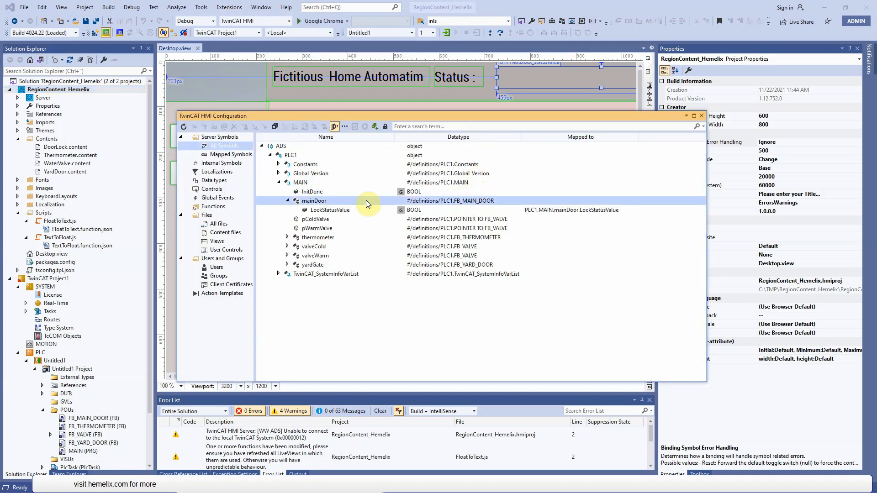
left_click(221, 163)
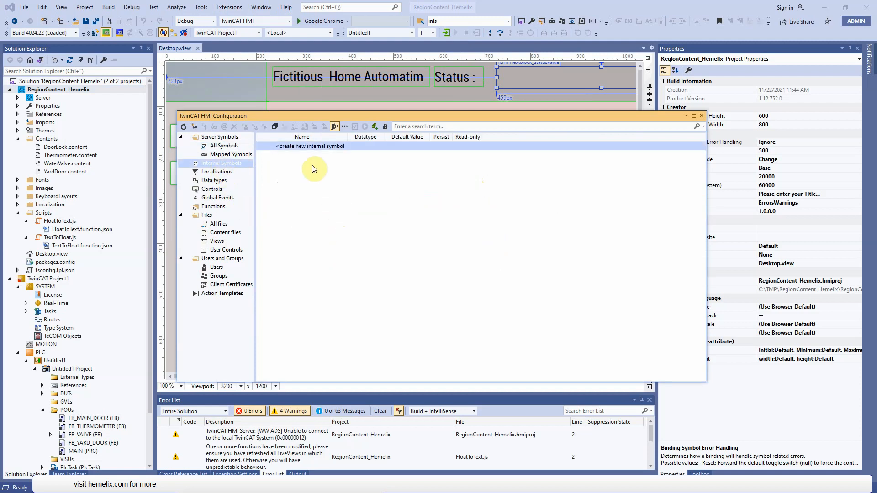
- Create a persistent String internal symbol named maindoorlock with the default value "Main door lock OK!"
left_click(306, 149)
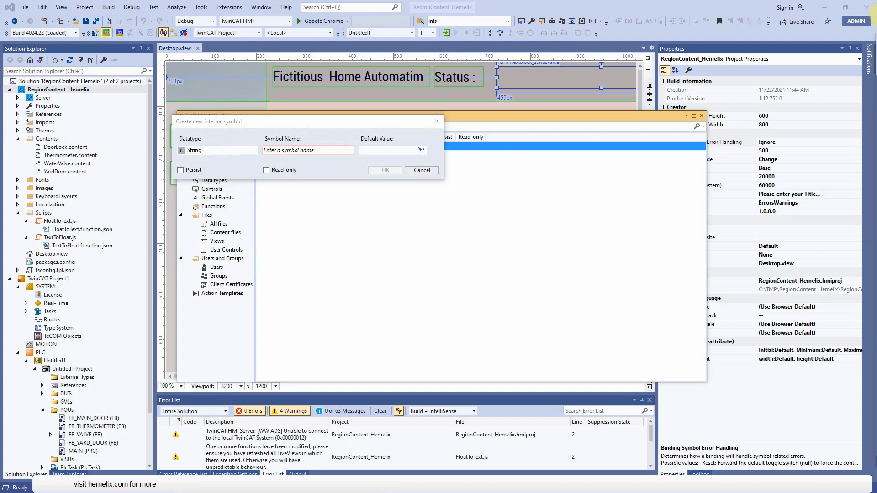
left_click(305, 151)
type("maindoorlock")
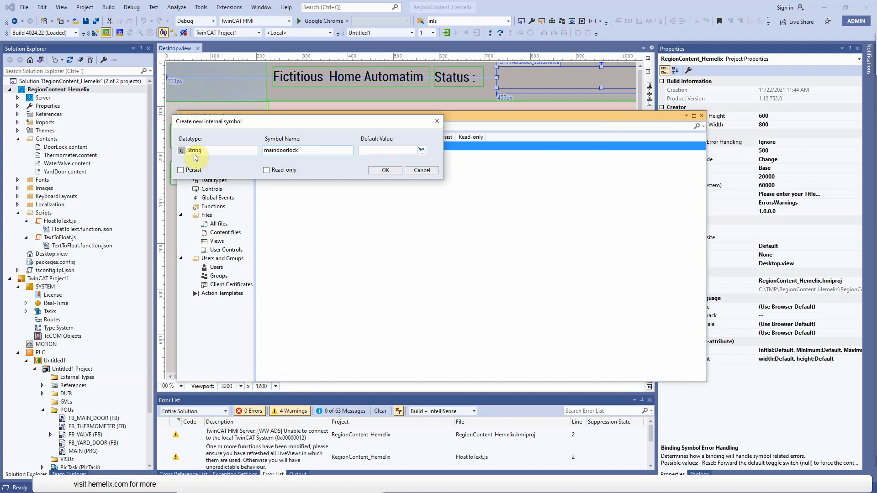
left_click(876, 13)
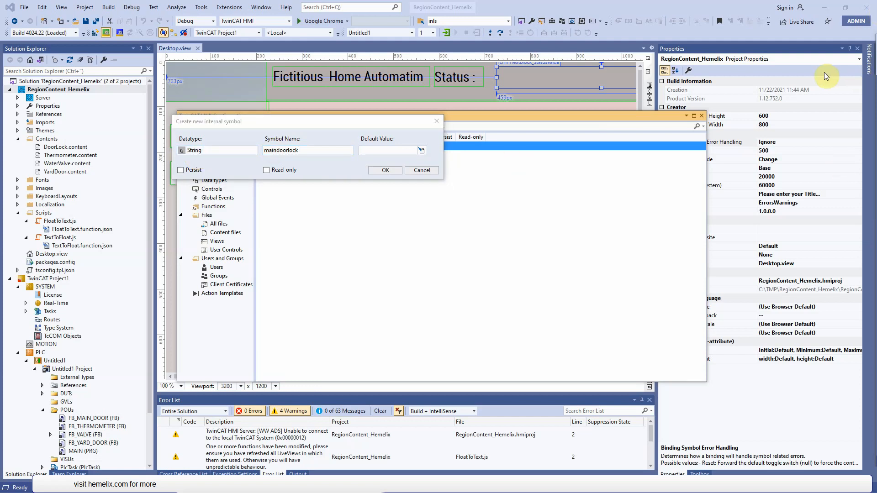
left_click(387, 151)
type("Main door lock OK!")
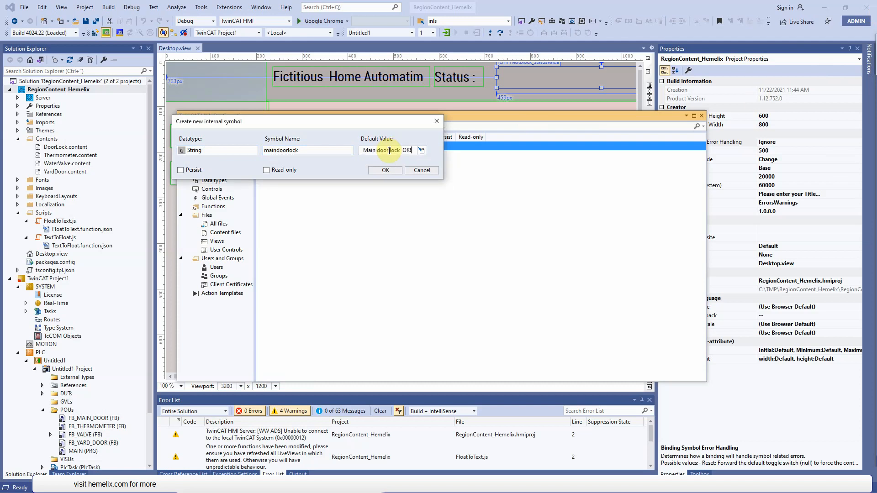
left_click(196, 172)
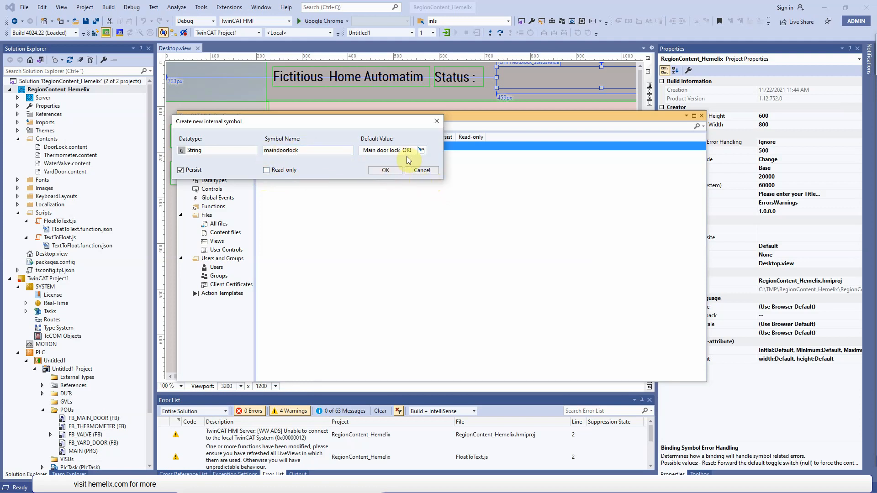
left_click(383, 170)
- Create a persistent String internal symbol named mainYardGate with the default value "Yard gate status OK!"
left_click(355, 163)
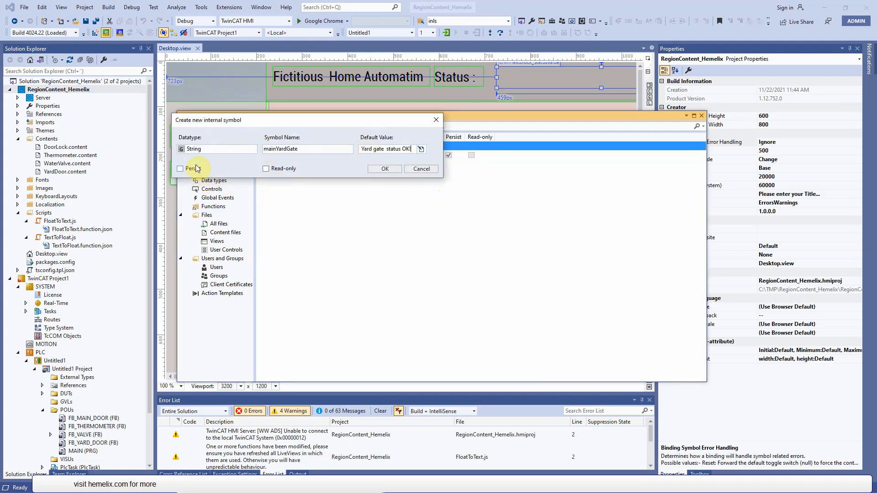
left_click(197, 169)
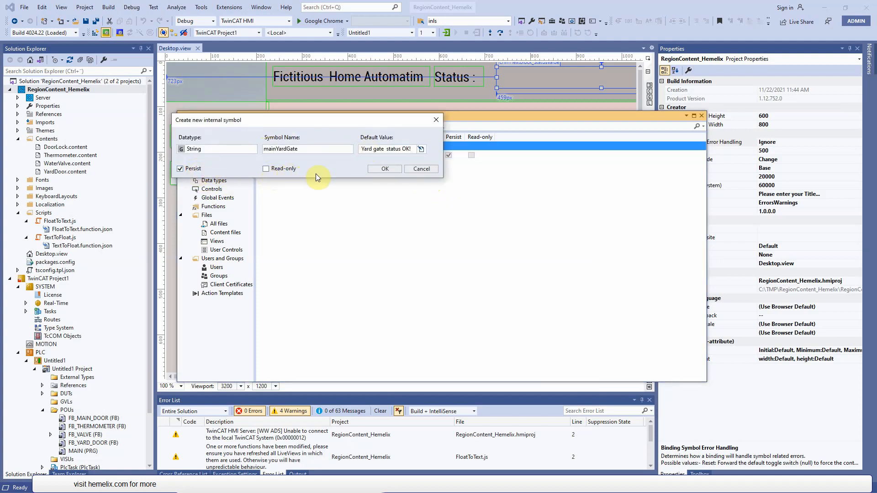
left_click(386, 170)
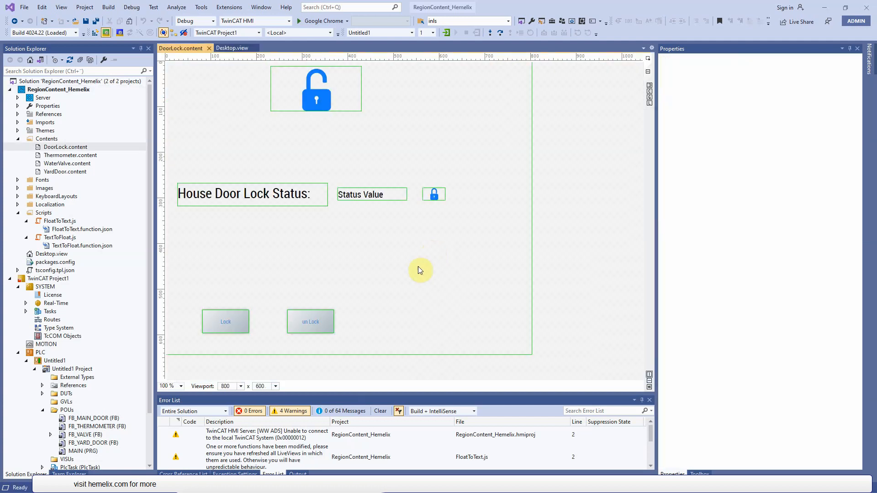
- View the Lock button's properties in DoorLock.content and close that content page
left_click(244, 328)
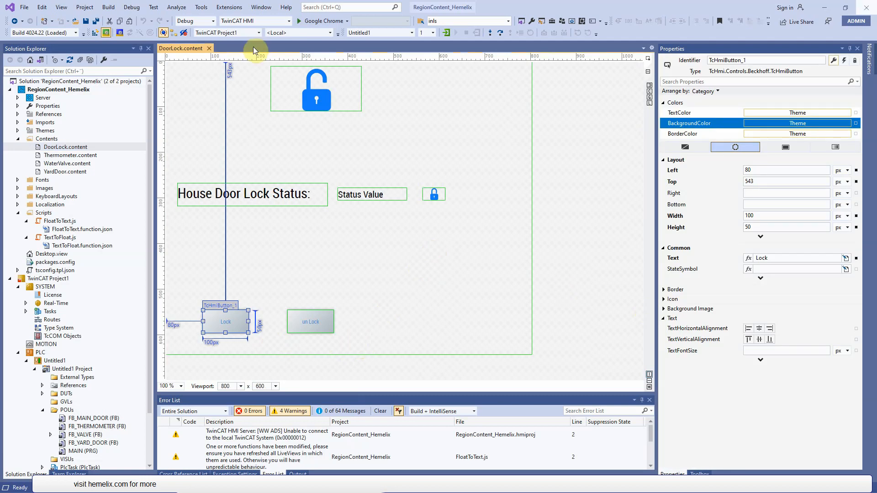
left_click(210, 49)
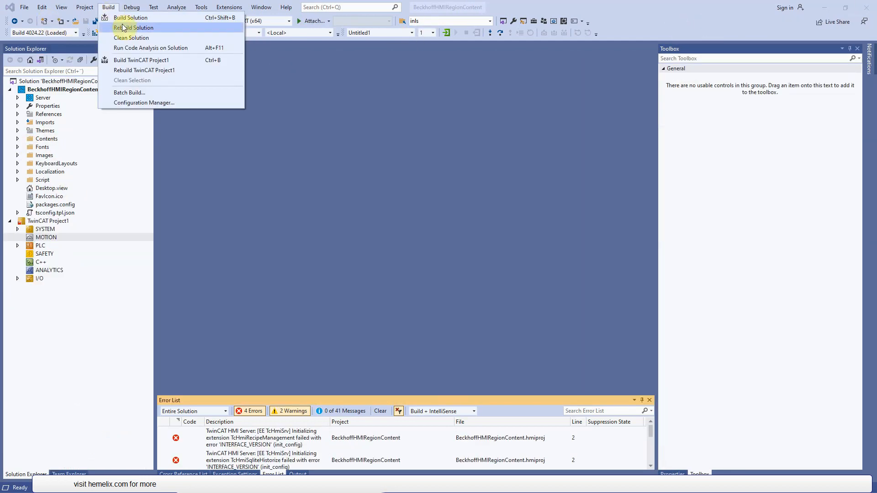
- Build the BeckhoffHMIRegionContent solution and open its TwinCAT HMI Configuration window
left_click(119, 16)
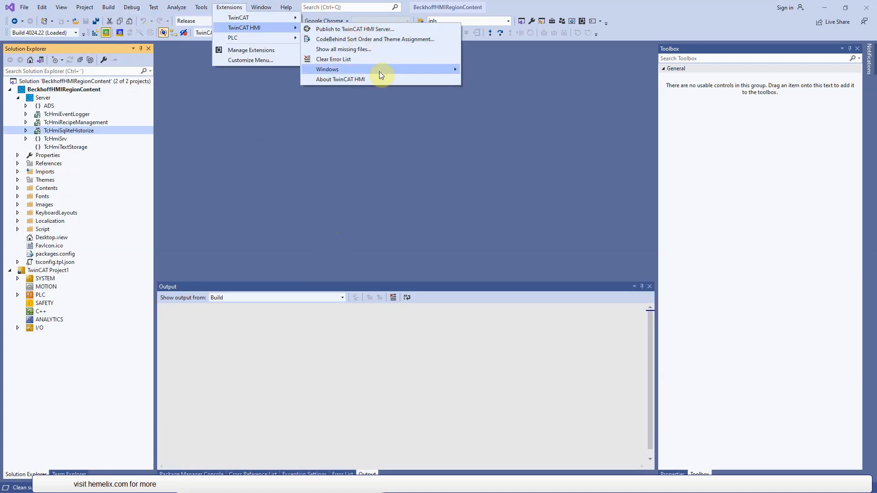
mouse_move(380, 71)
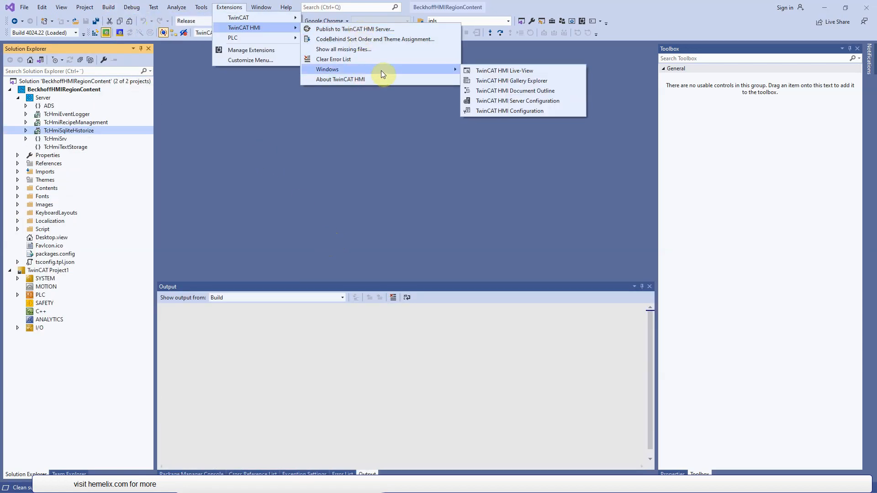
left_click(528, 111)
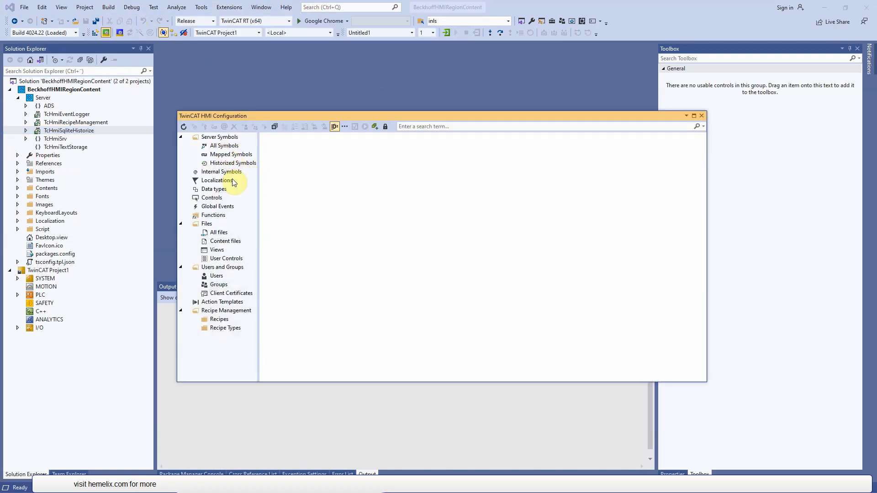
- Examine the names, datatypes and default values of the internal symbols and close the configuration window
left_click(223, 172)
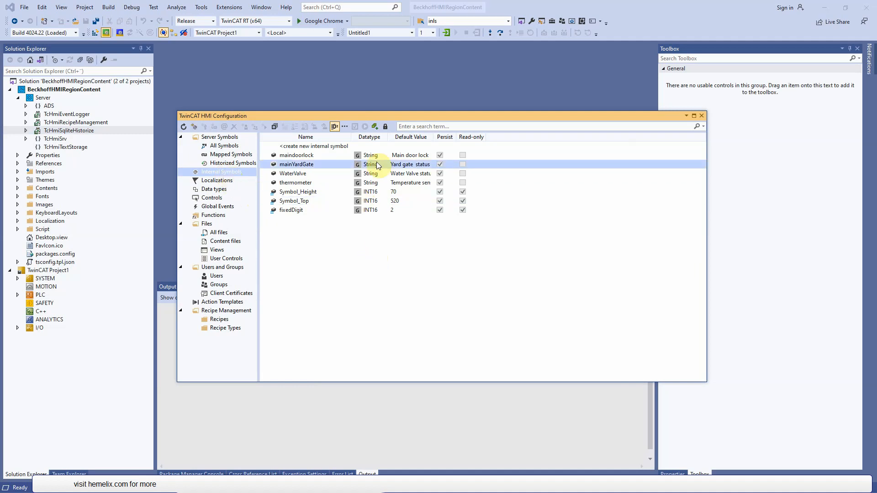
left_click_drag(352, 137, 374, 137)
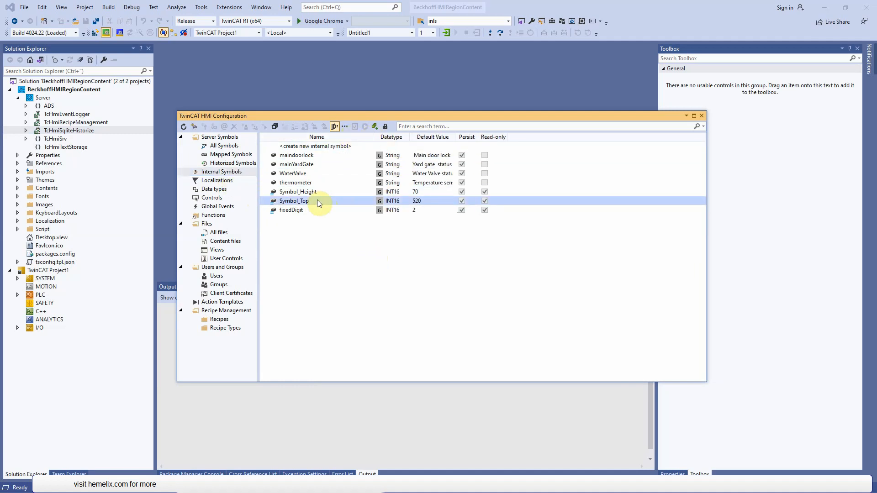
left_click(310, 183)
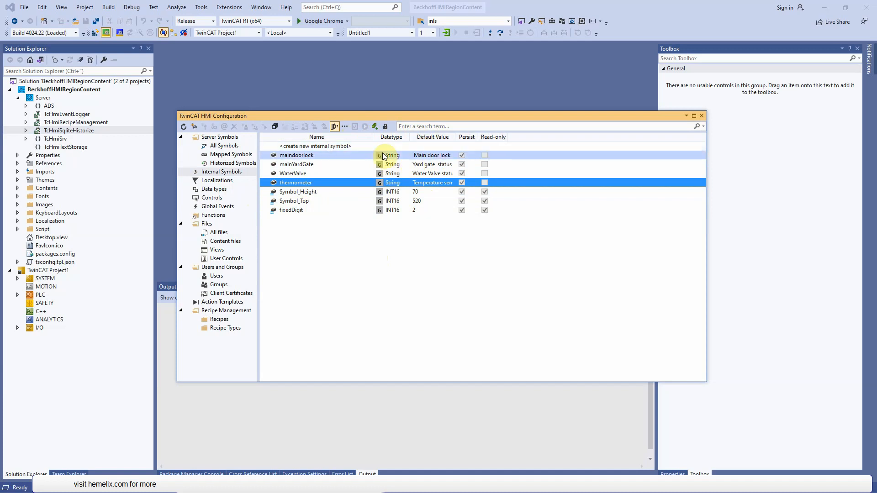
left_click(702, 116)
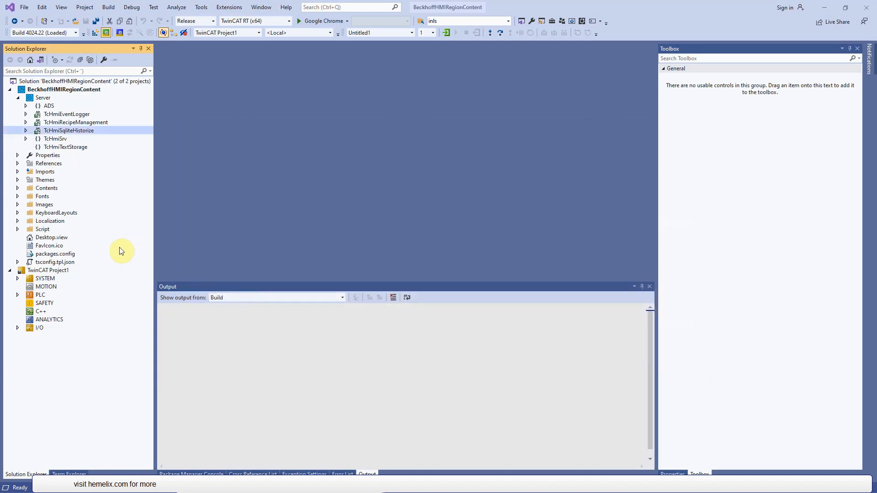
- Open Desktop.view of BeckhoffHMIRegionContent and enlarge the design area's height and the width of the properties area
left_click(65, 239)
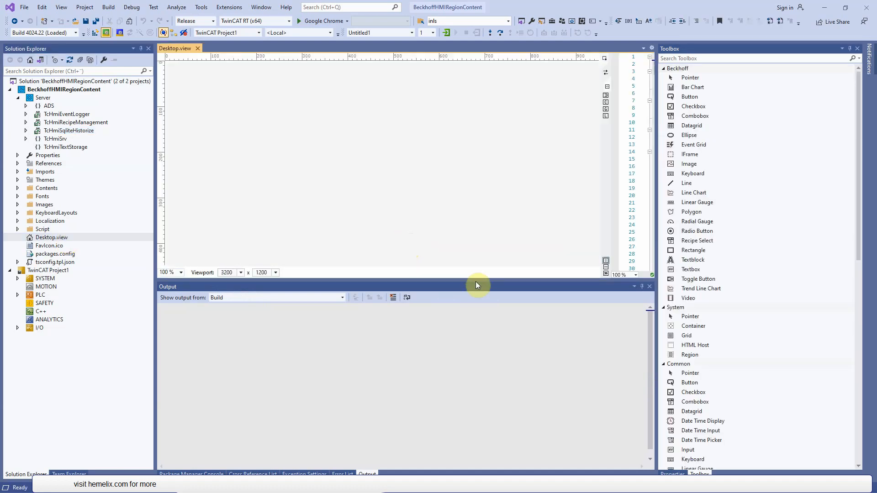
left_click_drag(475, 281, 481, 371)
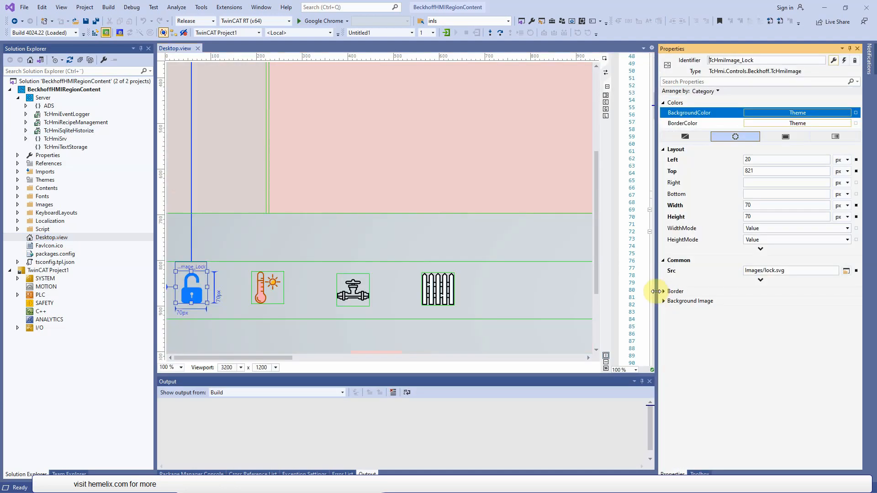
left_click_drag(656, 291, 496, 280)
- View the events of the lock image and the content area region in Desktop.view
left_click(844, 60)
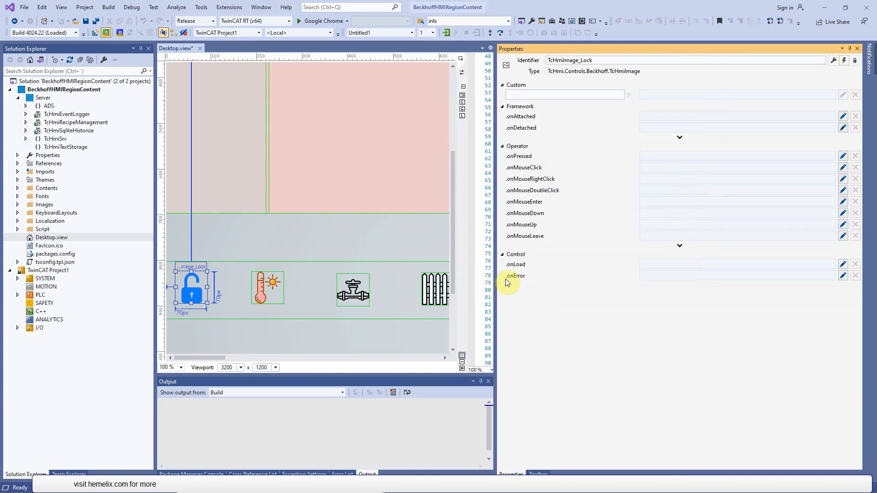
left_click(283, 223)
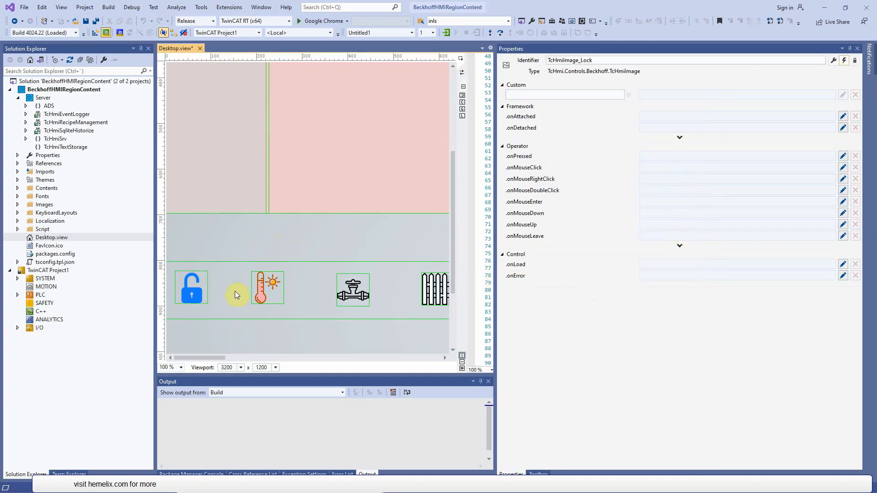
left_click(187, 291)
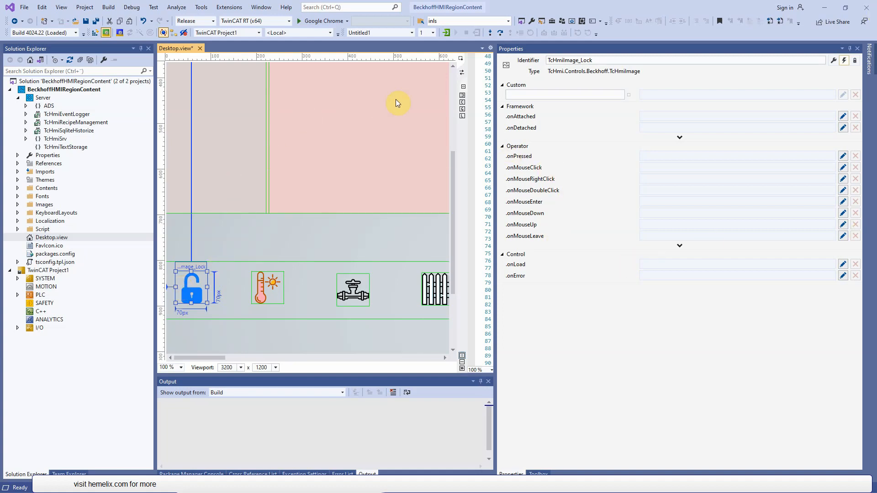
left_click(365, 125)
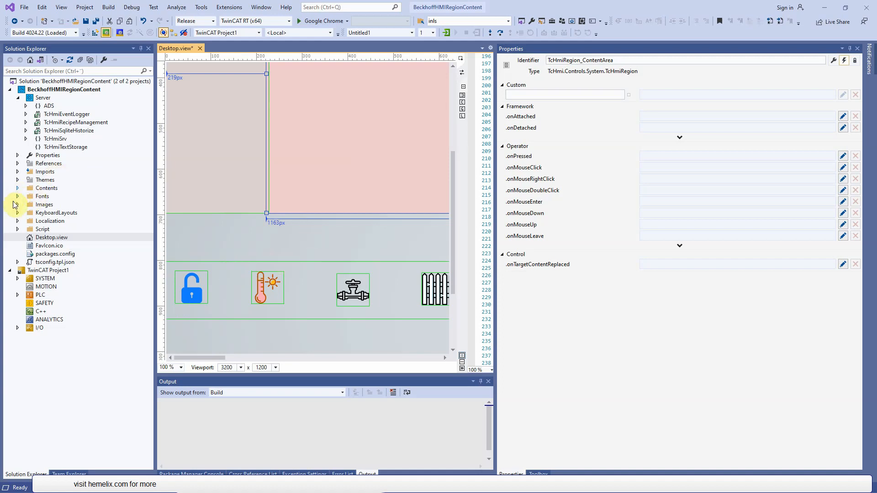
- Expand the Contents folder, view DoorLock.content and return to Desktop.view
left_click(18, 188)
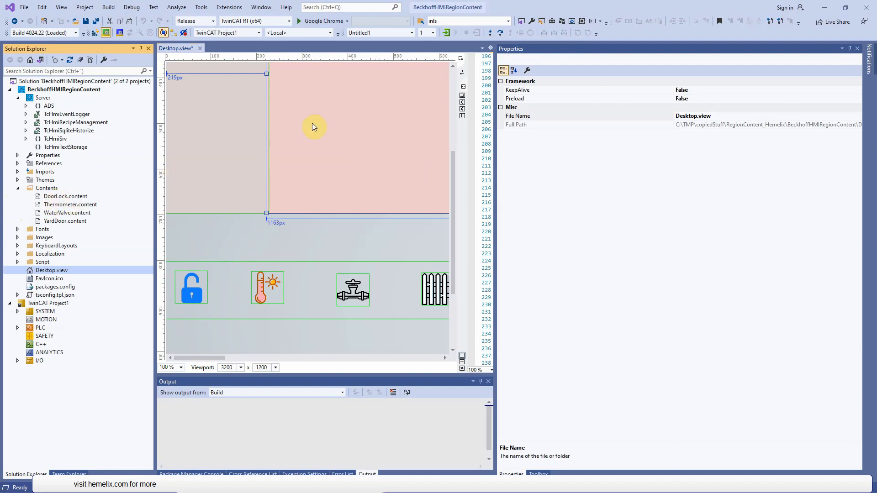
double_click(84, 196)
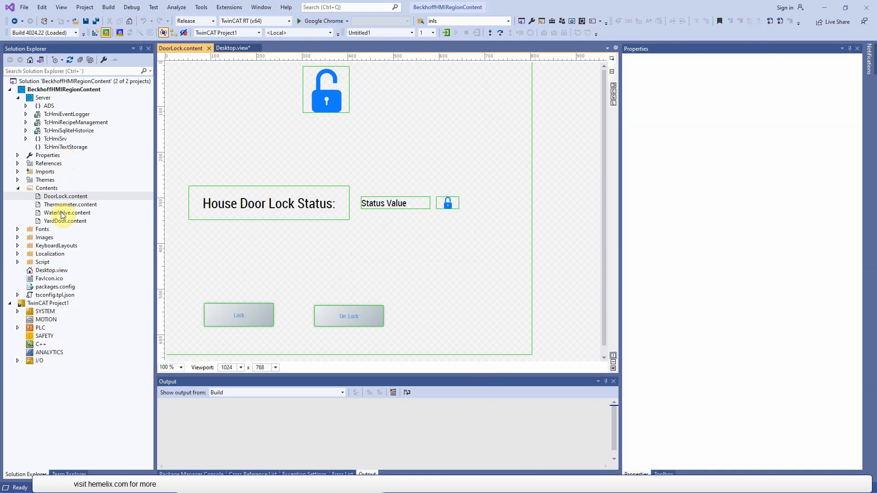
double_click(58, 272)
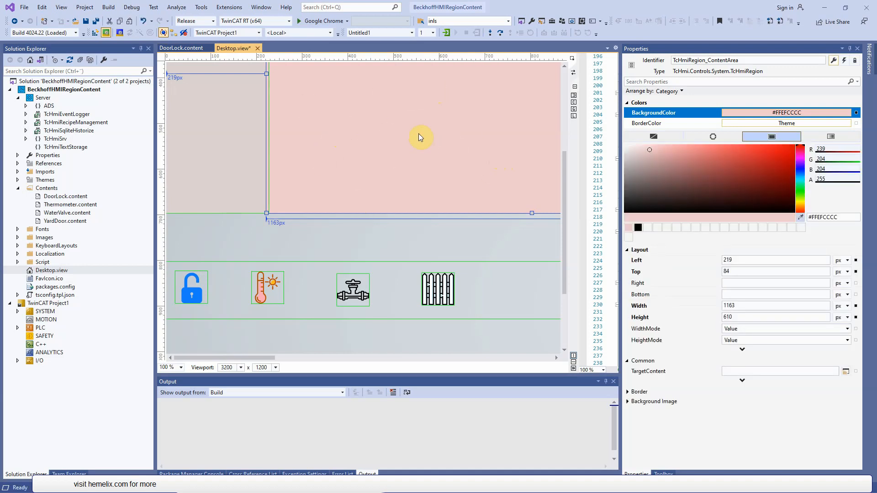
- Add a WriteToSymbol action to the onPressed event of TcHmiImage_Lock in an enlarged actions window
left_click(189, 290)
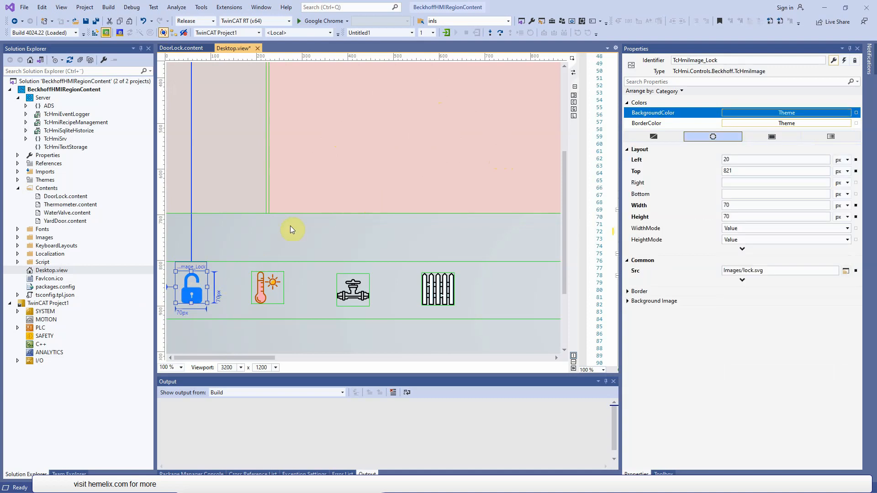
left_click(844, 60)
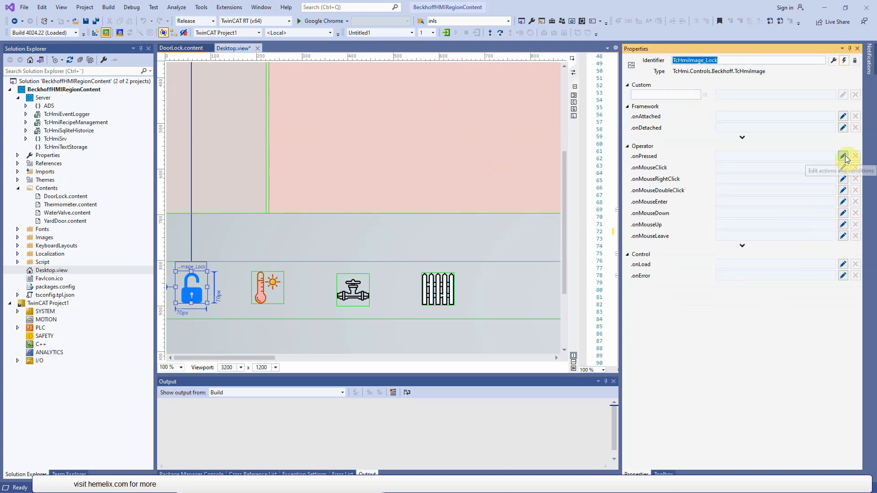
left_click(842, 157)
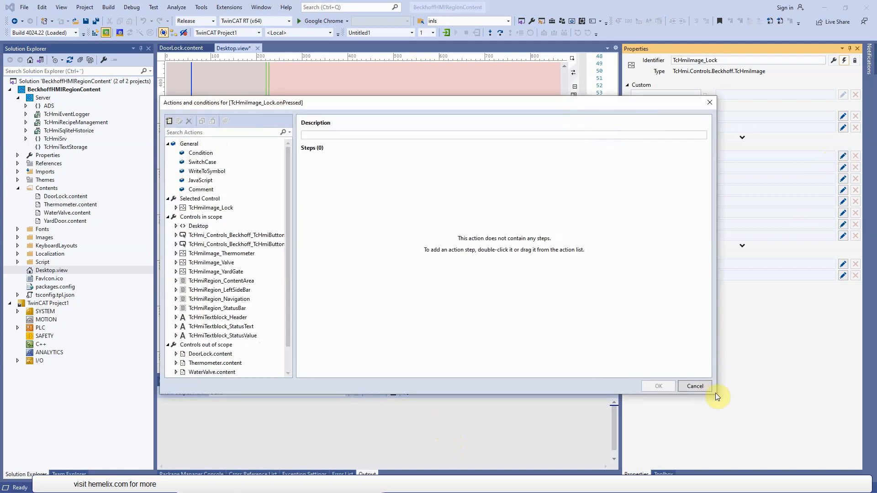
left_click_drag(716, 393, 838, 433)
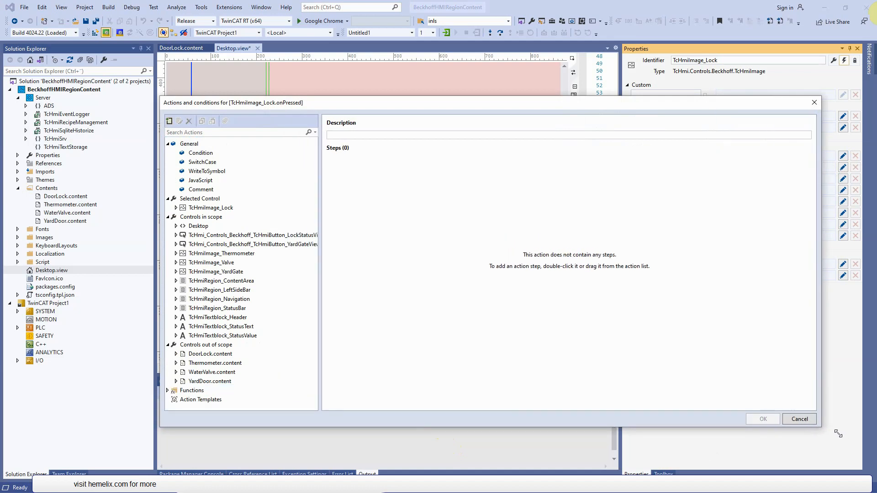
left_click_drag(203, 171, 366, 264)
- Bind the write action to the Left layout property of TcHmiRegion_ContentArea and set its value to 224
left_click(451, 166)
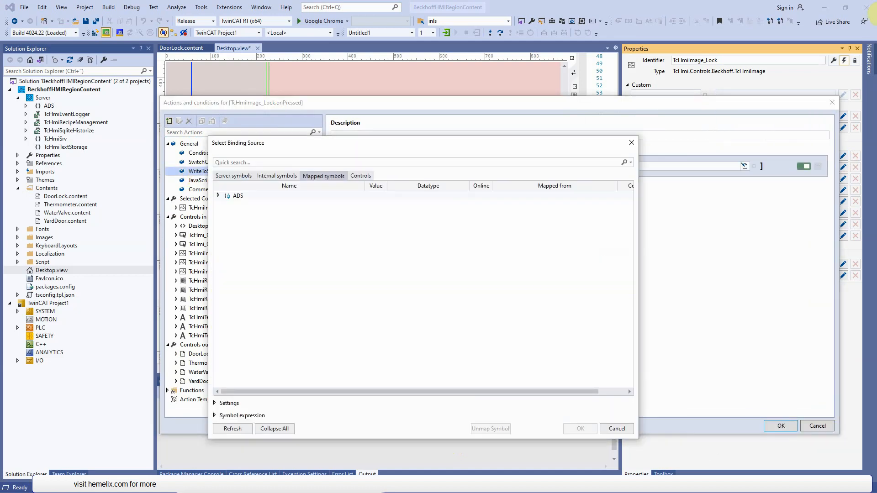
left_click(360, 176)
left_click(247, 214)
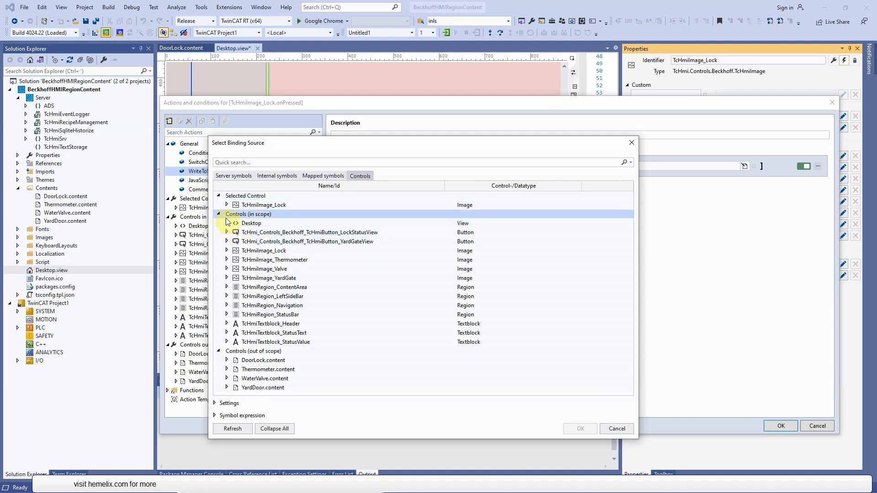
left_click(274, 277)
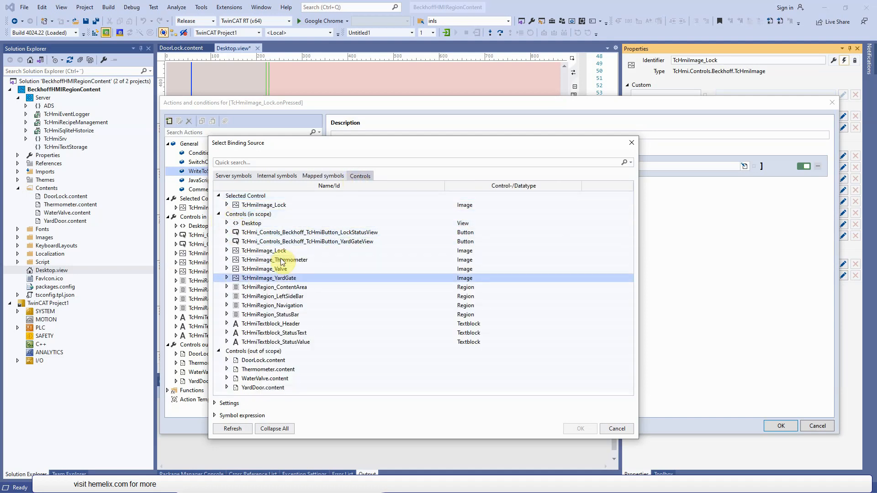
left_click(315, 270)
left_click(227, 287)
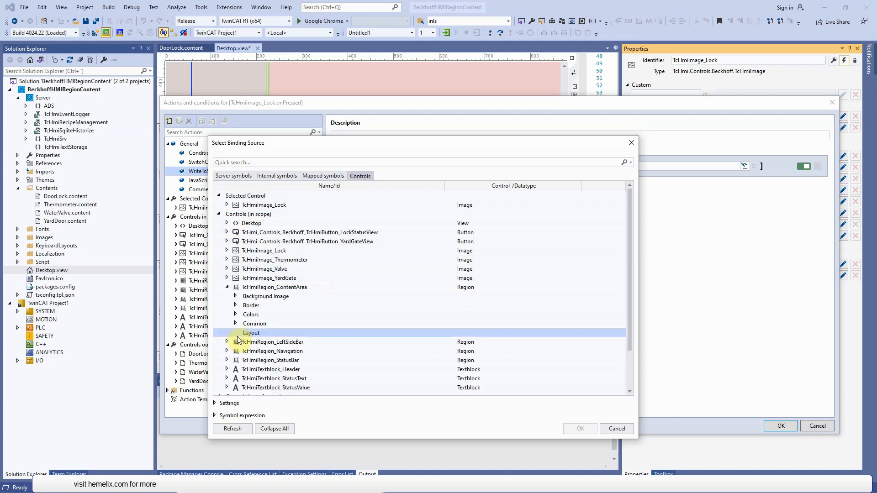
left_click(237, 335)
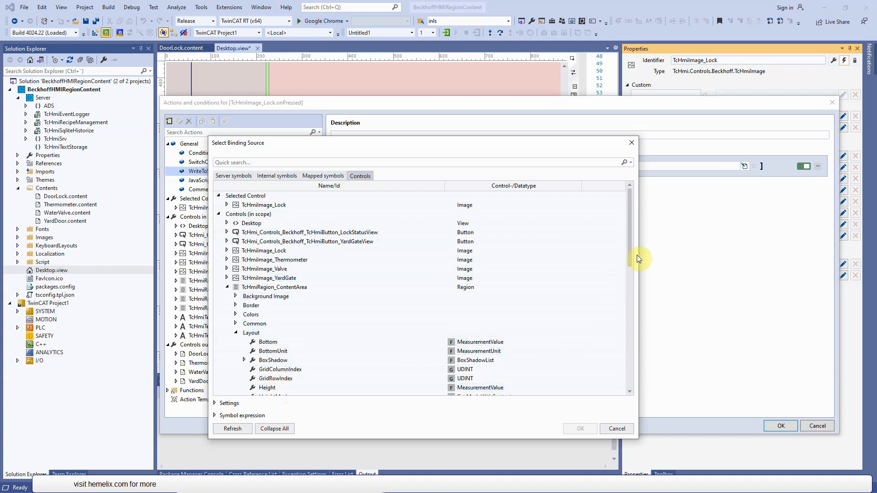
left_click_drag(629, 260, 634, 300)
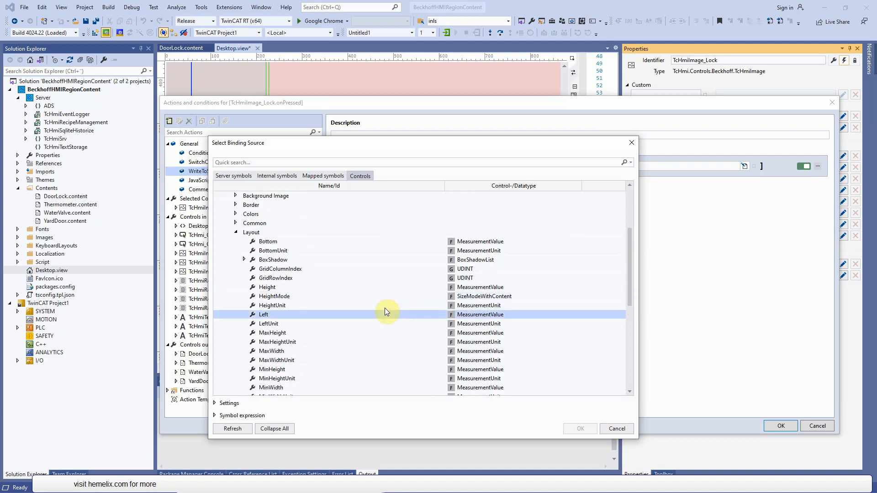
left_click(309, 316)
left_click(580, 428)
left_click(598, 171)
type("224")
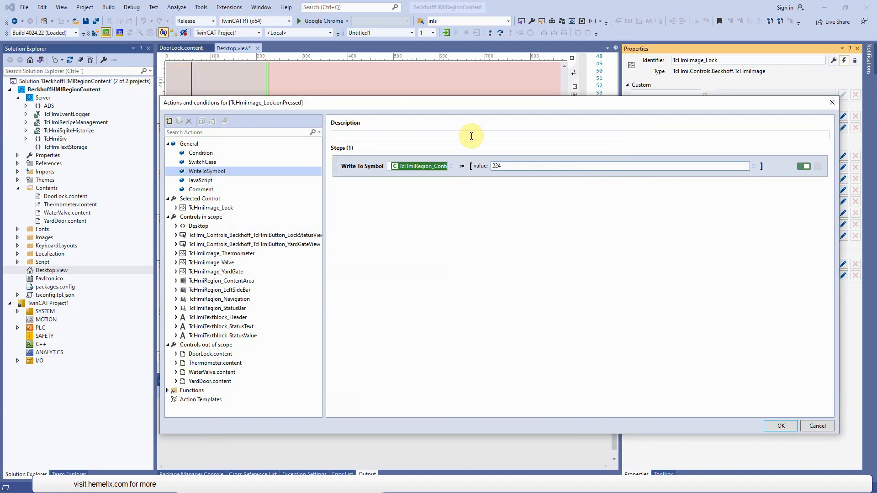
left_click(502, 219)
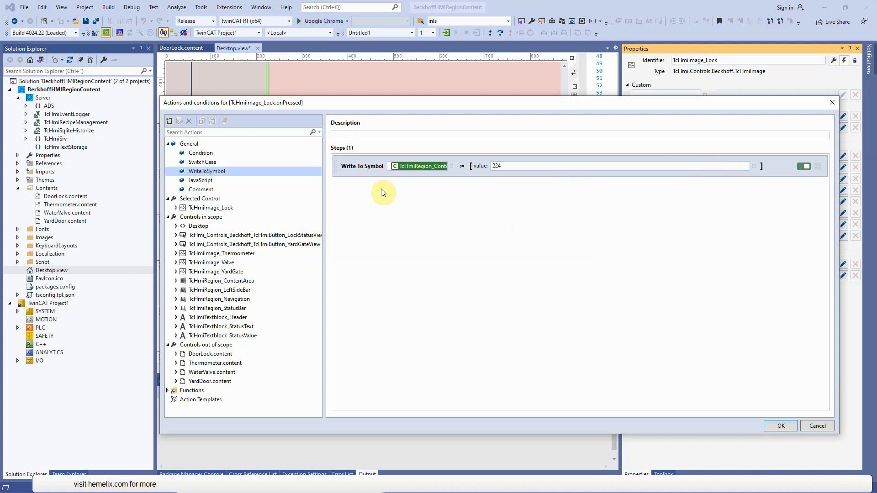
- Duplicate the write action and bind the copy to the Top layout property of TcHmiRegion_ContentArea
left_click(334, 169)
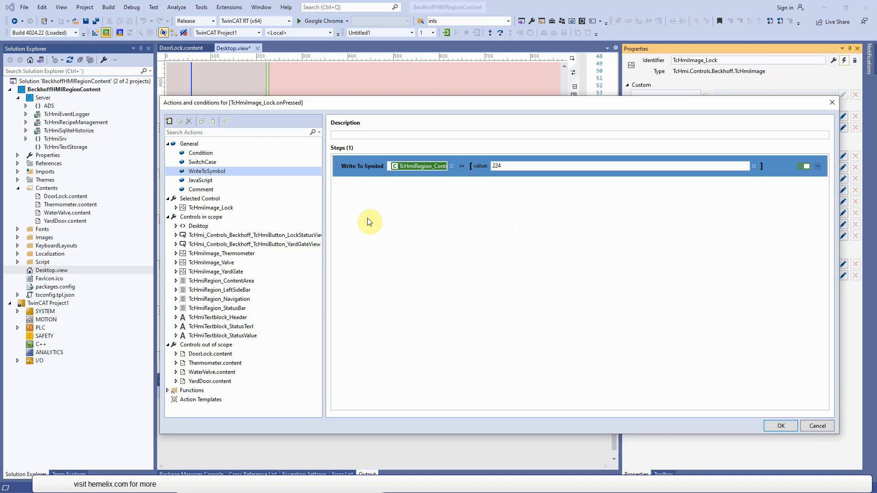
key("ctrl+v")
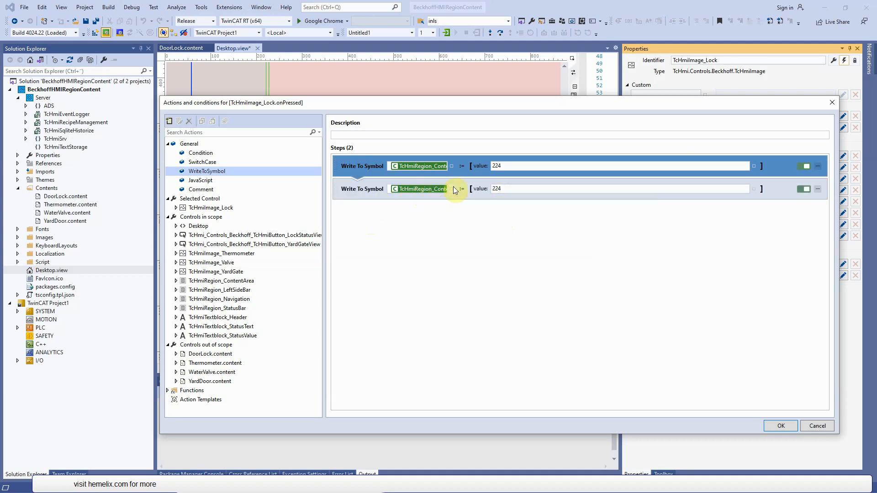
right_click(453, 191)
left_click(492, 213)
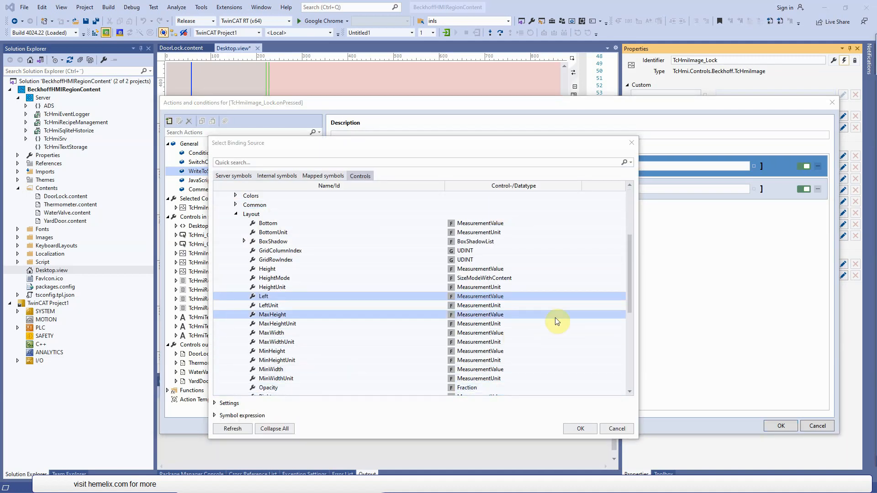
left_click_drag(631, 275, 629, 294)
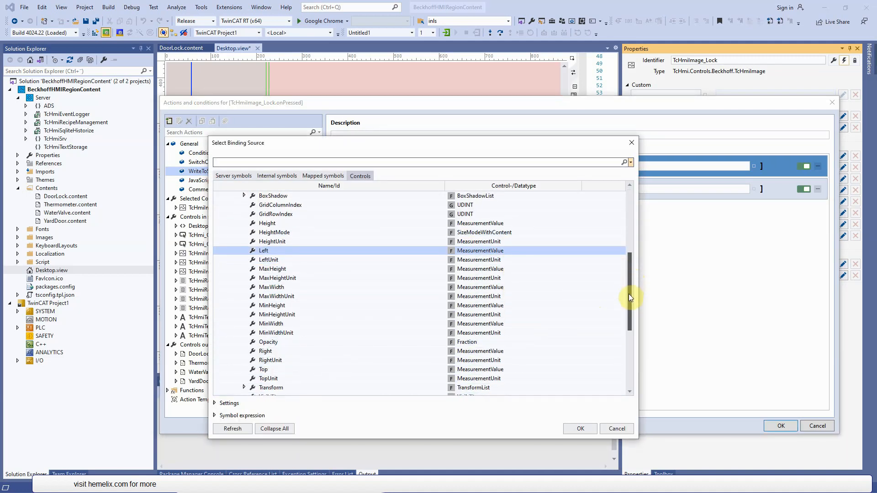
left_click(309, 370)
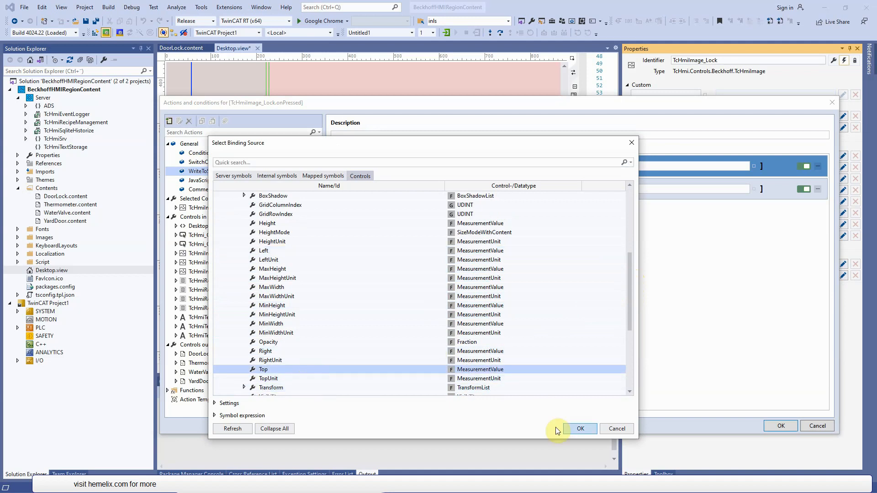
left_click(586, 429)
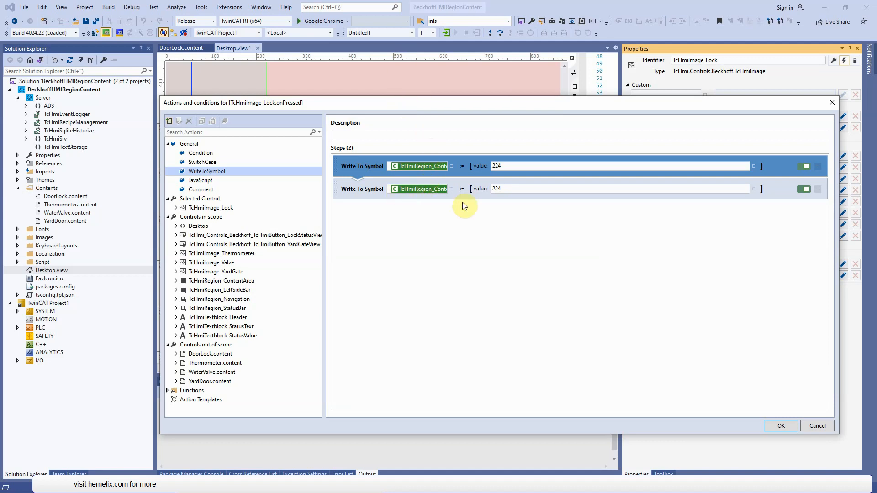
- Set the second write action's value to 87 and save the lock image's onPressed actions
left_click(513, 188)
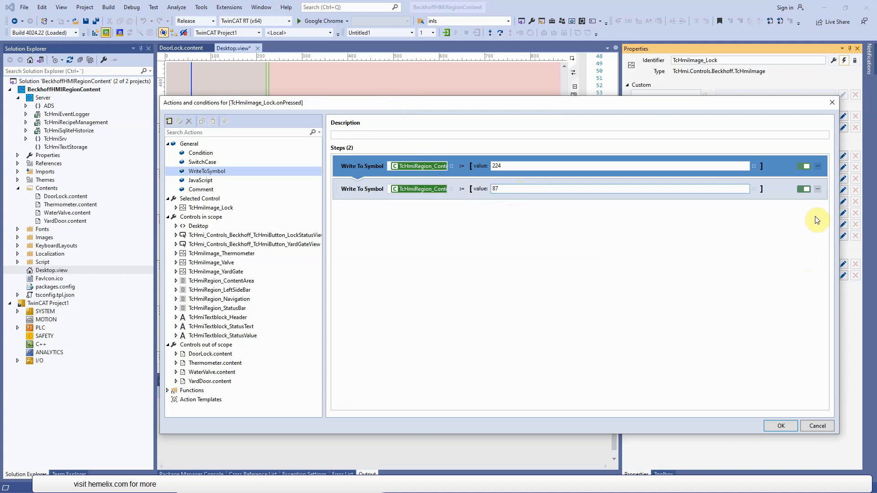
left_click(676, 167)
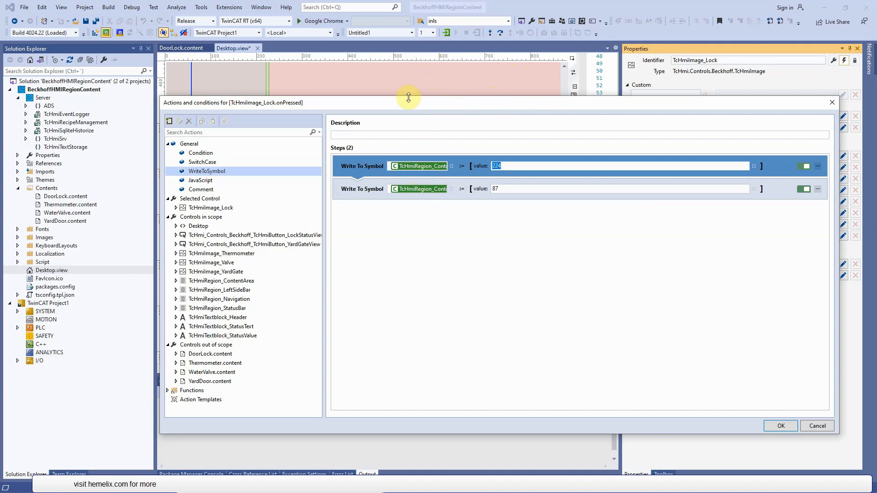
left_click(787, 430)
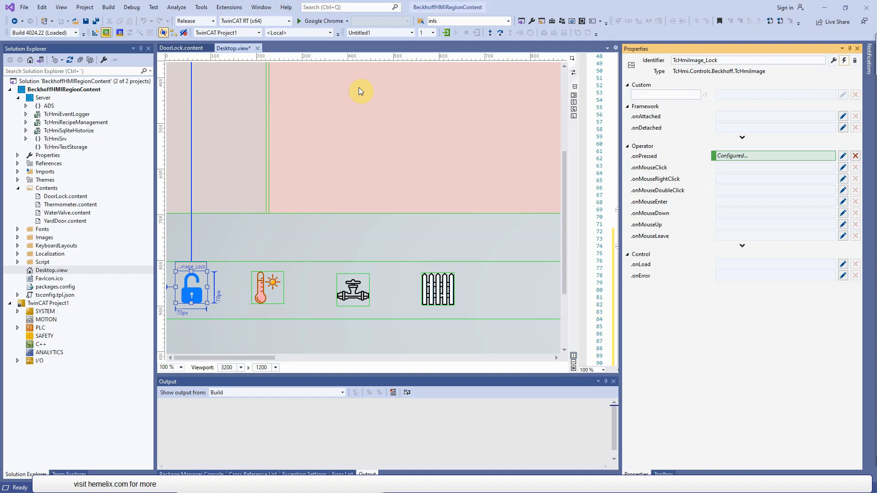
- Reopen the lock image's onPressed actions and duplicate the write action with value 87
left_click(191, 293)
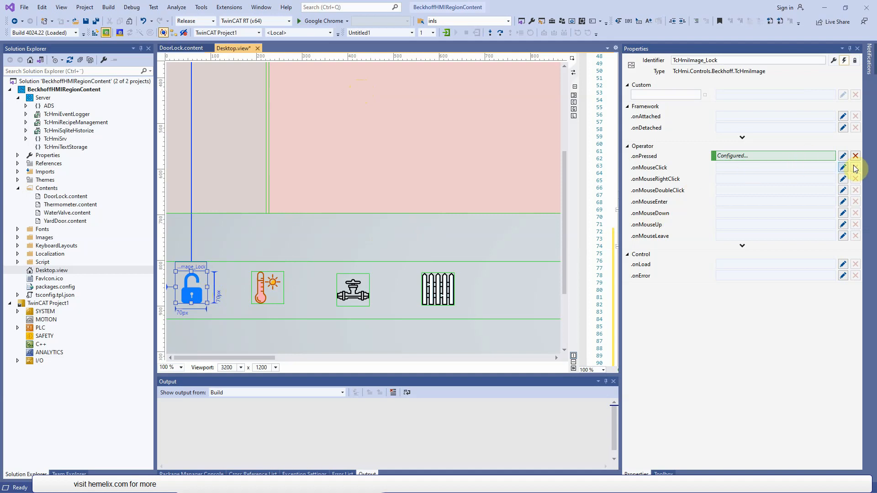
left_click(843, 156)
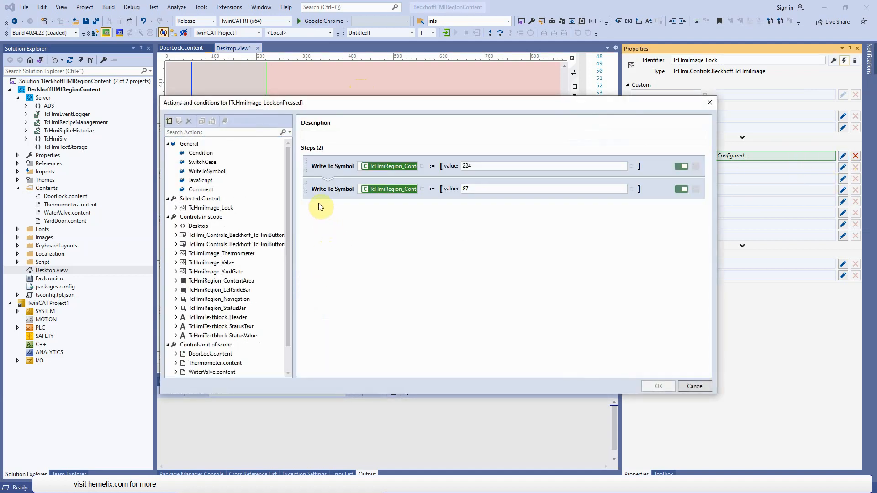
left_click(308, 191)
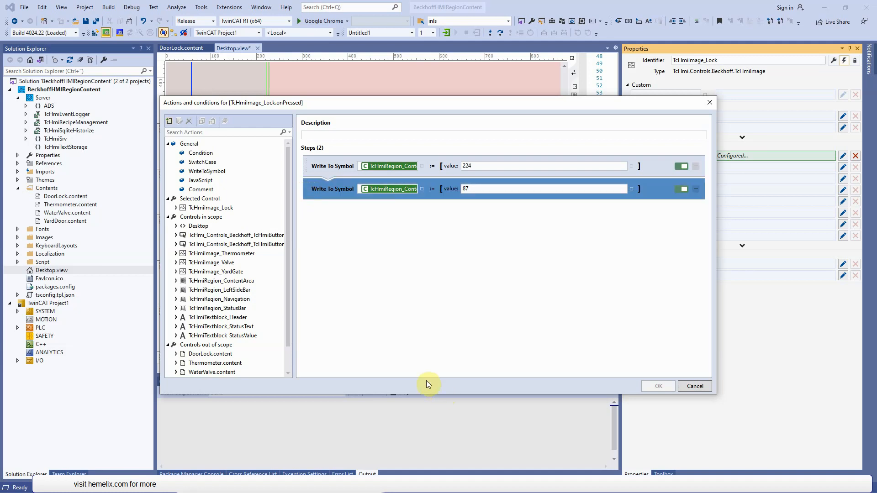
key("ctrl+c")
key("ctrl+v")
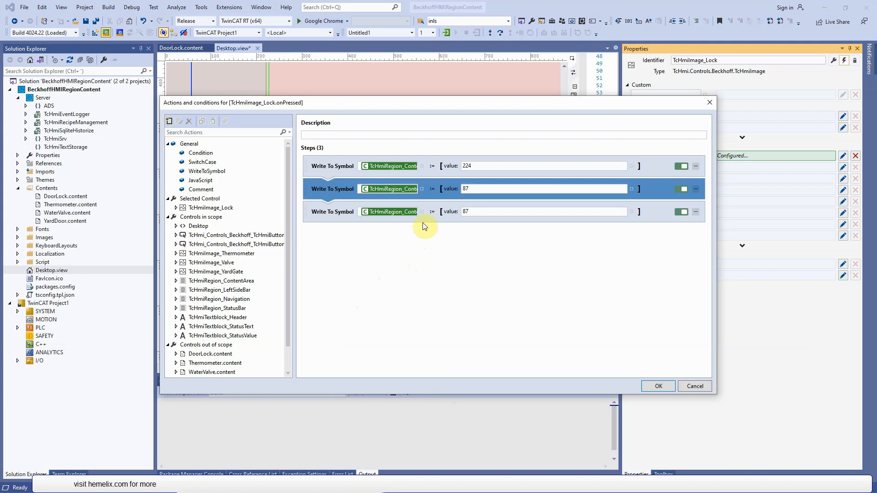
- Bind the third write action to the TargetContent property of TcHmiRegion_ContentArea and set its value to Contents/DoorLock.content
right_click(423, 211)
left_click(463, 231)
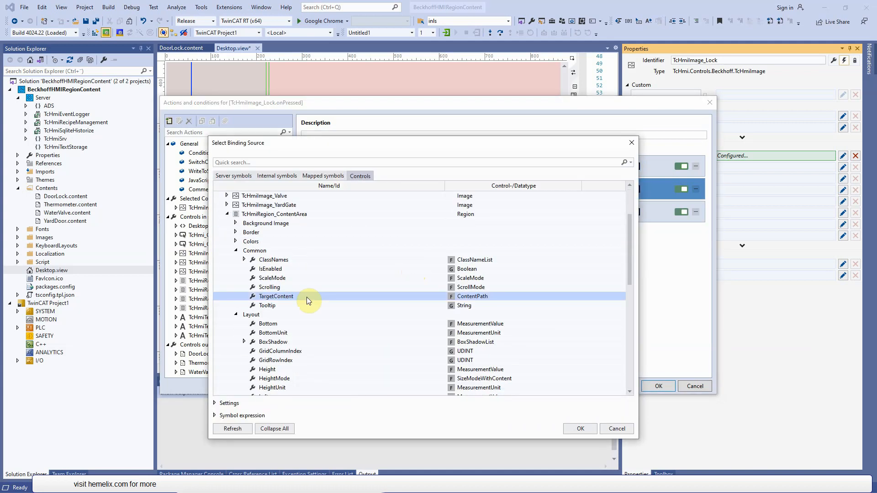
double_click(306, 297)
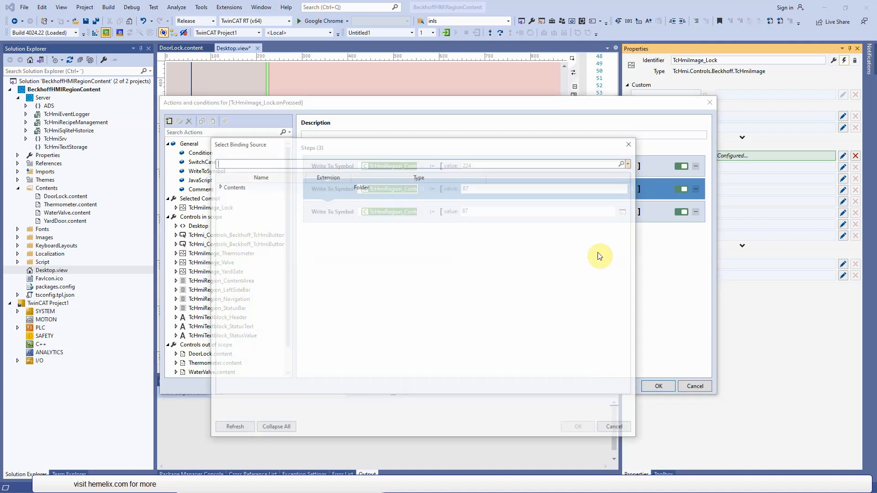
double_click(225, 186)
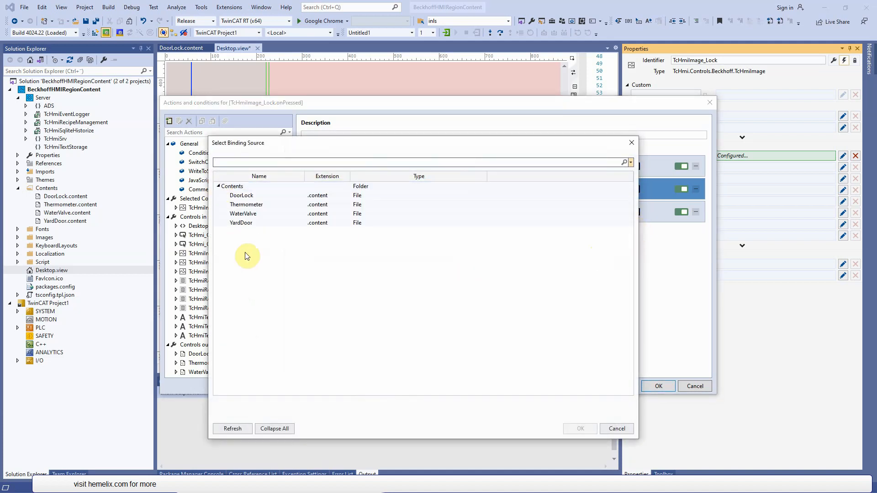
double_click(245, 197)
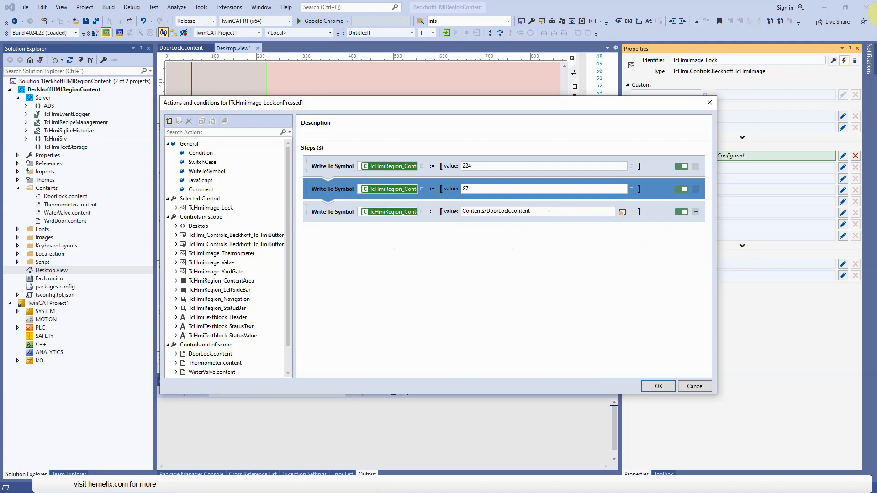
- Duplicate the DoorLock content write action and bind the copy to the Text property of TcHmiTextblock_StatusText
left_click(306, 216)
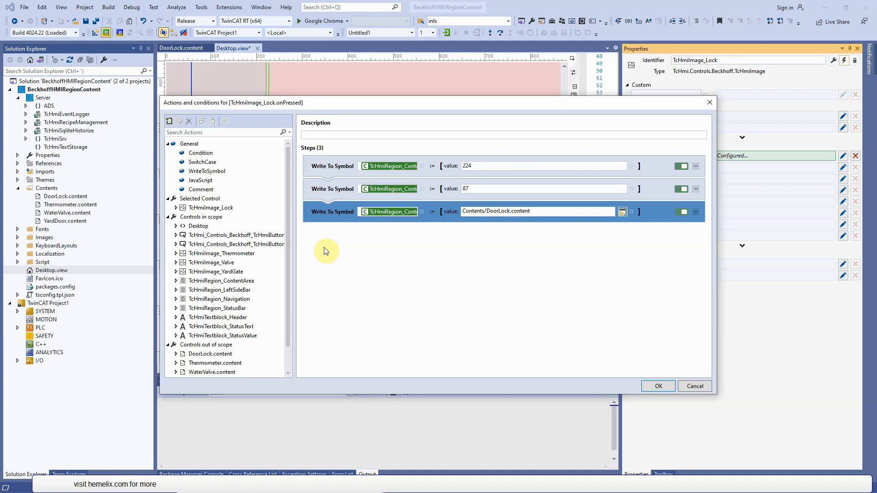
key("ctrl+v")
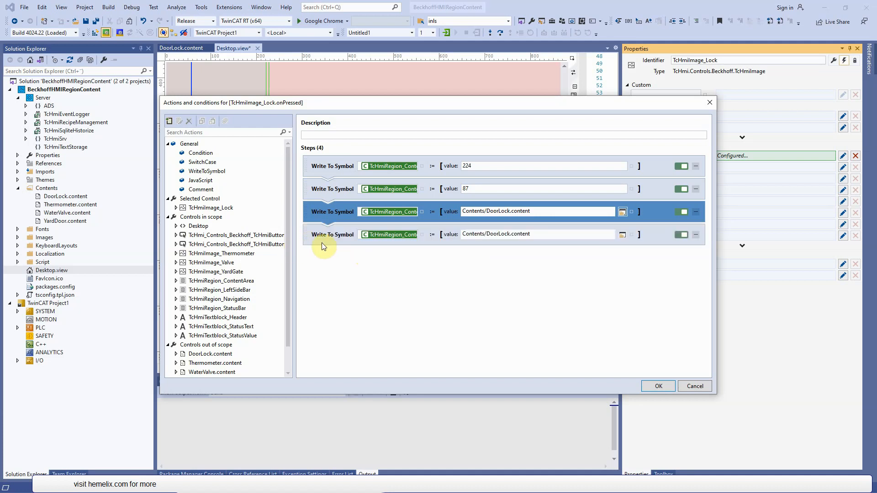
right_click(420, 235)
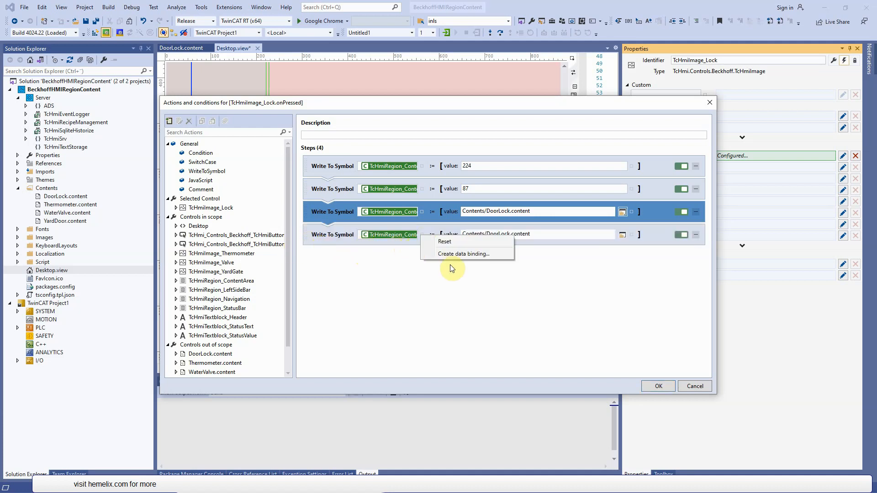
left_click(464, 254)
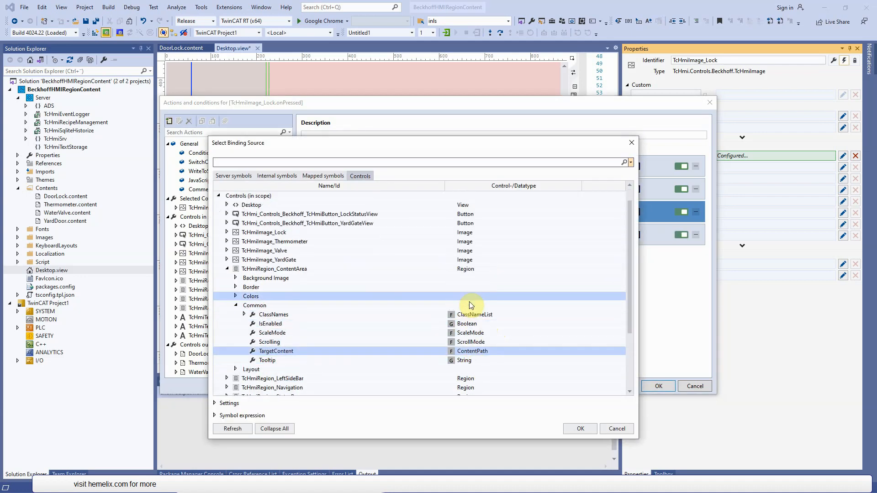
scroll(470, 301, "up", 1)
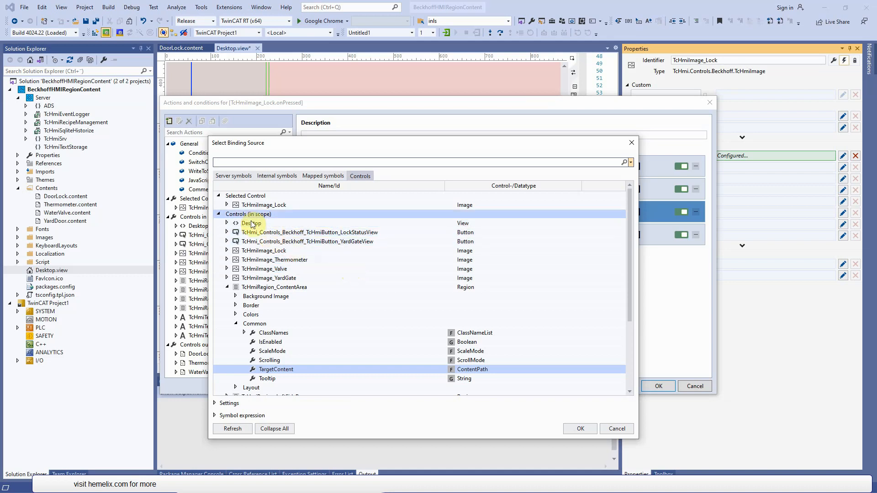
scroll(251, 280, "down", 3)
left_click(227, 351)
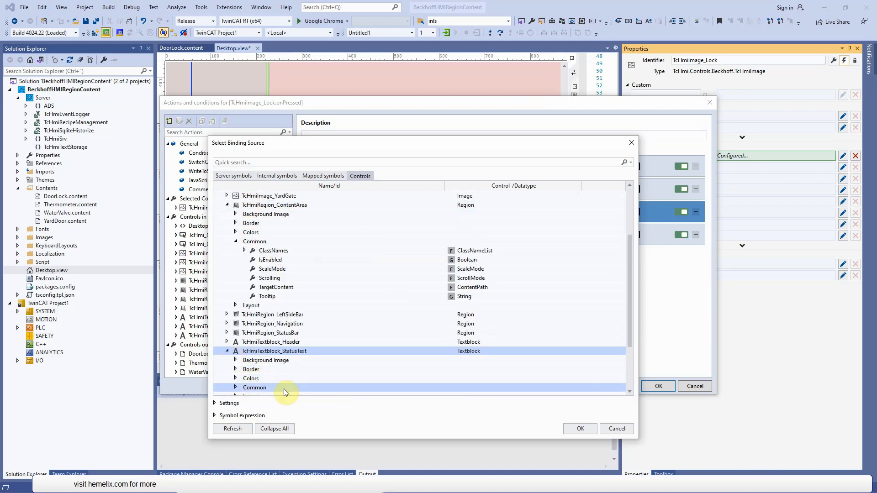
left_click(235, 389)
left_click_drag(631, 267, 635, 317)
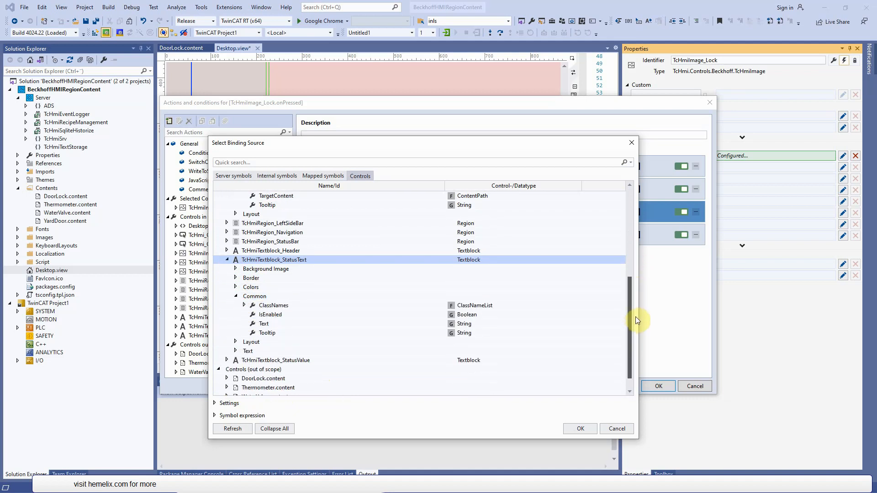
double_click(343, 324)
- Bind the status text action's value to the internal symbol maindoorlock and save the lock image's onPressed actions
left_click(631, 235)
left_click(648, 254)
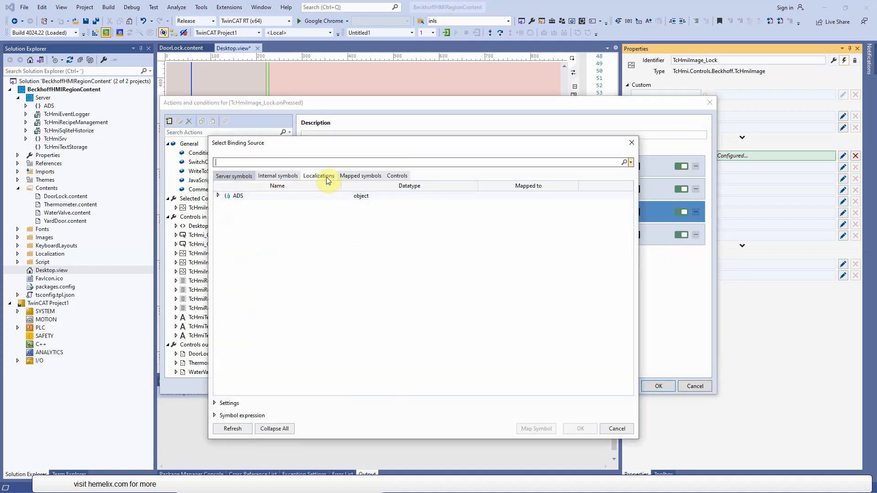
left_click(277, 176)
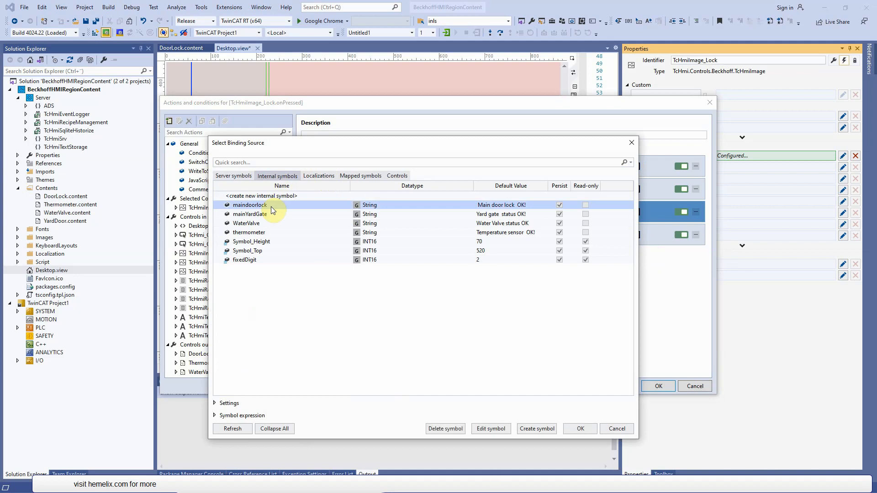
left_click(585, 429)
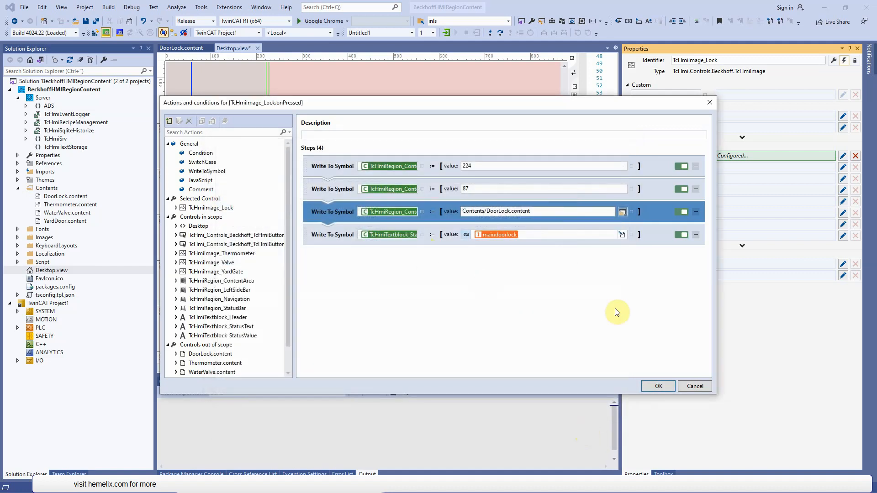
left_click(656, 388)
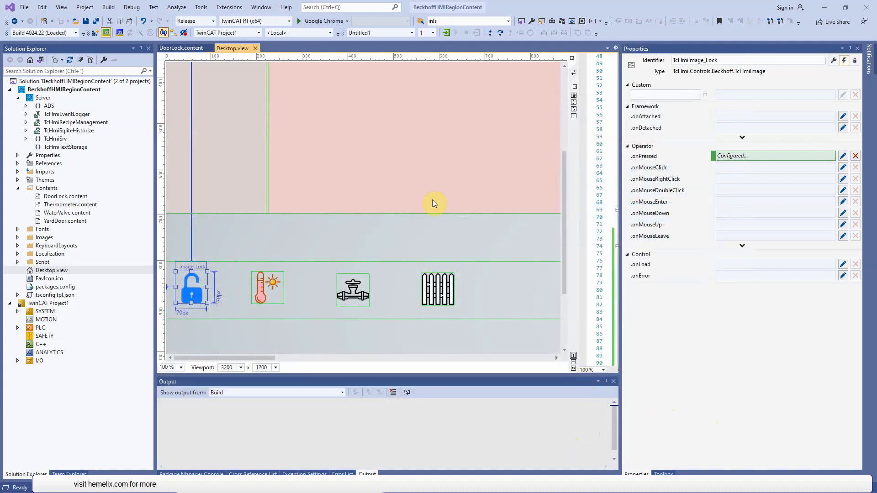
- Open the DoorLock.content page and add a WriteToSymbol action to the Lock button's onPressed event
mouse_move(267, 360)
left_mouse_down()
mouse_move(276, 359)
mouse_move(259, 359)
left_mouse_up()
left_click_drag(563, 241, 572, 164)
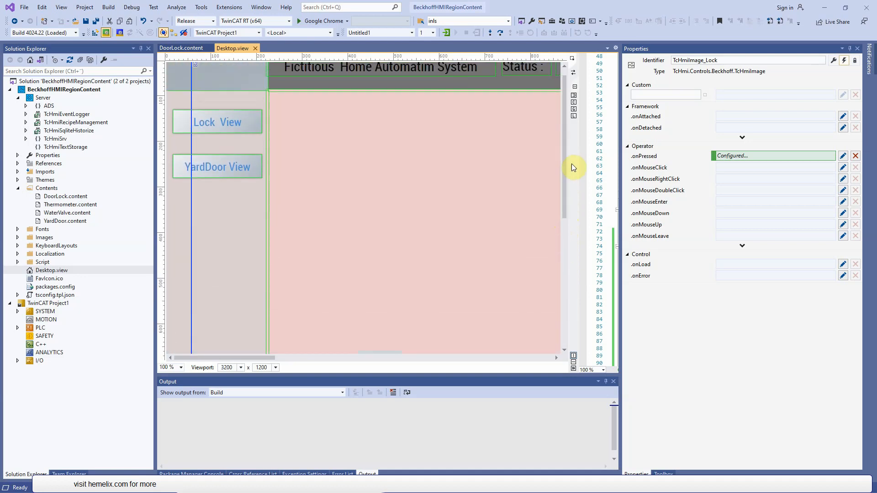
double_click(72, 200)
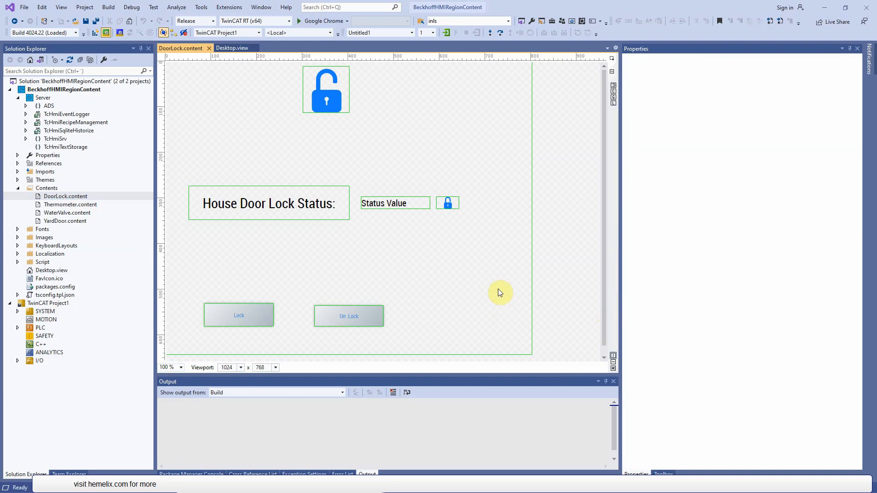
left_click(250, 317)
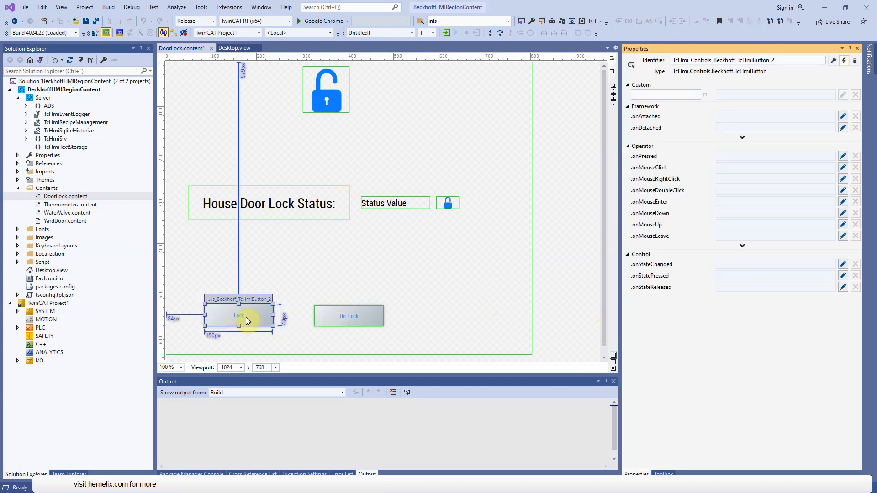
left_click(843, 157)
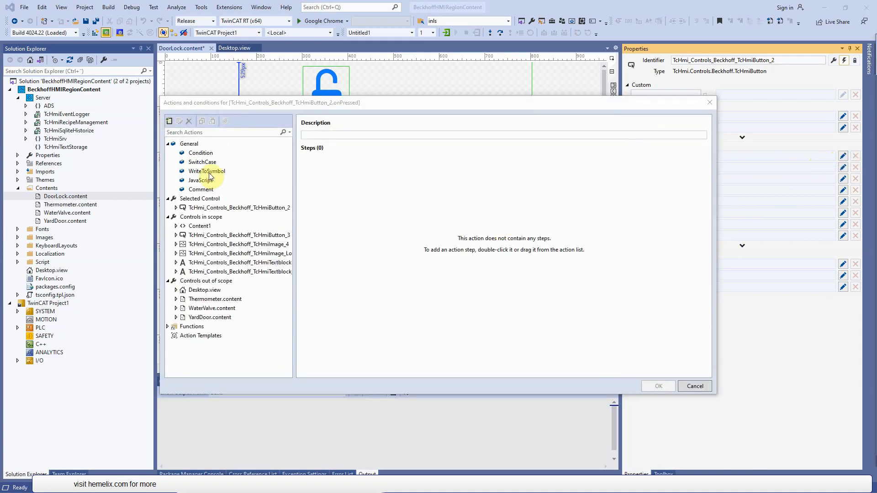
left_click_drag(210, 172, 417, 233)
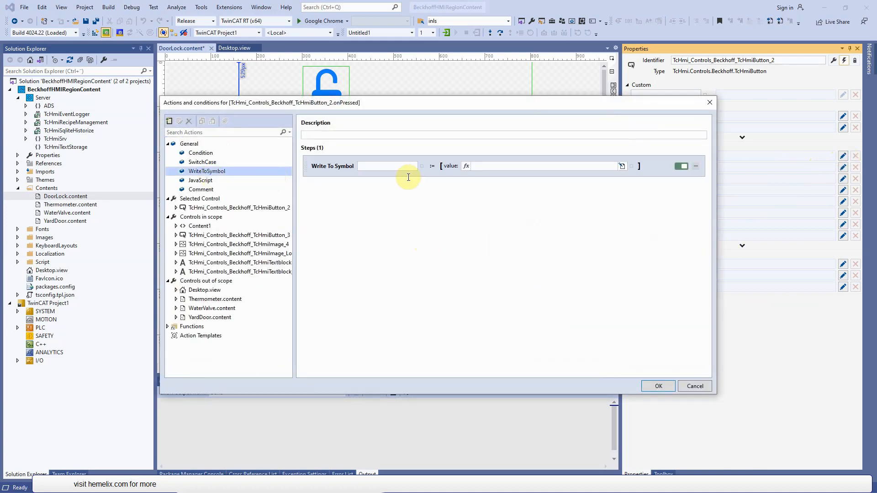
- Bind the Lock button's write action to the mapped symbol PLC1.MAIN.mainDoor.LockStatusValue, choose its Boolean value and save
right_click(422, 167)
left_click(442, 185)
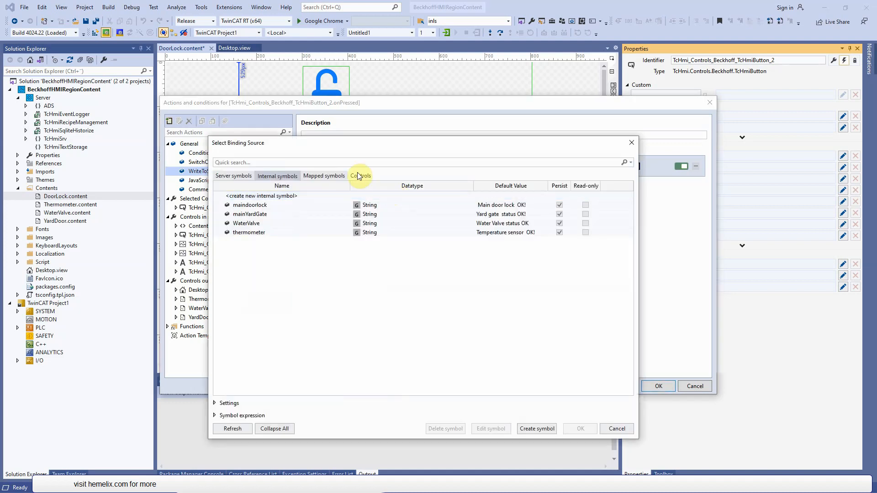
left_click(317, 176)
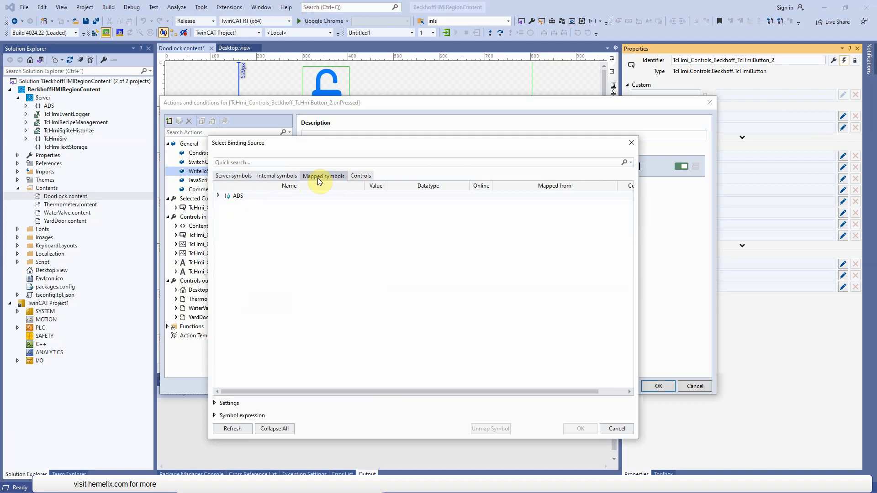
left_click(218, 196)
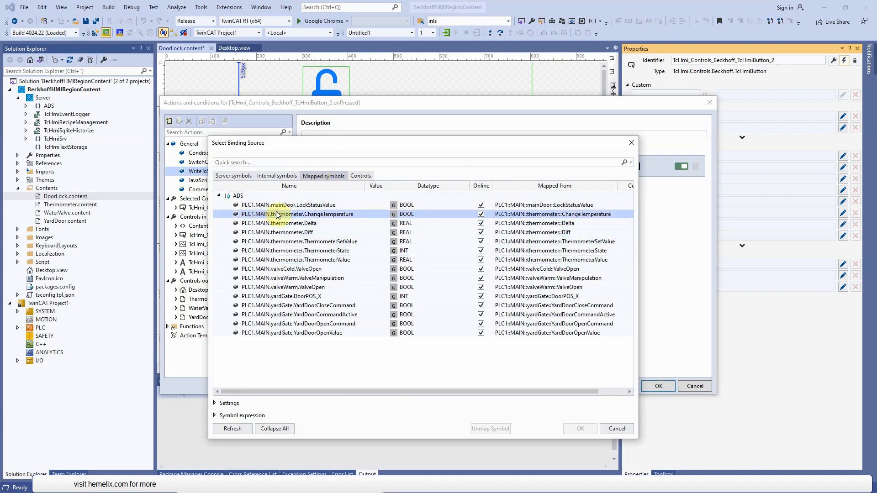
left_click(298, 210)
double_click(297, 208)
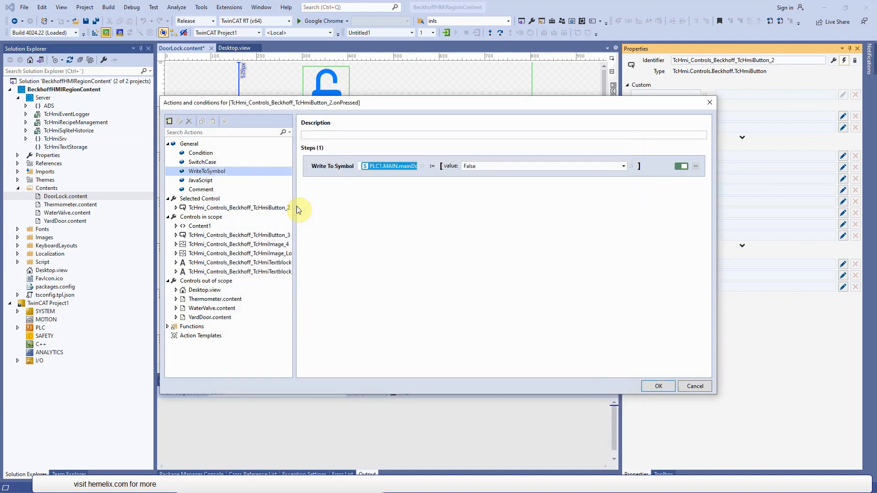
left_click(505, 166)
left_click(490, 177)
left_click(658, 386)
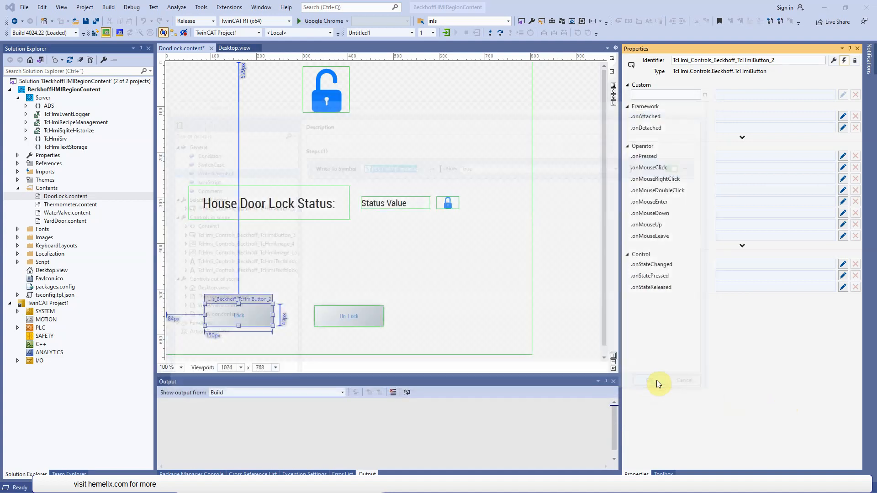
- Add a WriteToSymbol action to the Un Lock button's onPressed event
left_click(357, 316)
left_click(843, 156)
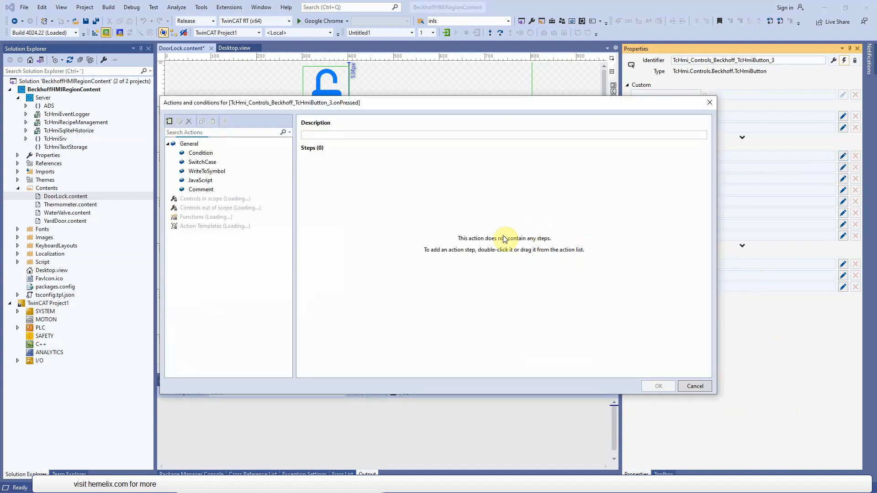
left_click_drag(206, 171, 338, 193)
- Bind the Un Lock button's write action to PLC1.MAIN.mainDoor.LockStatusValue with the value False and save it
left_click(420, 166)
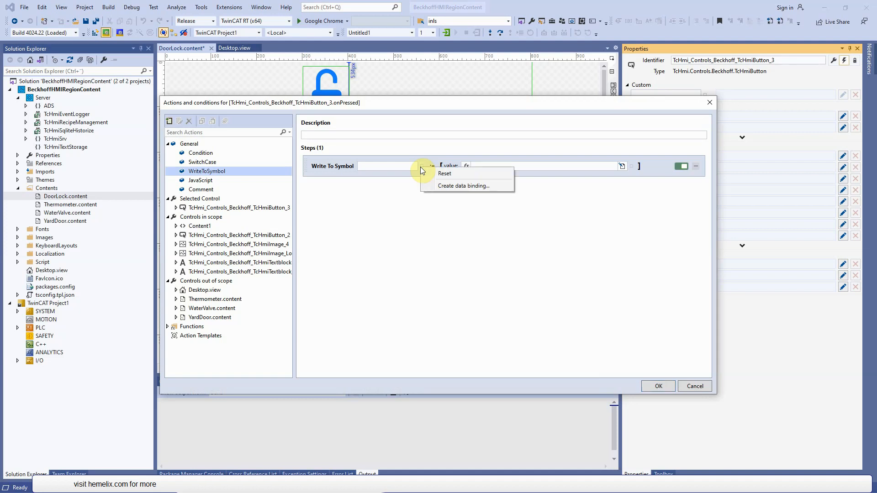
left_click(440, 187)
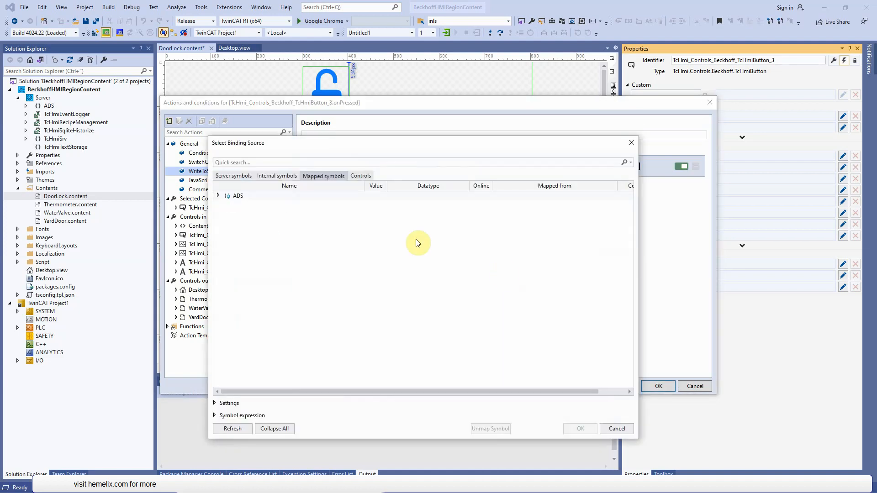
left_click(218, 196)
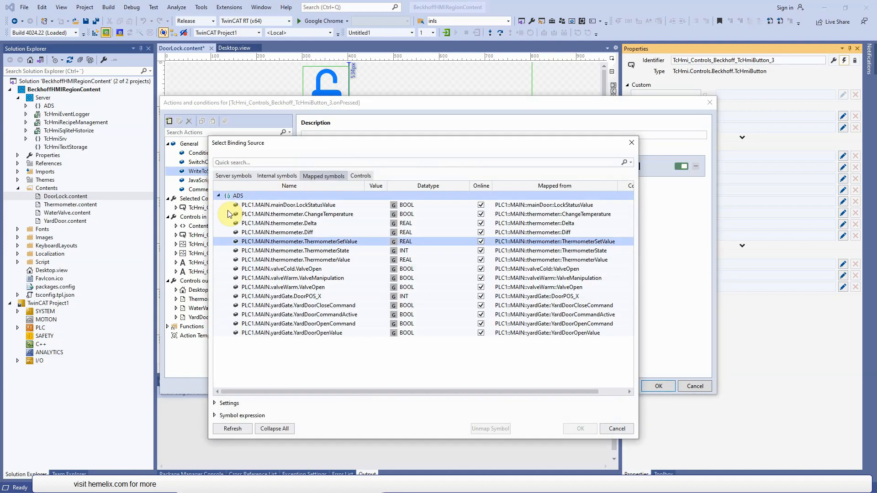
left_click(300, 206)
double_click(300, 207)
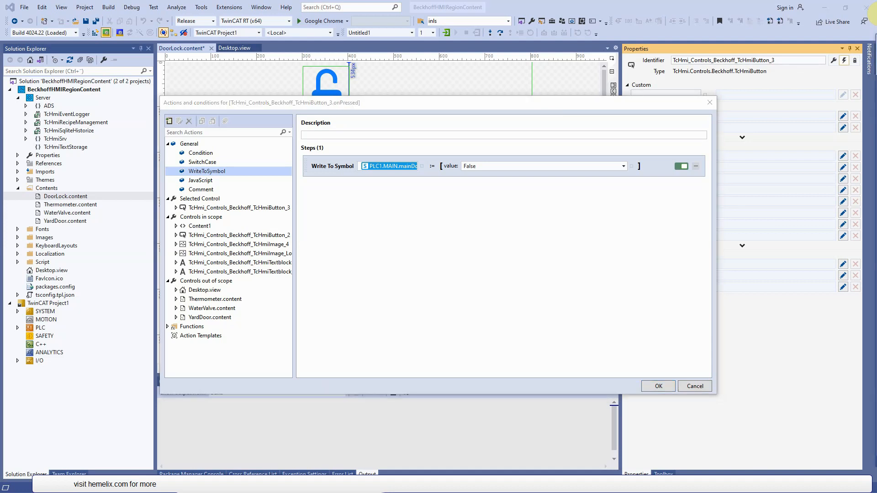
left_click(667, 387)
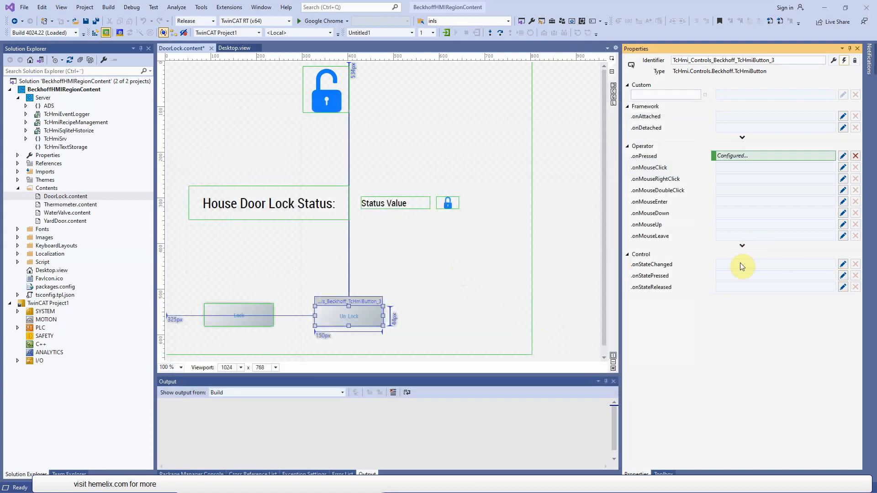
left_click(460, 250)
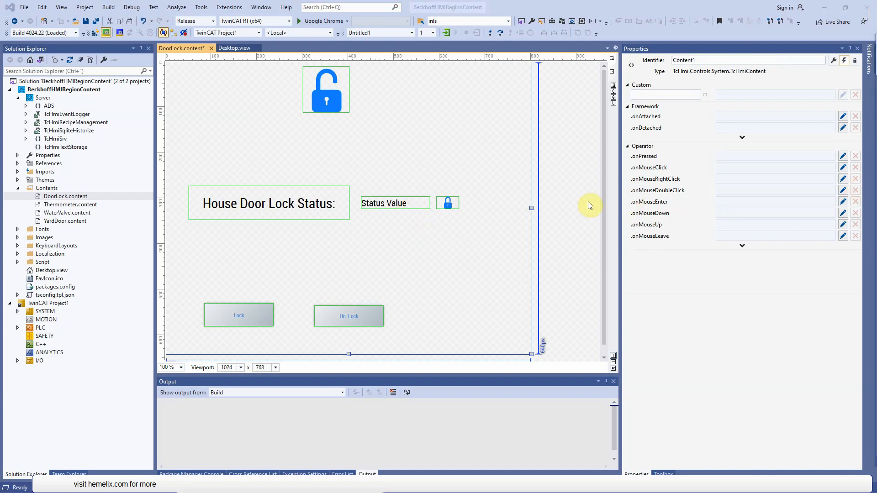
left_click(406, 204)
left_click(791, 109)
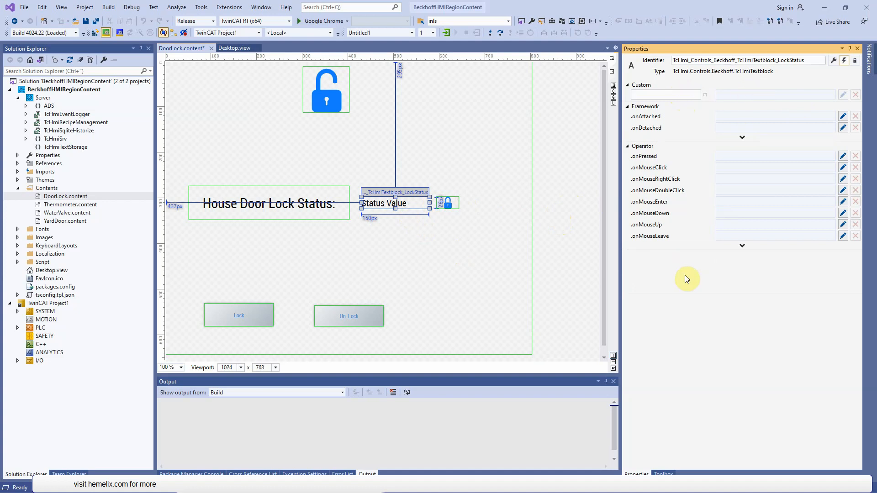
left_click(448, 204)
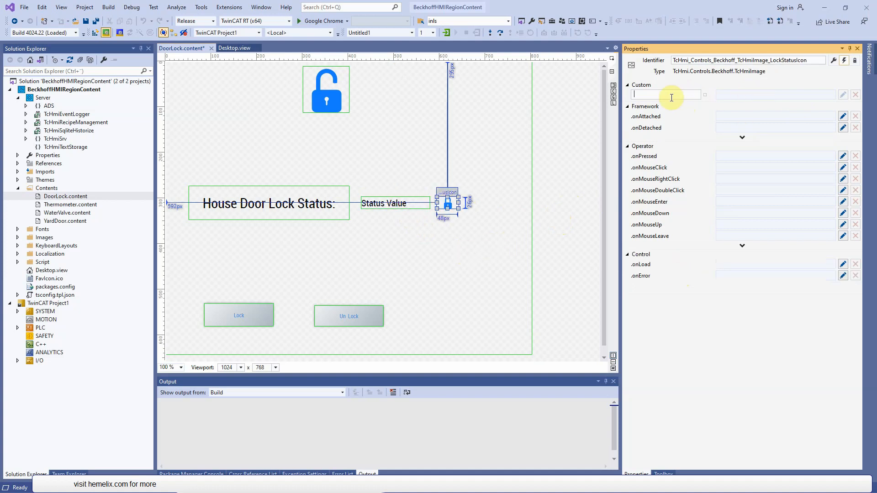
left_click(415, 238)
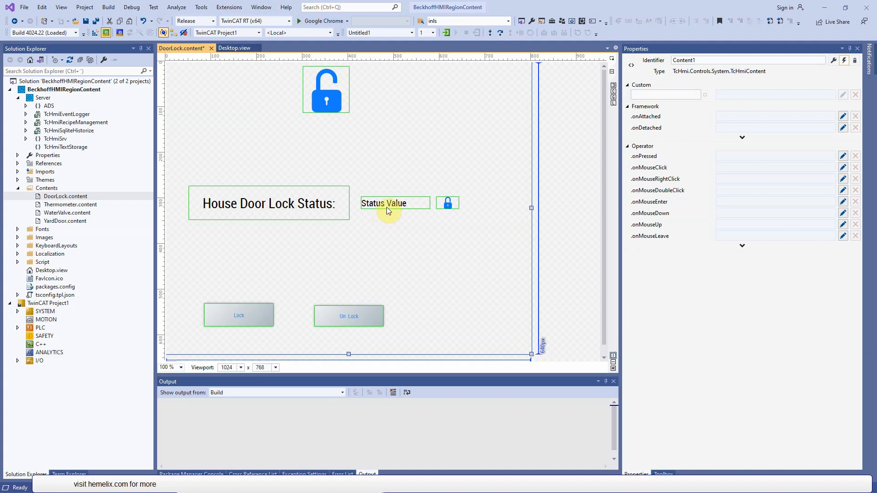
- Create a custom event on the Status Value text block bound to the mapped symbol PLC1.MAIN.mainDoor.LockStatusValue
left_click(386, 208)
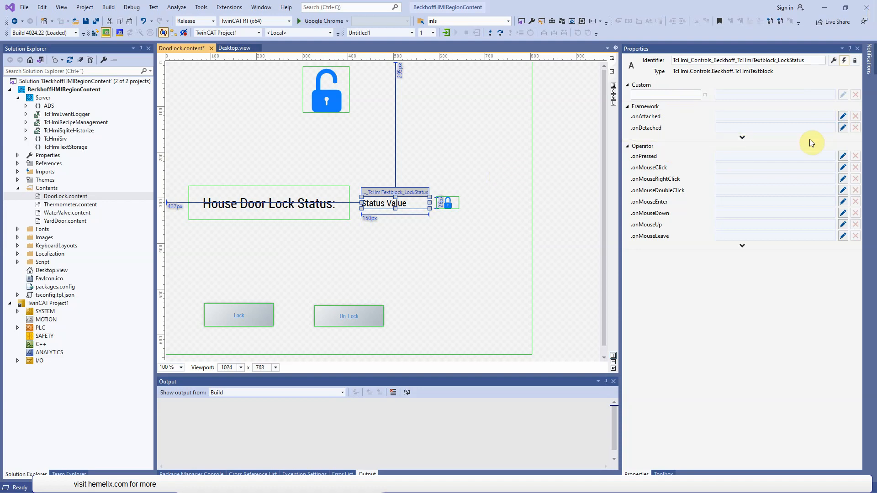
left_click(876, 14)
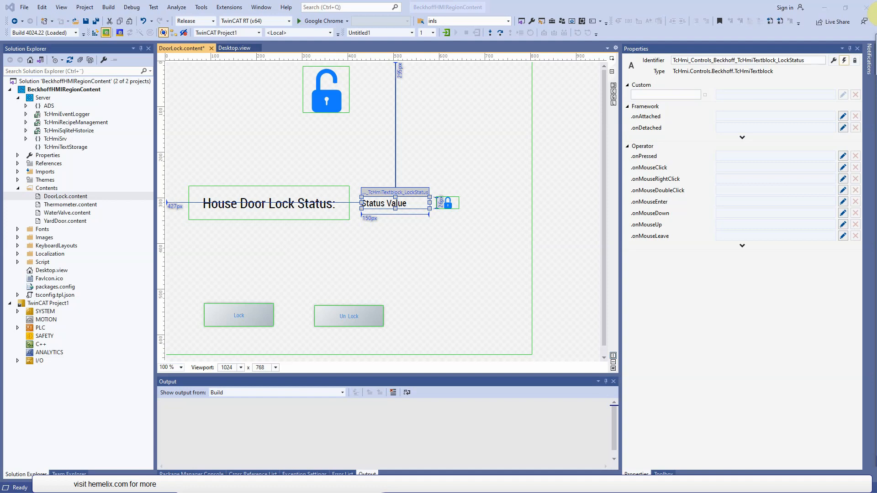
left_click(420, 208)
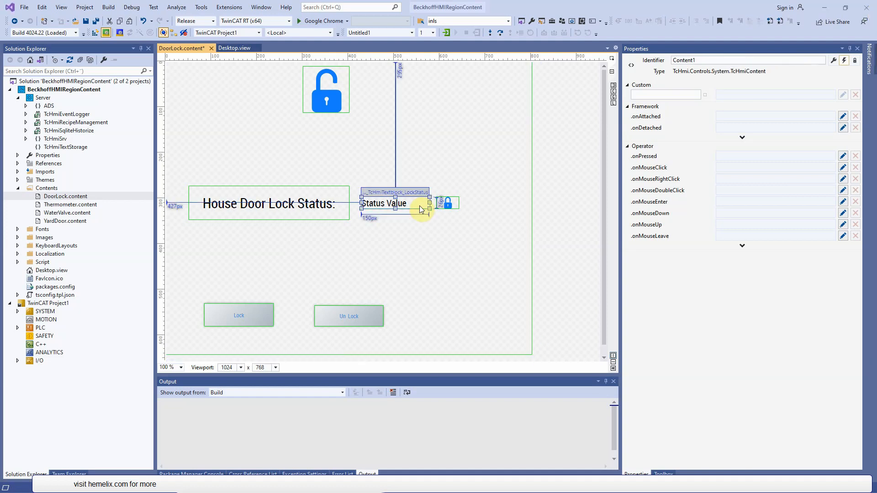
left_click(705, 95)
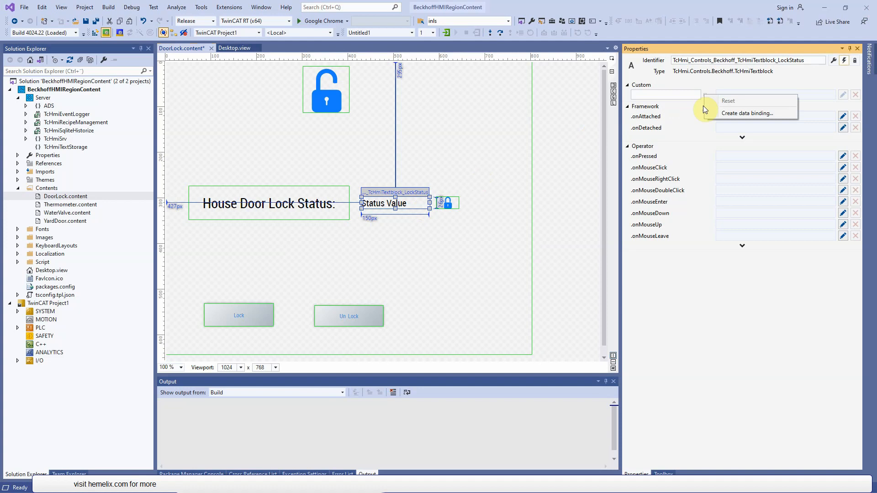
left_click(736, 116)
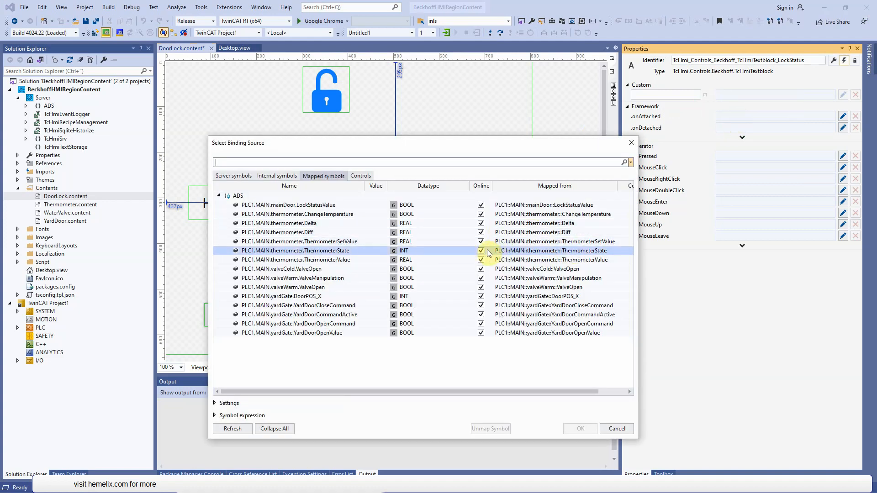
left_click(318, 207)
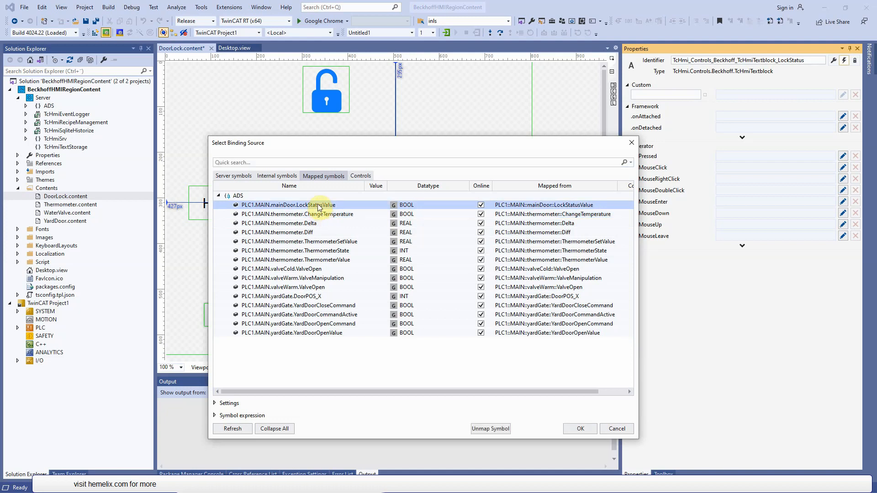
double_click(319, 206)
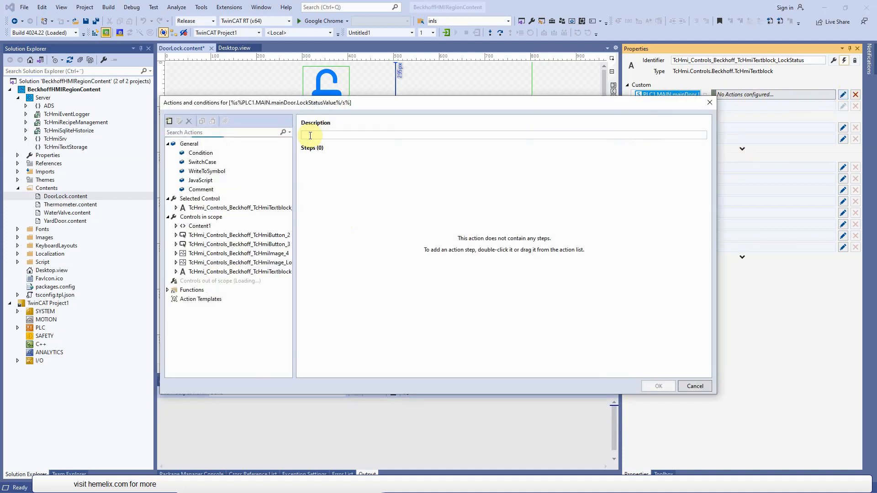
- Add a Condition to the text block's event that tests whether PLC1.MAIN.mainDoor.LockStatusValue == True
left_click_drag(371, 98, 437, 224)
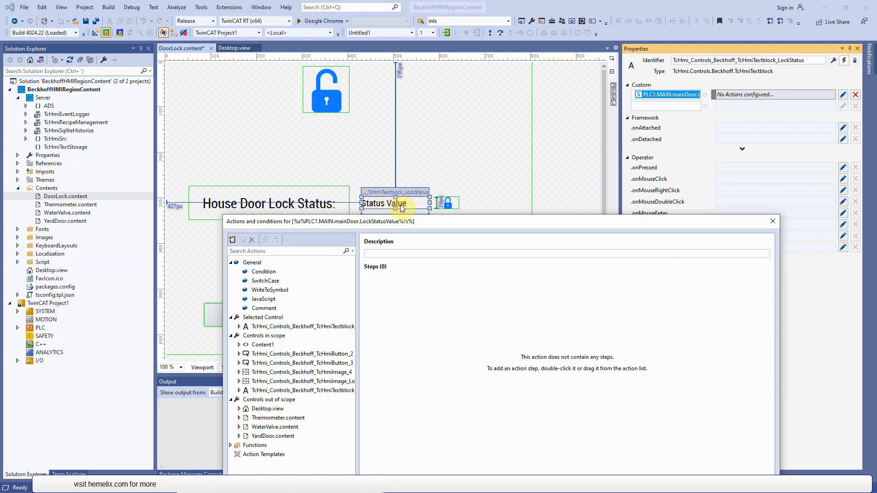
left_click_drag(264, 271, 442, 356)
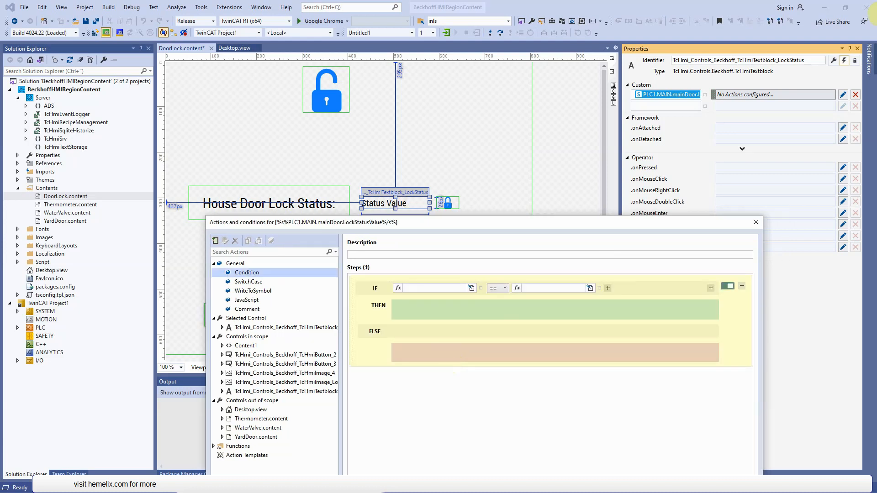
left_click(482, 288)
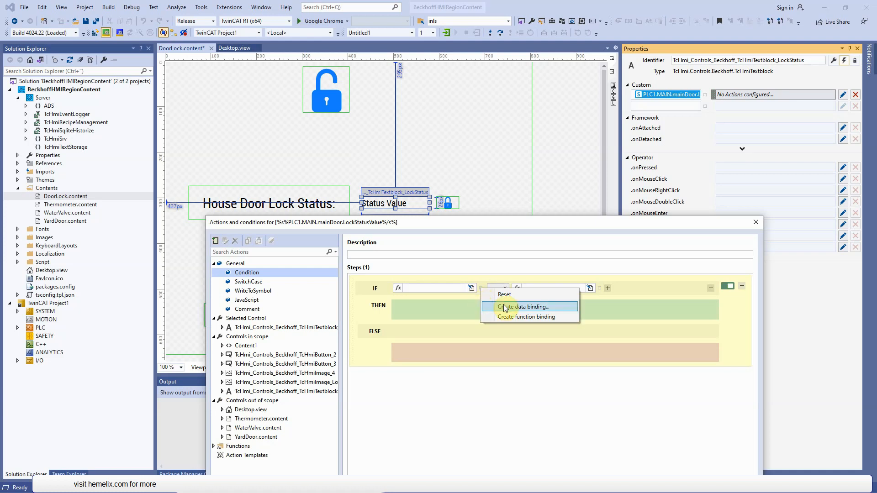
left_click(520, 316)
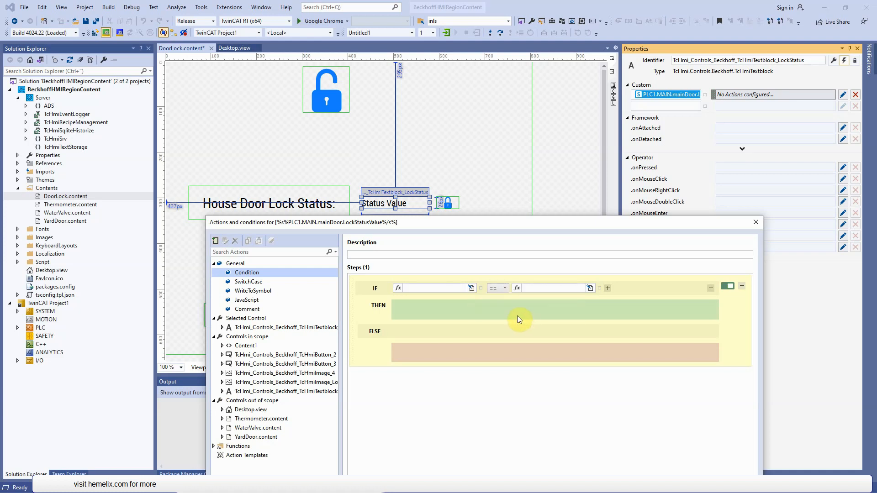
left_click(334, 209)
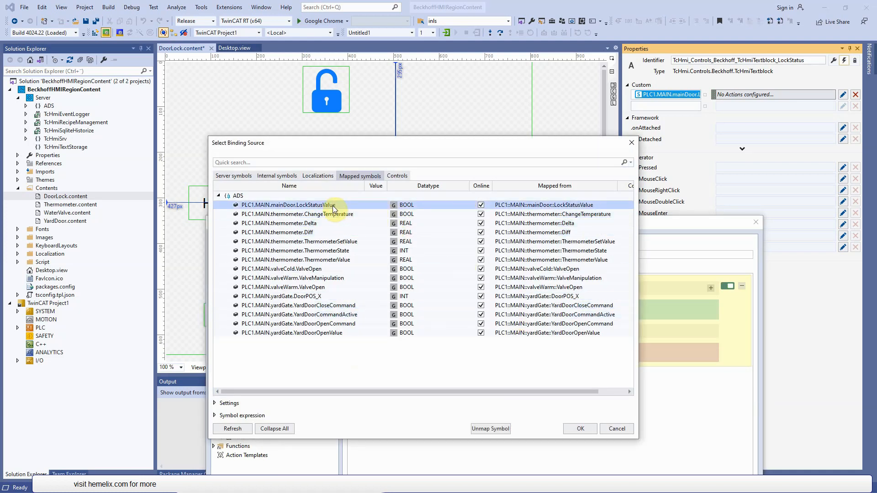
double_click(333, 207)
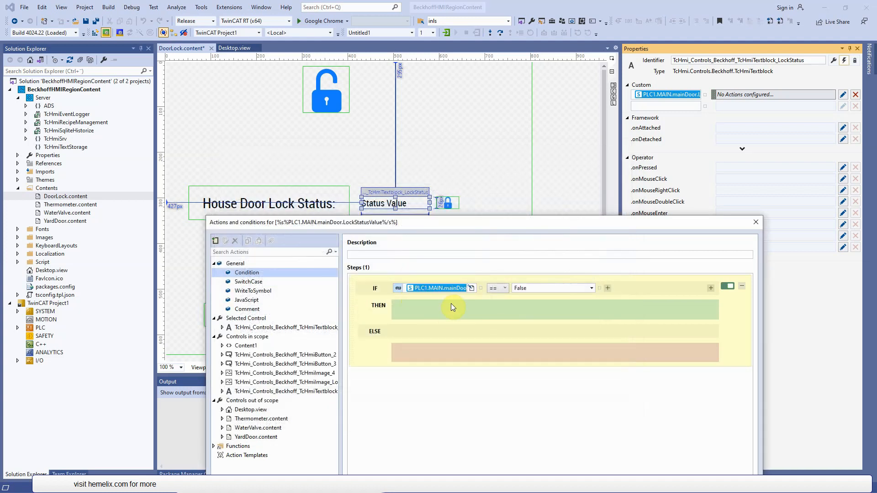
left_click(591, 288)
left_click(562, 298)
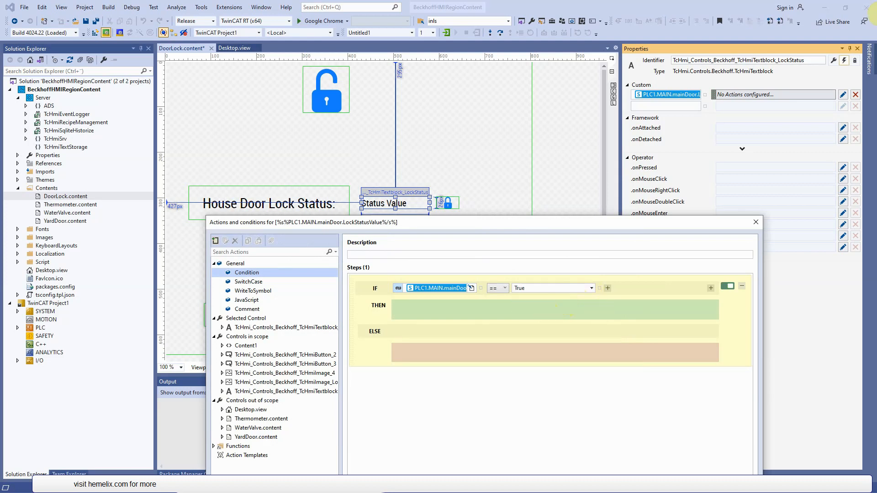
left_click(876, 15)
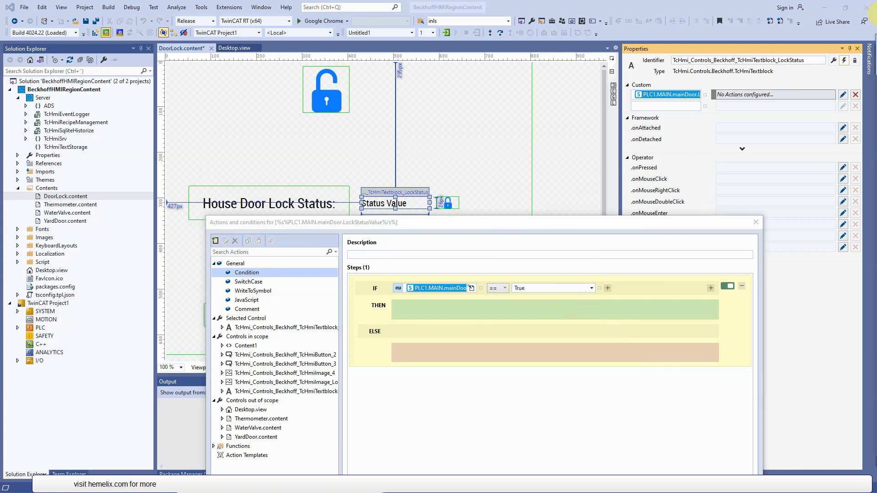
- Paste the copied Write To Symbol action into the THEN branch, writing Locked to the LockStatus text block's Text
left_click(406, 308)
right_click(405, 306)
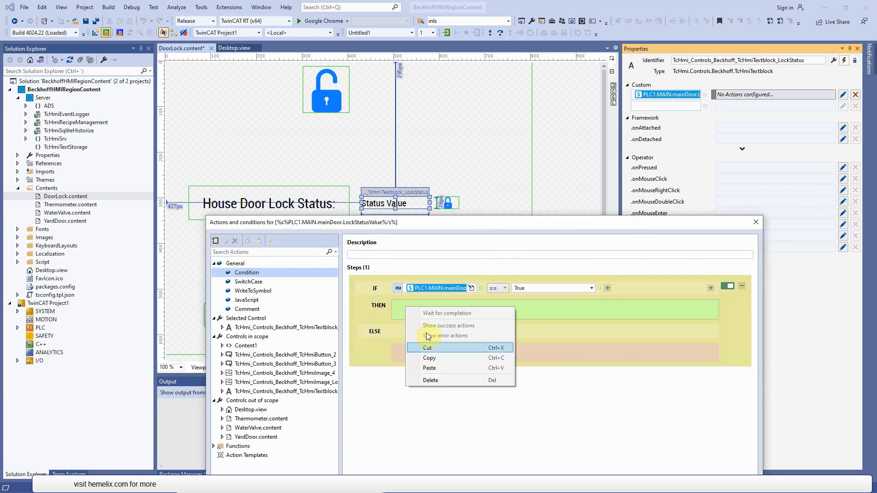
left_click(438, 368)
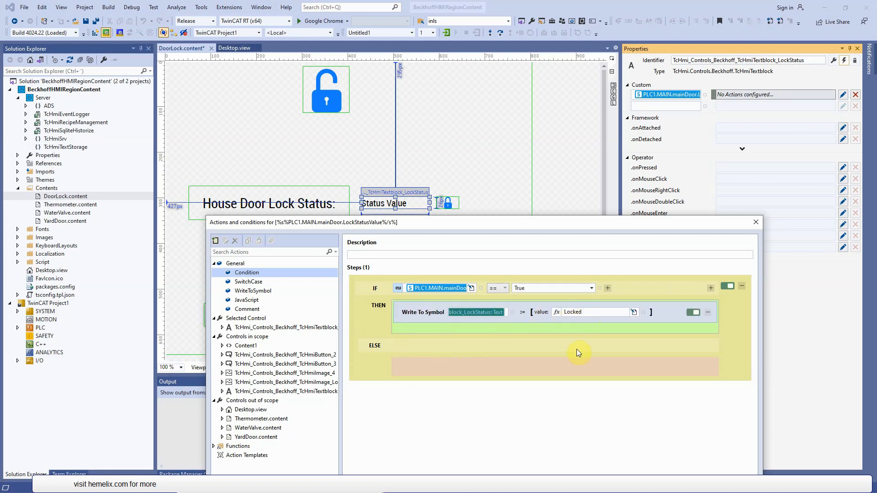
left_click_drag(575, 348, 575, 348)
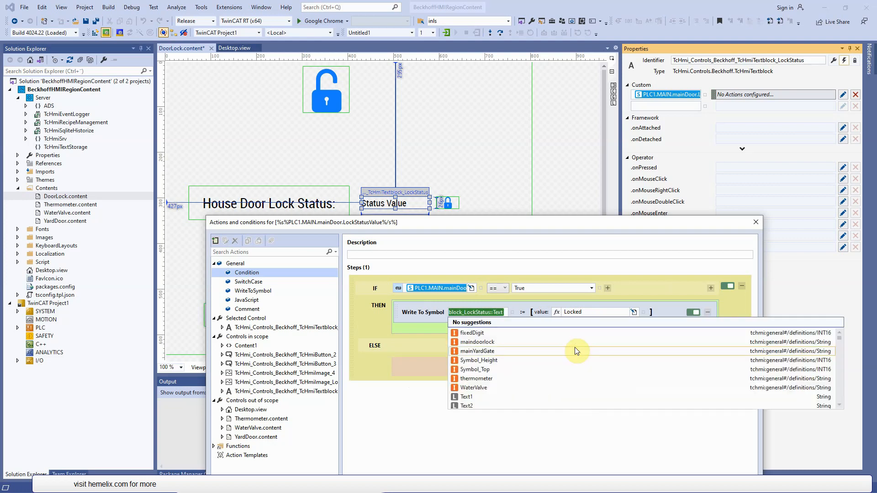
left_click(408, 437)
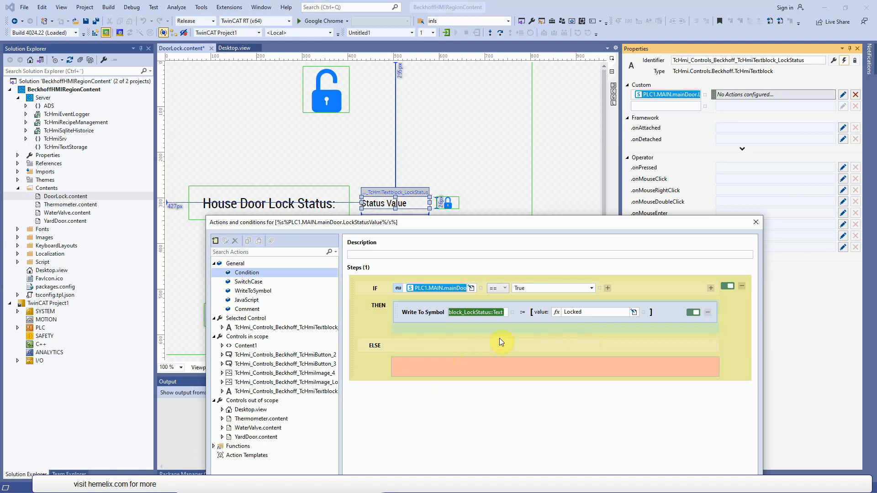
- Paste the same Write To Symbol action into the ELSE branch, change its value to Un Locked and save the event's actions
right_click(404, 366)
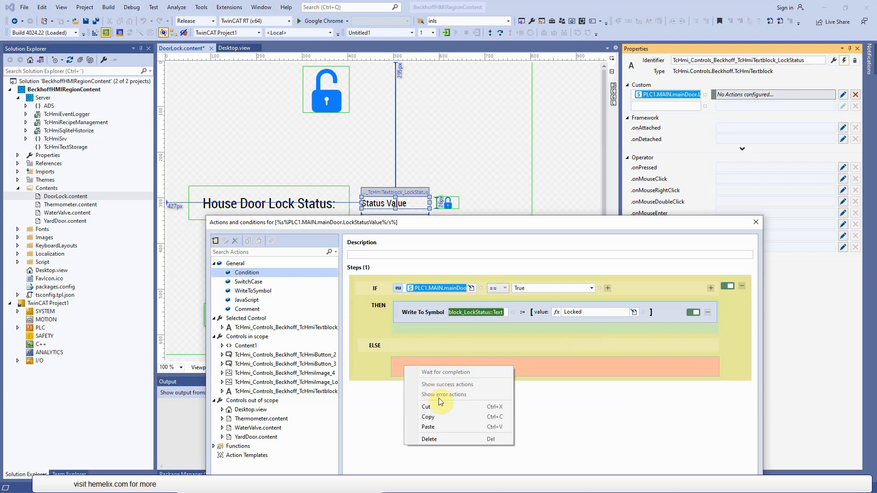
left_click(441, 428)
left_click(609, 370)
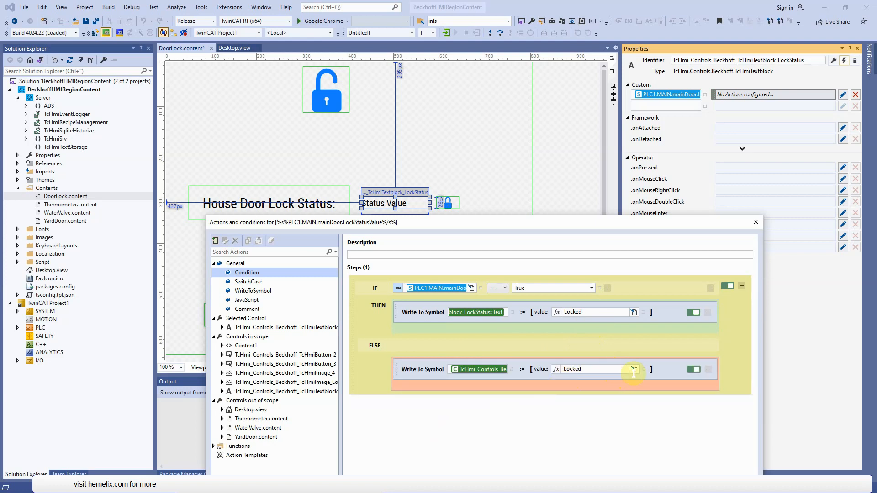
key("Home")
type("Un")
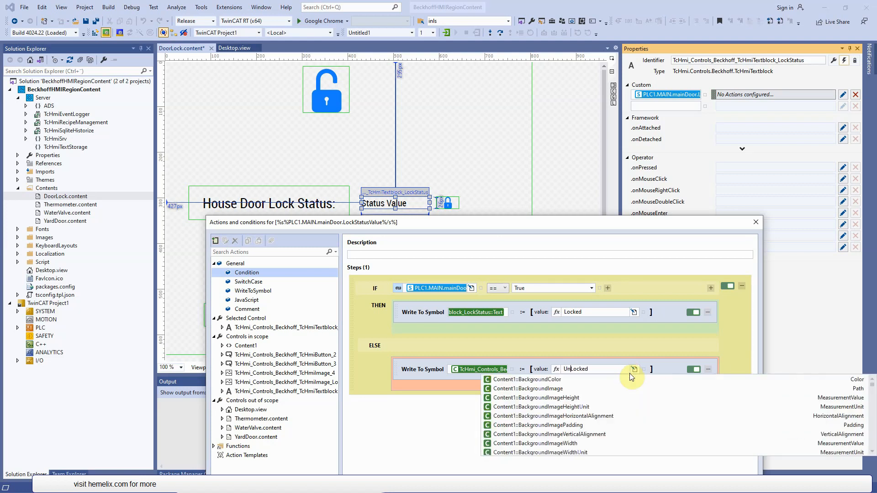
left_click(710, 341)
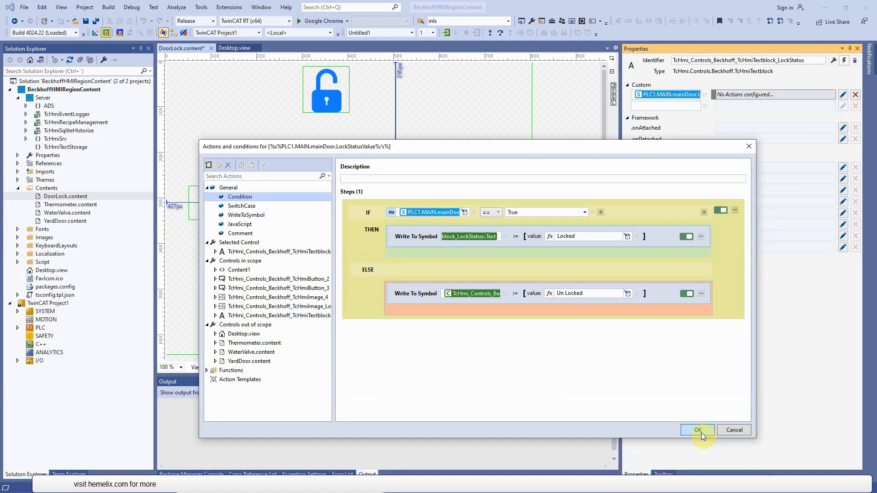
left_click(700, 430)
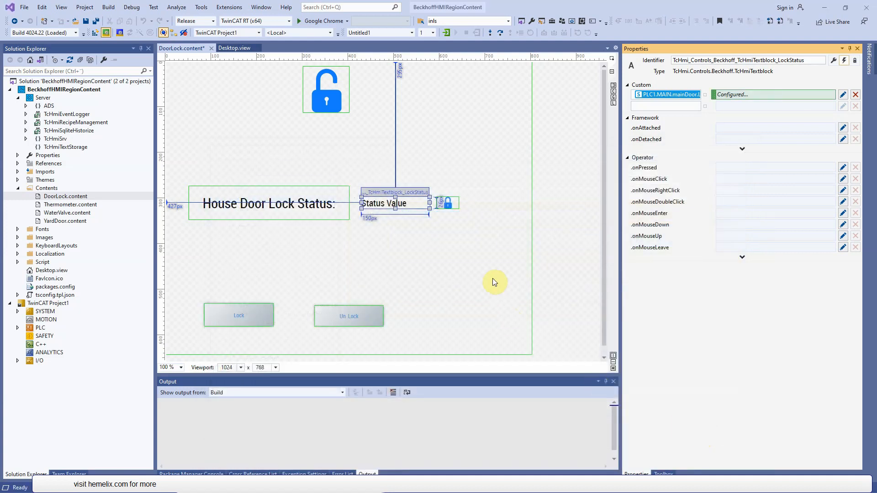
- Create a custom event on the small lock status icon image bound to PLC1.MAIN.mainDoor.LockStatusValue
left_click(457, 208)
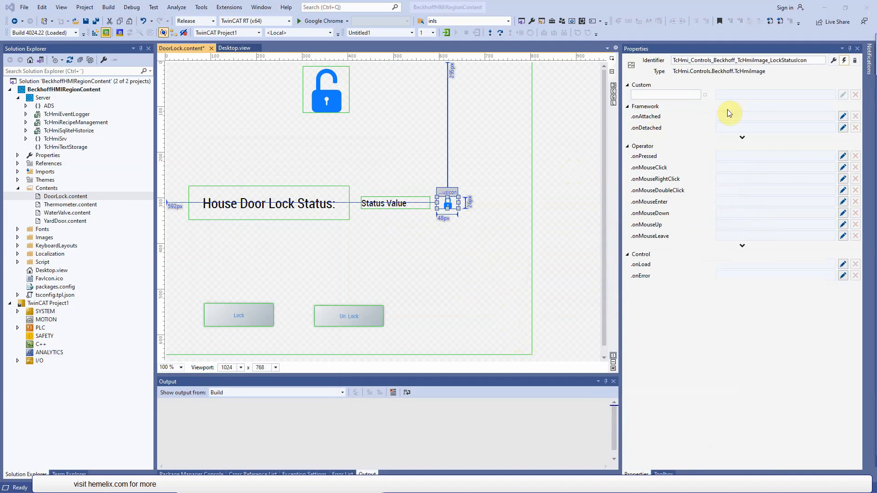
left_click(705, 95)
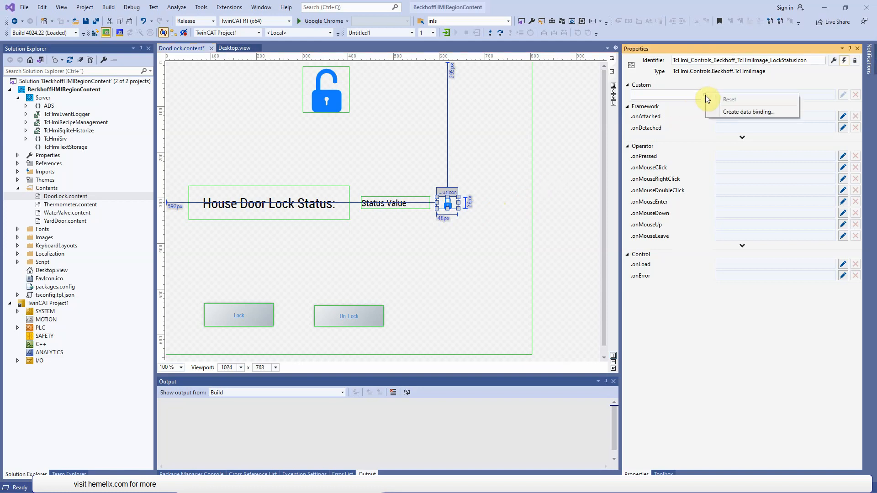
left_click(743, 111)
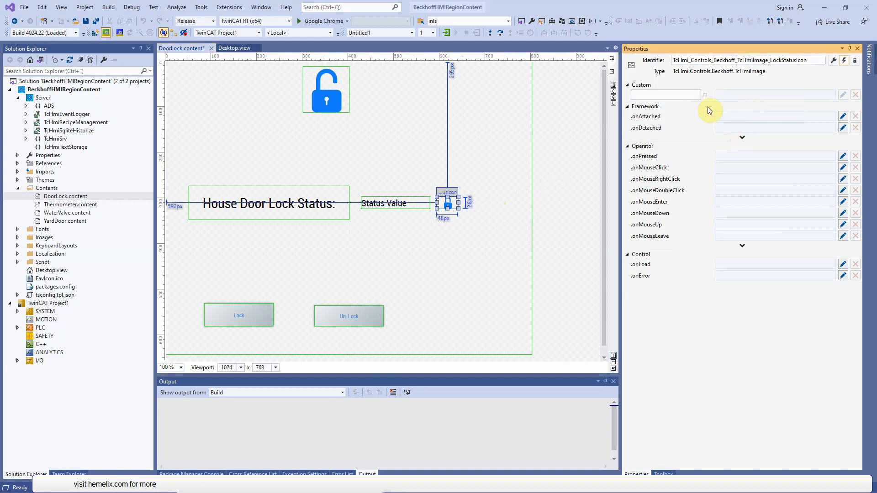
left_click(343, 206)
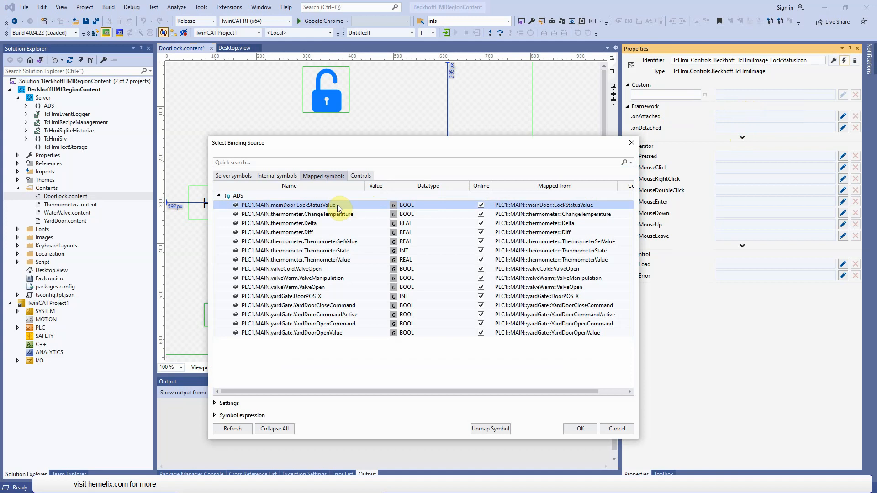
key("Return")
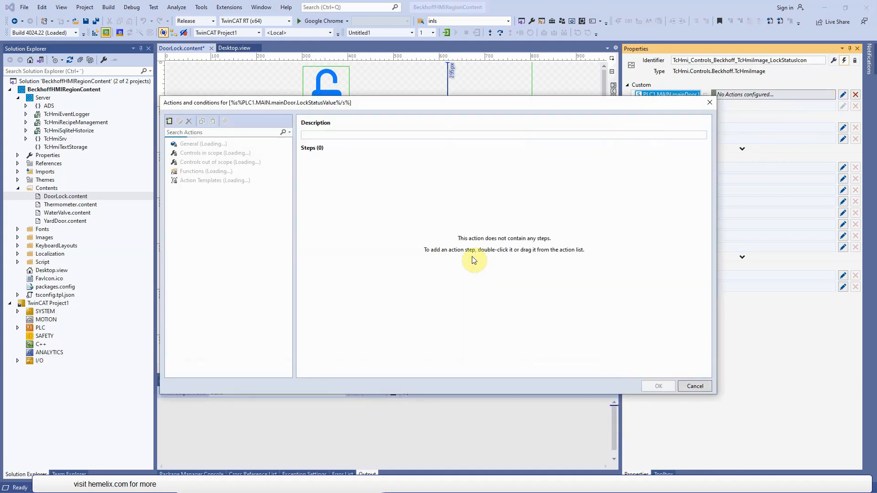
- Add a Condition to the icon's event that tests whether PLC1.MAIN.mainDoor.LockStatusValue == True
left_click_drag(203, 157, 332, 192)
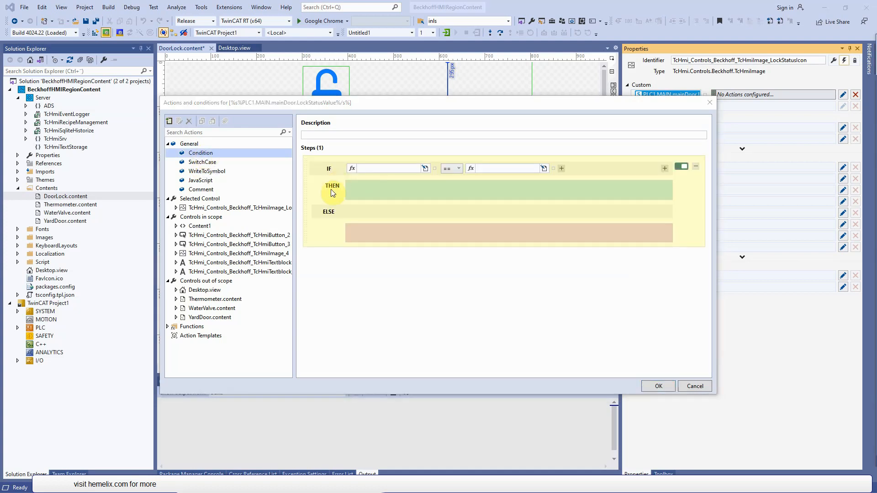
left_click(433, 169)
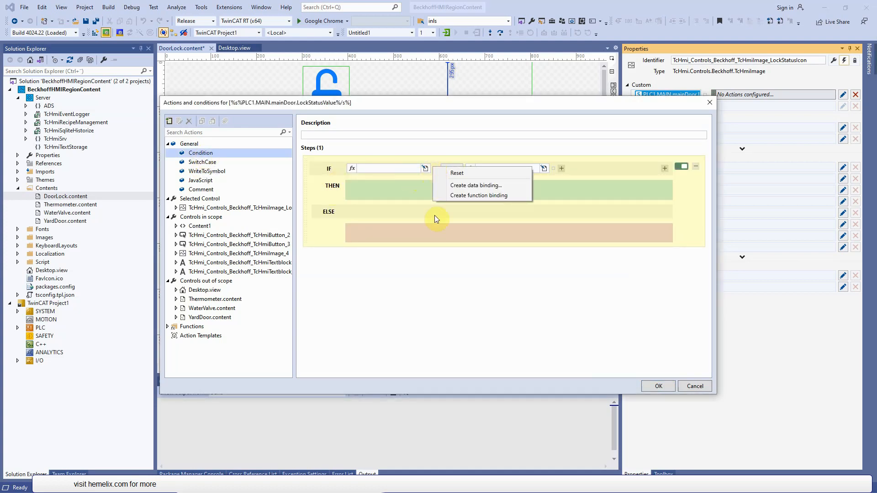
left_click(415, 203)
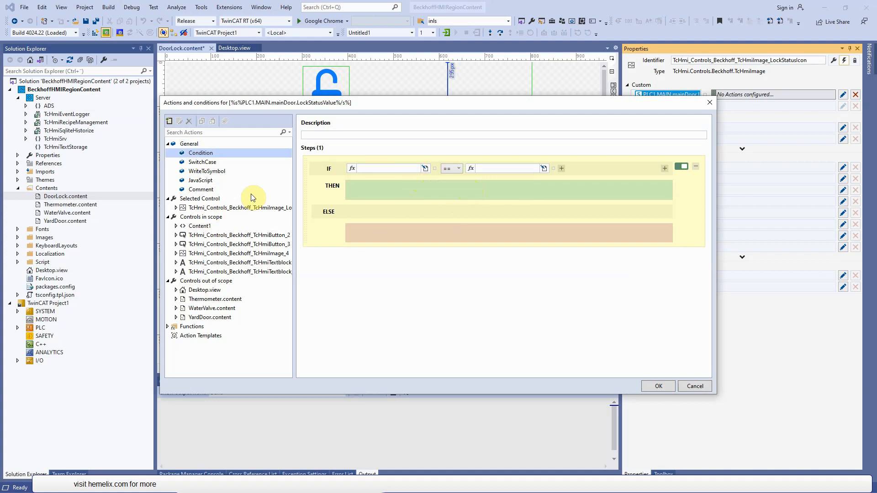
left_click(315, 204)
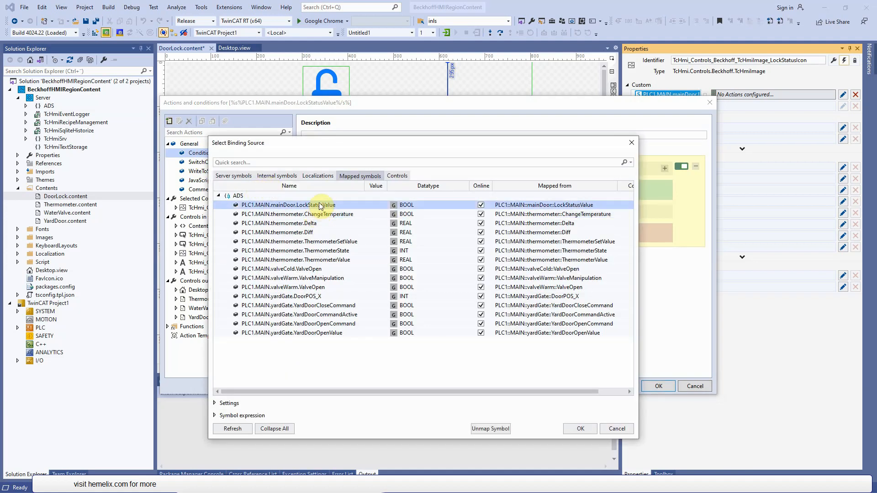
double_click(467, 204)
left_click(546, 167)
left_click(518, 178)
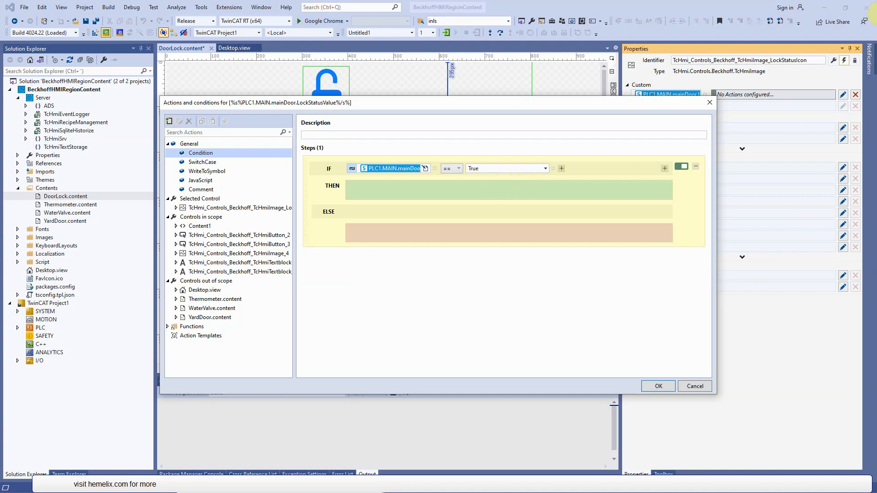
left_click(876, 14)
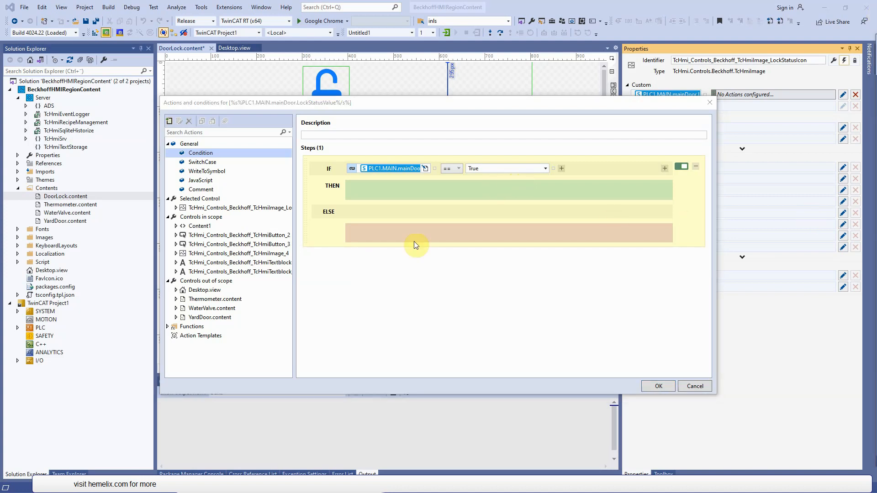
- Add a Write To Symbol action to both the THEN and ELSE branches and bind the THEN action's target to the LockStatusIcon image's Src property
left_click_drag(206, 172, 386, 195)
left_click_drag(217, 176, 369, 248)
left_click(466, 192)
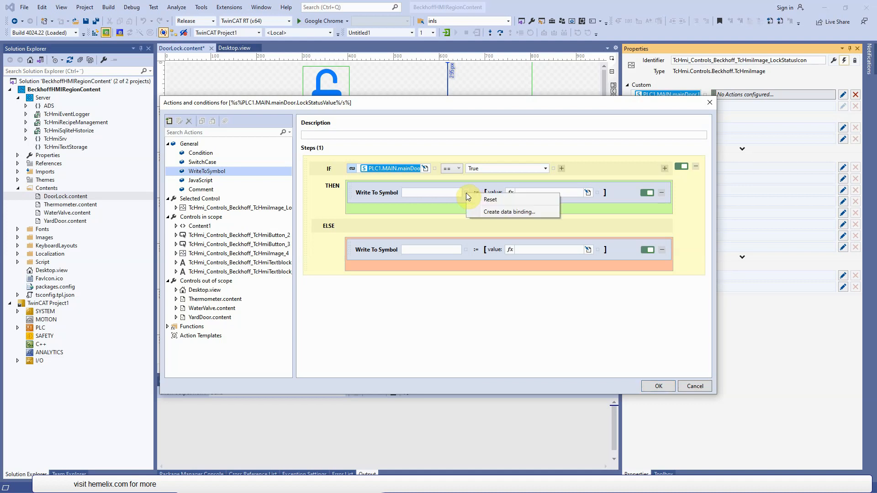
left_click(480, 210)
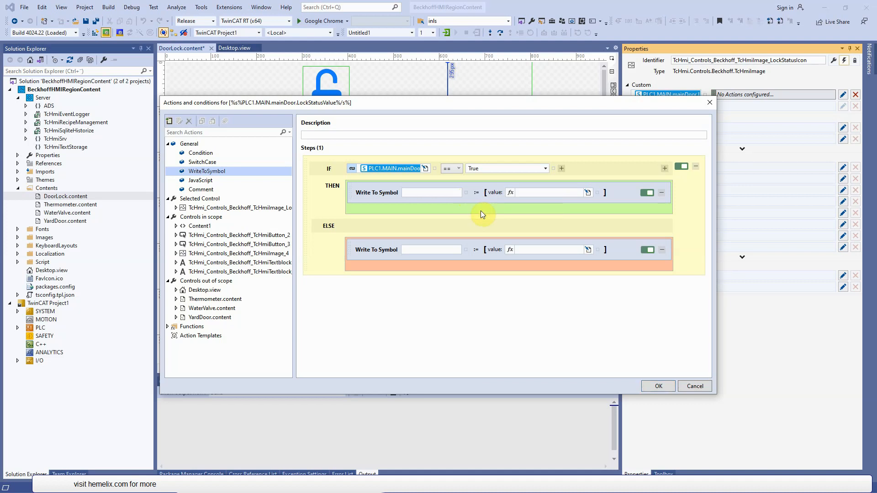
left_click(361, 176)
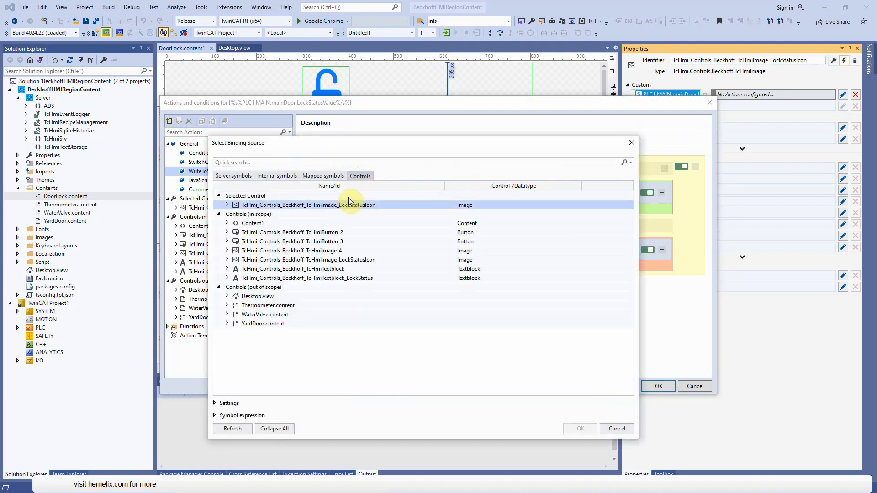
double_click(295, 206)
left_click_drag(367, 144, 348, 201)
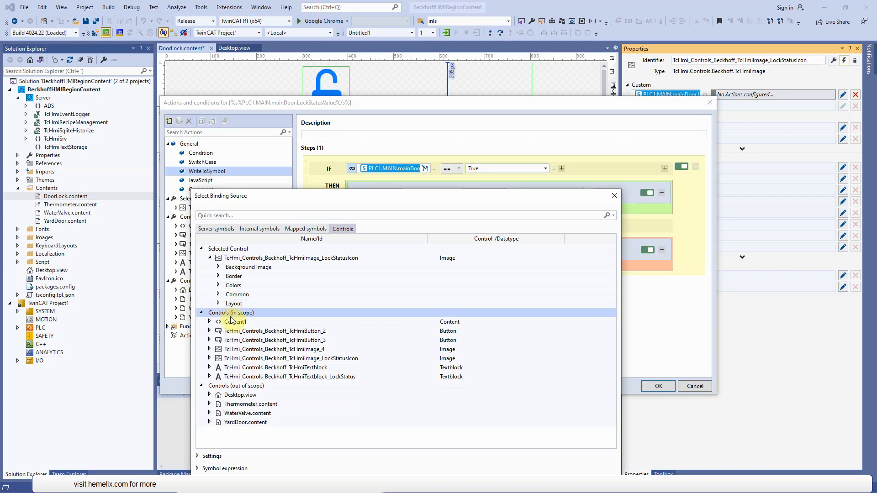
left_click(219, 294)
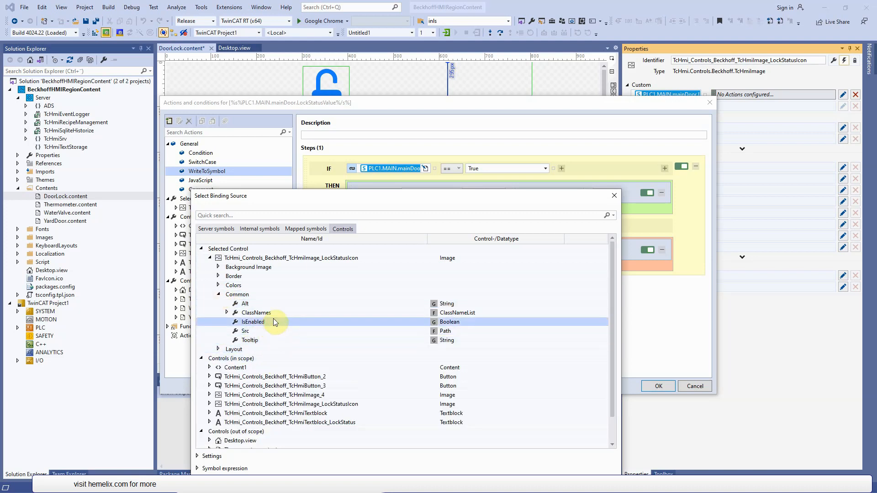
double_click(265, 331)
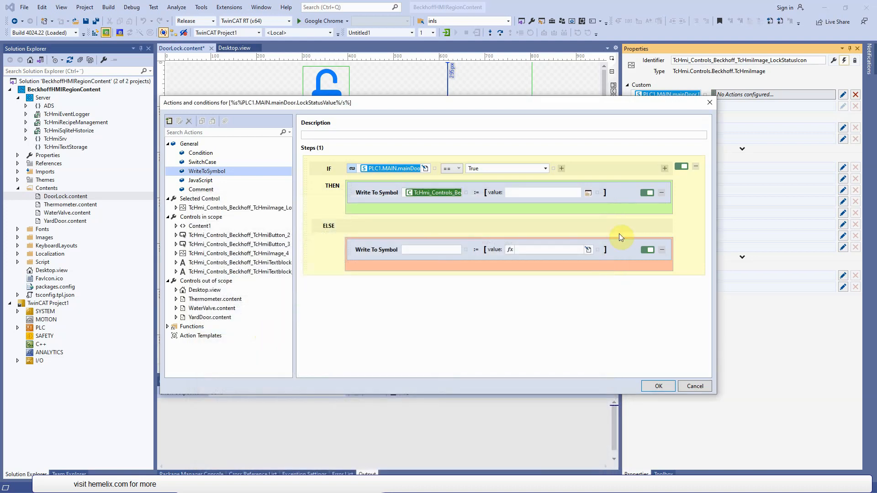
- Set the value written by the THEN branch's action to Images/locklock.svg
left_click(533, 254)
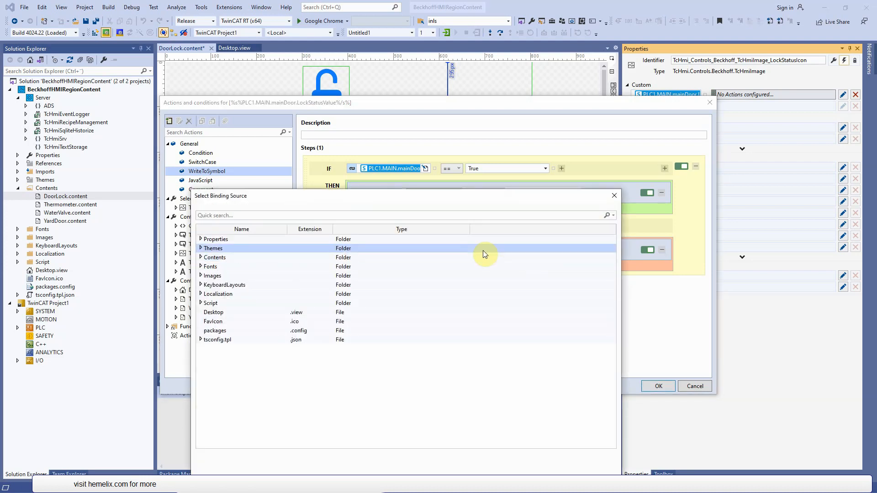
double_click(214, 278)
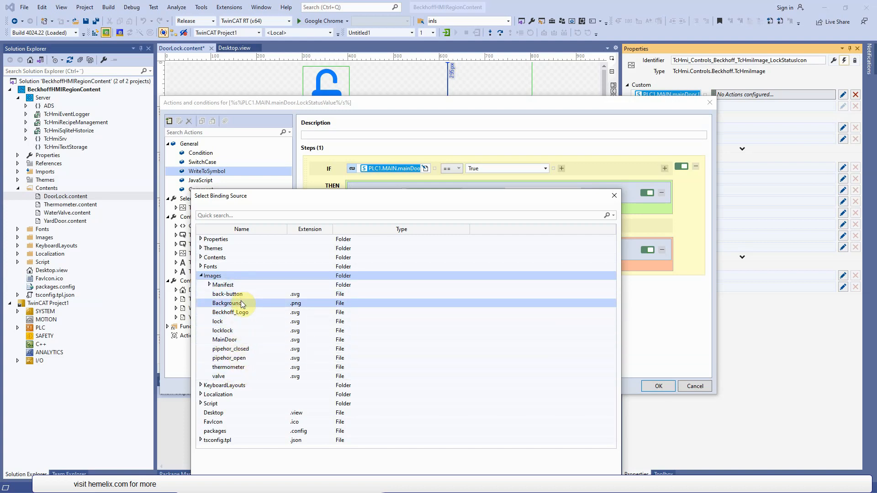
double_click(239, 331)
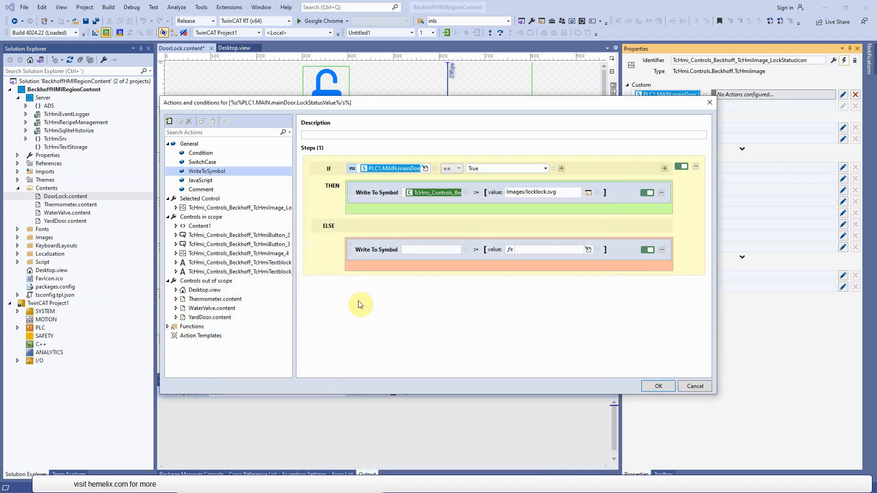
- Bind the ELSE branch's Write To Symbol target to the Src property of the LockStatusIcon image
left_click(598, 251)
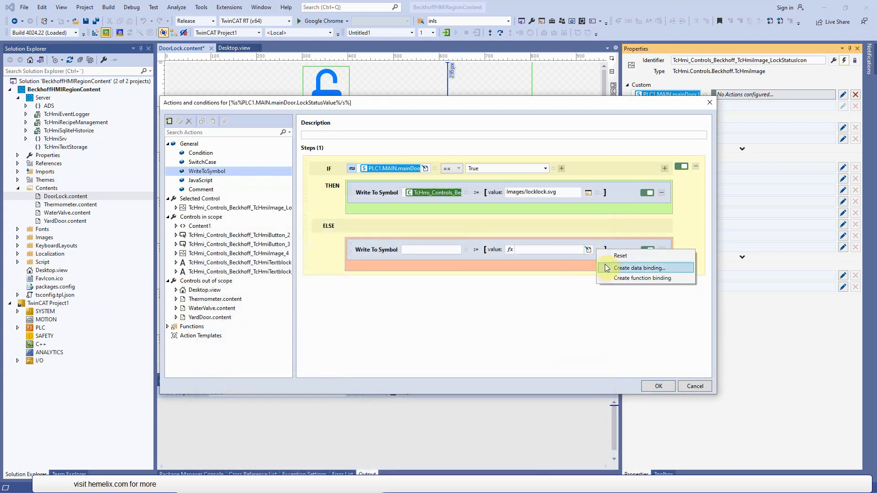
left_click(465, 248)
left_click(501, 268)
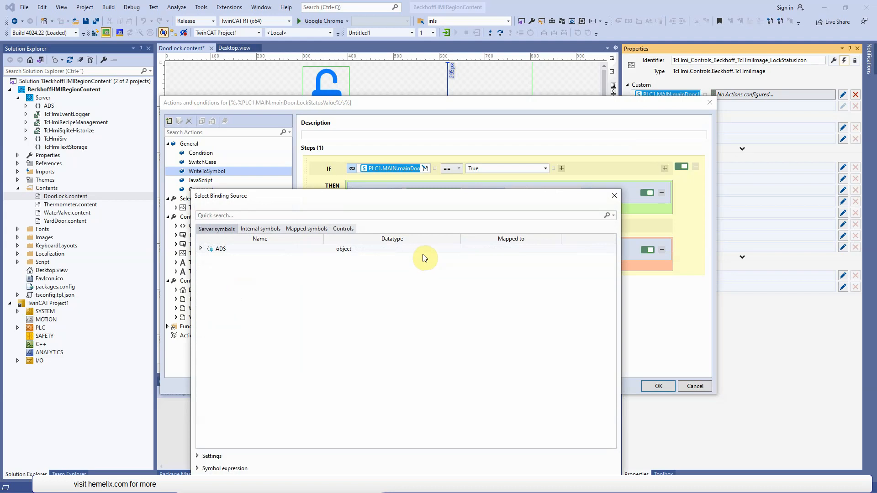
left_click(343, 229)
left_click(210, 258)
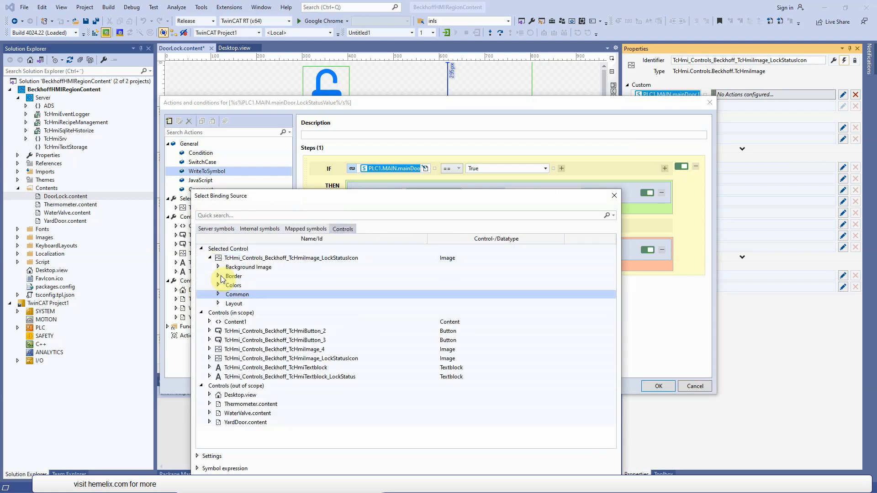
left_click(219, 295)
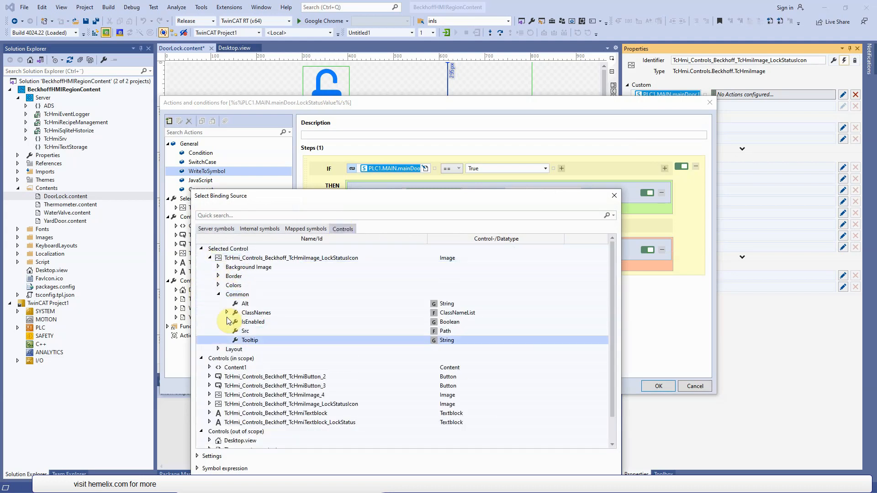
double_click(263, 331)
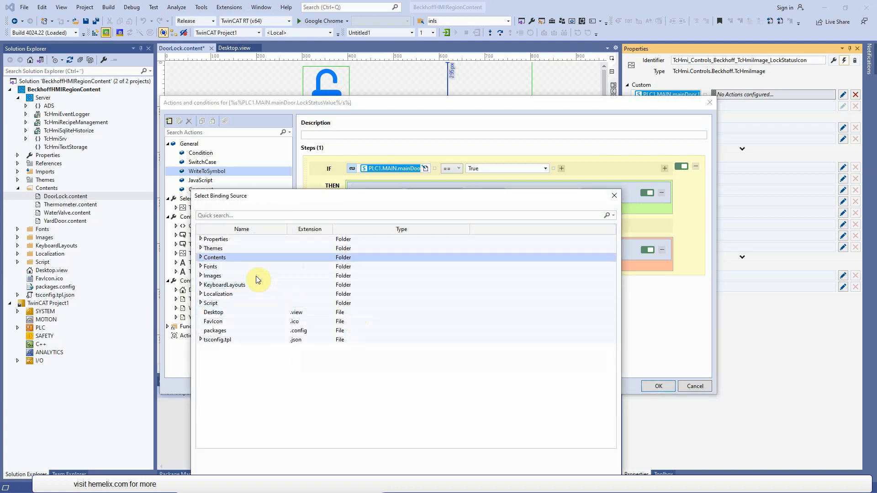
- Set the value written by the ELSE branch's action to Images/lock.svg, accept the event's actions and save the door lock page
double_click(202, 277)
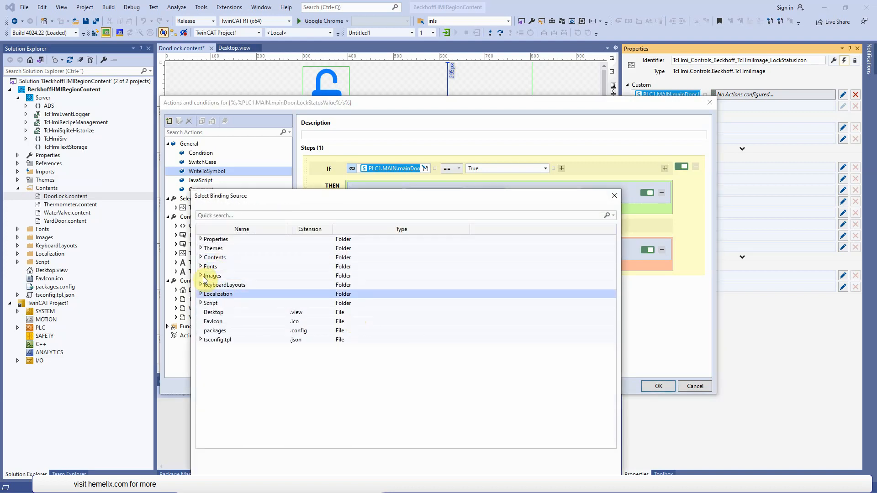
left_click(201, 276)
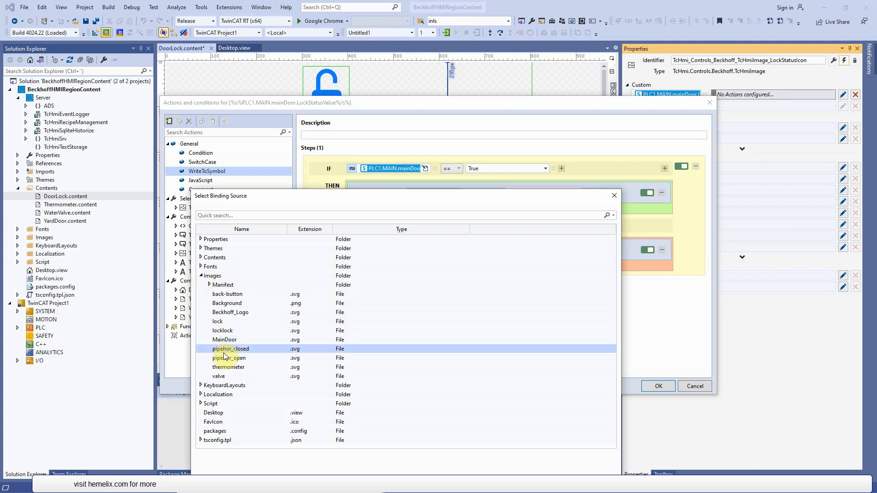
double_click(219, 321)
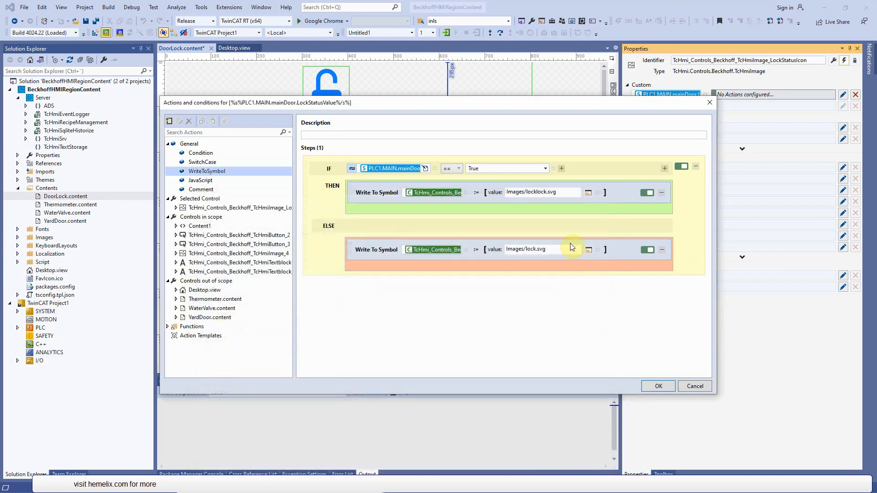
left_click(655, 388)
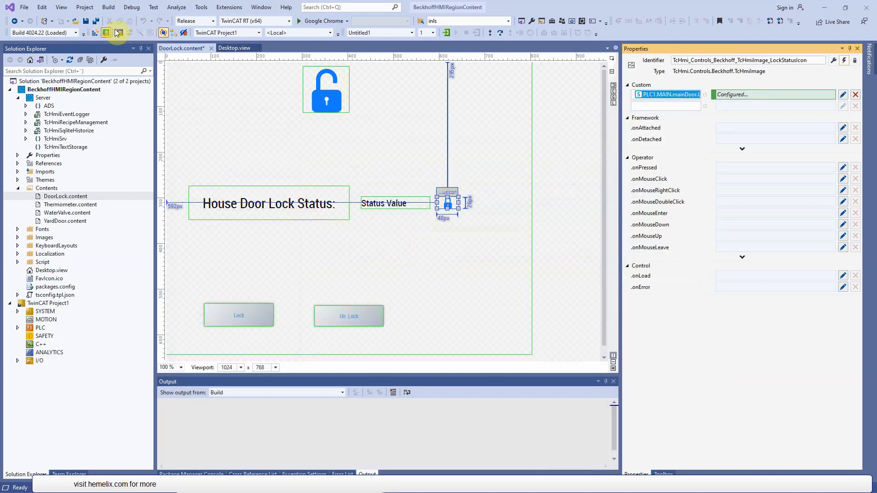
left_click(96, 21)
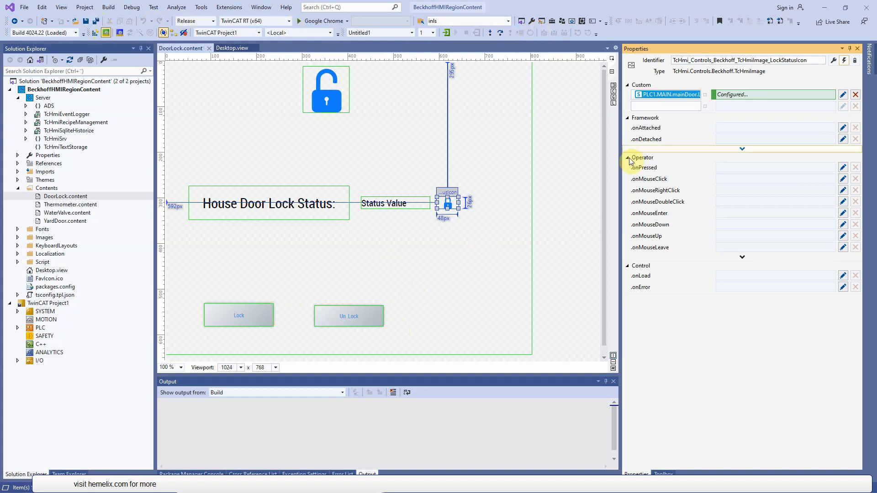
- Open the HMI Live-View, show the door lock page and test its Un Lock and Lock buttons
left_click(616, 106)
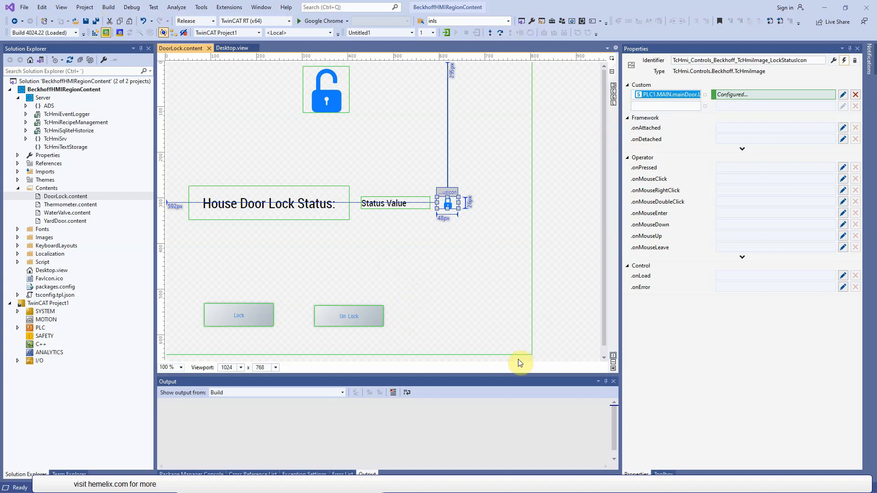
left_click(614, 103)
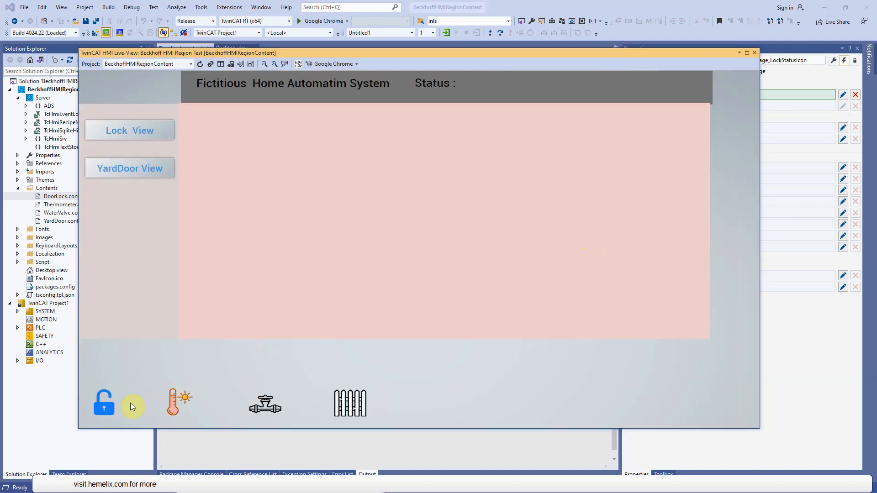
left_click(106, 406)
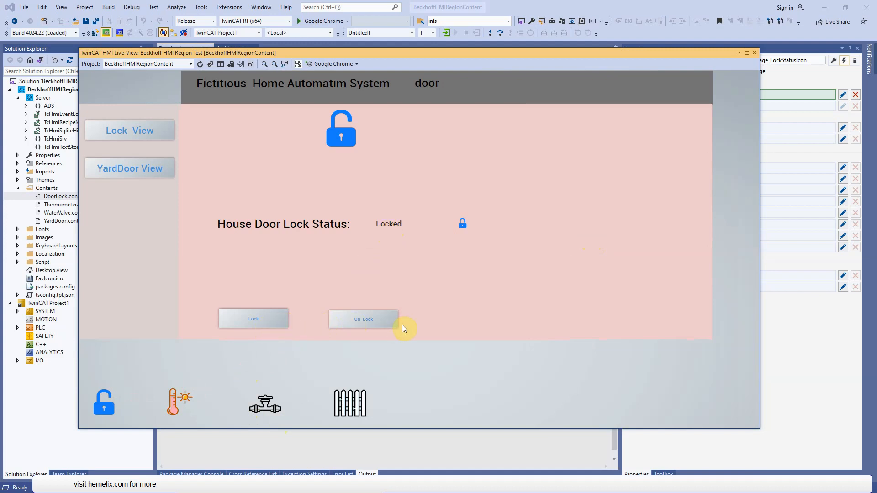
left_click(381, 324)
left_click(267, 323)
- Open the FB_MAIN_DOOR function block from the PLC project's POUs, uncover it behind the Live-View and log in to the PLC
left_click(17, 311)
left_click(18, 377)
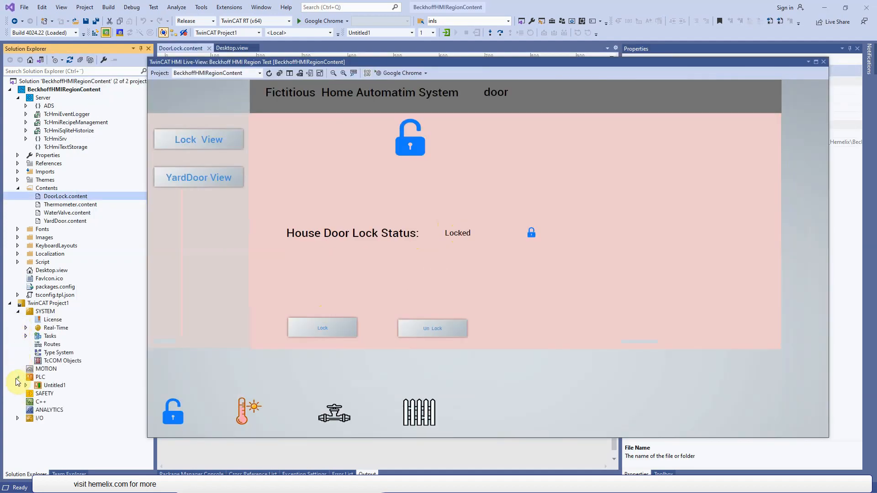
left_click(26, 385)
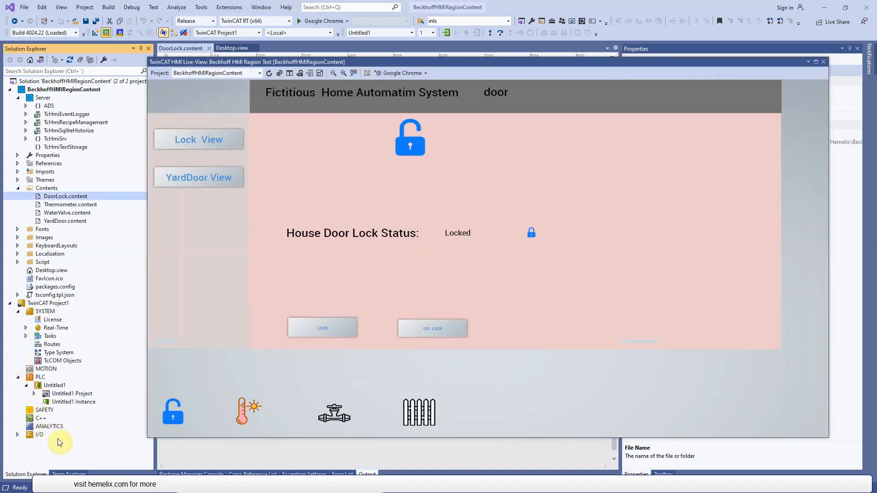
left_click(34, 394)
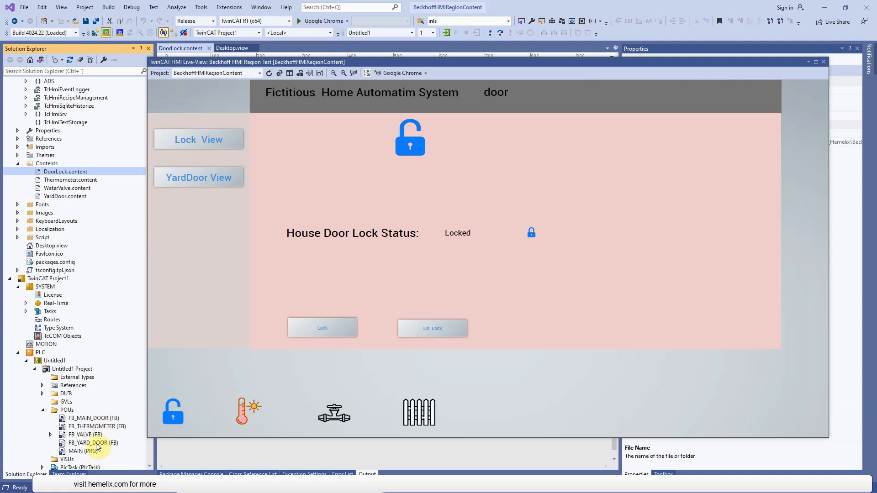
double_click(95, 419)
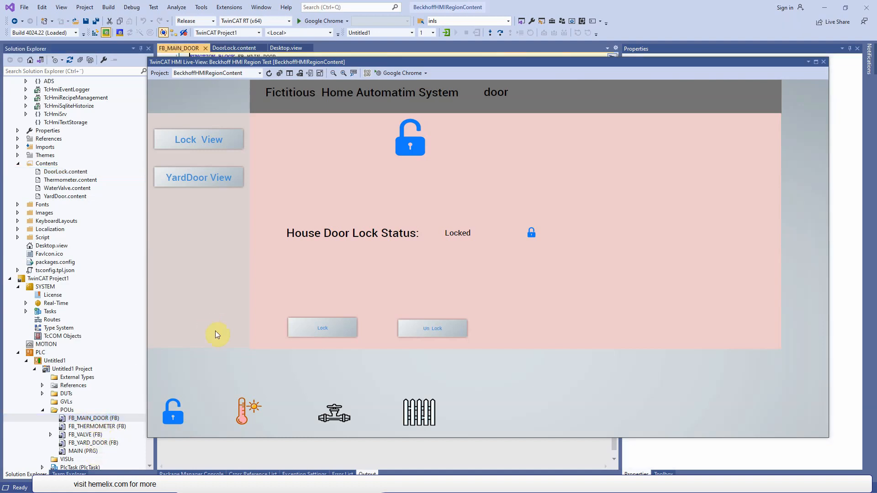
left_click_drag(460, 59, 543, 158)
left_click_drag(457, 103, 454, 95)
left_click(446, 33)
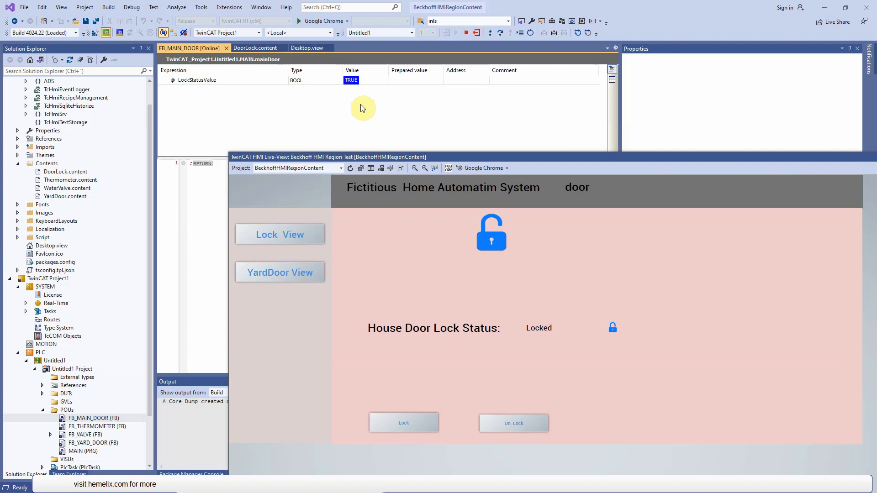
- Write FALSE and then TRUE to mainDoor's LockStatusValue in the PLC to test the status text and icon in the Live-View
double_click(416, 80)
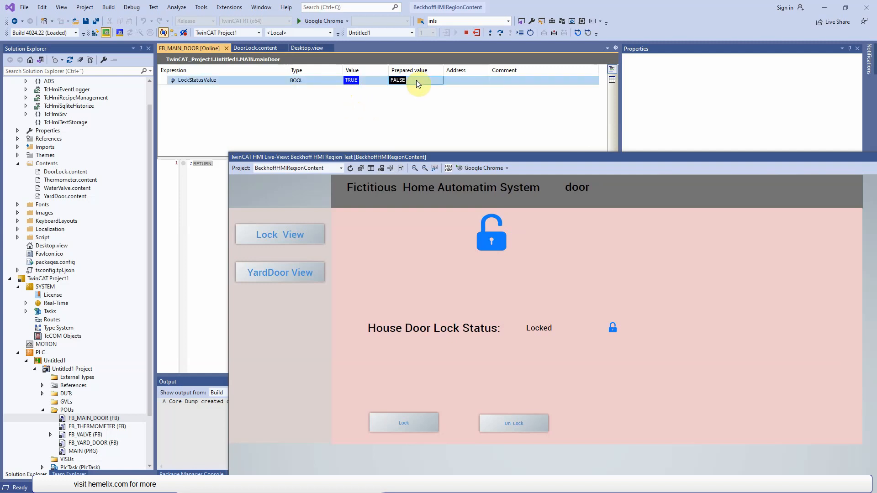
left_click(556, 33)
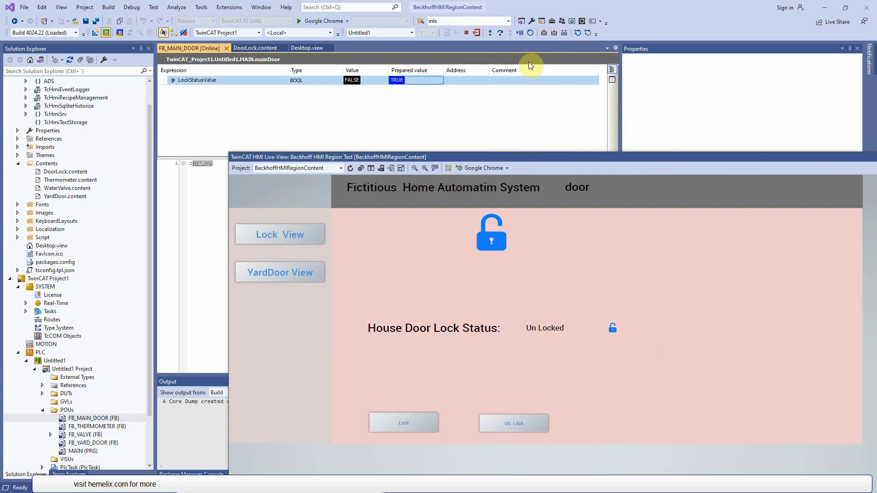
left_click(566, 33)
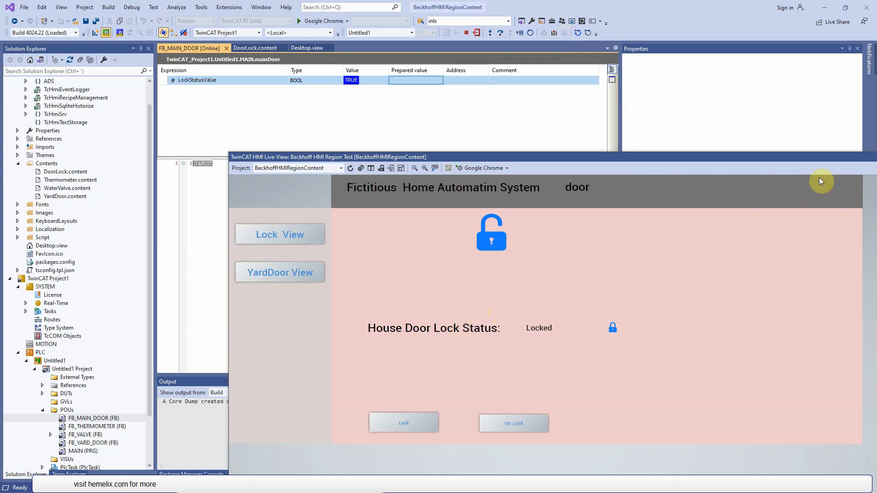
- Close the Live-View and the online FB_MAIN_DOOR editor to return to the door lock page design
left_click_drag(808, 160, 685, 150)
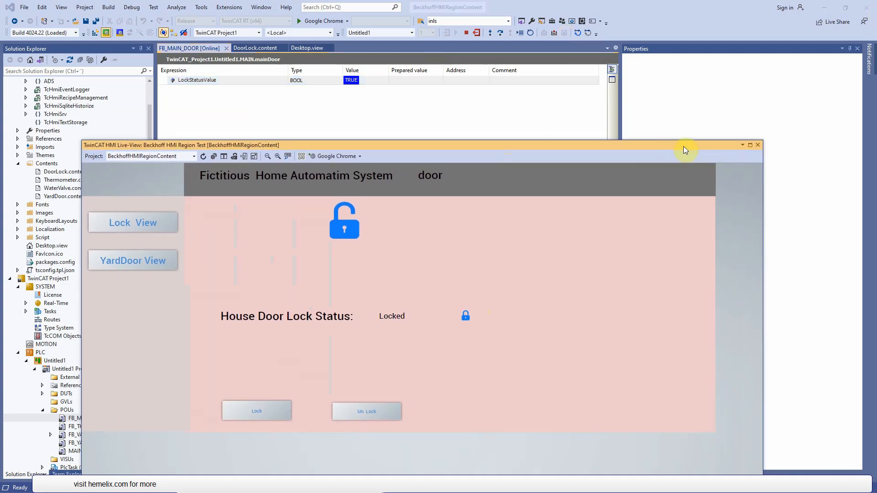
left_click(757, 145)
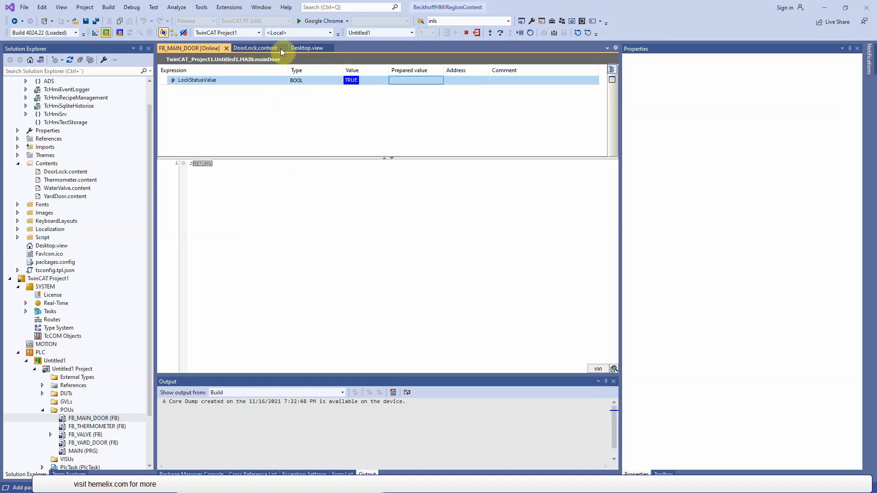
key("ctrl+F4")
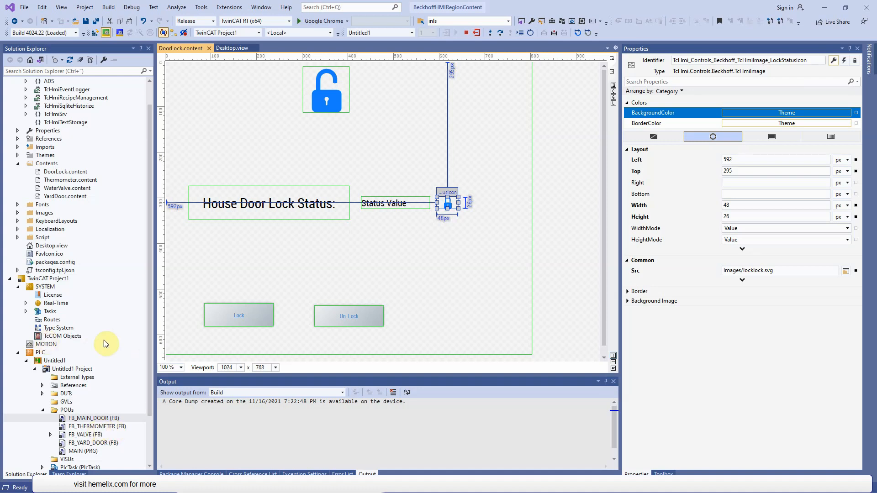
- Open the Thermometer.content page and examine the properties of the SetValue text box
double_click(58, 180)
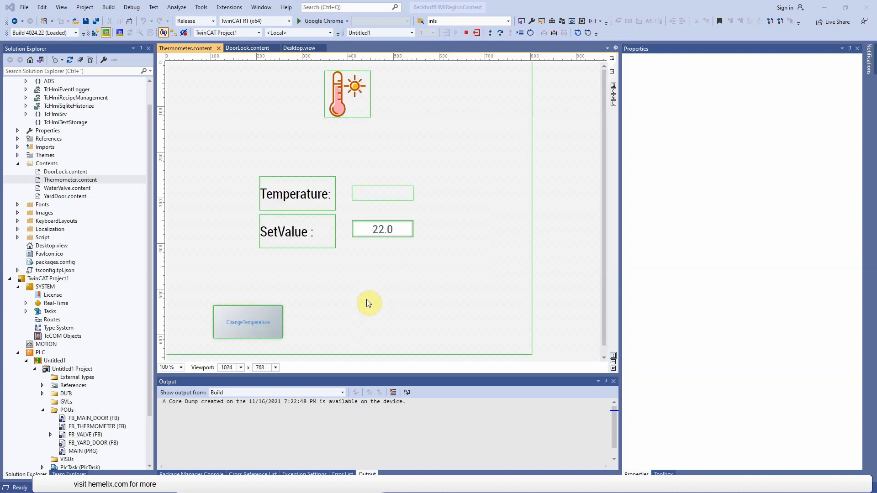
left_click(377, 232)
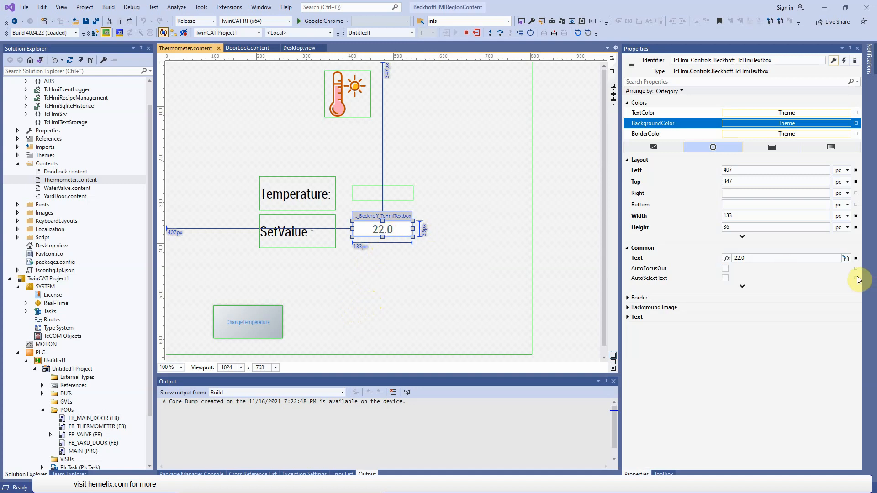
left_click(876, 15)
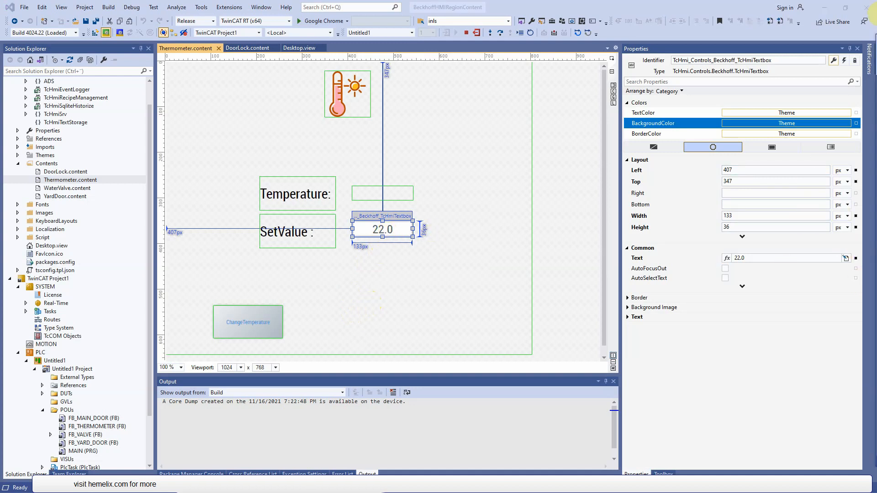
- Examine the ChangeTemperature button's onPressed actions and the mapped symbol used by the second Write To Symbol, leaving them without changes
left_click(260, 332)
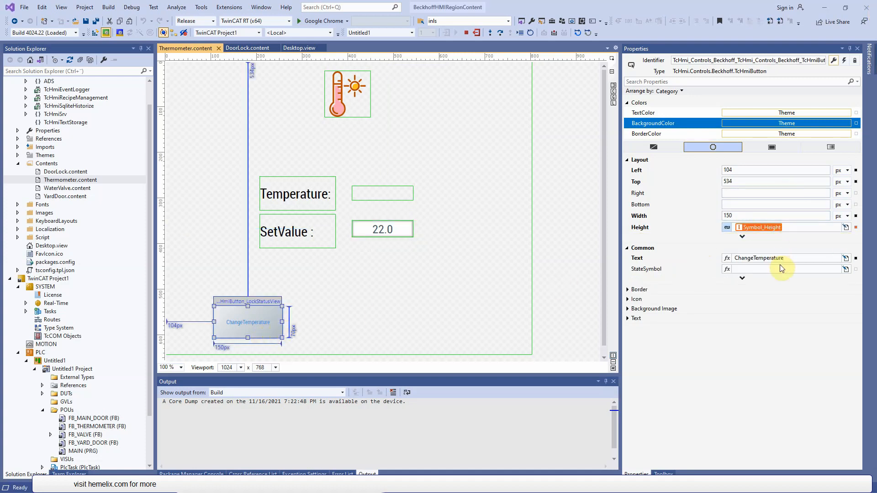
left_click(845, 60)
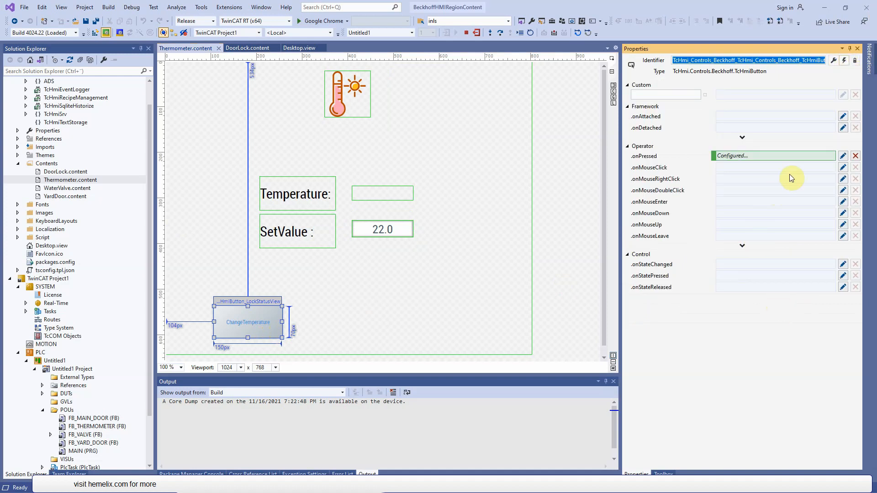
left_click(843, 157)
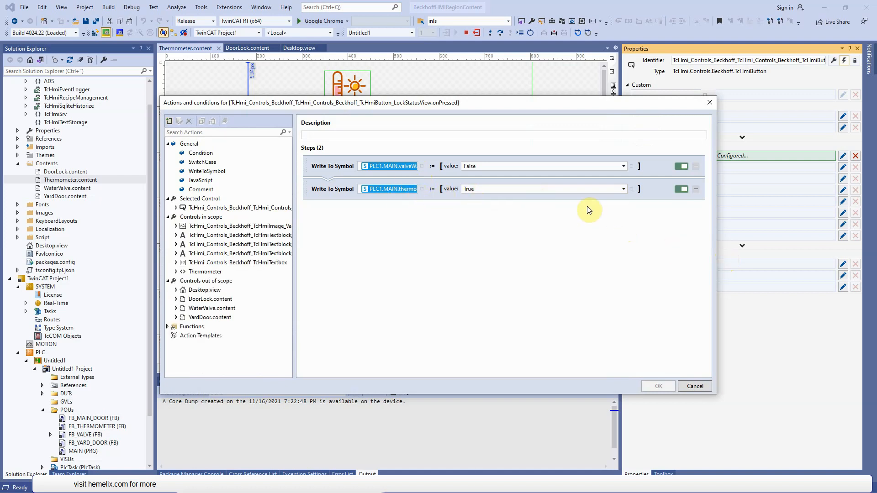
left_click(422, 189)
left_click(459, 224)
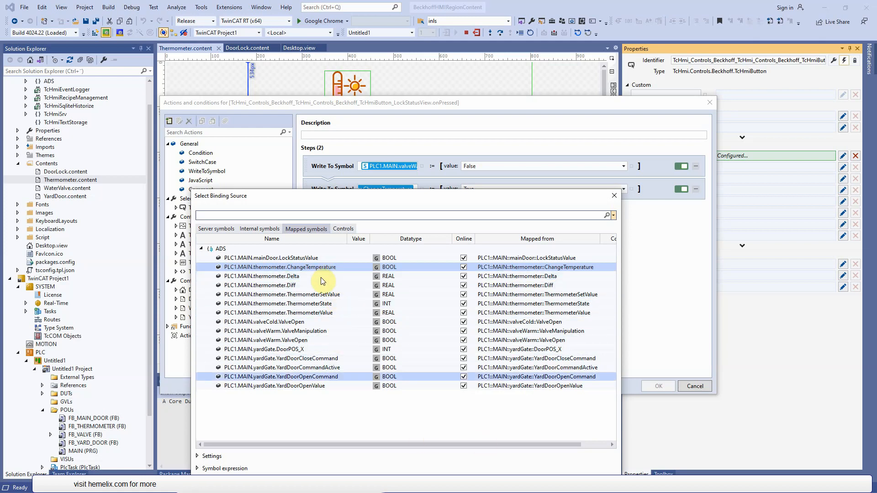
left_click_drag(469, 200, 486, 224)
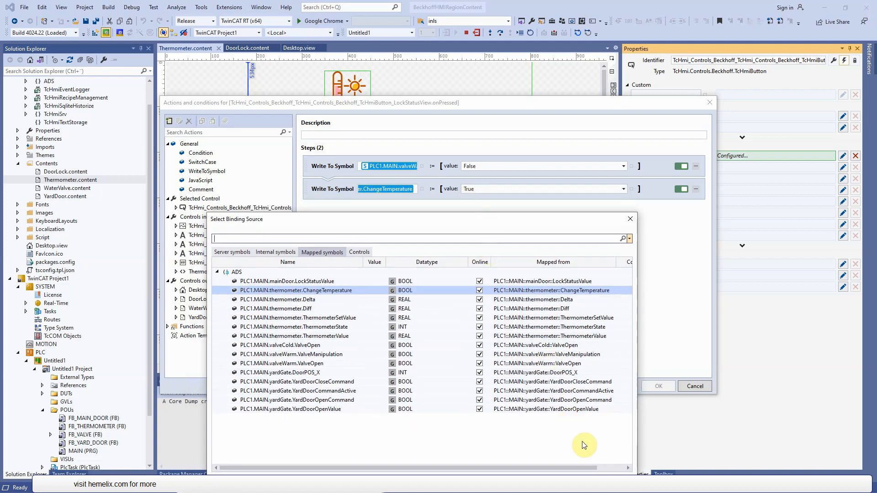
left_click(631, 219)
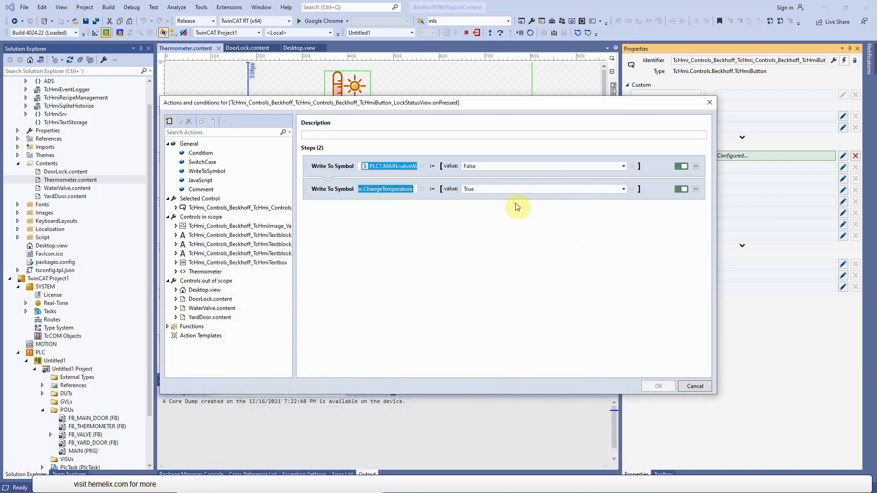
left_click(696, 386)
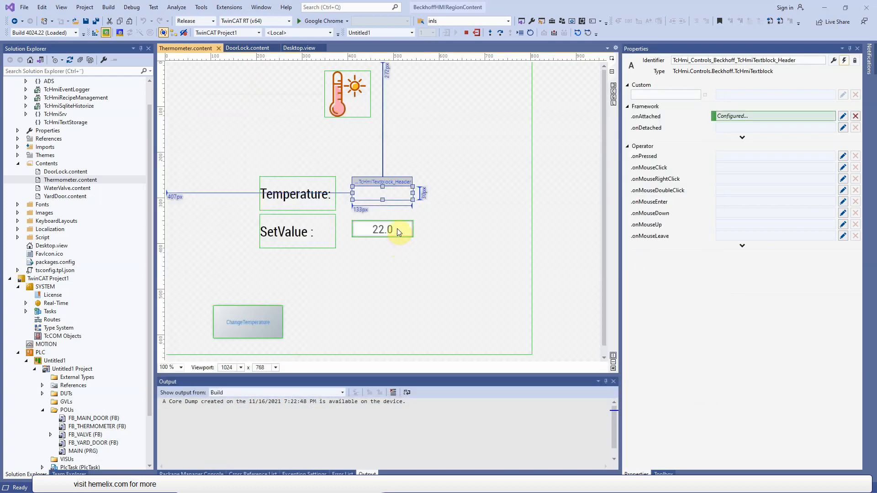
- Examine the SetValue text box's configured onAttached actions and close the actions editor
left_click(397, 230)
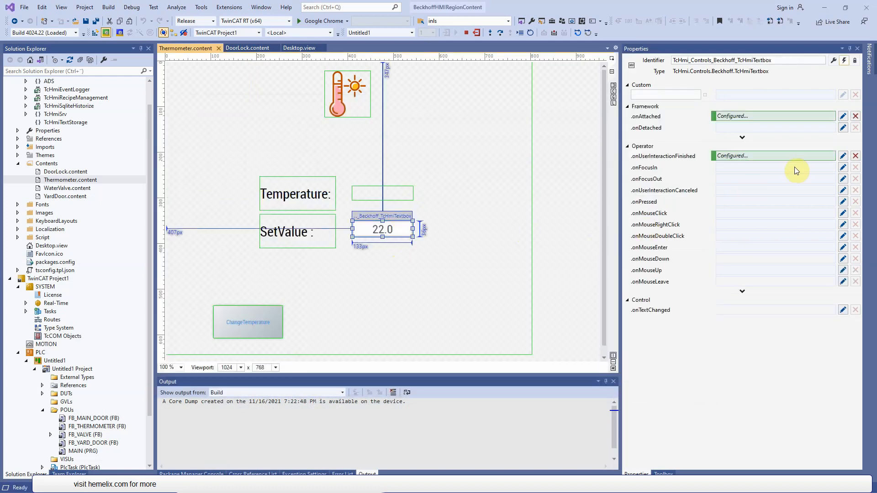
left_click(456, 239)
left_click(399, 232)
left_click(846, 116)
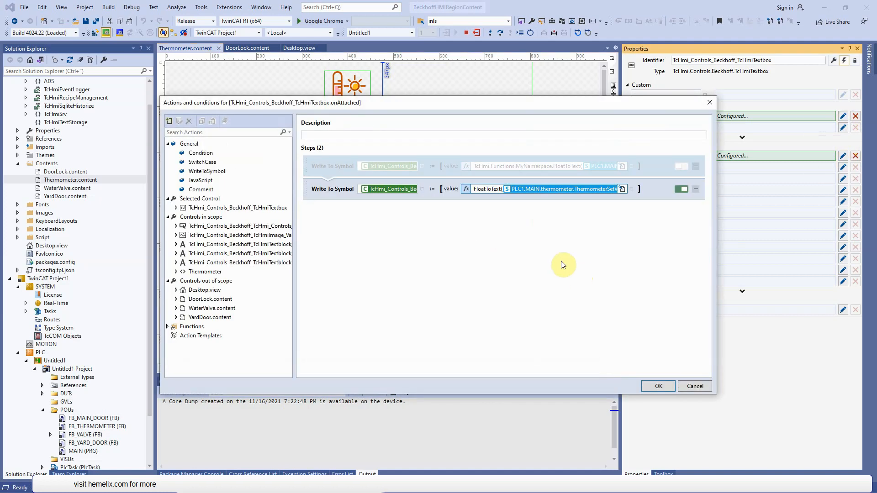
left_click(659, 386)
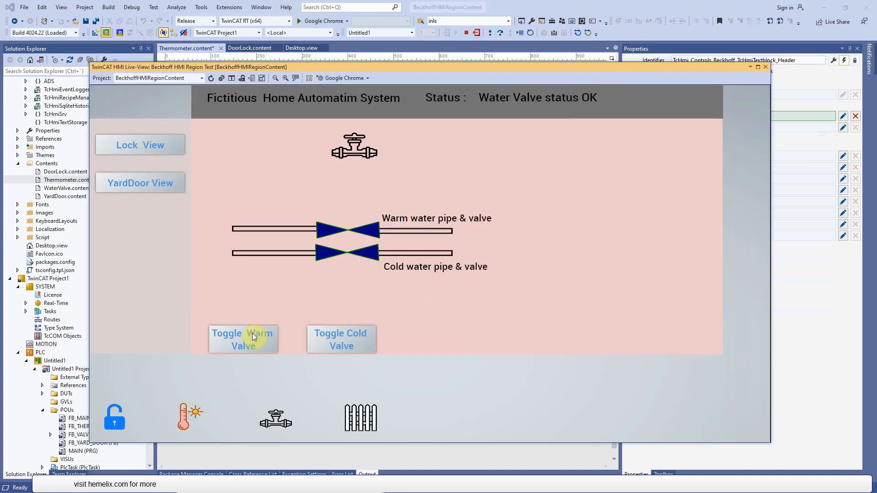
- Show the thermometer page in the Live-View, enter 55 in front of the existing SetValue and delete those digits again
left_click(188, 413)
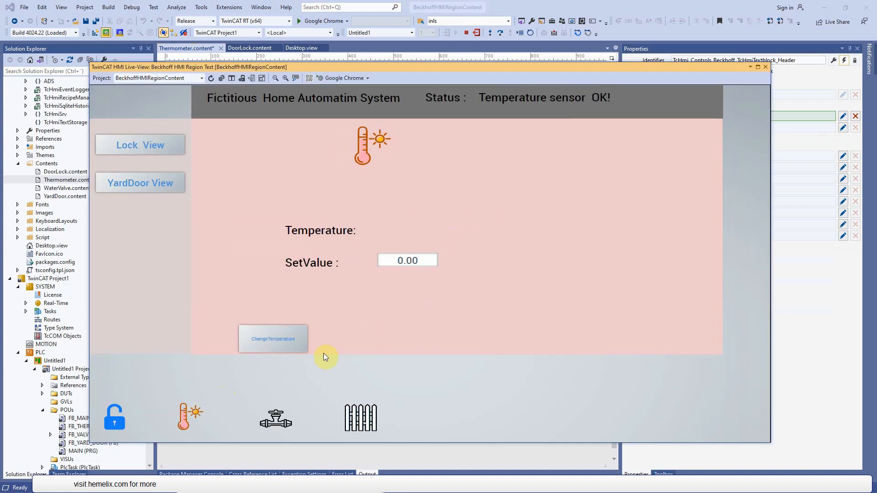
left_click(397, 261)
type("55")
left_click_drag(402, 262, 362, 267)
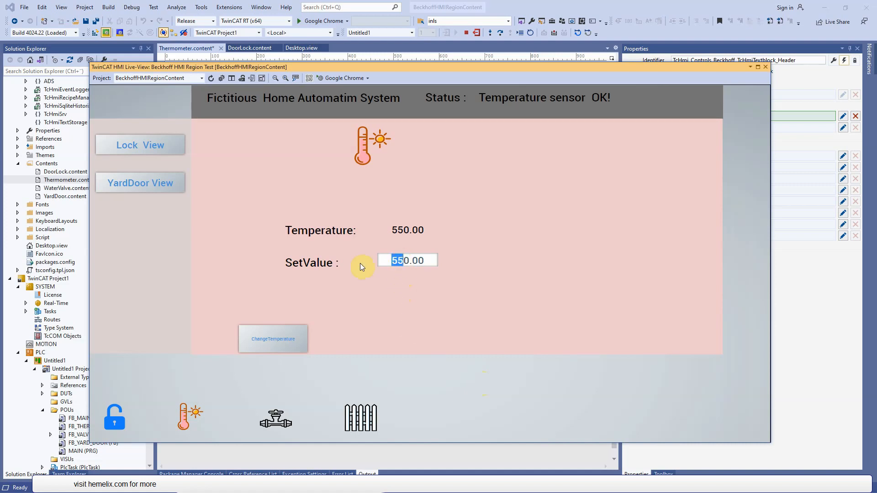
key("BackSpace")
- Show the water valve page in the Live-View and test its warm and cold valve toggles, checking the thermometer page in between
left_click(274, 424)
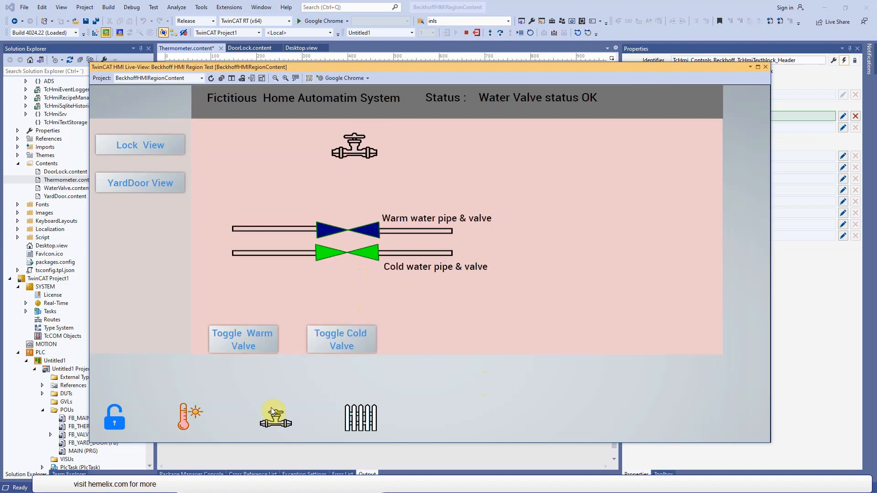
left_click(246, 351)
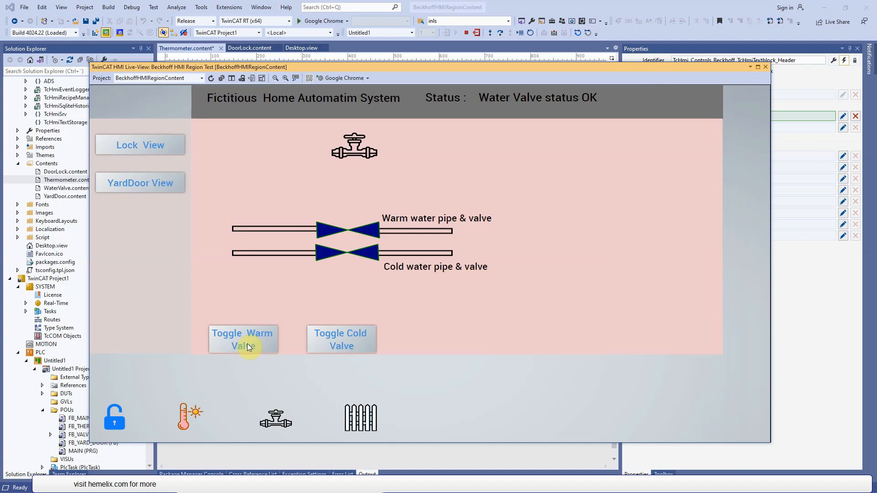
left_click(187, 416)
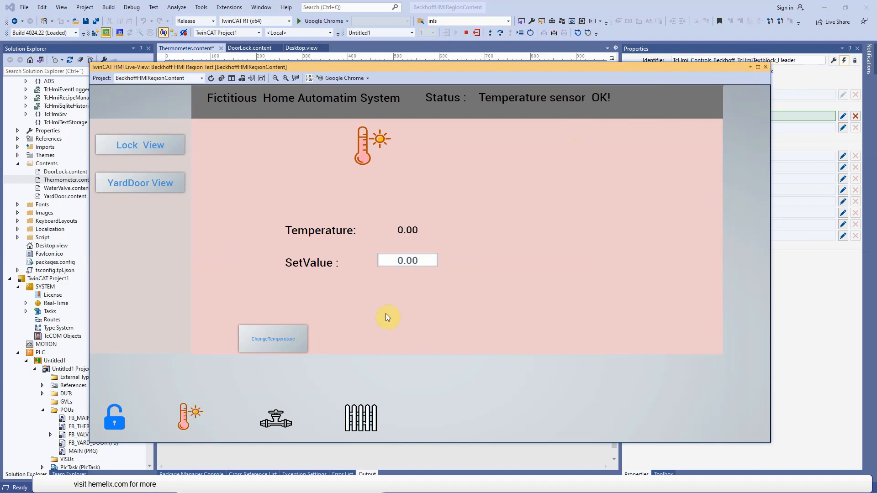
left_click(295, 429)
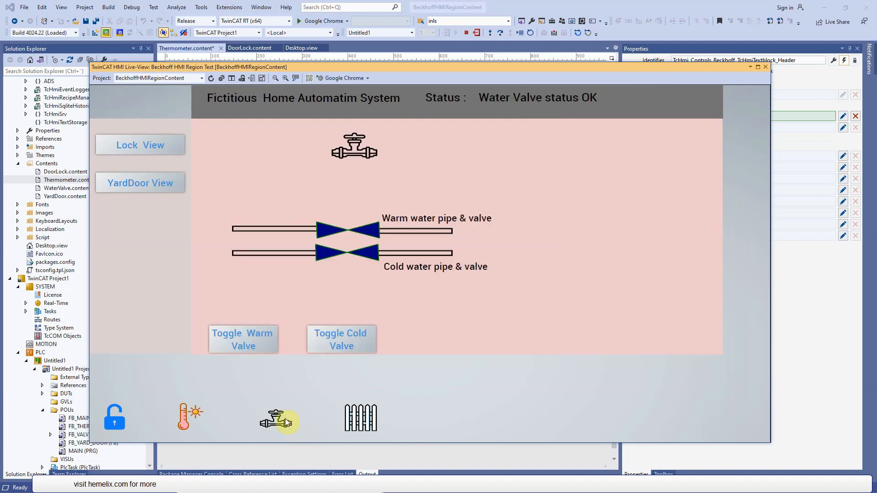
left_click(329, 344)
left_click(248, 344)
- Show the yard gate page, test its Open and Close buttons and the Lock View button, and close the Live-View
left_click(354, 416)
left_click(300, 340)
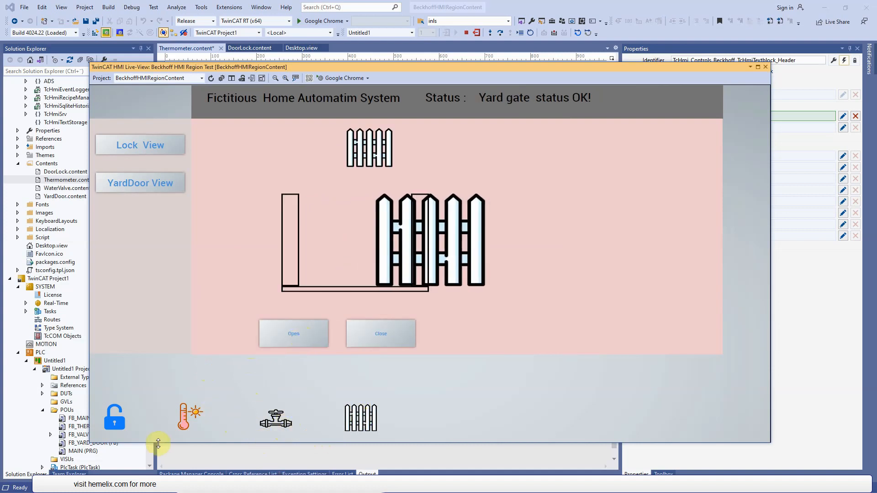
left_click(396, 338)
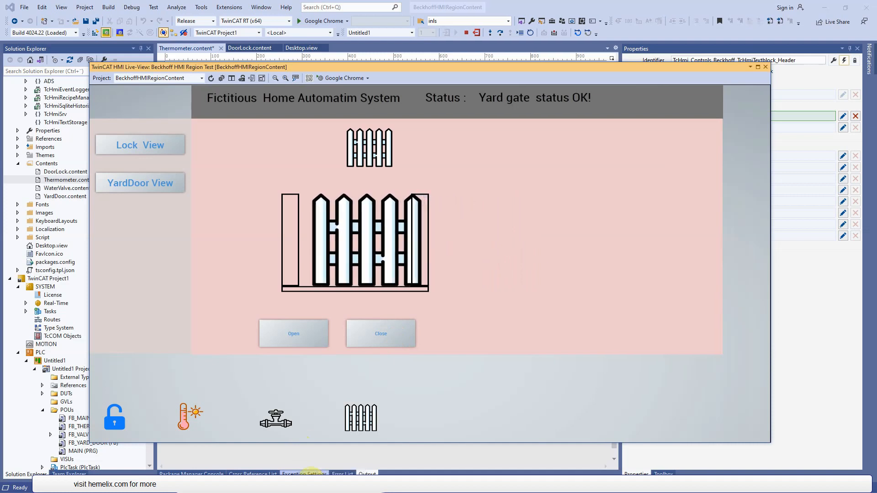
left_click(128, 146)
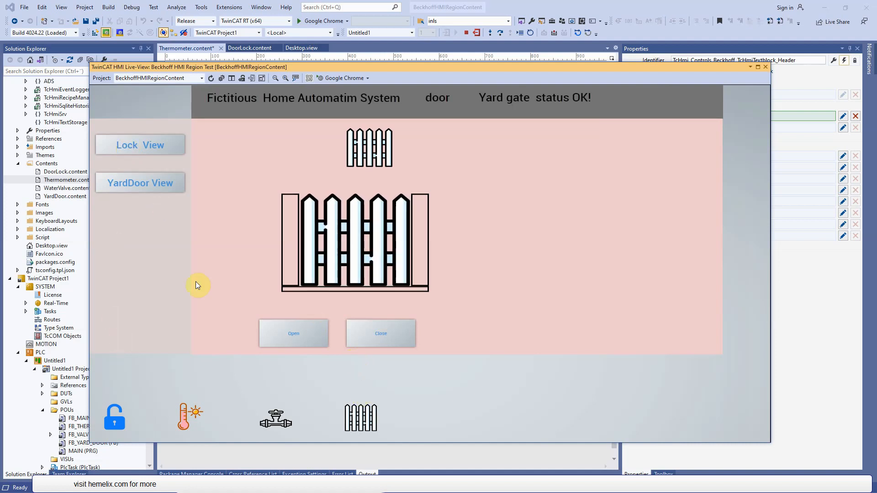
left_click(291, 333)
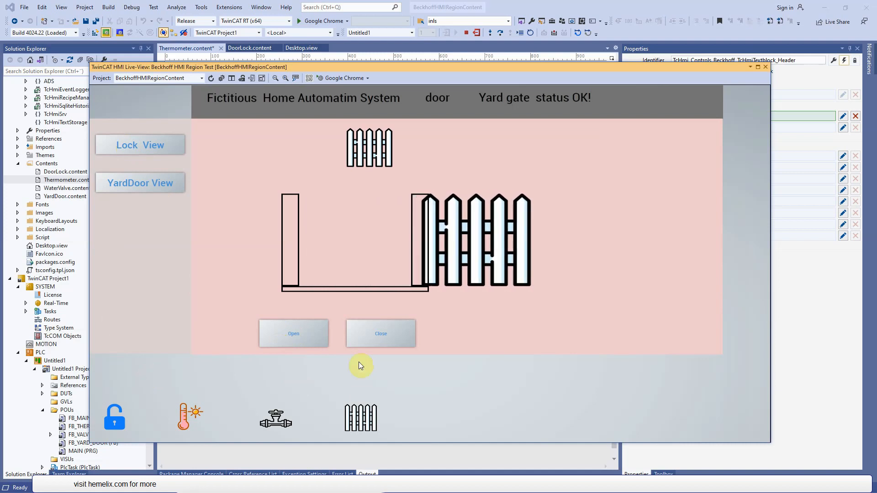
left_click(391, 338)
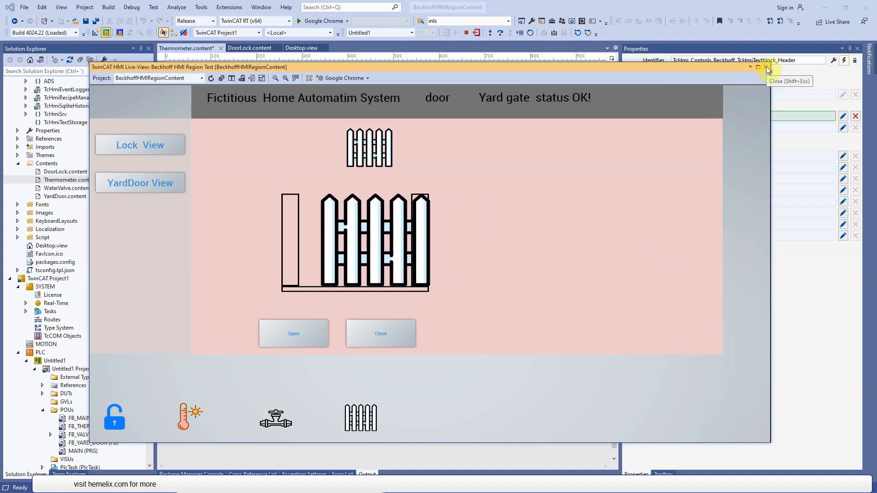
left_click(766, 68)
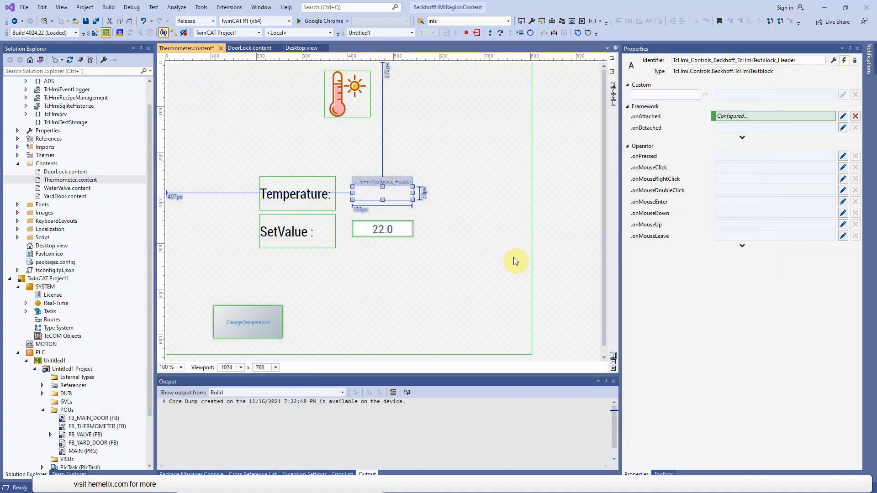
- View the TcHmiSrv server configuration in the browser and close it to return to the HMI project
left_click(461, 293)
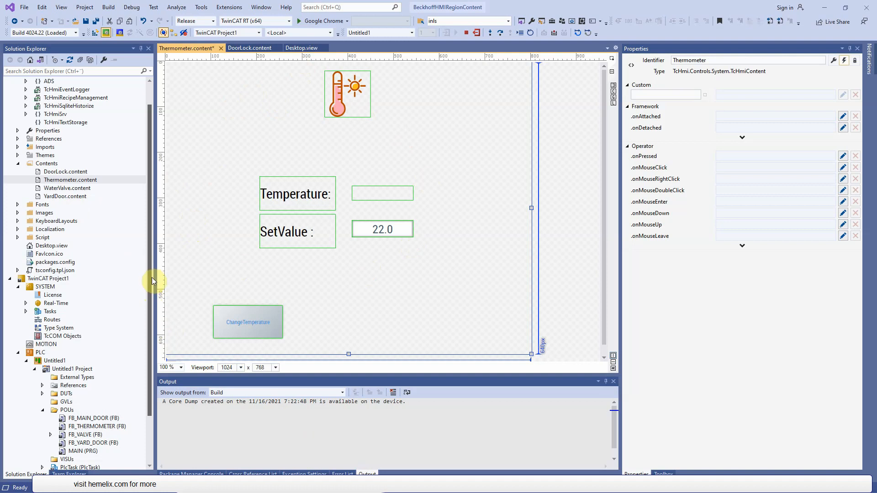
left_click_drag(153, 169, 159, 125)
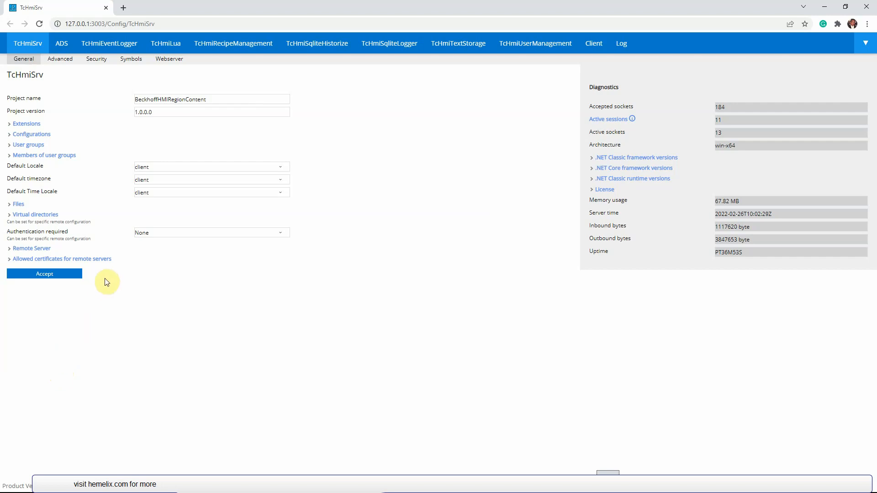
left_click(107, 9)
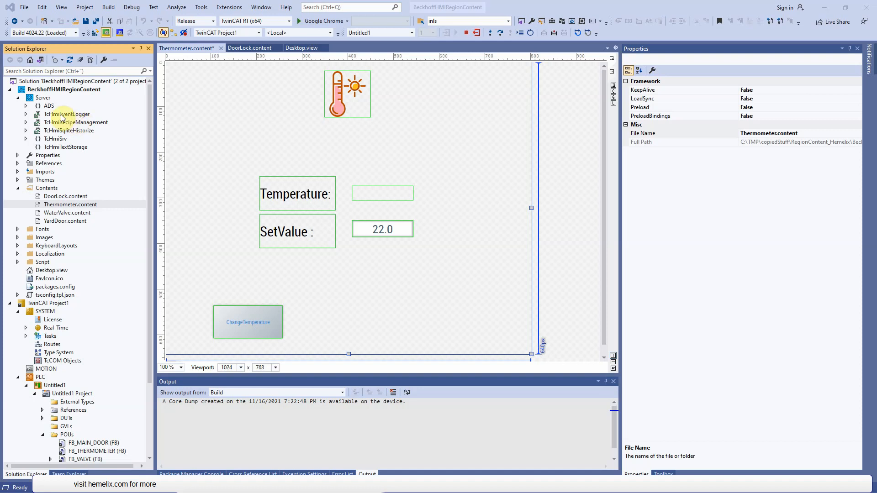
- Open the NuGet Package Manager for the BeckhoffHMIRegionContent project and check its installed packages and available updates
left_click(66, 114)
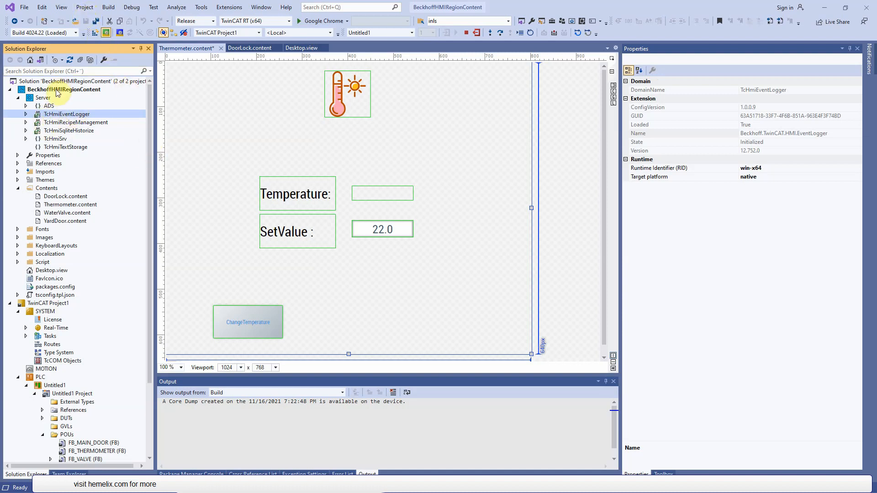
left_click(62, 7)
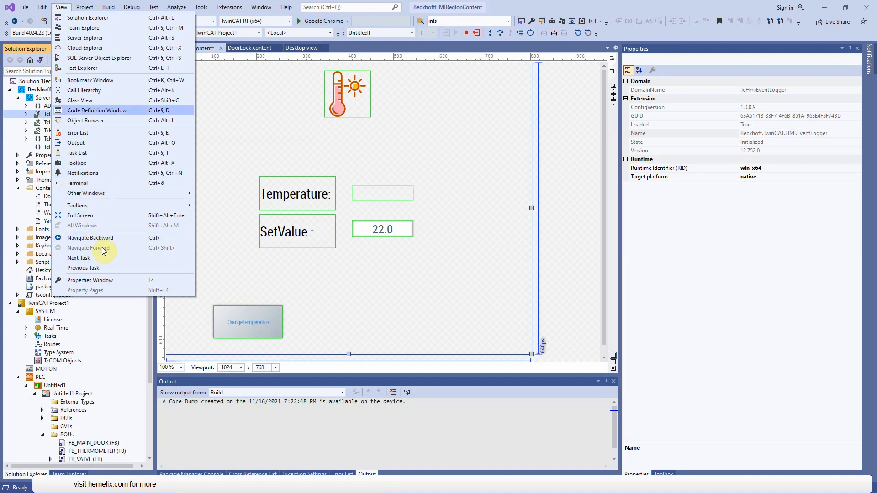
left_click(276, 114)
left_click(55, 89)
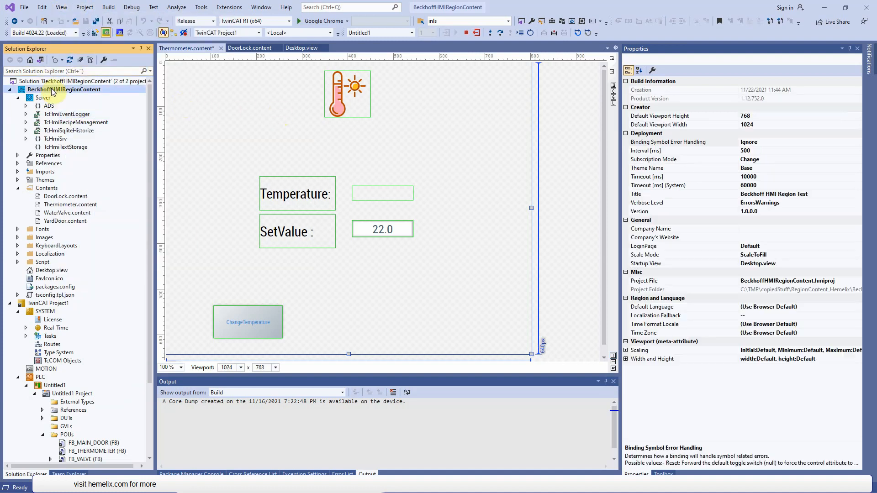
left_click(85, 9)
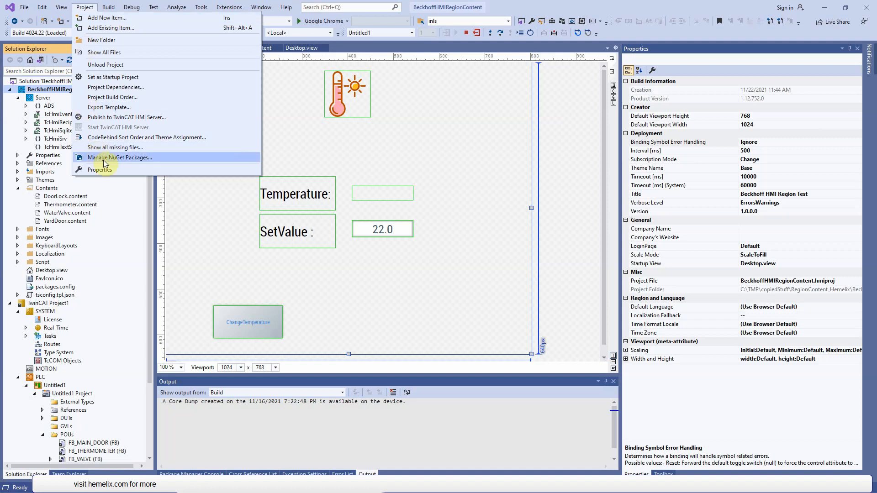
left_click(122, 160)
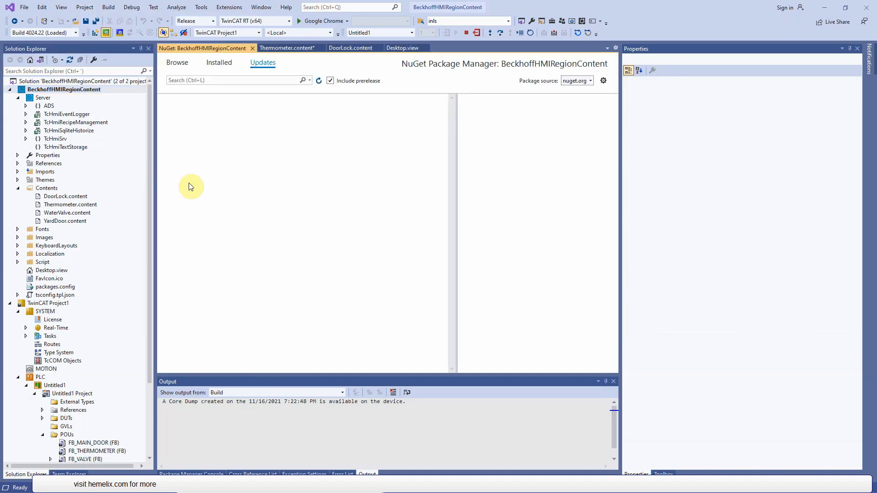
left_click(230, 65)
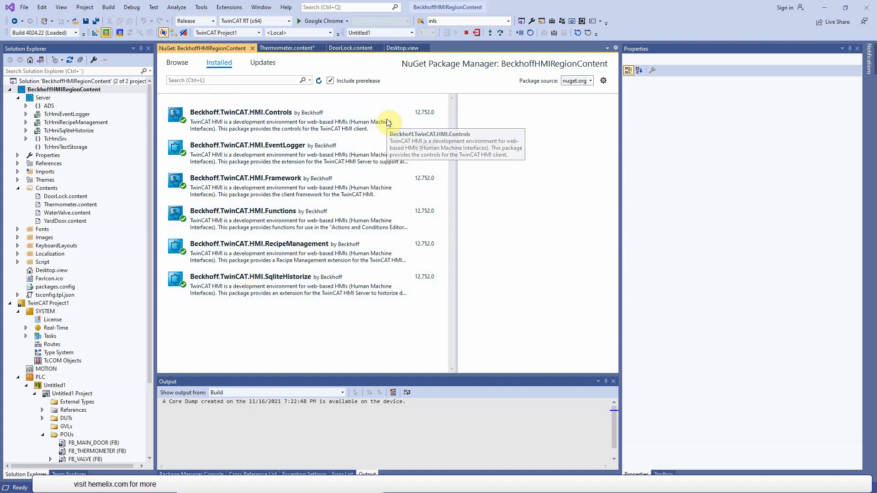
left_click(262, 63)
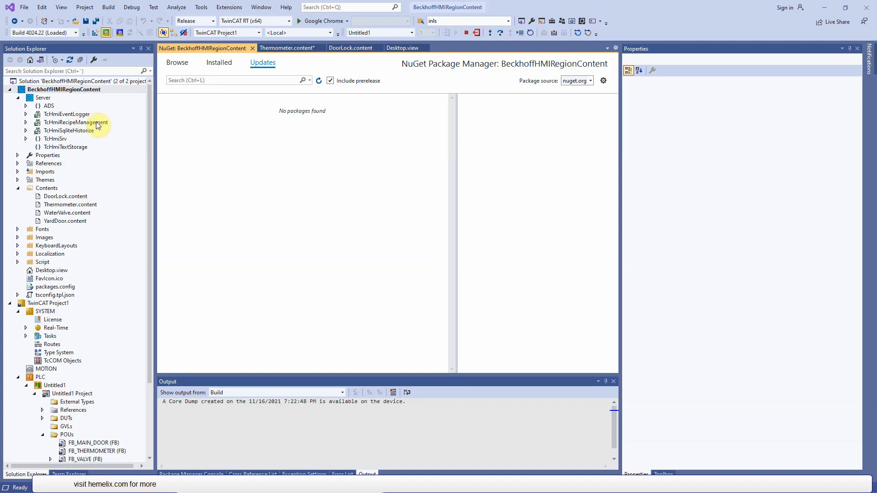
left_click(227, 9)
mouse_move(257, 32)
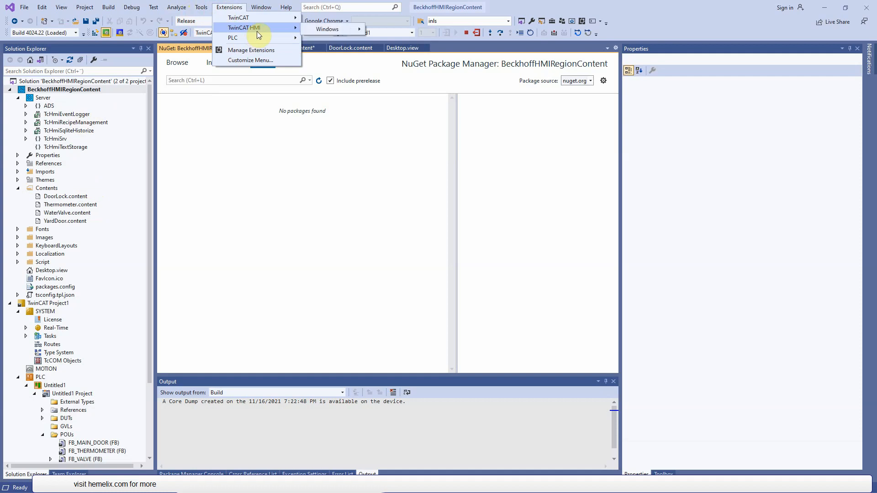
left_click(68, 93)
left_click(227, 7)
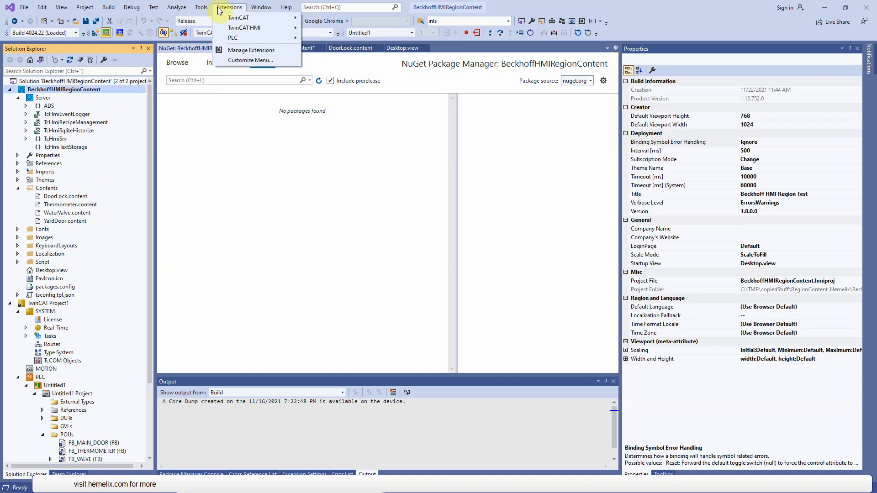
mouse_move(235, 28)
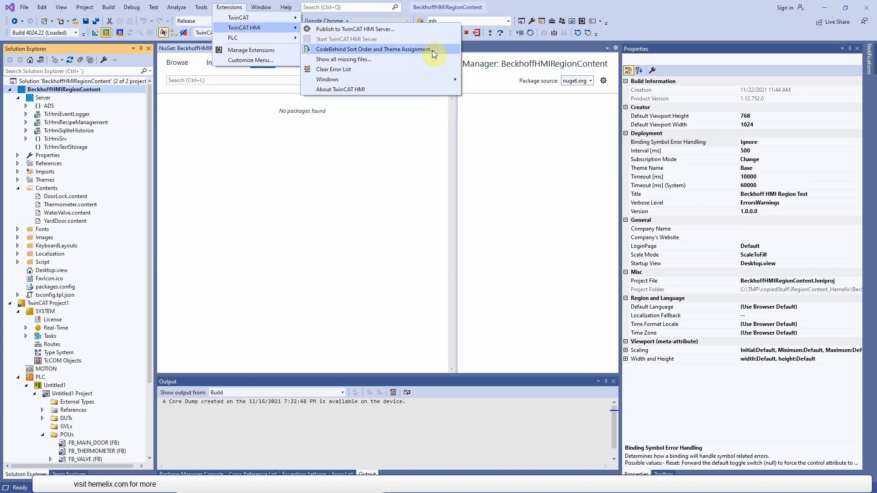
left_click(228, 8)
- Open the Package Manager Console, enlarge it and highlight the dotnet restore command in its output
left_click(202, 7)
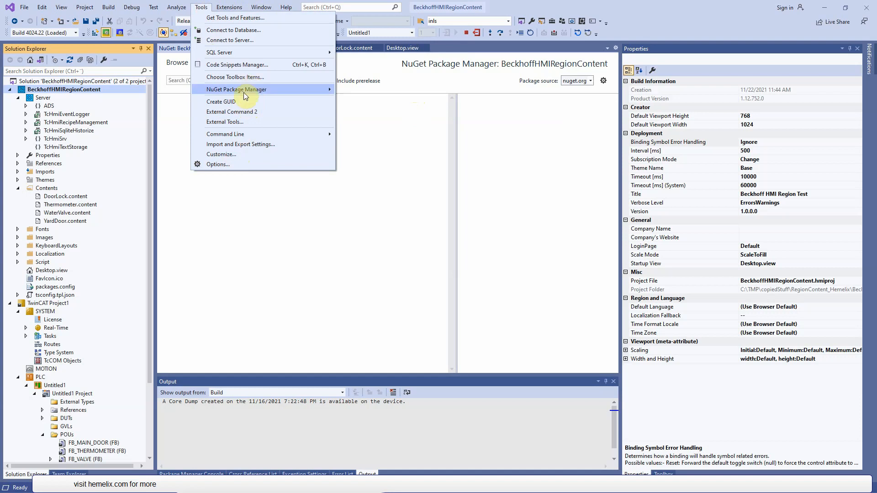
mouse_move(245, 93)
left_click(413, 93)
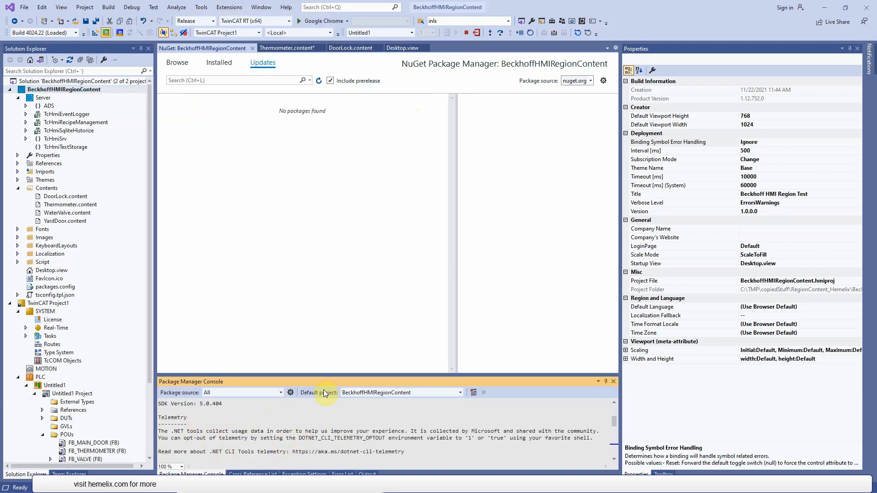
left_click_drag(327, 377, 323, 321)
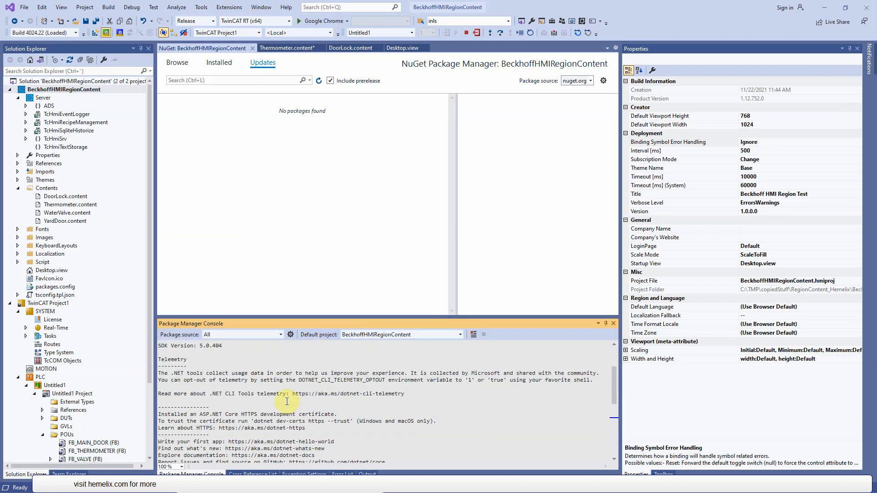
left_click_drag(614, 444, 613, 369)
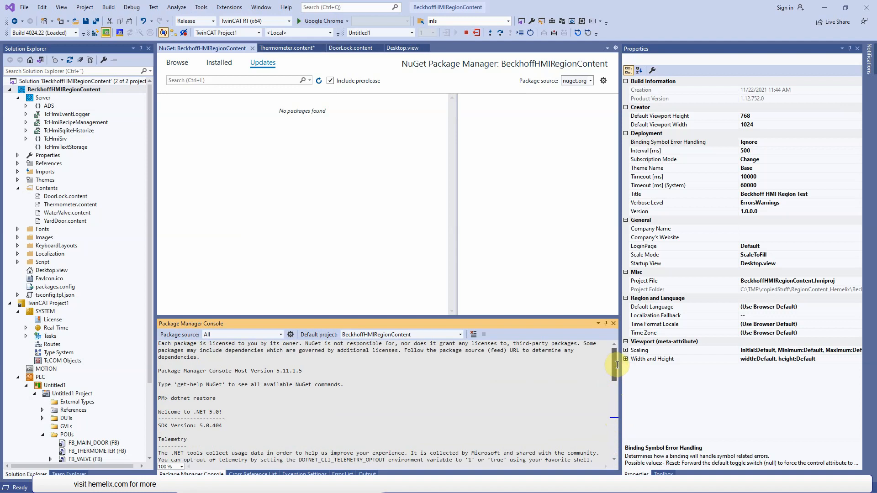
left_click_drag(171, 399, 219, 398)
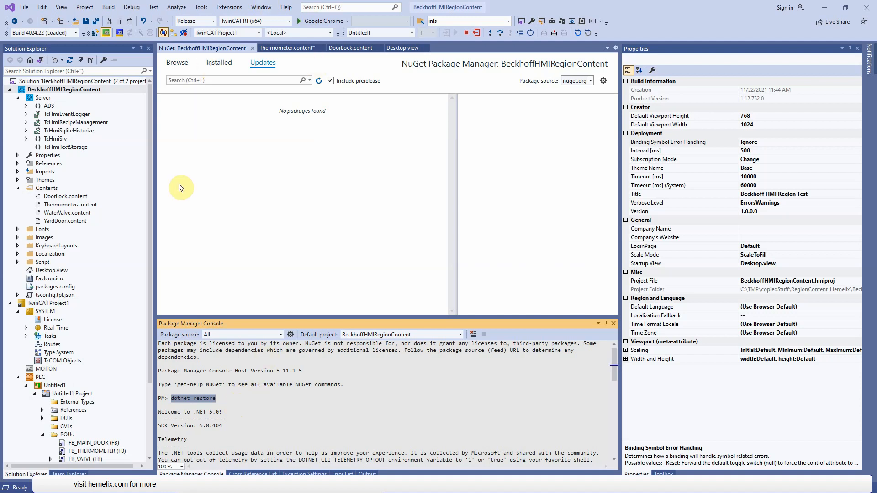
left_click(236, 394)
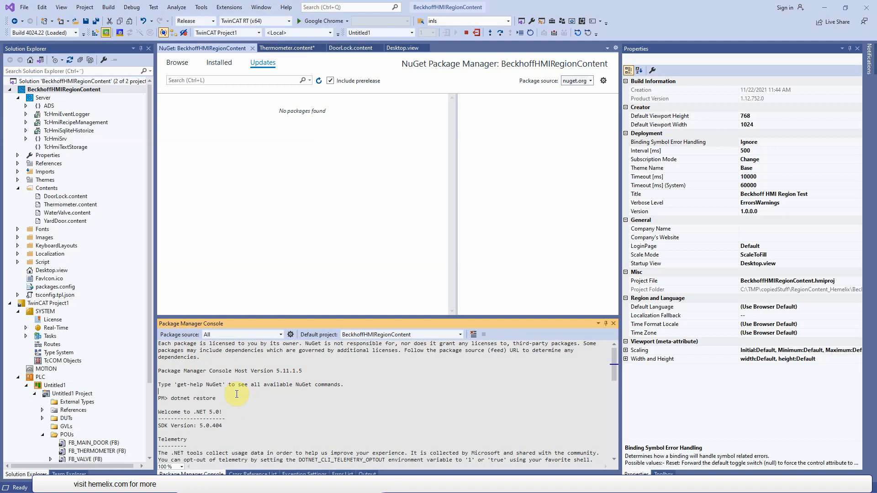
left_click_drag(229, 401, 171, 400)
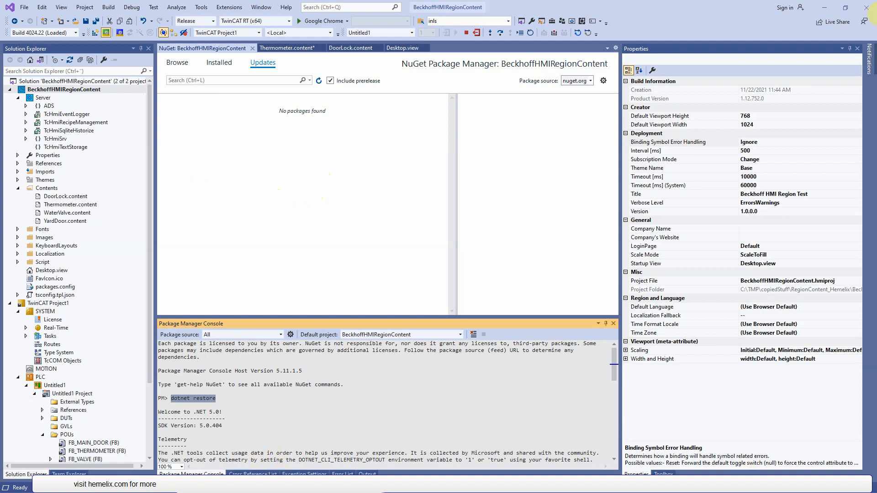
- Switch to the browser's Hemelix region and content tutorial, show the RegionContent_Hemelix.zip download link and highlight the page address
key("alt+Tab")
left_click_drag(872, 118, 873, 104)
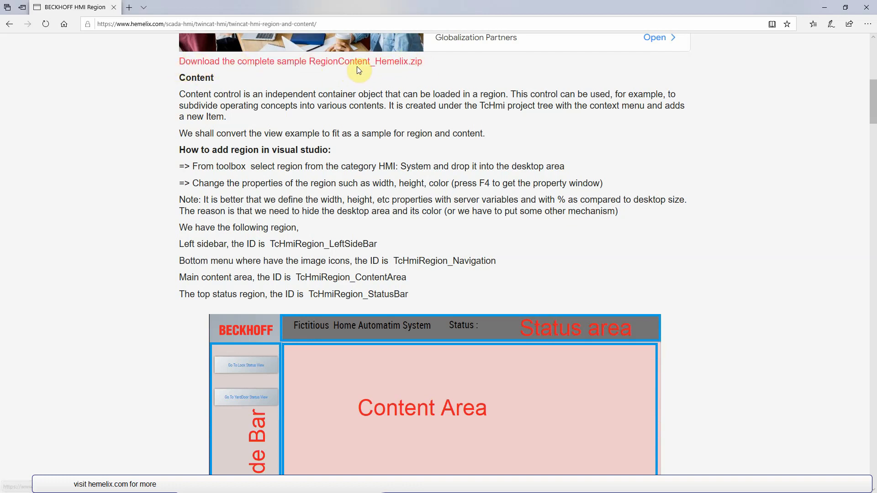
left_click(342, 25)
left_click(346, 23)
left_click_drag(349, 22, 93, 25)
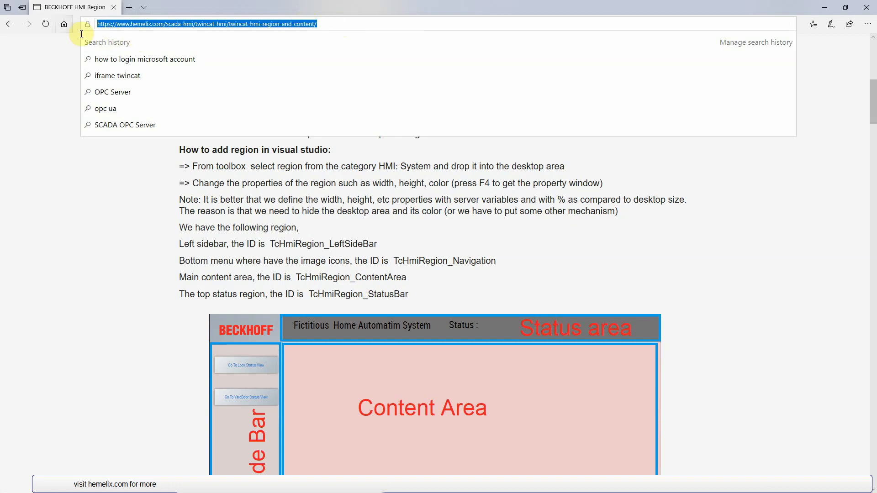
left_click(4, 265)
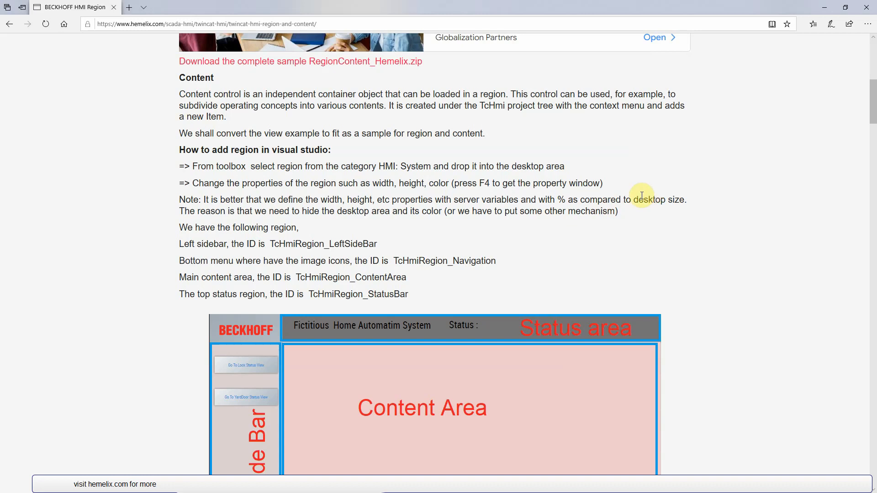
- Examine the rest of the tutorial page, including the YardDoor content section, the closing reference links and the navigation layout figure
scroll(857, 102, "down", 20)
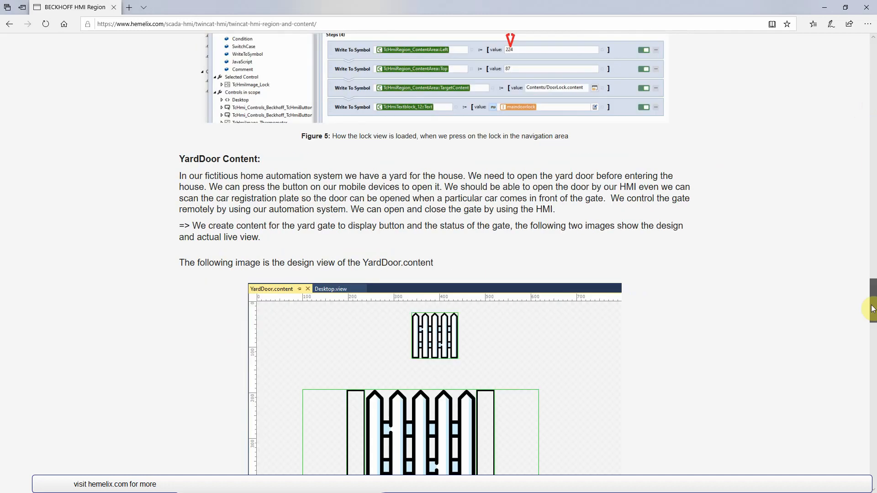
scroll(871, 10, "down", 12)
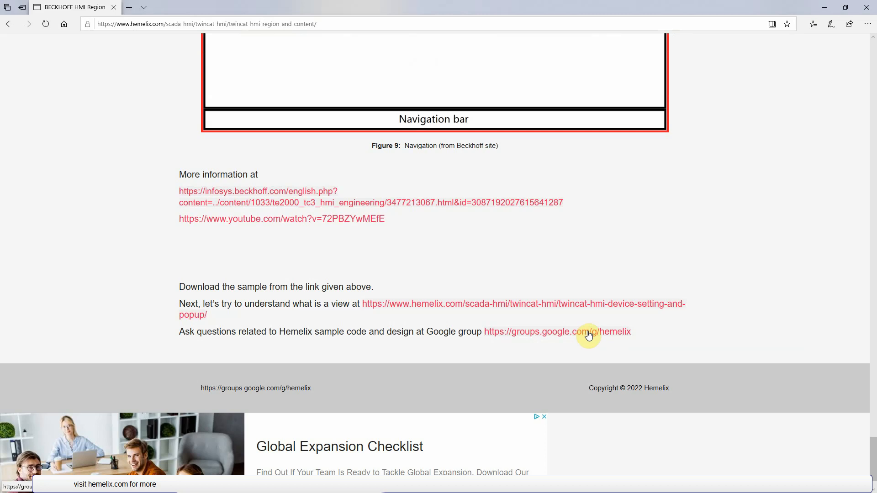
left_click_drag(872, 469, 872, 446)
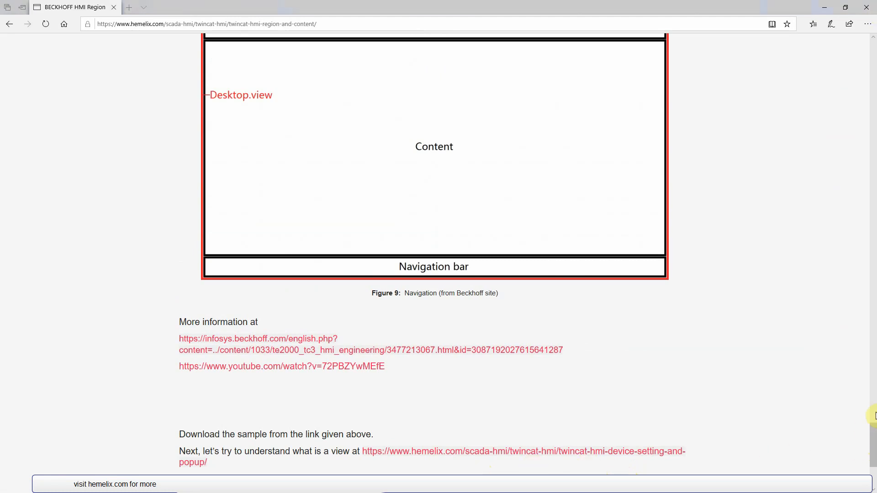
left_click_drag(873, 434, 873, 119)
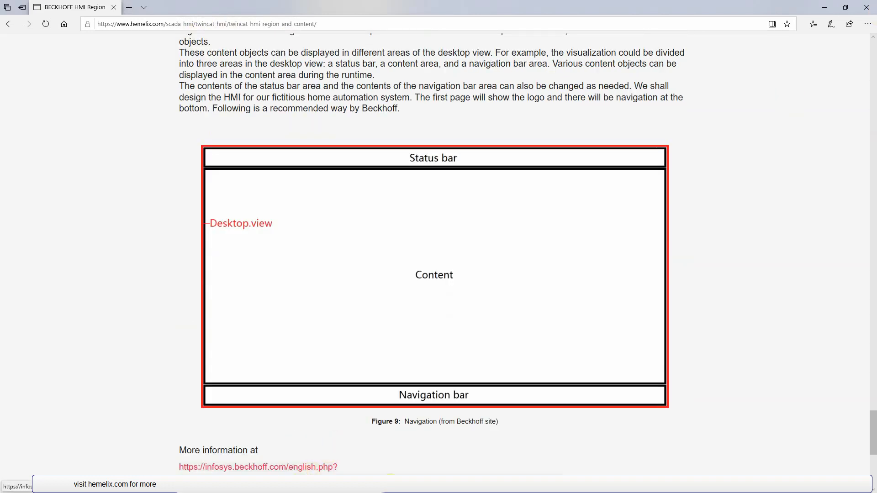